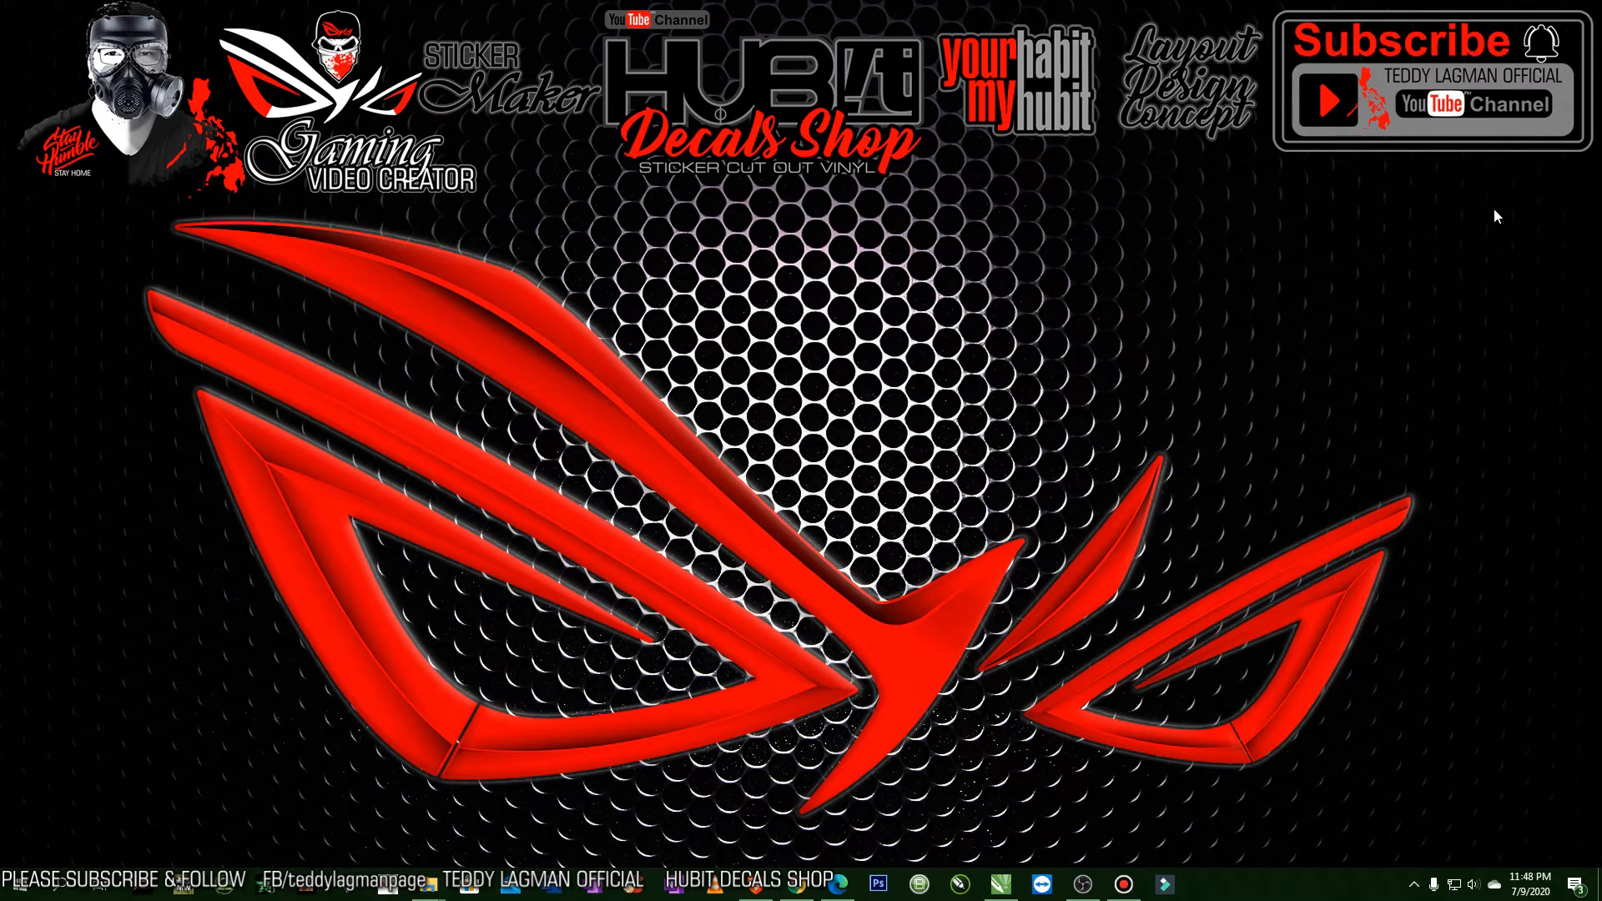
- Switch to CorelDRAW and copy the texts 'FIVE DIFFERENT STYLE' and 'PHILIPPINE FLAG STICKER' beneath the page title, with the latter in red
{"action": "left_click", "coordinate": [999, 883]}
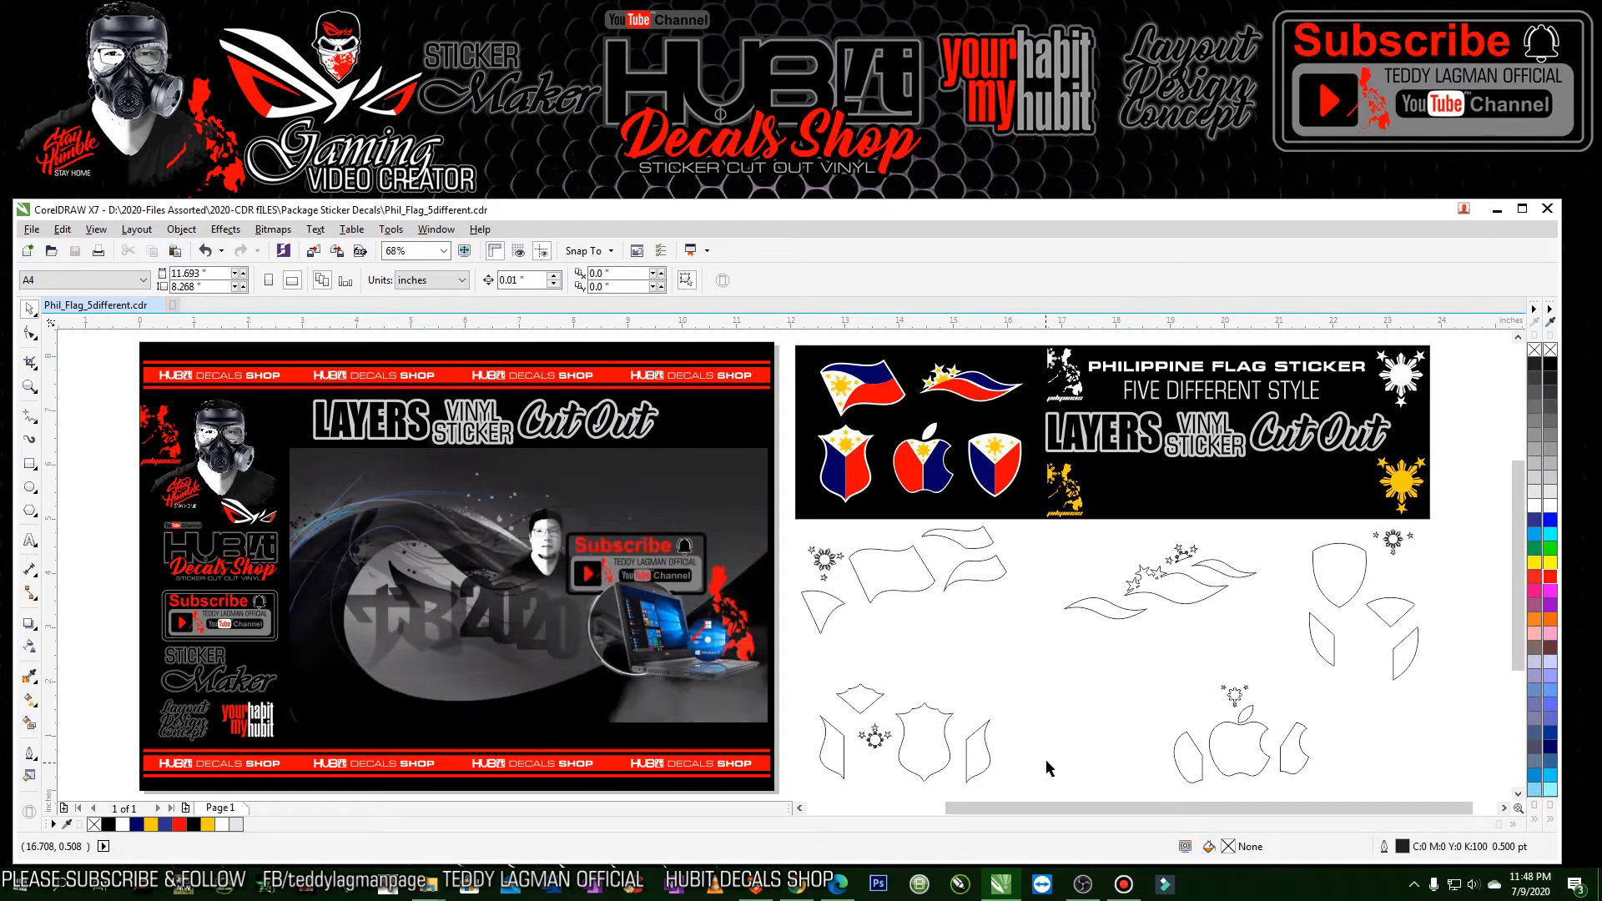
{"action": "left_click", "coordinate": [1223, 393]}
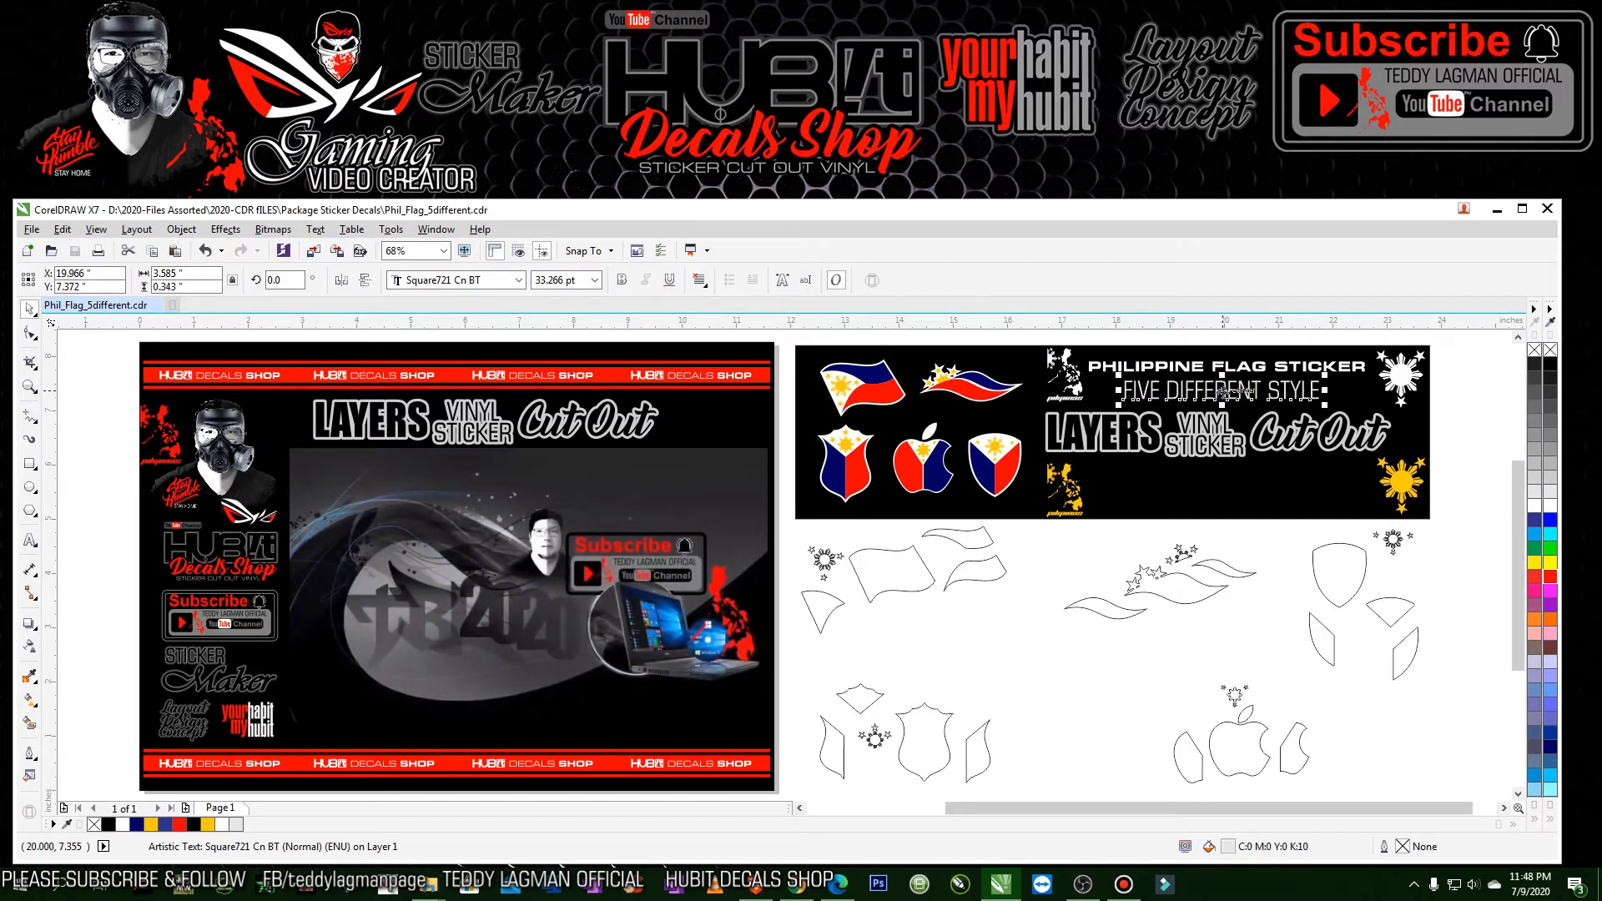
{"action": "left_click", "coordinate": [1223, 392]}
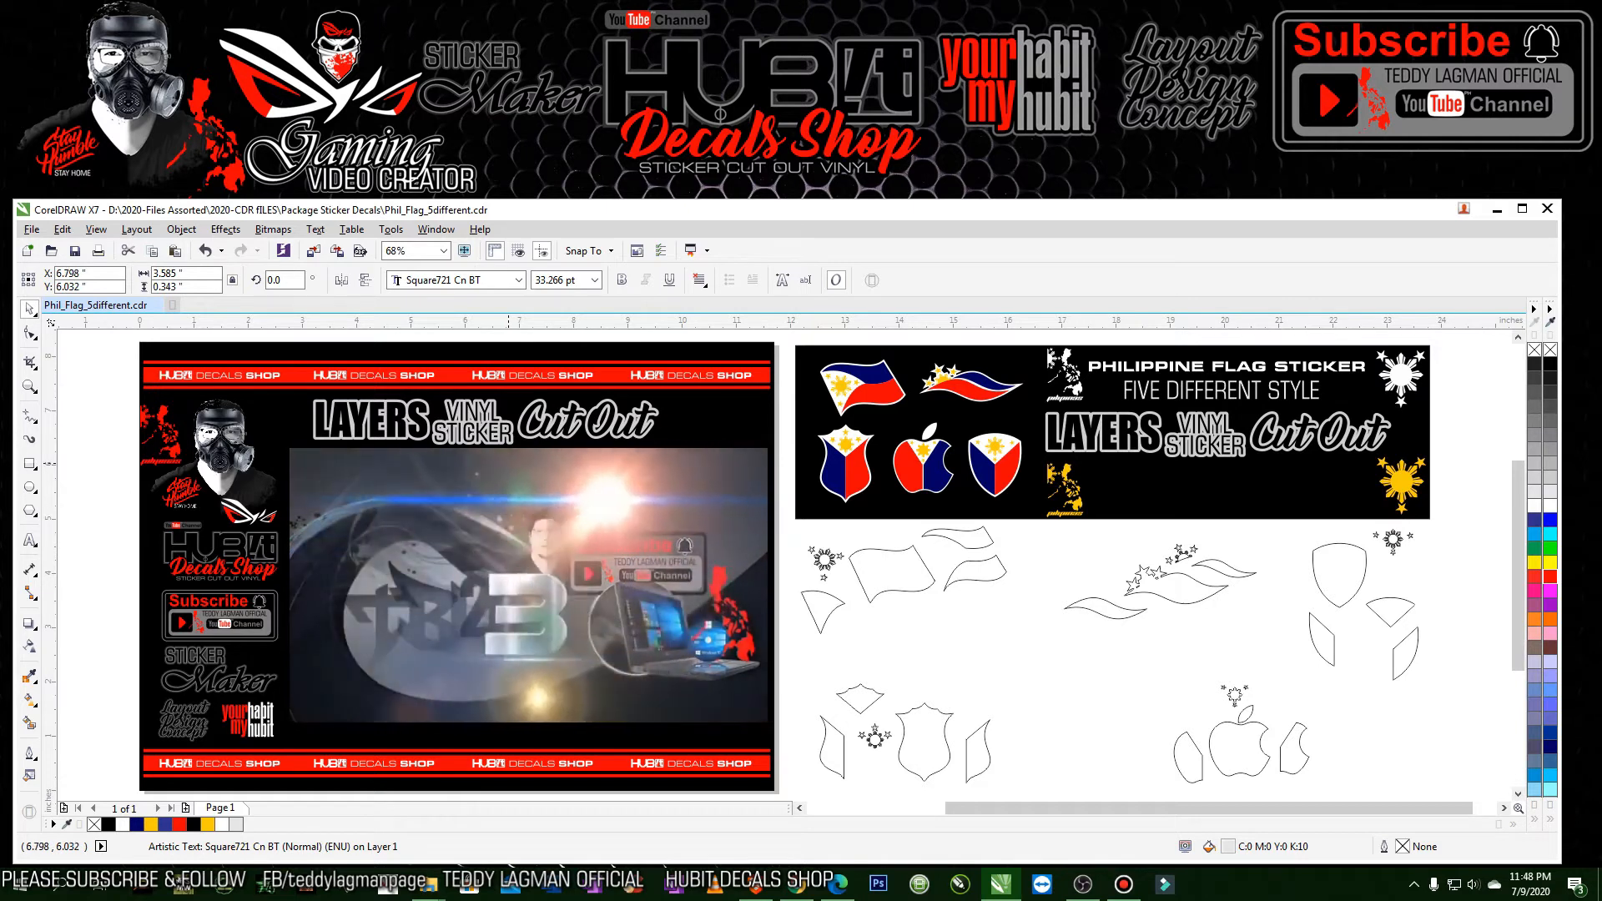
{"action": "left_click", "coordinate": [1186, 366]}
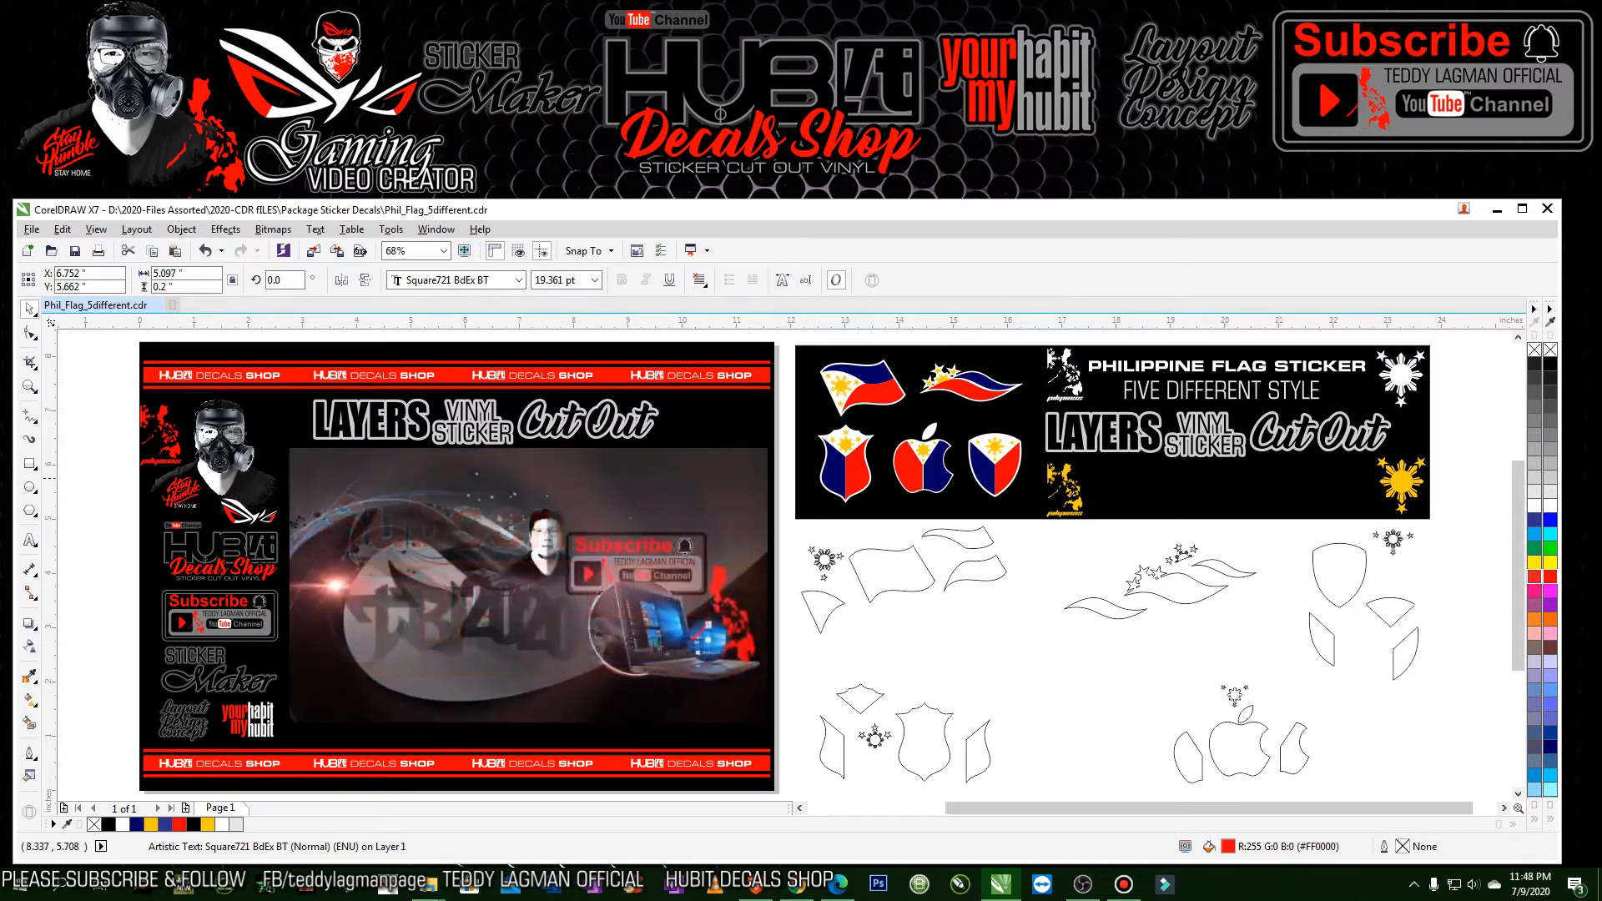
{"action": "left_click", "coordinate": [570, 464], "text": "shift"}
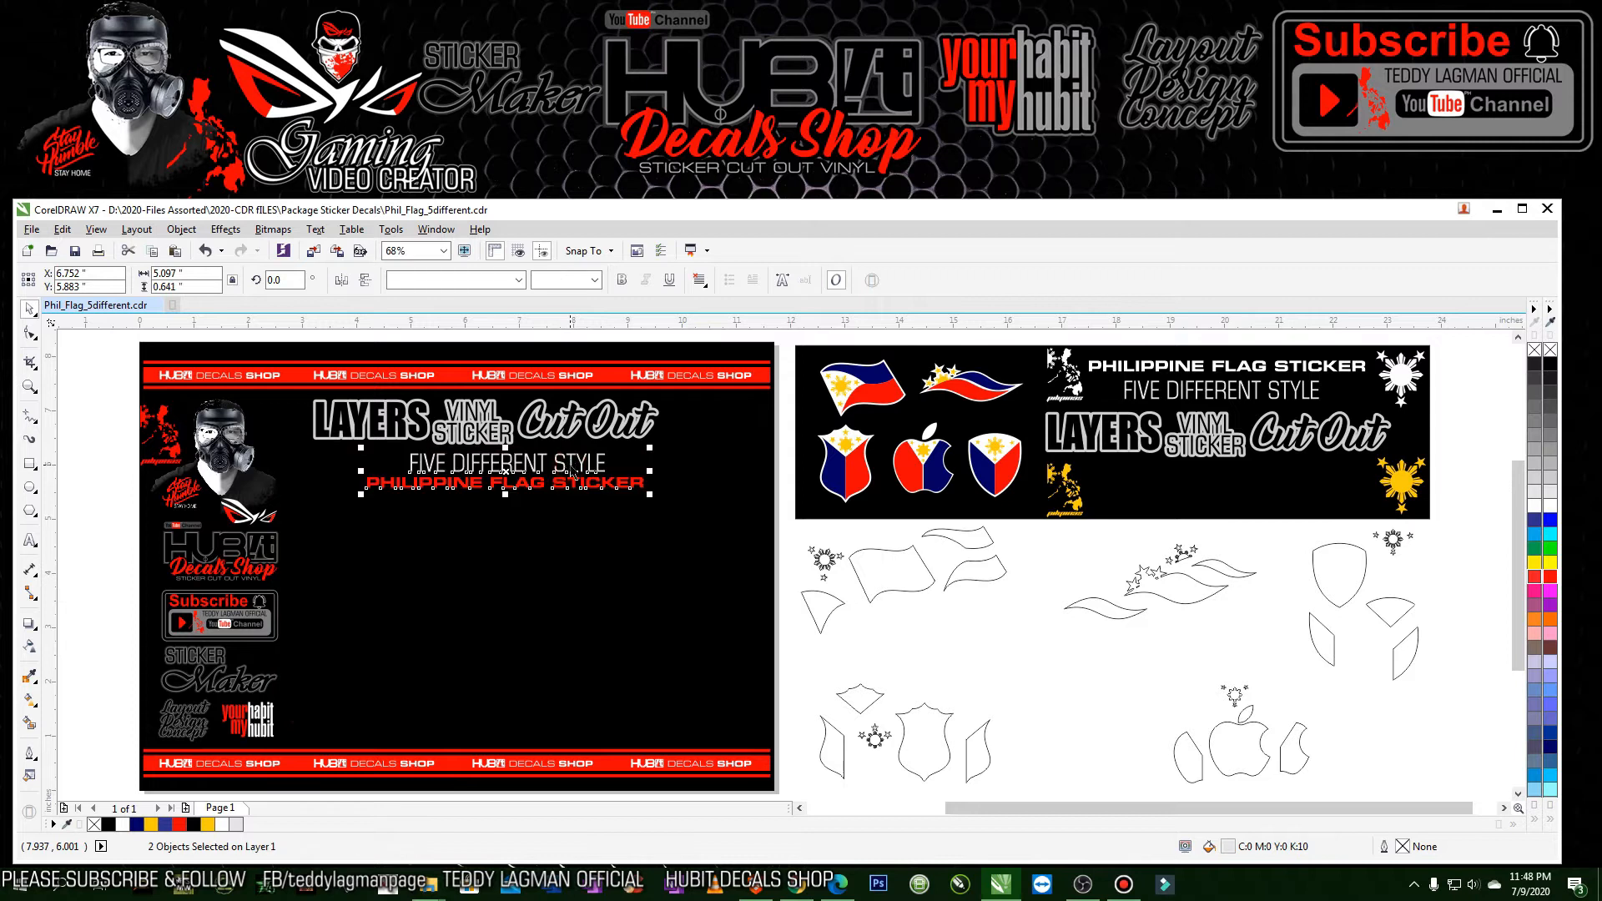
{"action": "key", "text": "Escape"}
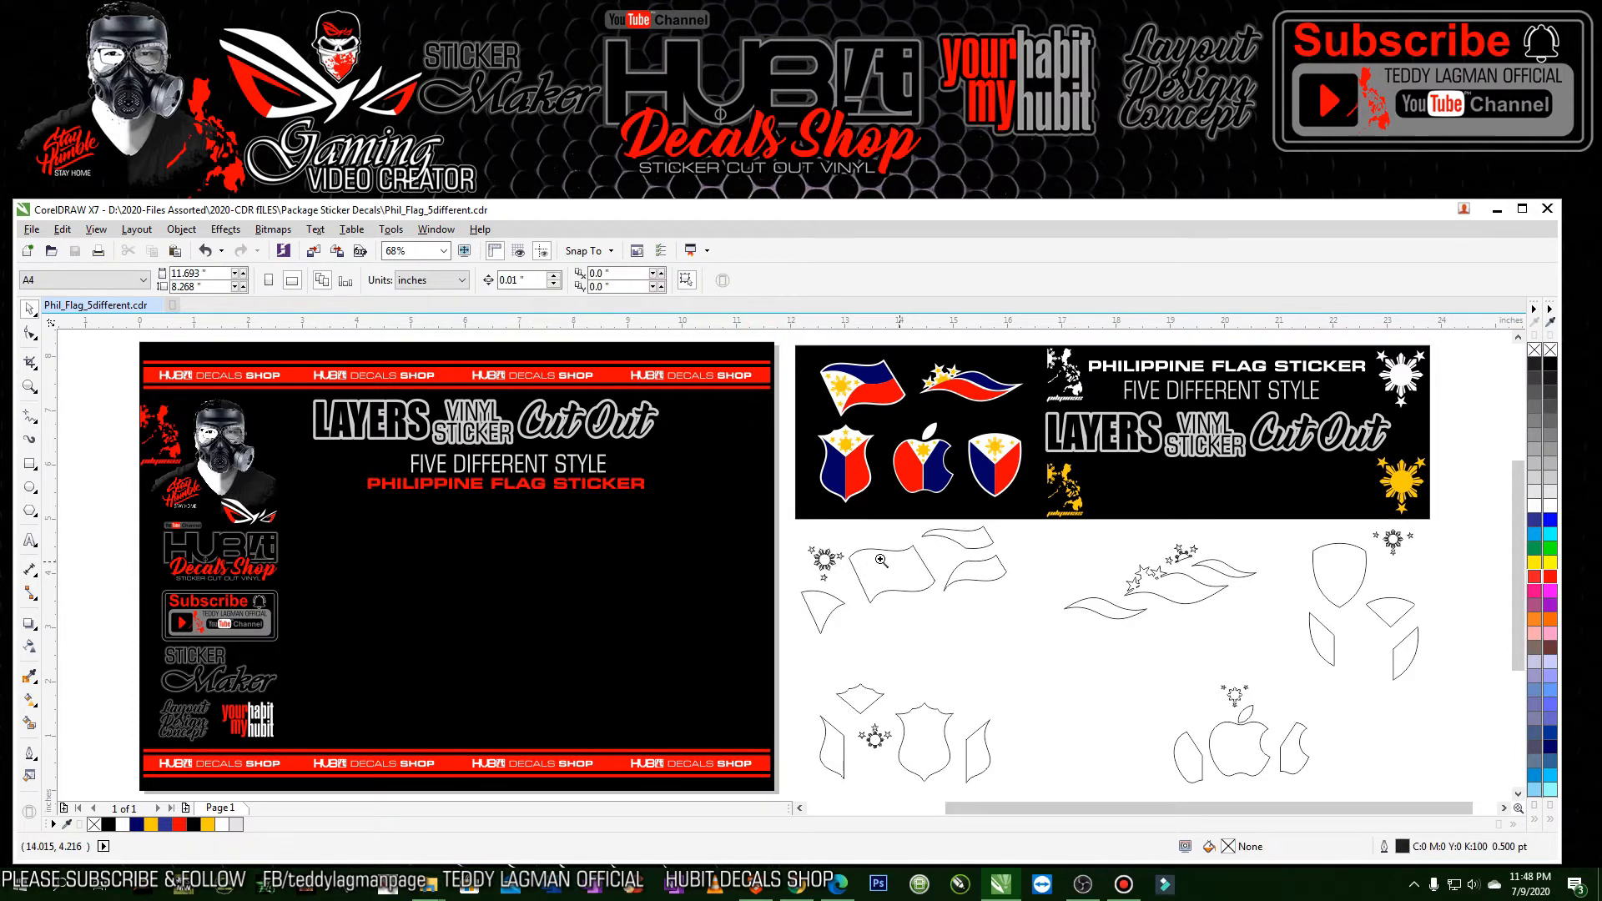
- Copy the large waving flag outline onto the black page below the headings and fill it white
{"action": "scroll", "coordinate": [1077, 733], "scroll_direction": "down", "scroll_amount": 1}
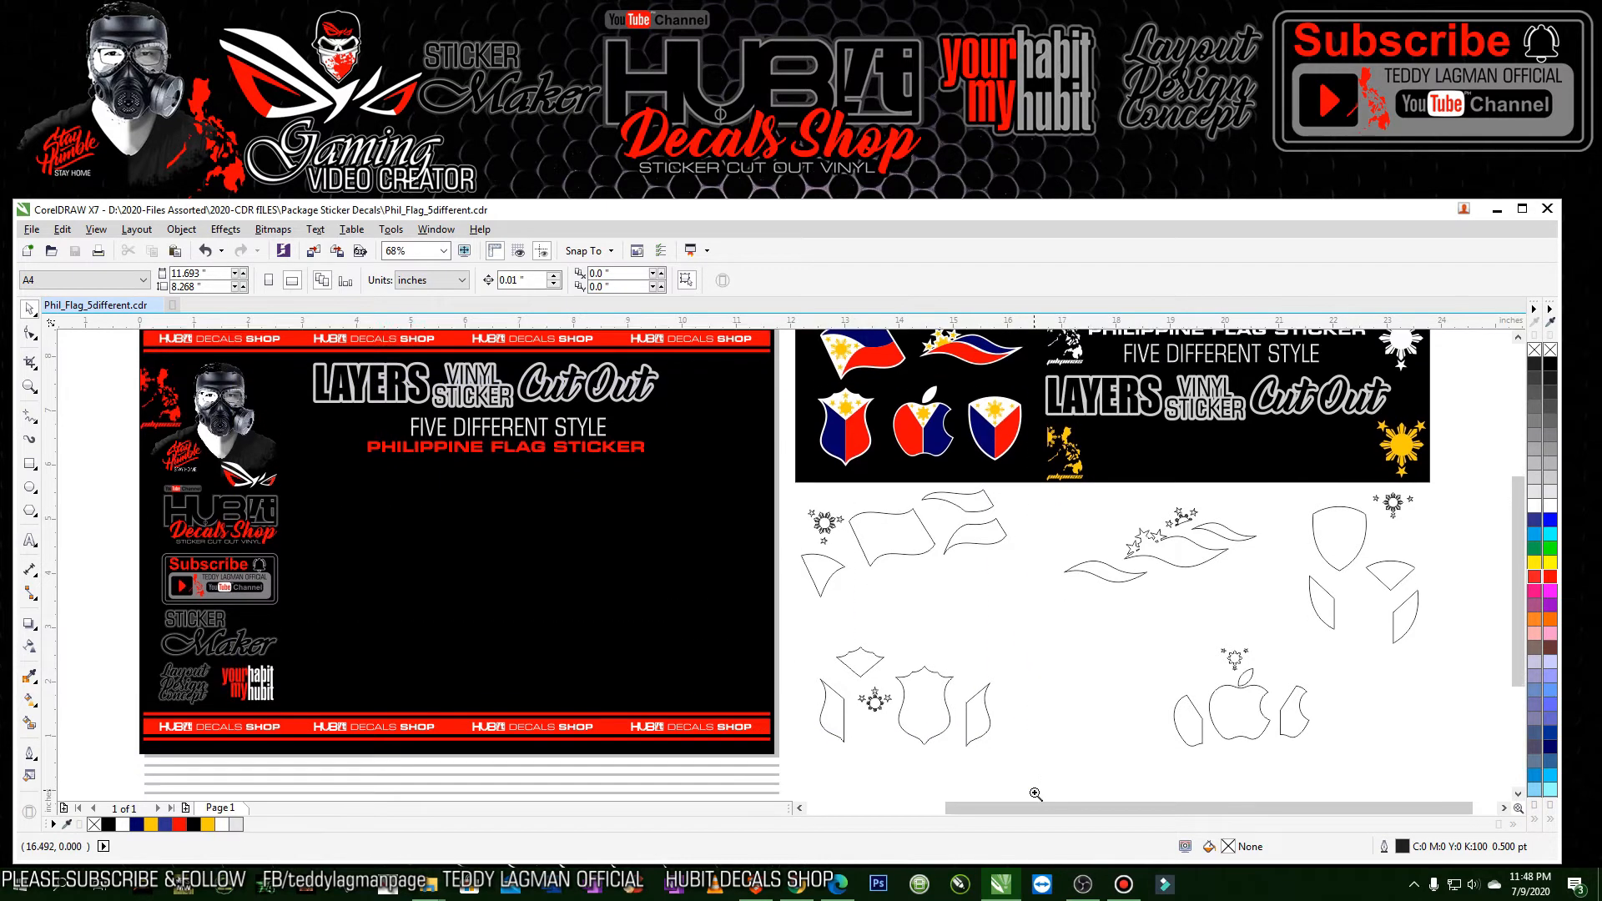
{"action": "scroll", "coordinate": [1078, 733], "scroll_direction": "up", "scroll_amount": 1}
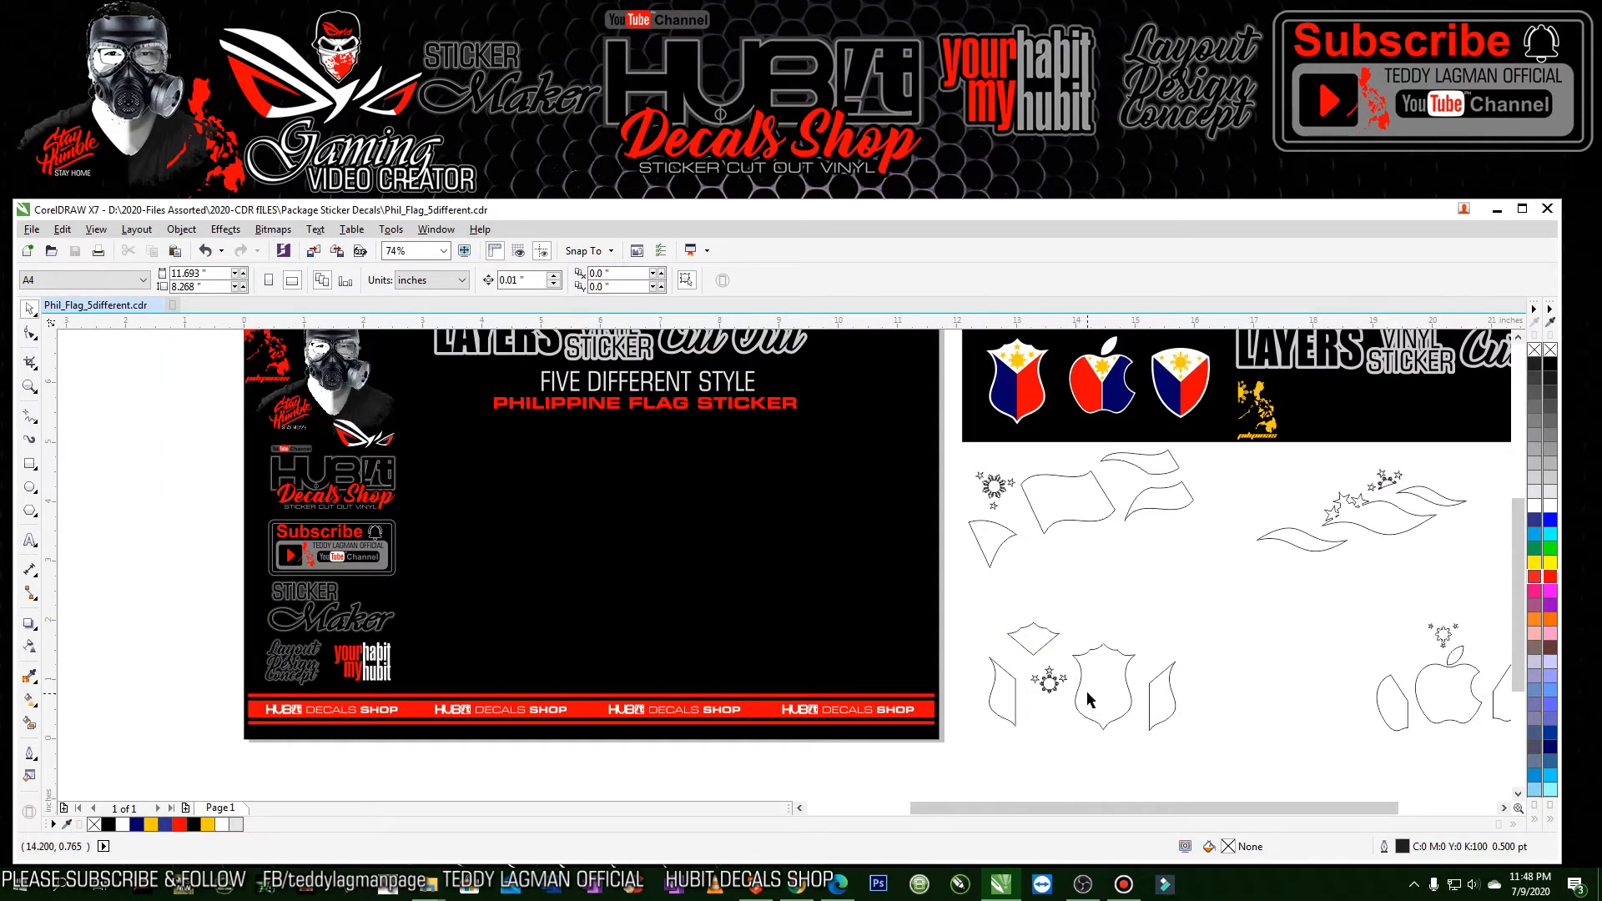
{"action": "left_click", "coordinate": [1052, 532]}
{"action": "left_click_drag", "start_coordinate": [1071, 498], "coordinate": [494, 461]}
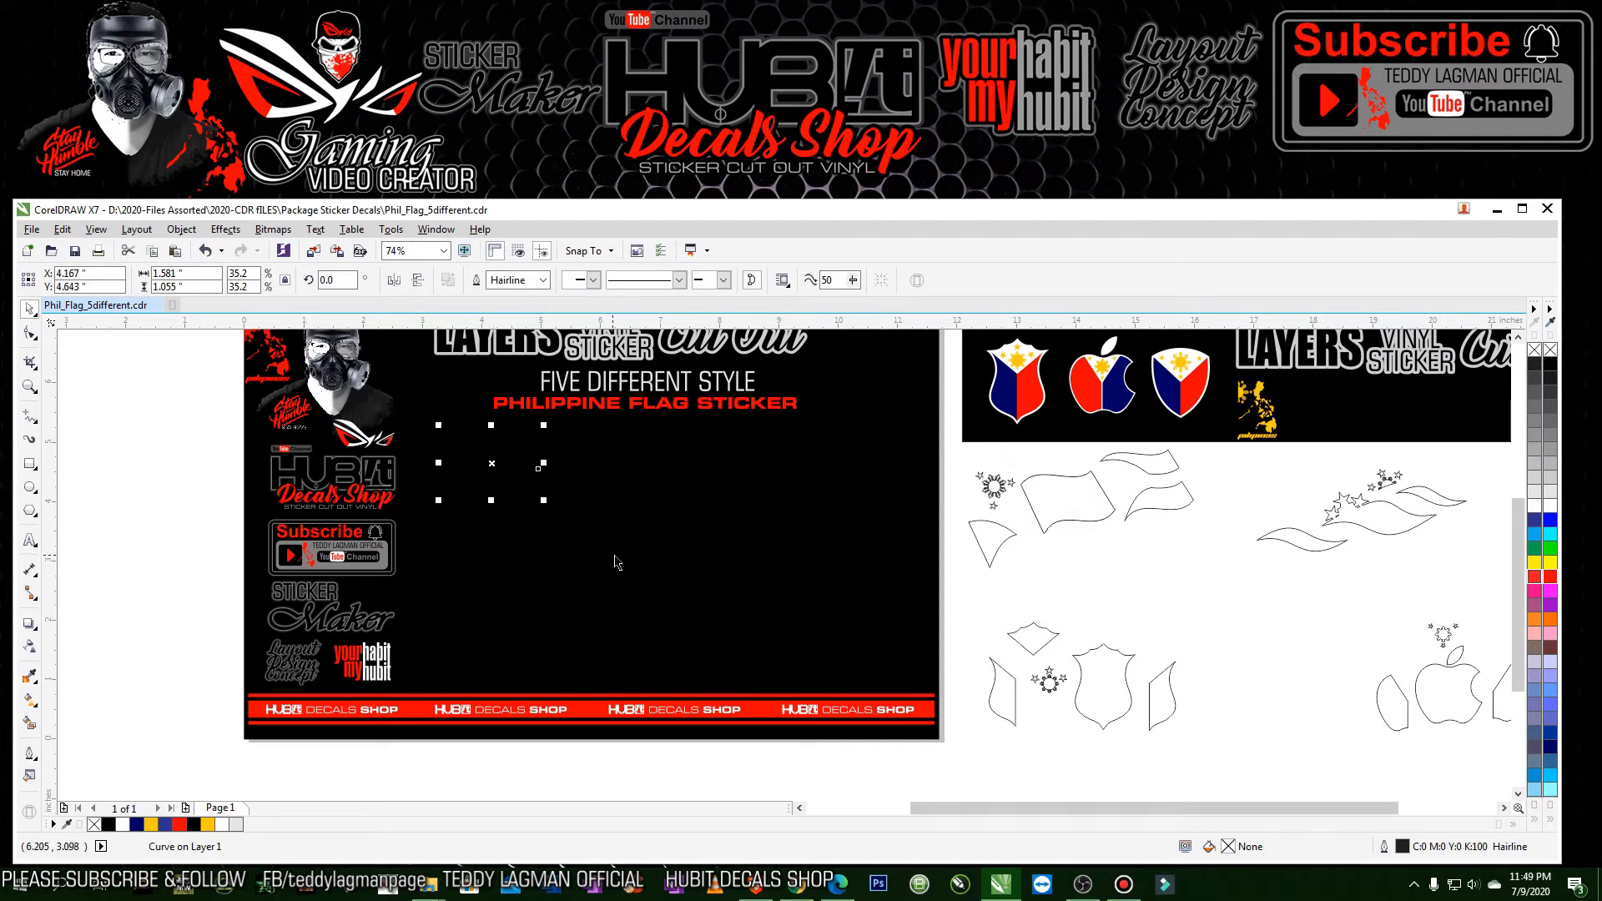
{"action": "left_click", "coordinate": [1554, 508]}
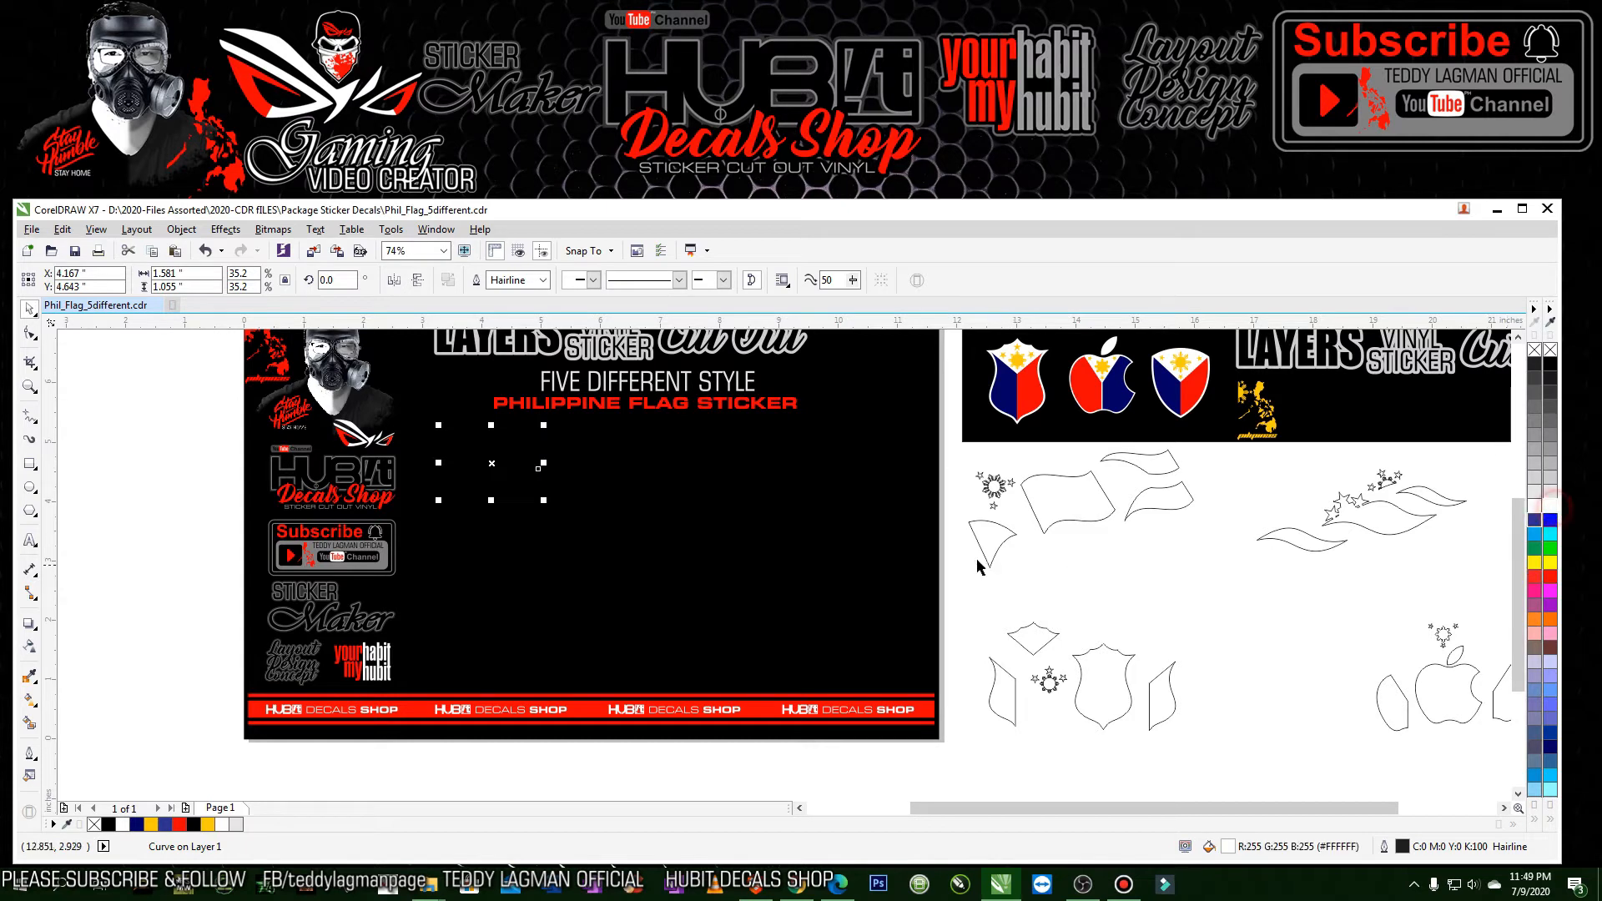
{"action": "scroll", "coordinate": [960, 553], "scroll_direction": "down", "scroll_amount": 1}
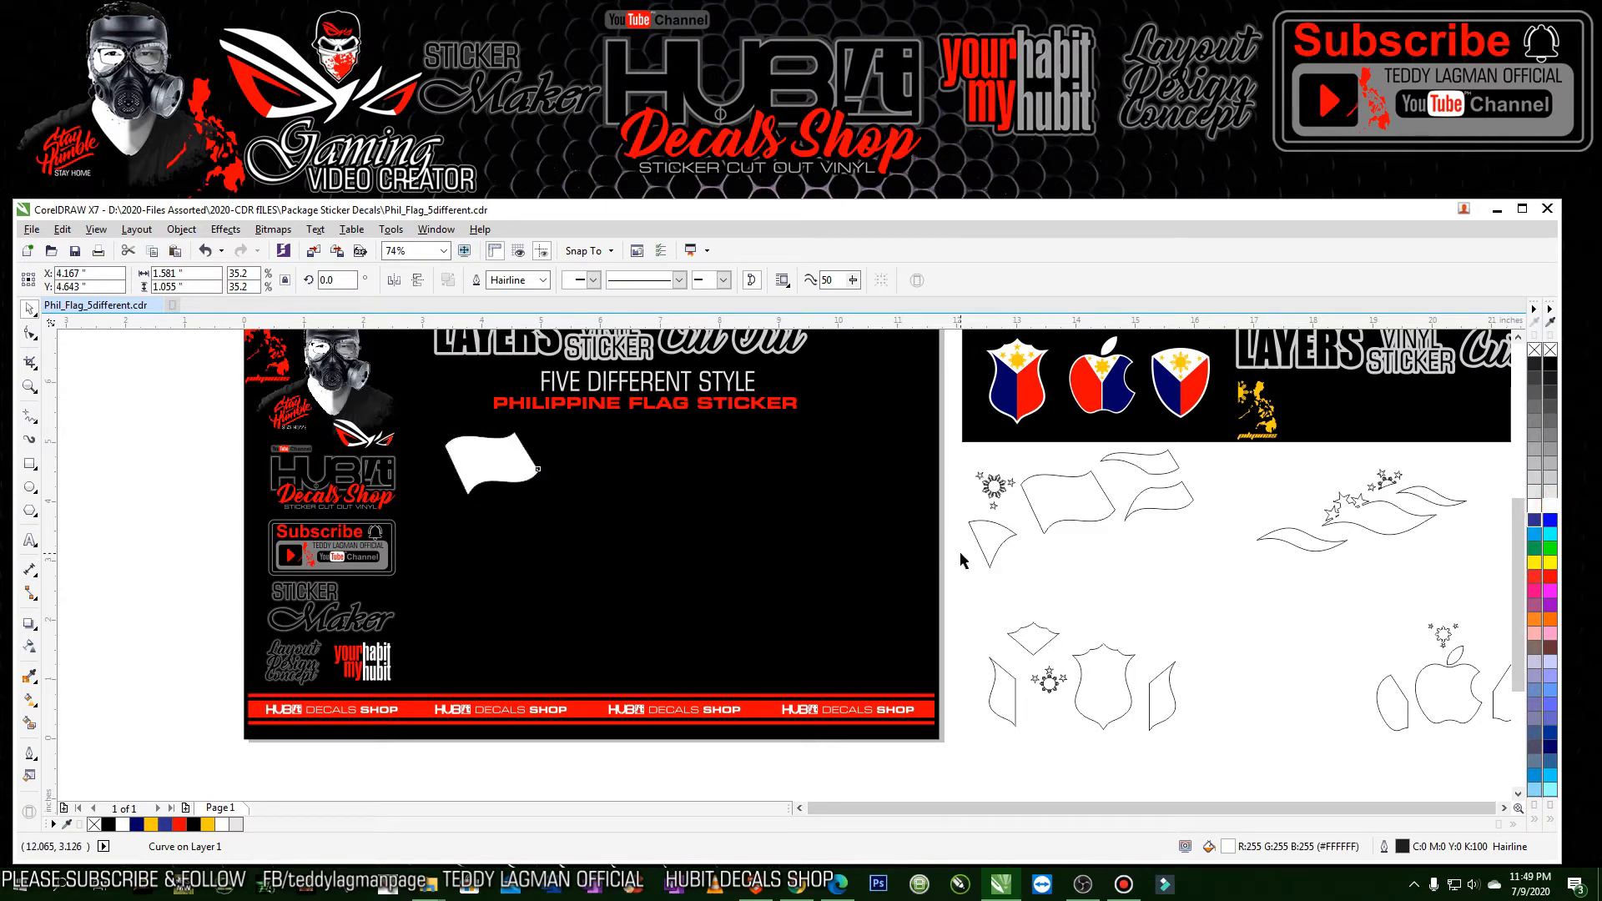
{"action": "key", "text": "F4"}
{"action": "scroll", "coordinate": [957, 559], "scroll_direction": "down", "scroll_amount": 1}
{"action": "left_click_drag", "start_coordinate": [504, 454], "coordinate": [1277, 789]}
{"action": "left_click_drag", "start_coordinate": [655, 697], "coordinate": [1192, 460]}
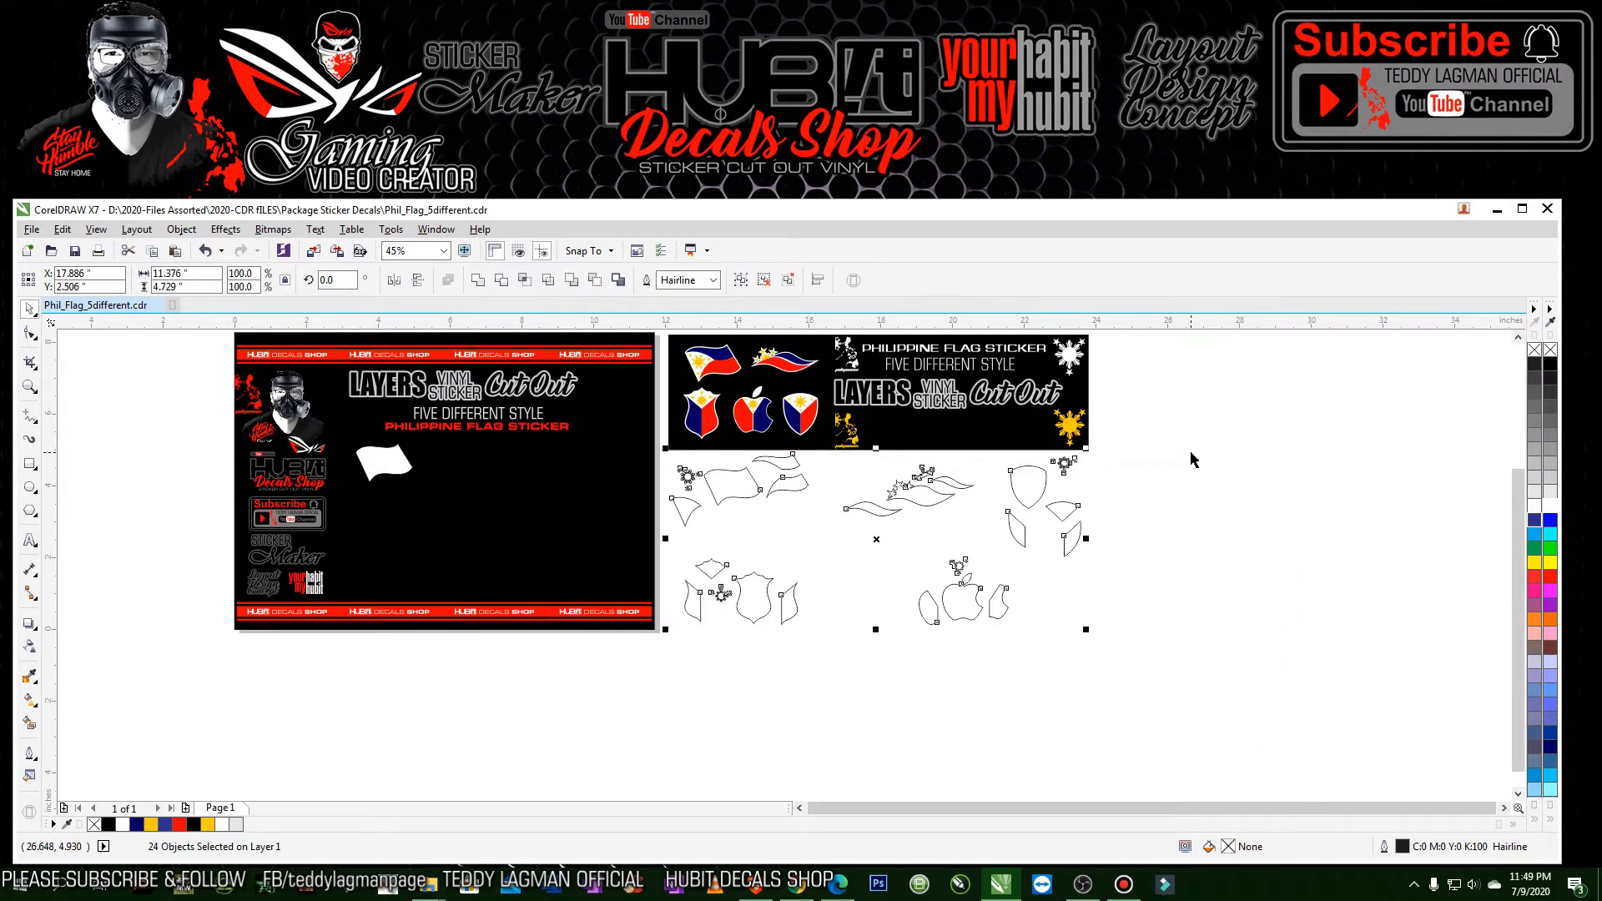
{"action": "left_click", "coordinate": [1216, 491]}
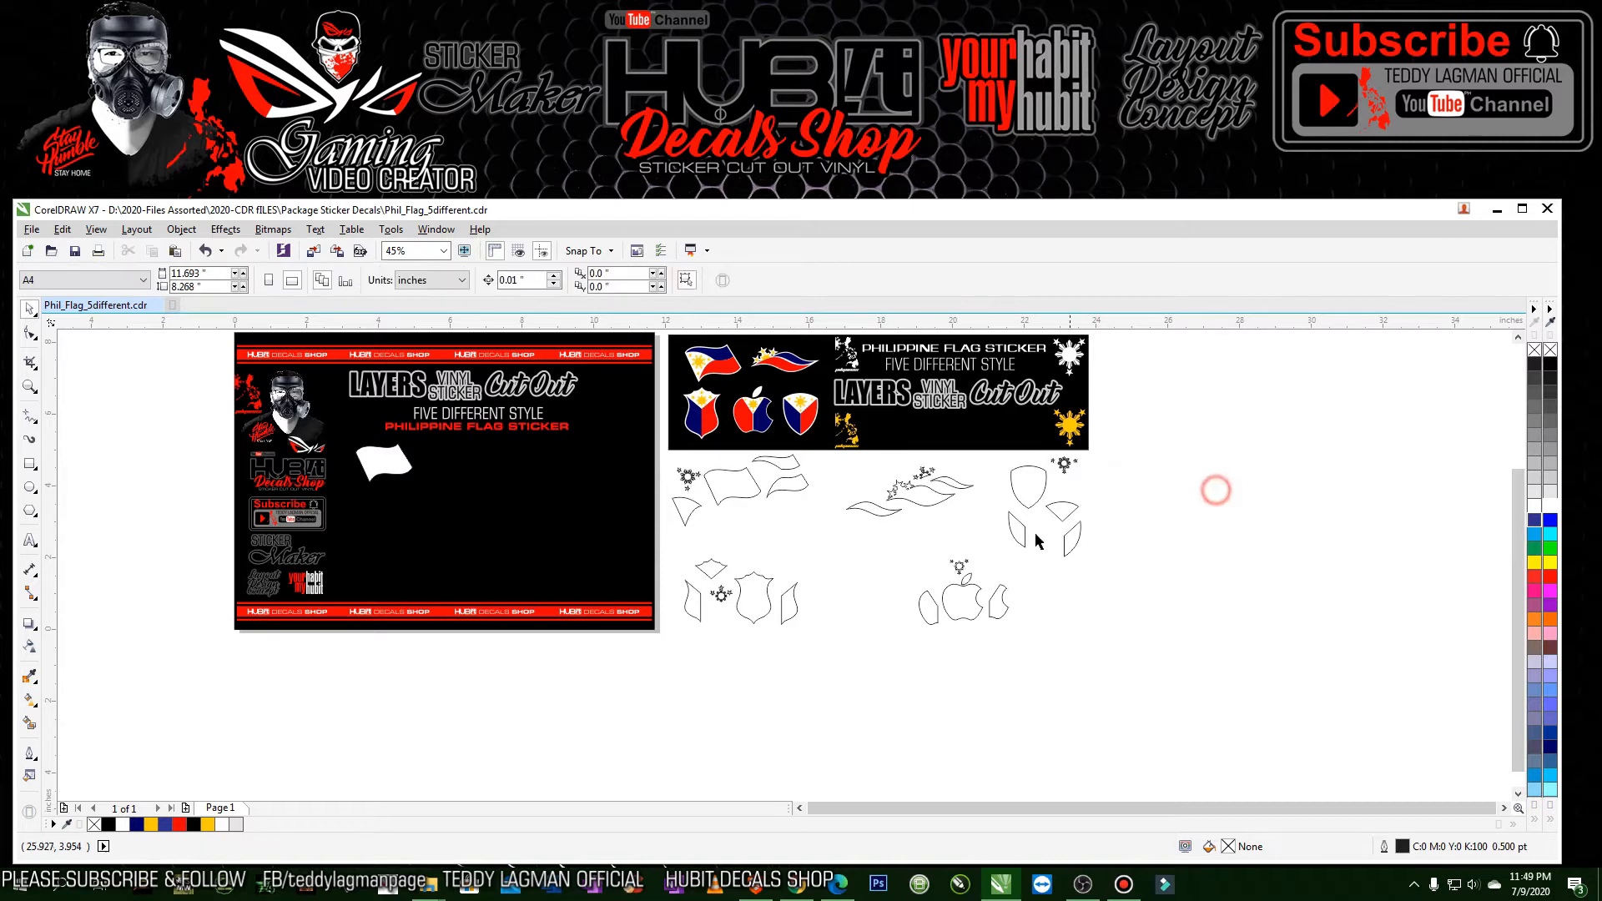
- Copy the upper wavy stripe onto the white flag, fill it dark blue (#000066) and fit it along the flag's upper edge
{"action": "left_click_drag", "start_coordinate": [319, 418], "coordinate": [866, 542]}
{"action": "left_click", "coordinate": [1227, 523]}
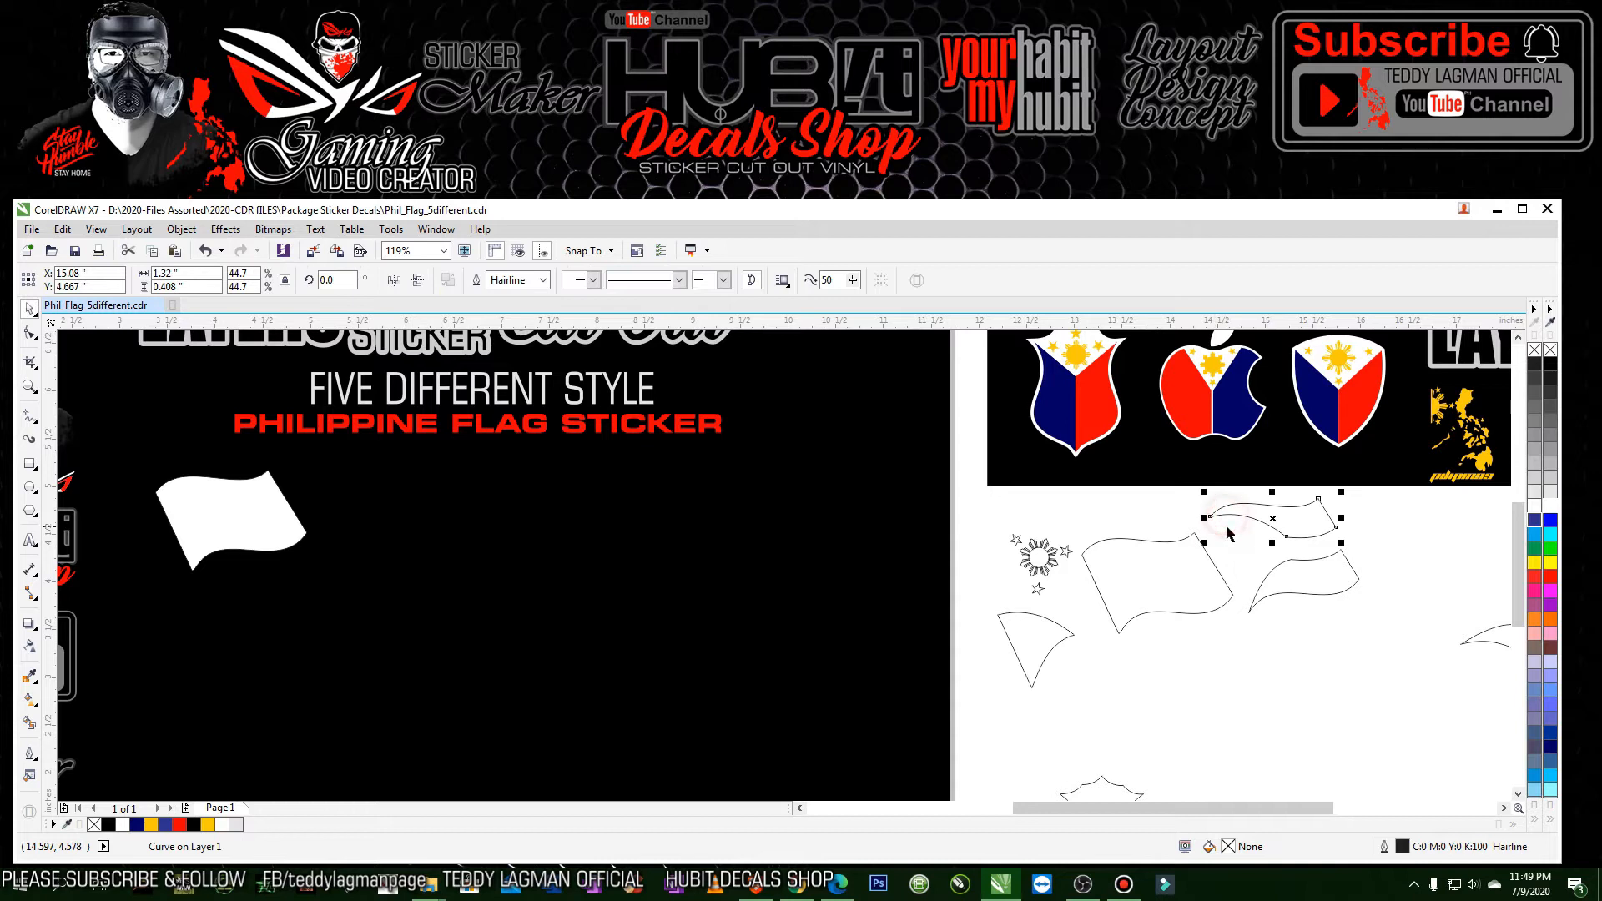
{"action": "left_click_drag", "start_coordinate": [1256, 538], "coordinate": [262, 512]}
{"action": "left_click", "coordinate": [1550, 522]}
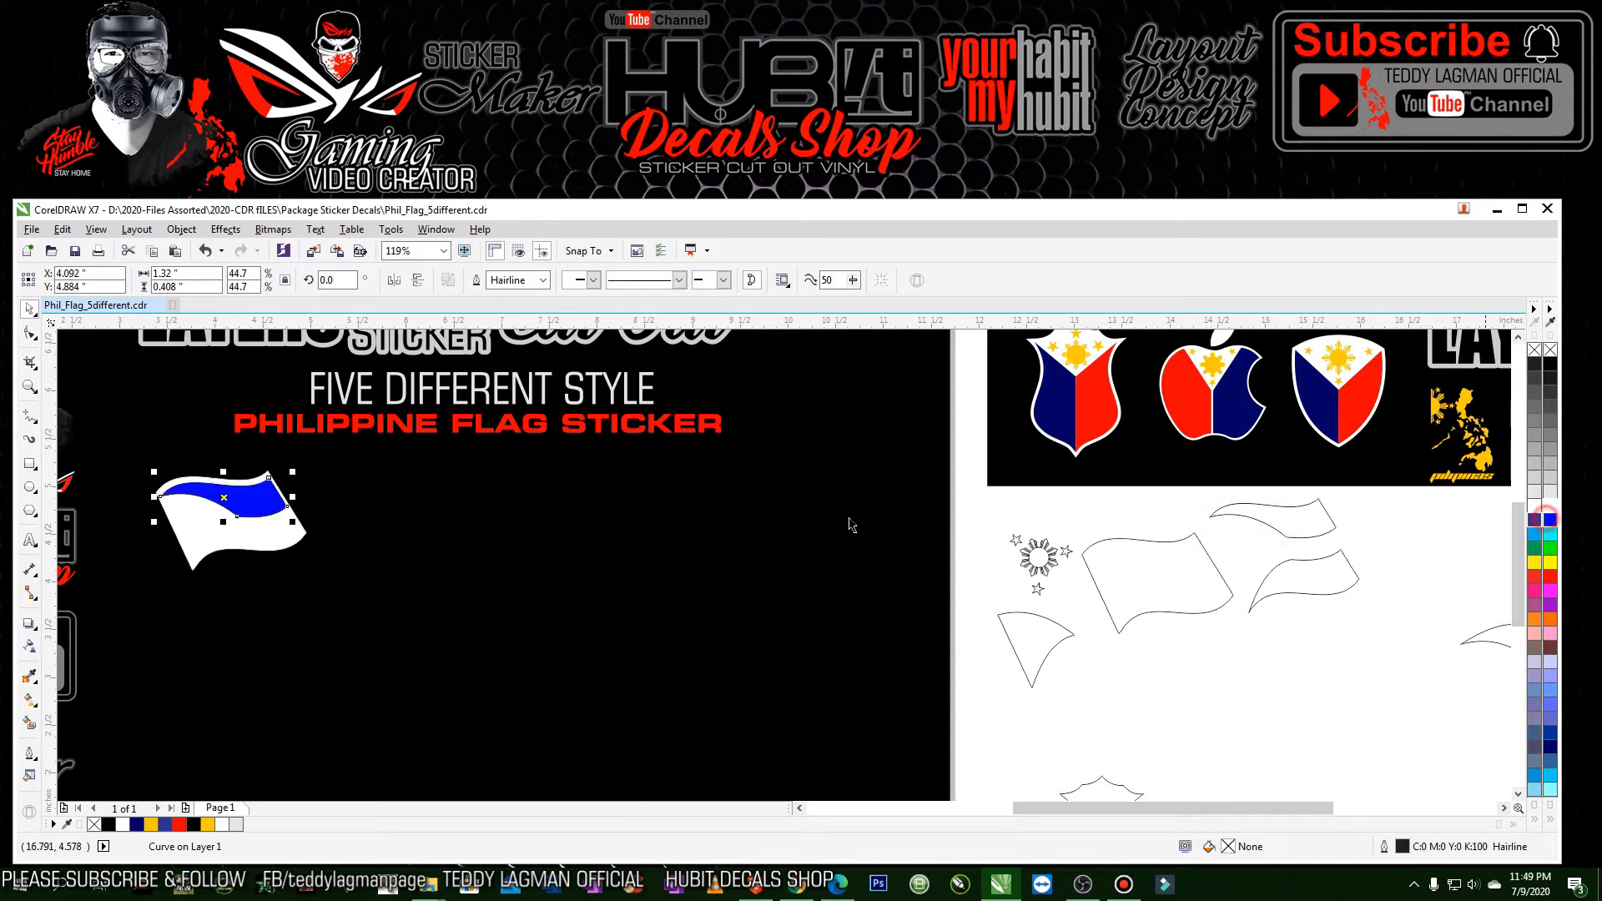
{"action": "left_click", "coordinate": [1549, 747]}
{"action": "left_click_drag", "start_coordinate": [142, 463], "coordinate": [425, 577]}
{"action": "left_click_drag", "start_coordinate": [645, 478], "coordinate": [647, 467]}
{"action": "key", "text": "F4"}
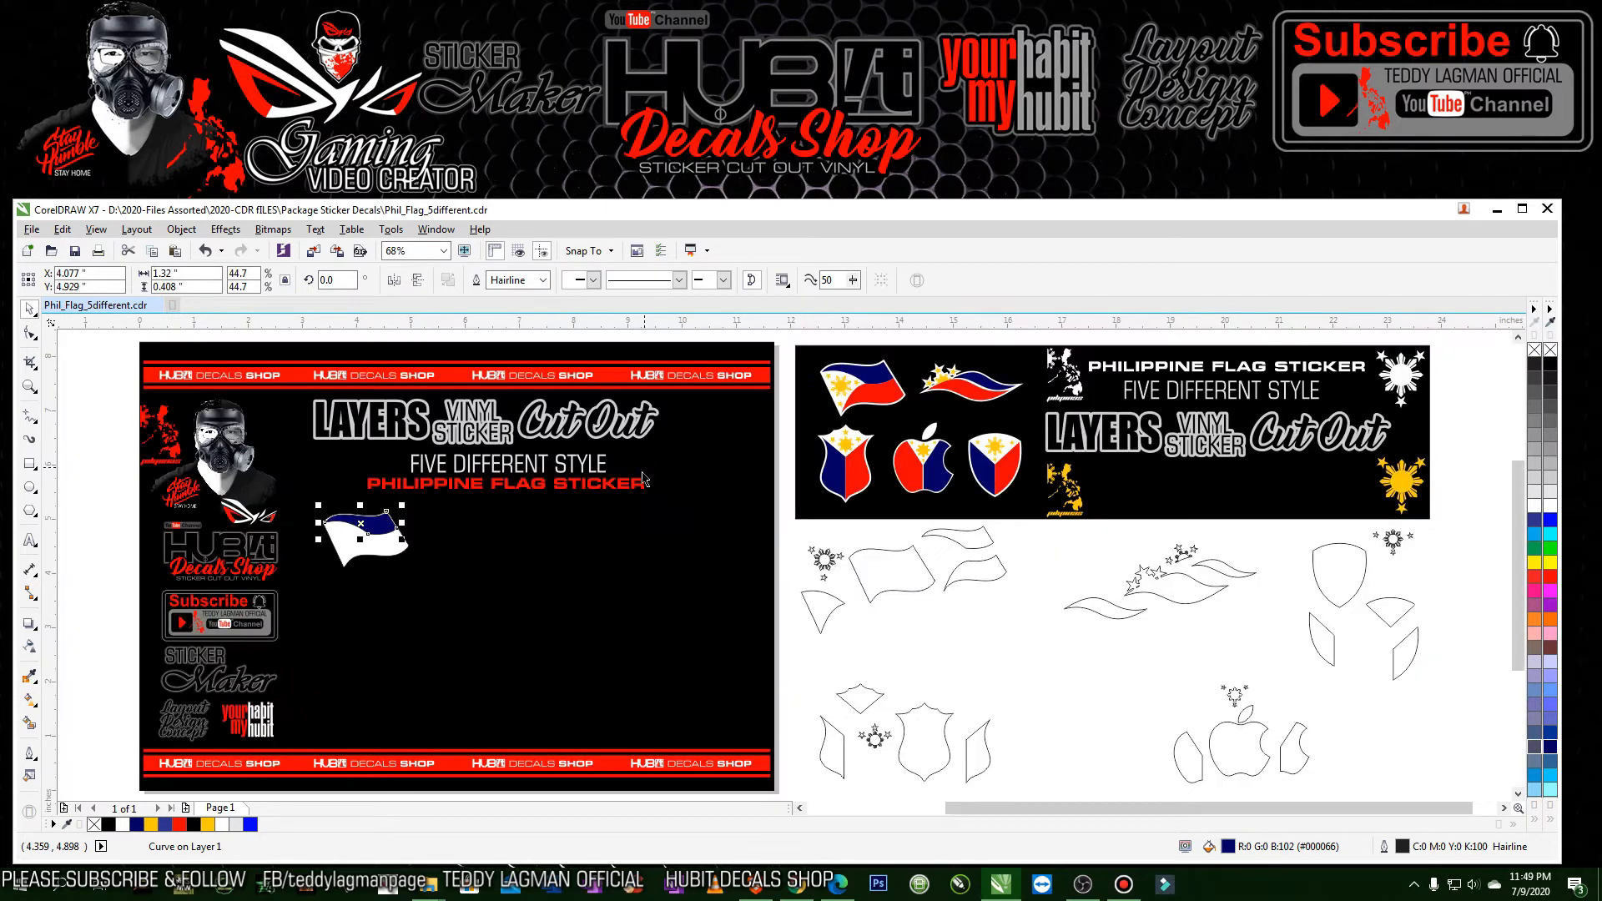
- Copy the lower wavy stripe onto the flag, fill it red (#FF0000) and fit it snugly beneath the blue stripe
{"action": "left_click", "coordinate": [973, 626]}
{"action": "left_click", "coordinate": [983, 584]}
{"action": "left_click_drag", "start_coordinate": [974, 574], "coordinate": [378, 546]}
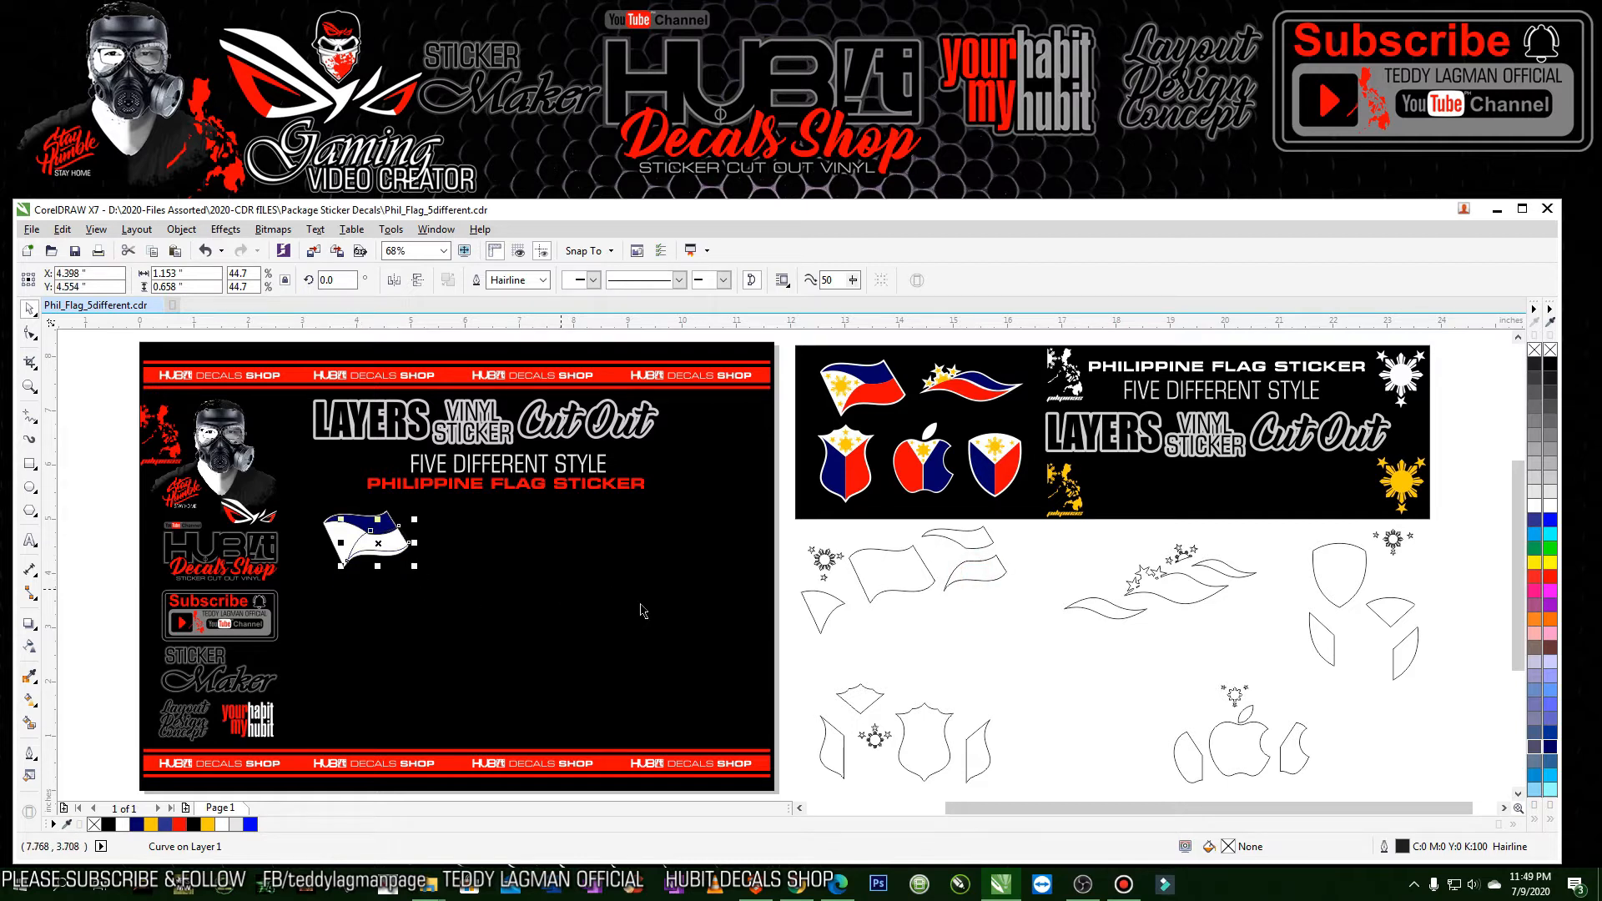
{"action": "left_click", "coordinate": [1553, 579]}
{"action": "key", "text": "F2"}
{"action": "left_click_drag", "start_coordinate": [318, 502], "coordinate": [464, 568]}
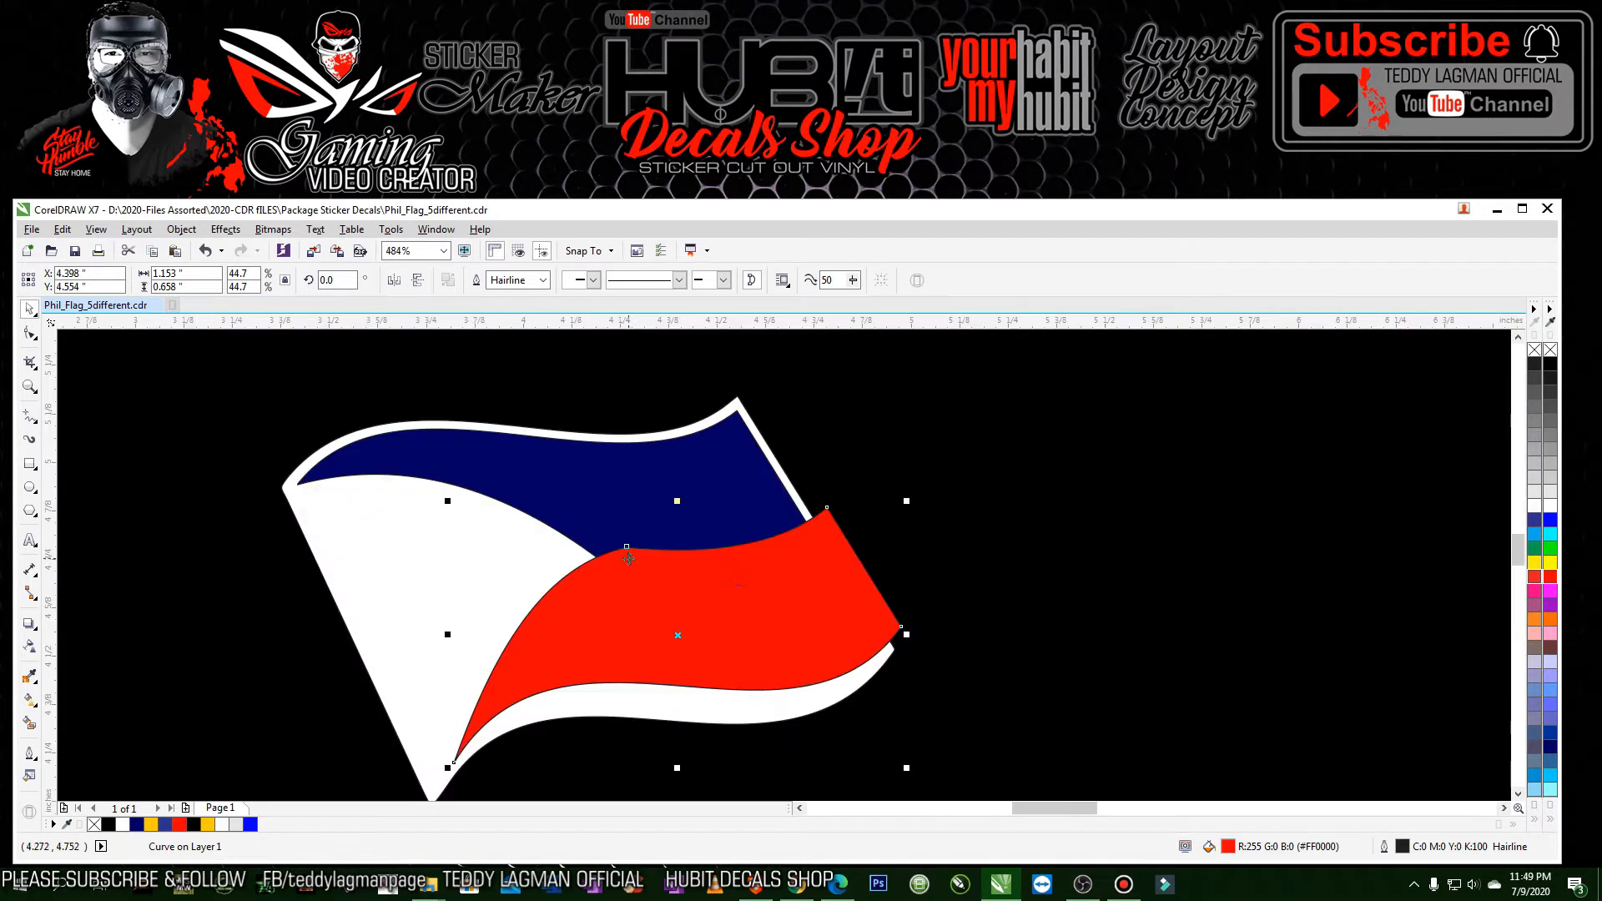
{"action": "left_click_drag", "start_coordinate": [737, 613], "coordinate": [768, 633]}
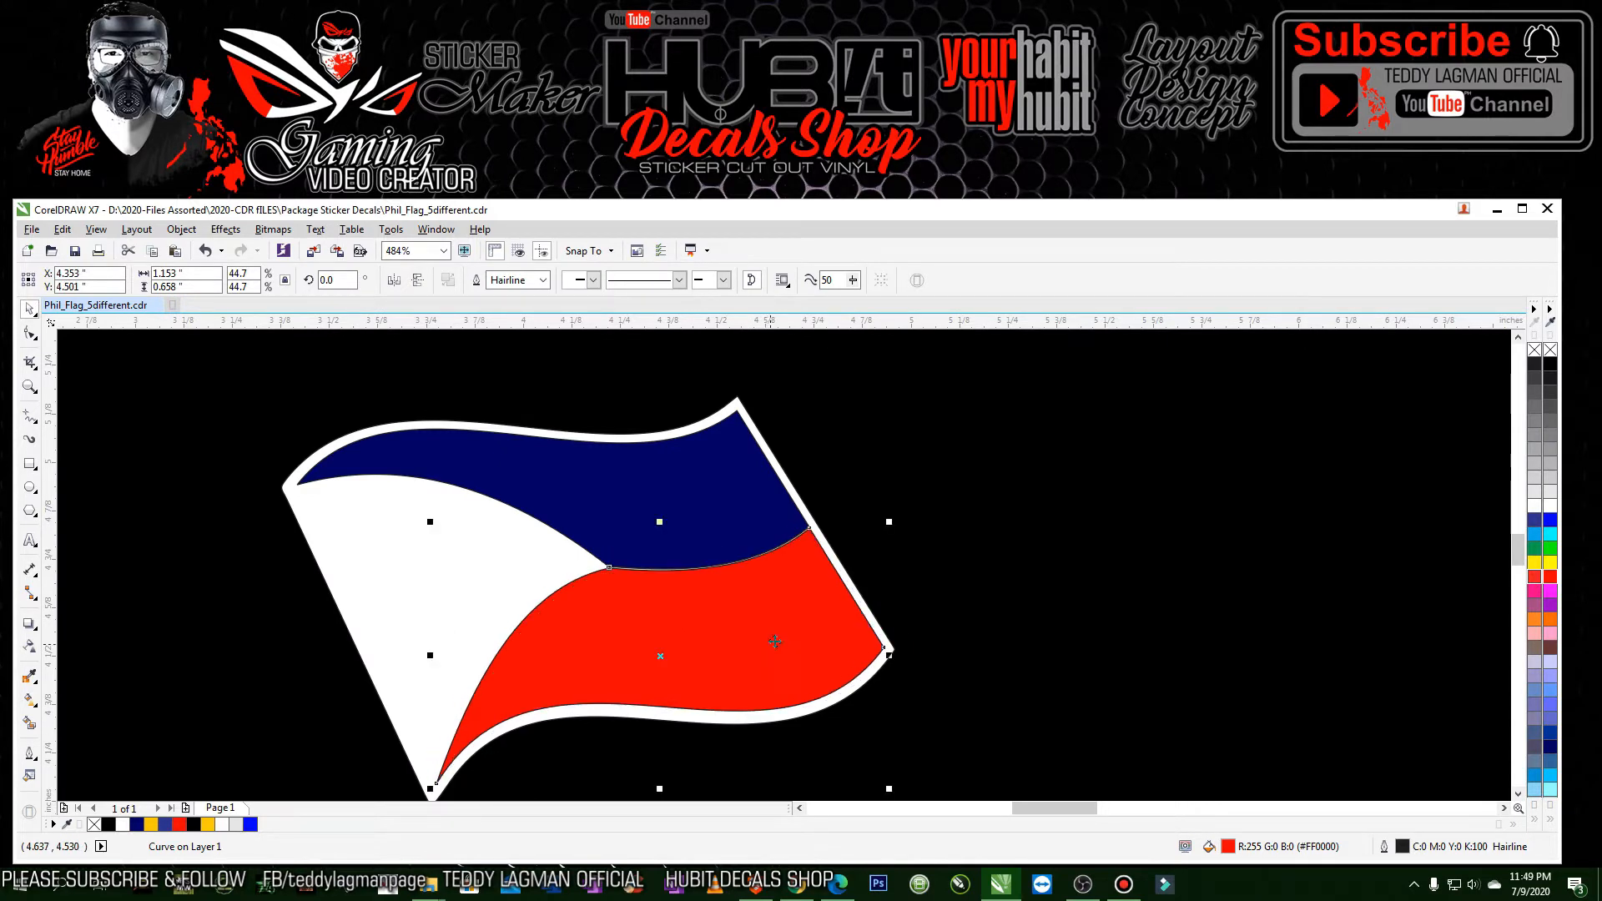
{"action": "left_click_drag", "start_coordinate": [758, 505], "coordinate": [866, 591]}
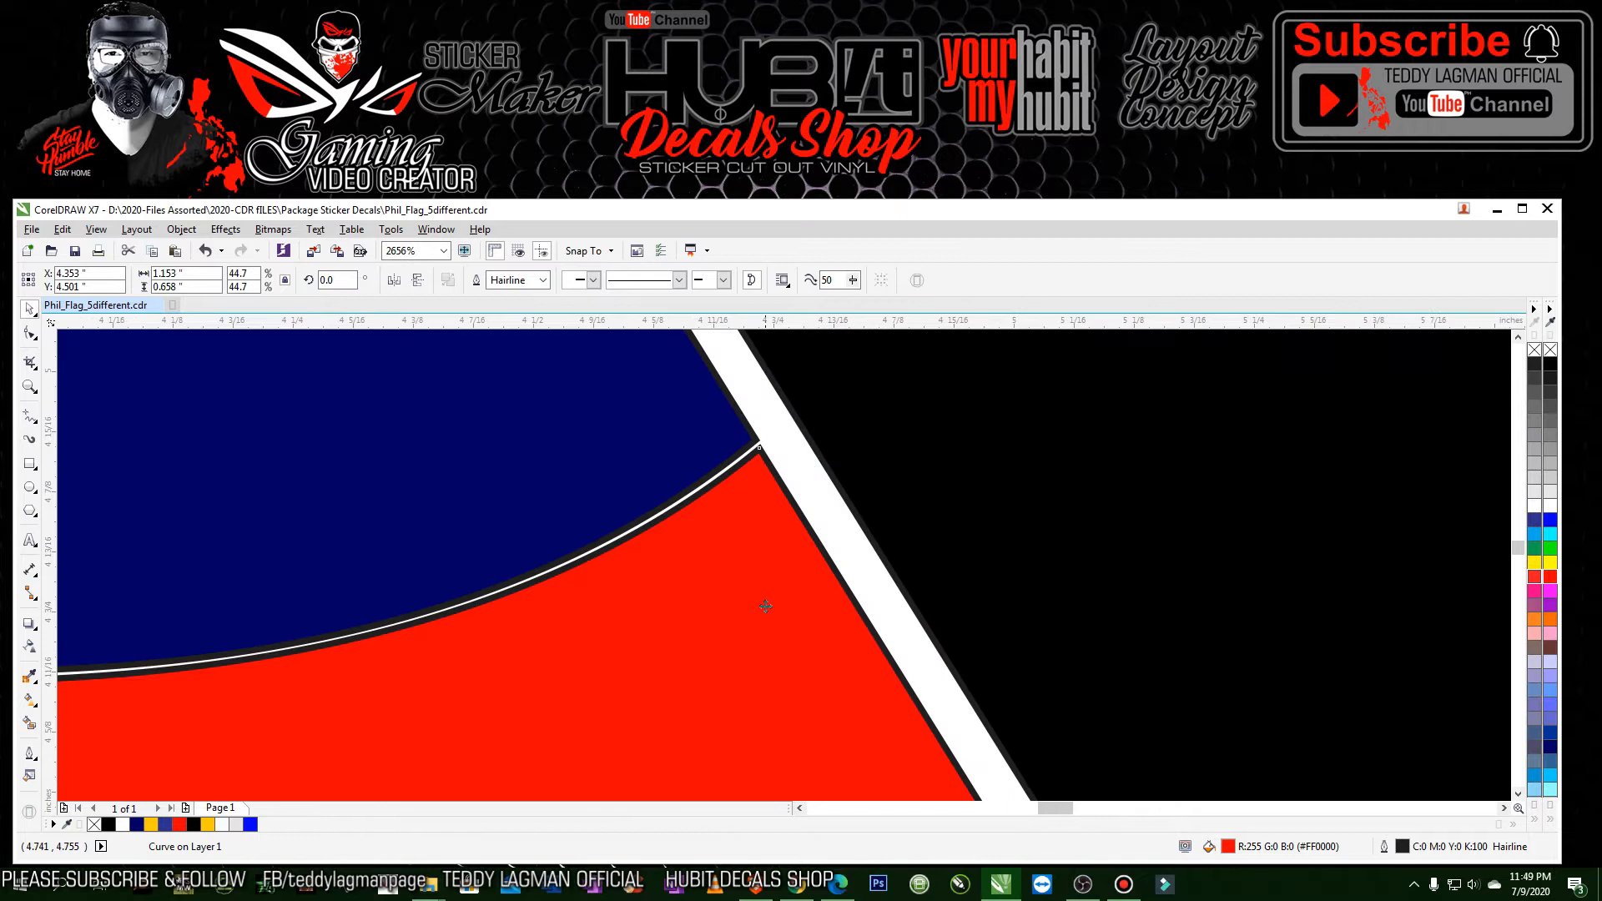
{"action": "scroll", "coordinate": [766, 607], "scroll_direction": "down", "scroll_amount": 5}
{"action": "left_click_drag", "start_coordinate": [549, 491], "coordinate": [878, 729]}
{"action": "scroll", "coordinate": [878, 730], "scroll_direction": "down", "scroll_amount": 2}
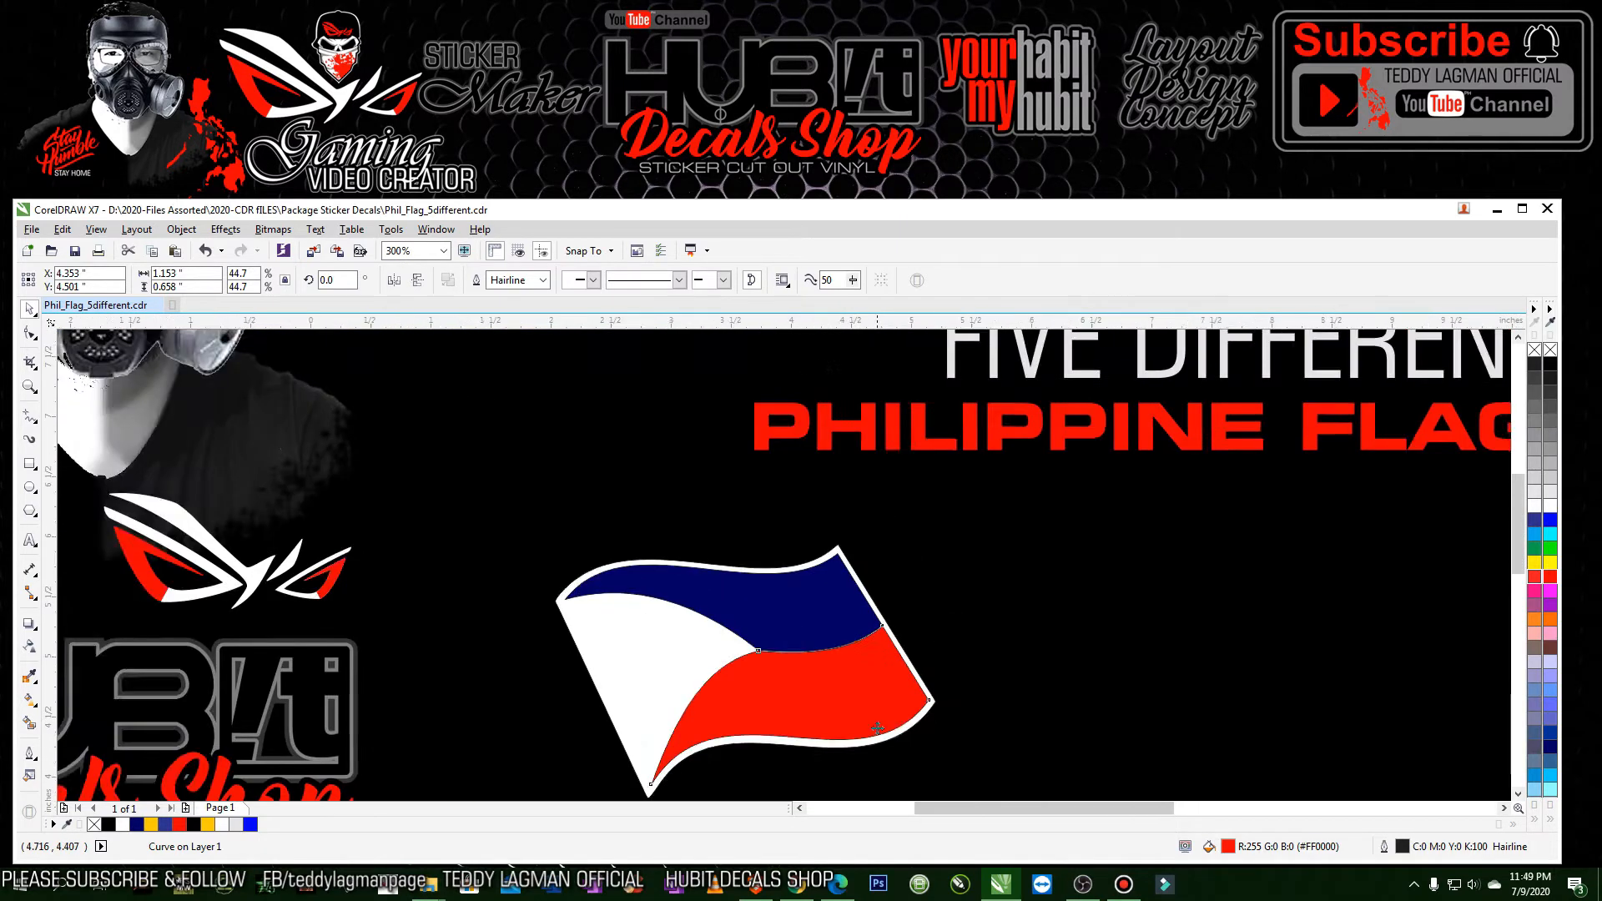
- Lock the black background rectangle of the page
{"action": "key", "text": "F2"}
{"action": "left_click_drag", "start_coordinate": [671, 619], "coordinate": [1004, 811]}
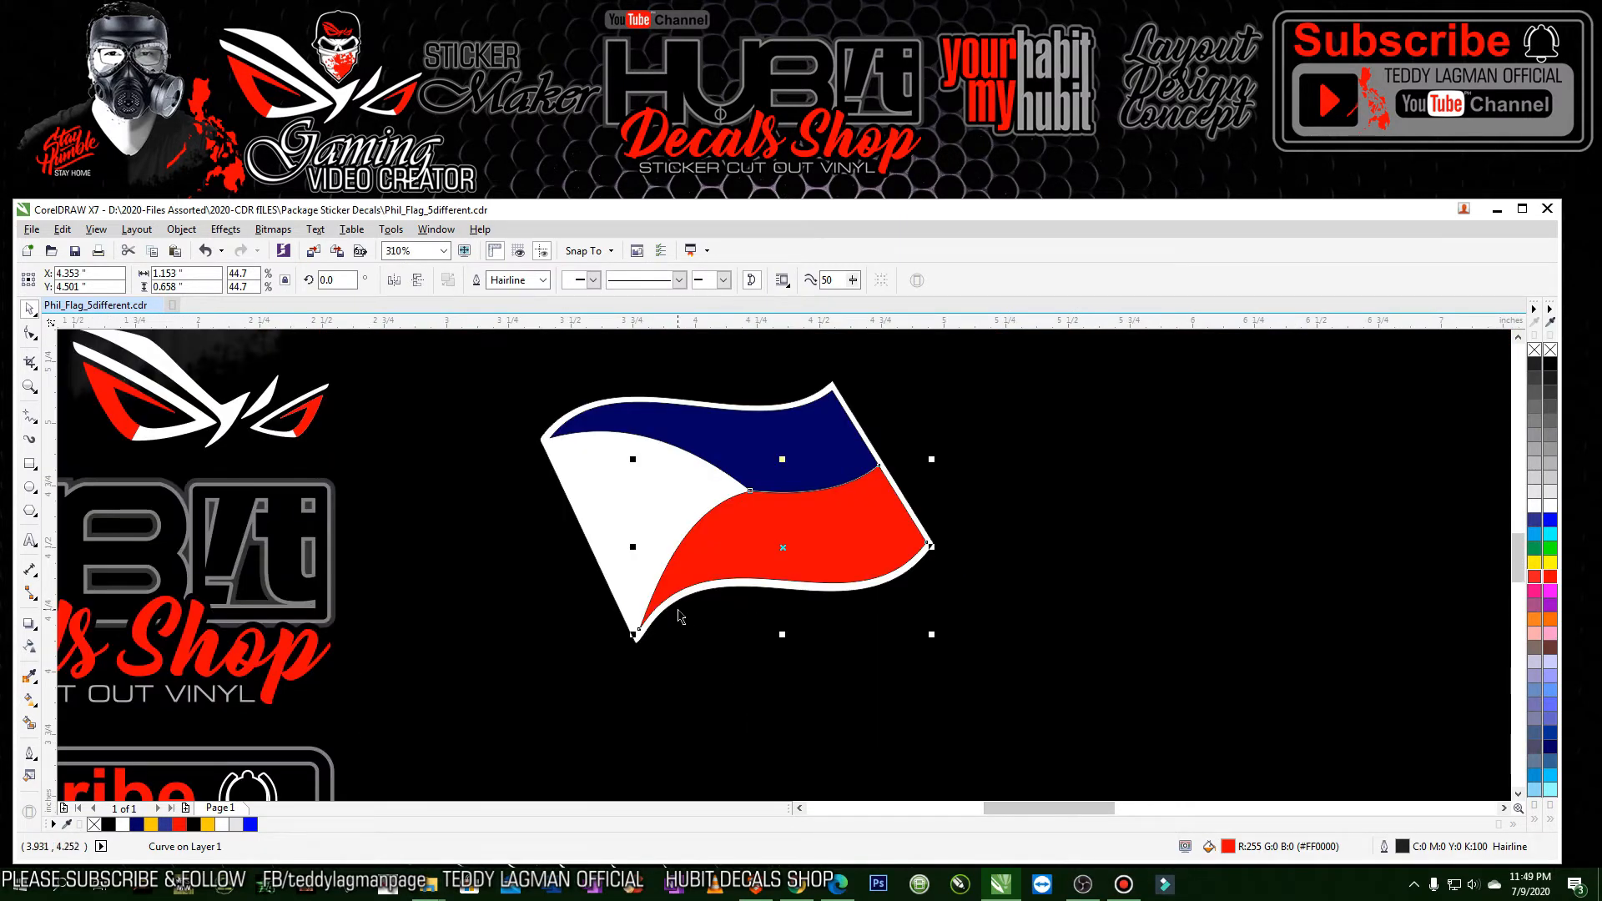
{"action": "scroll", "coordinate": [999, 647], "scroll_direction": "down", "scroll_amount": 2}
{"action": "right_click", "coordinate": [999, 646]}
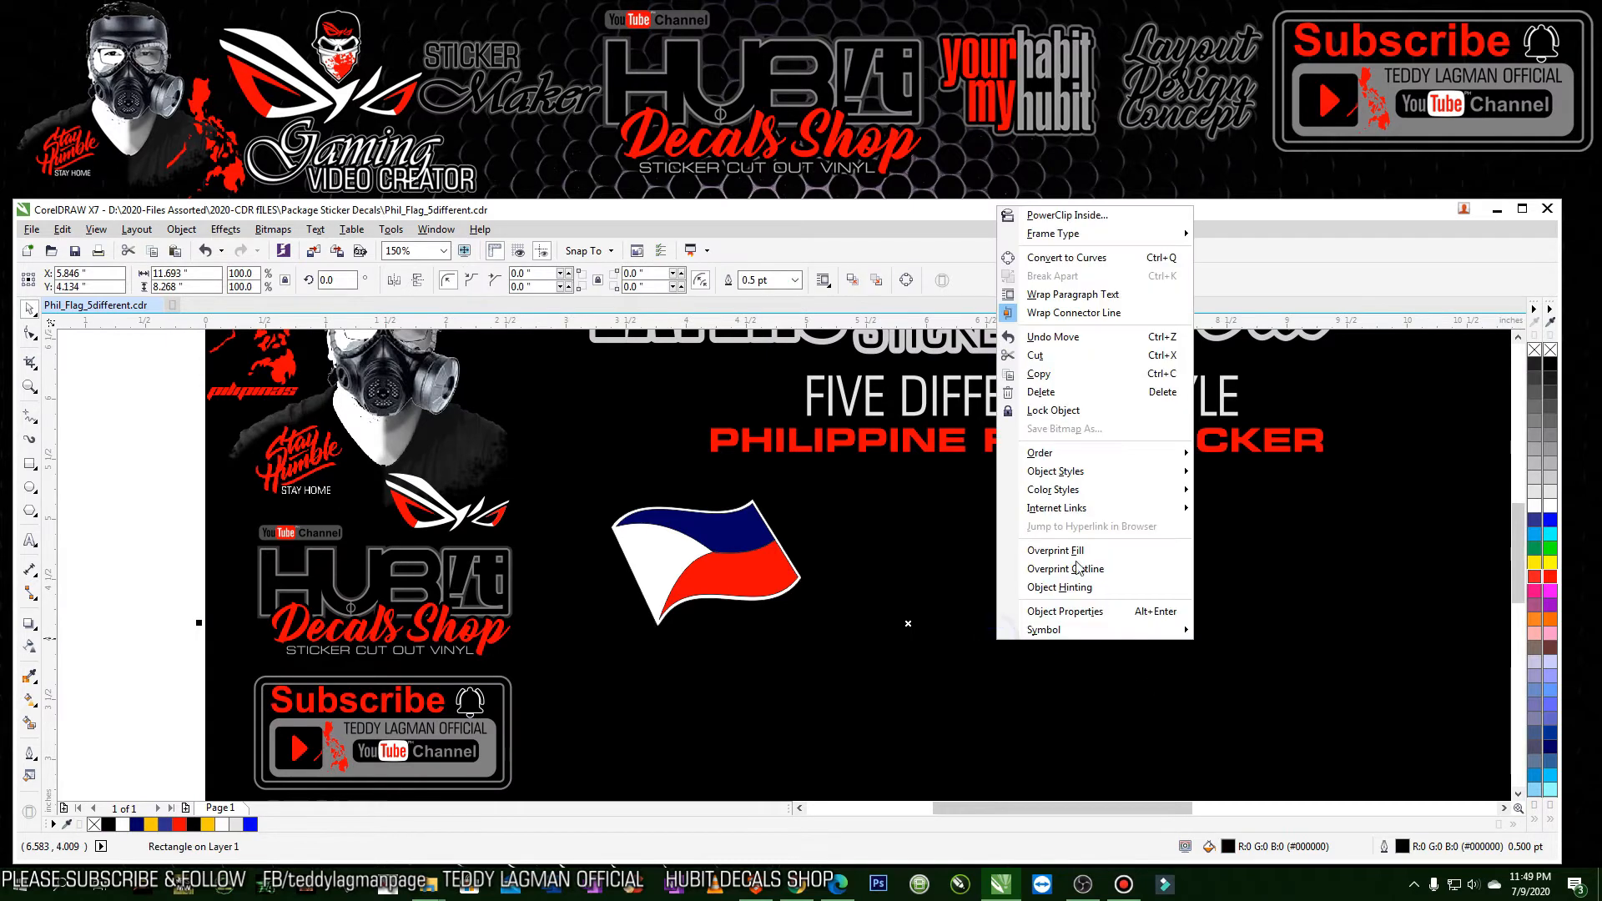
{"action": "left_click", "coordinate": [1059, 412]}
- Remove the outlines from the three assembled flag pieces
{"action": "key", "text": "F4"}
{"action": "left_click_drag", "start_coordinate": [302, 498], "coordinate": [488, 622]}
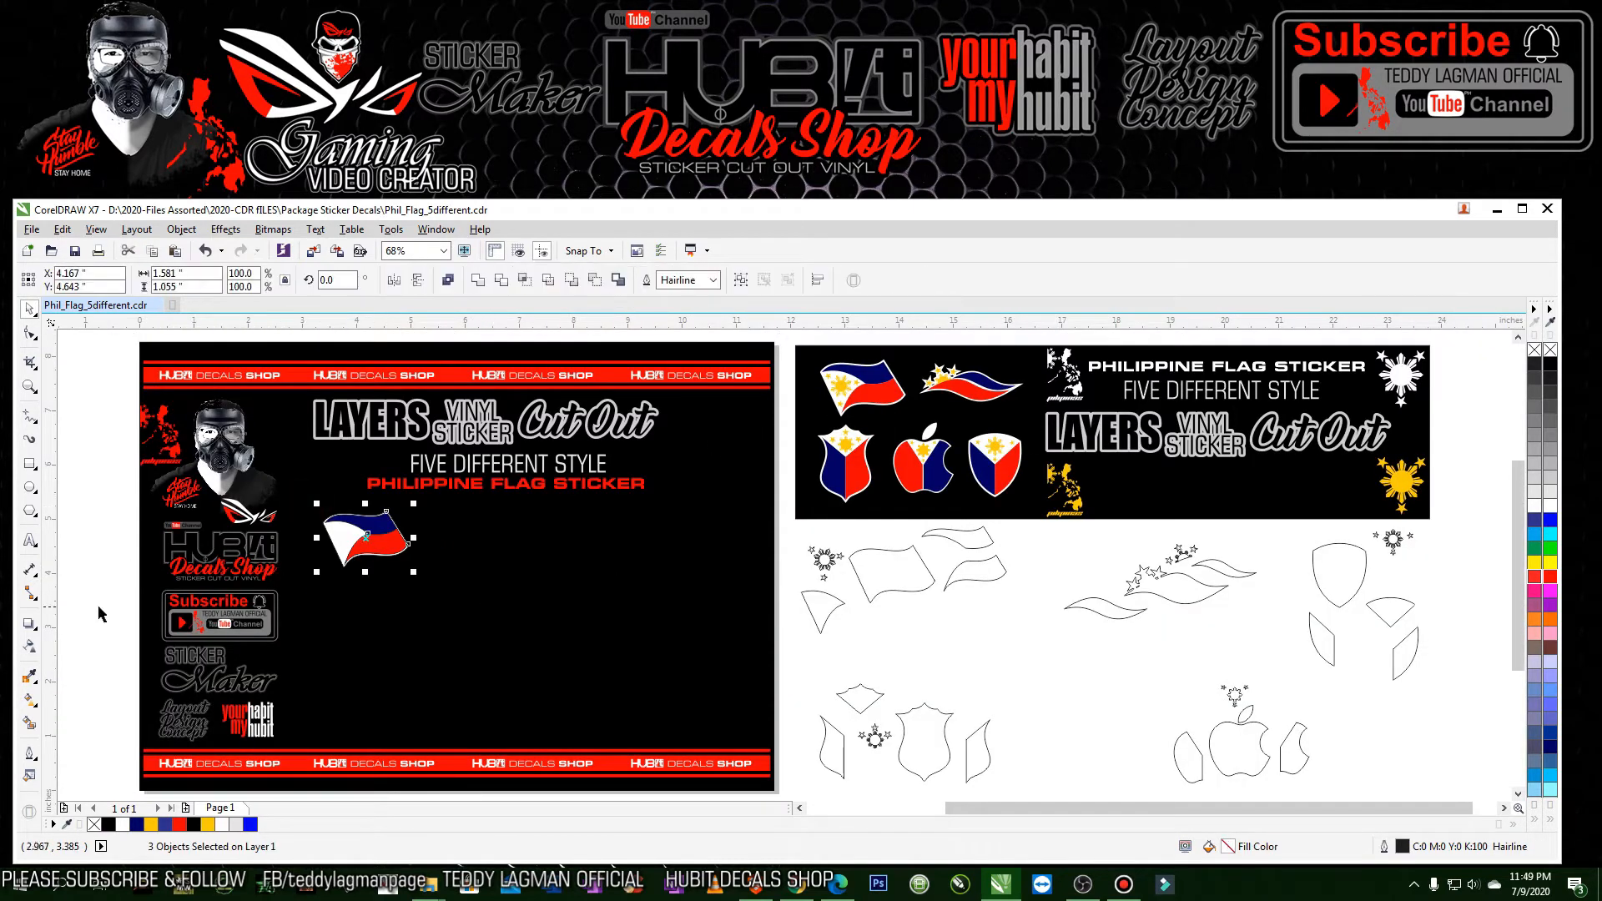
{"action": "left_click", "coordinate": [25, 767]}
{"action": "left_click", "coordinate": [71, 644]}
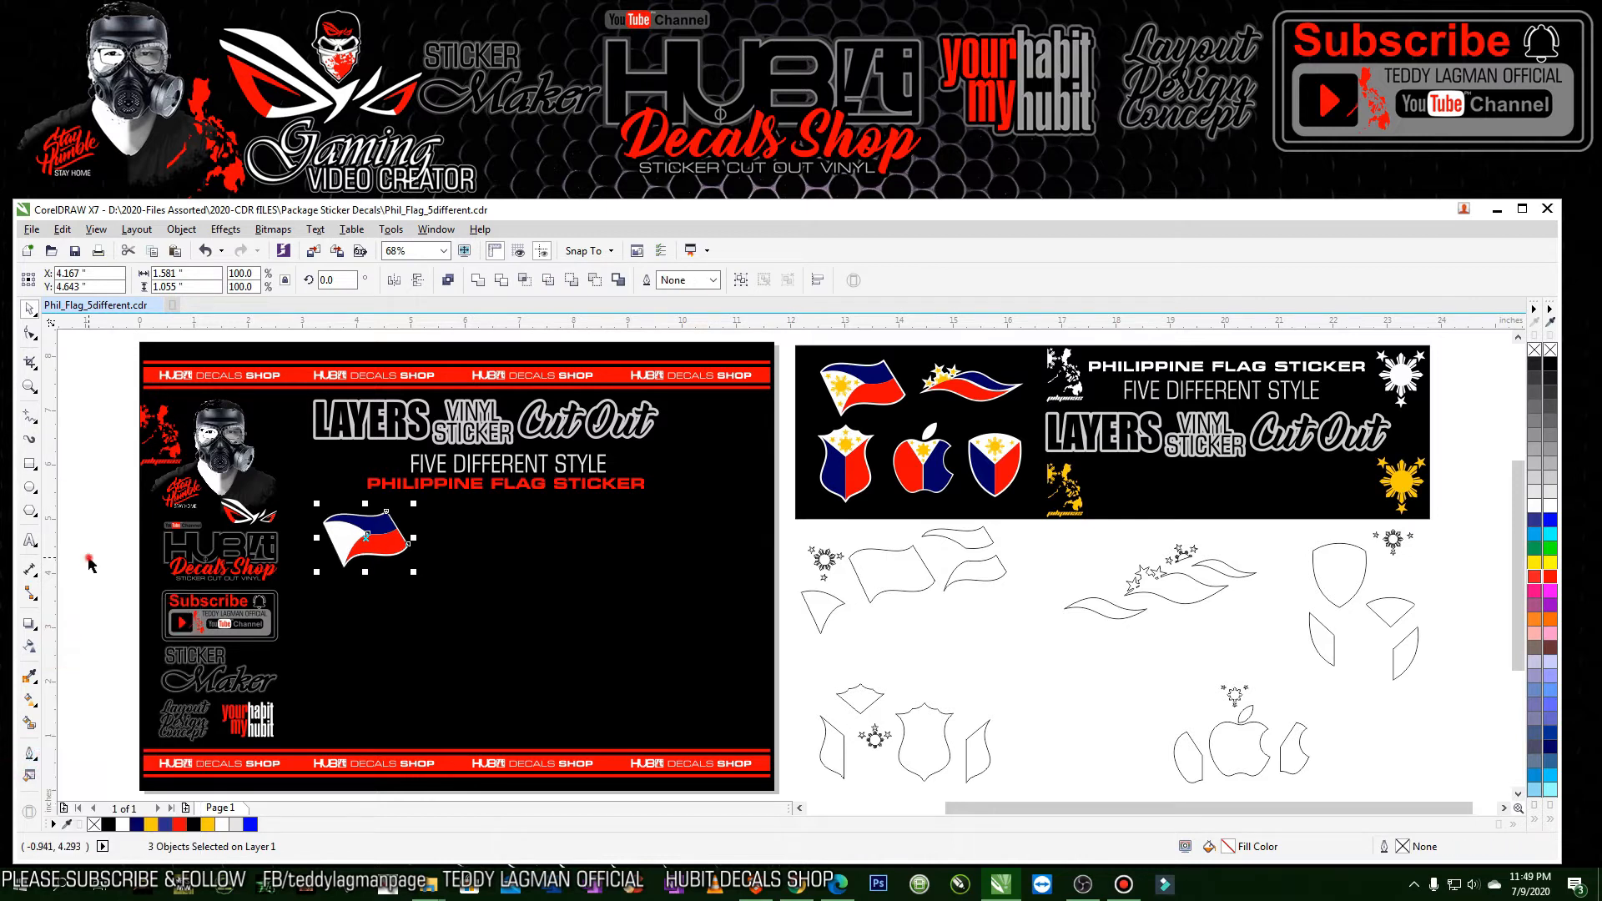
{"action": "left_click", "coordinate": [89, 564]}
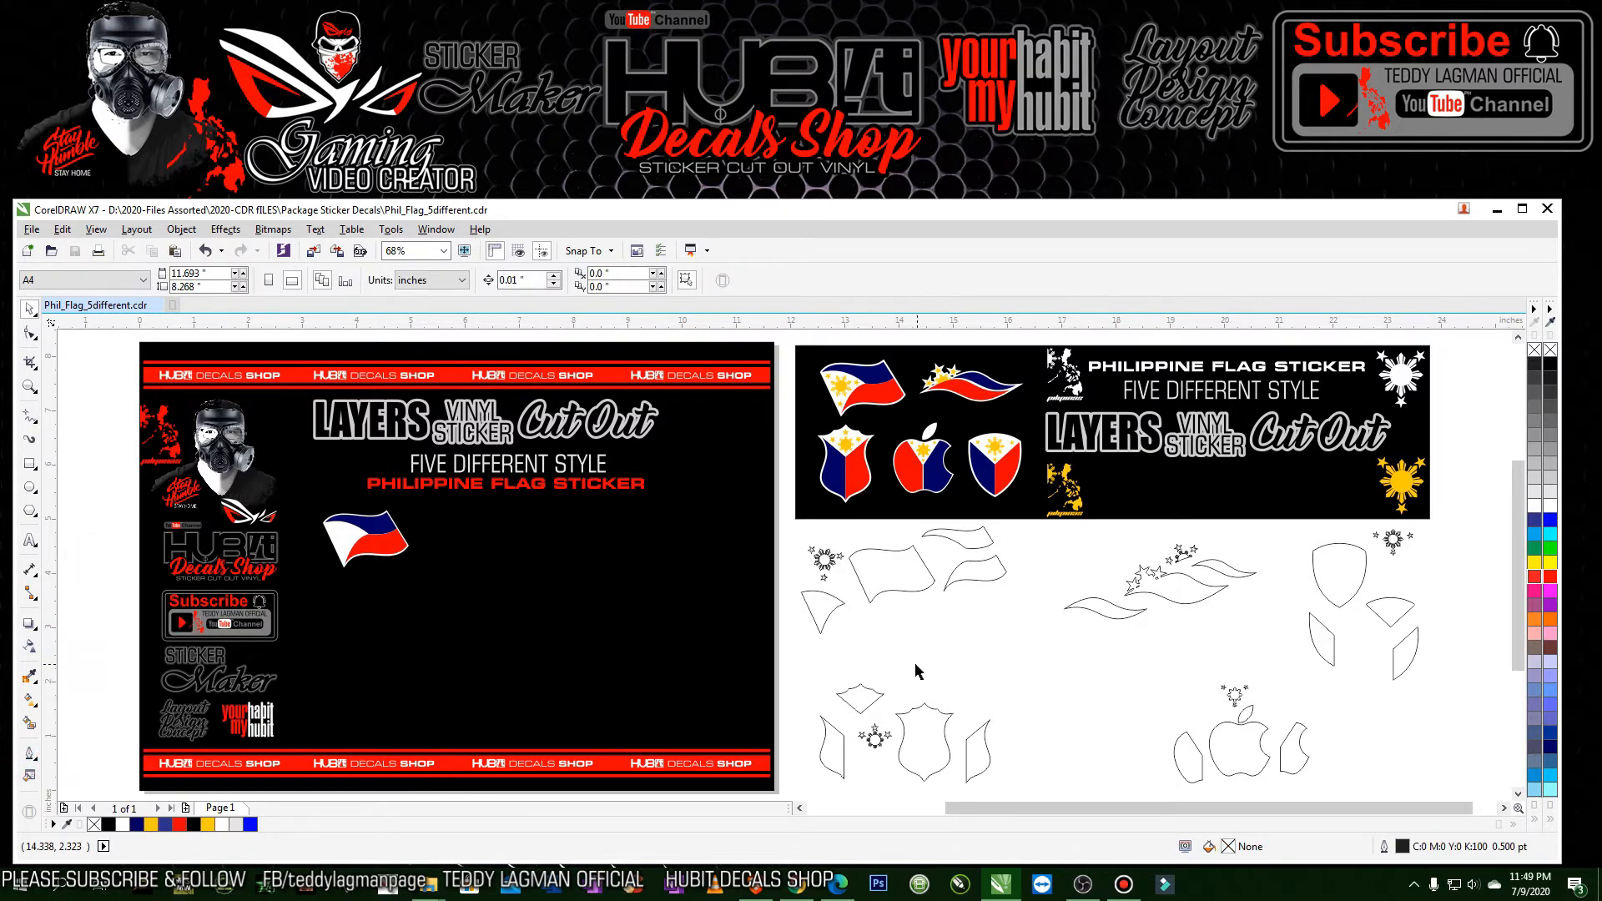
- Try to fit a copy of the curved triangle outline into the flag's white area
{"action": "left_click", "coordinate": [826, 618]}
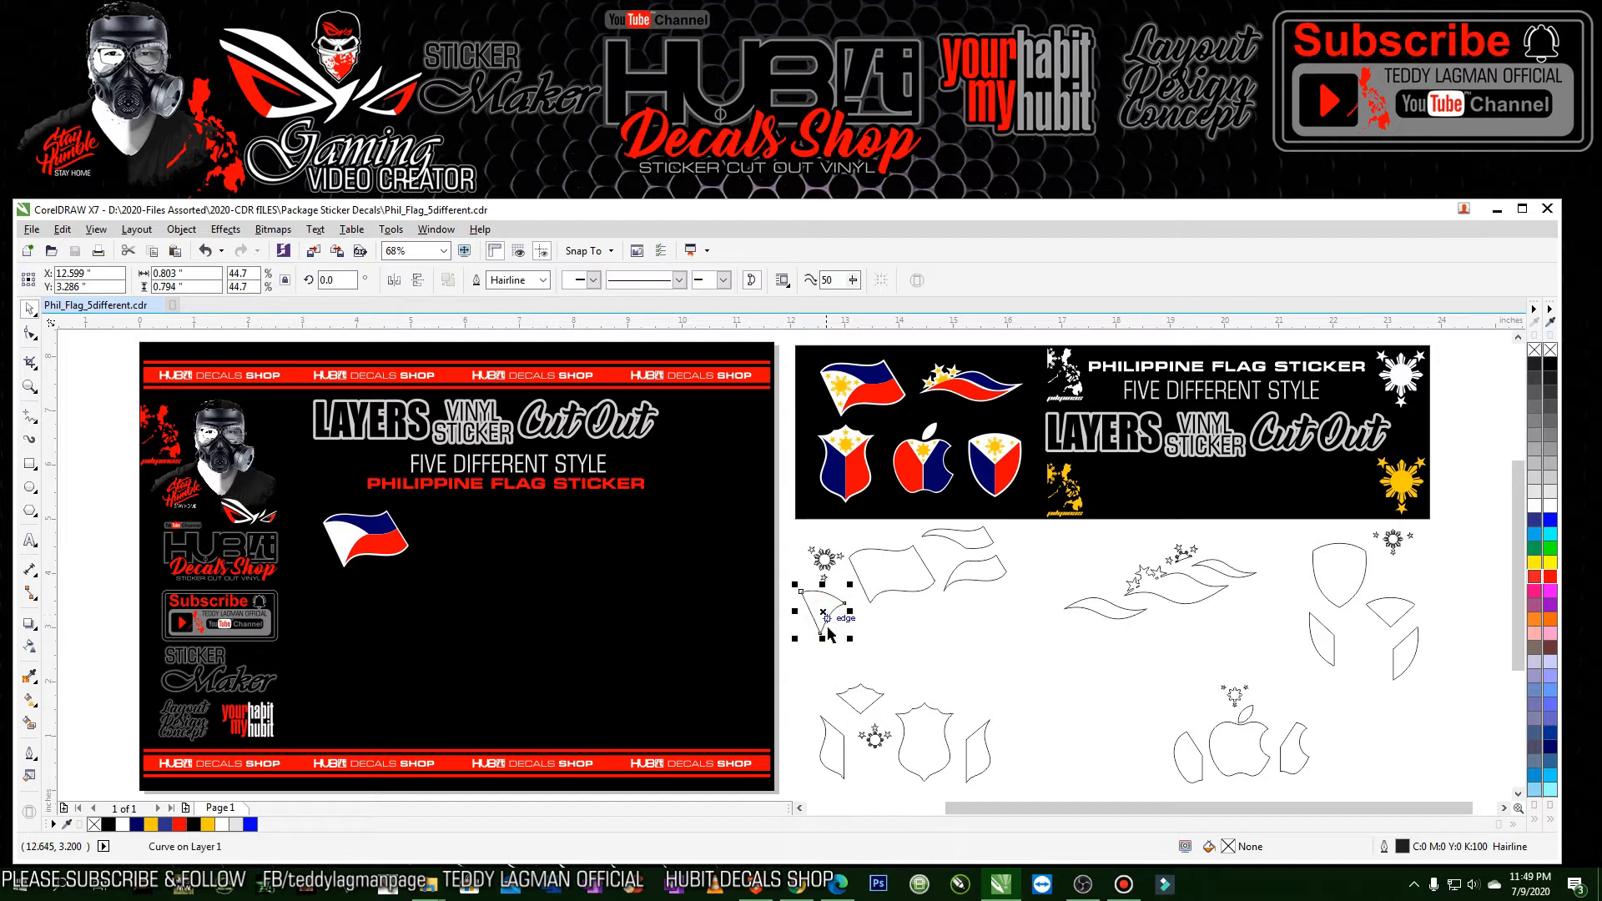
{"action": "left_click_drag", "start_coordinate": [829, 634], "coordinate": [382, 583]}
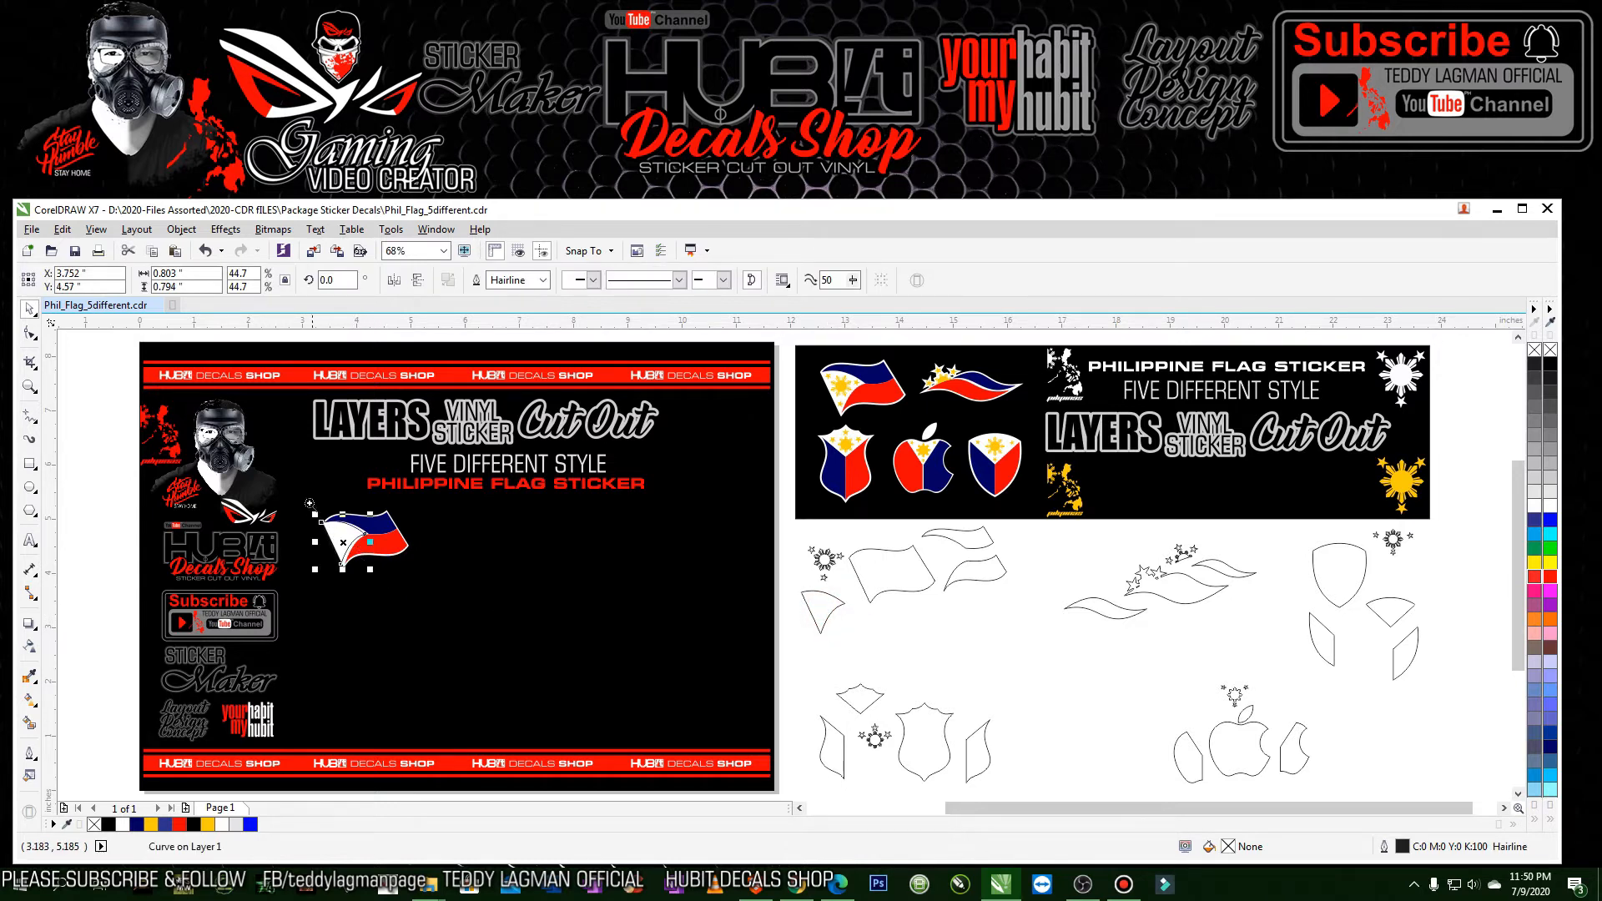
{"action": "scroll", "coordinate": [310, 504], "scroll_direction": "up", "scroll_amount": 4}
{"action": "left_click_drag", "start_coordinate": [615, 552], "coordinate": [623, 559]}
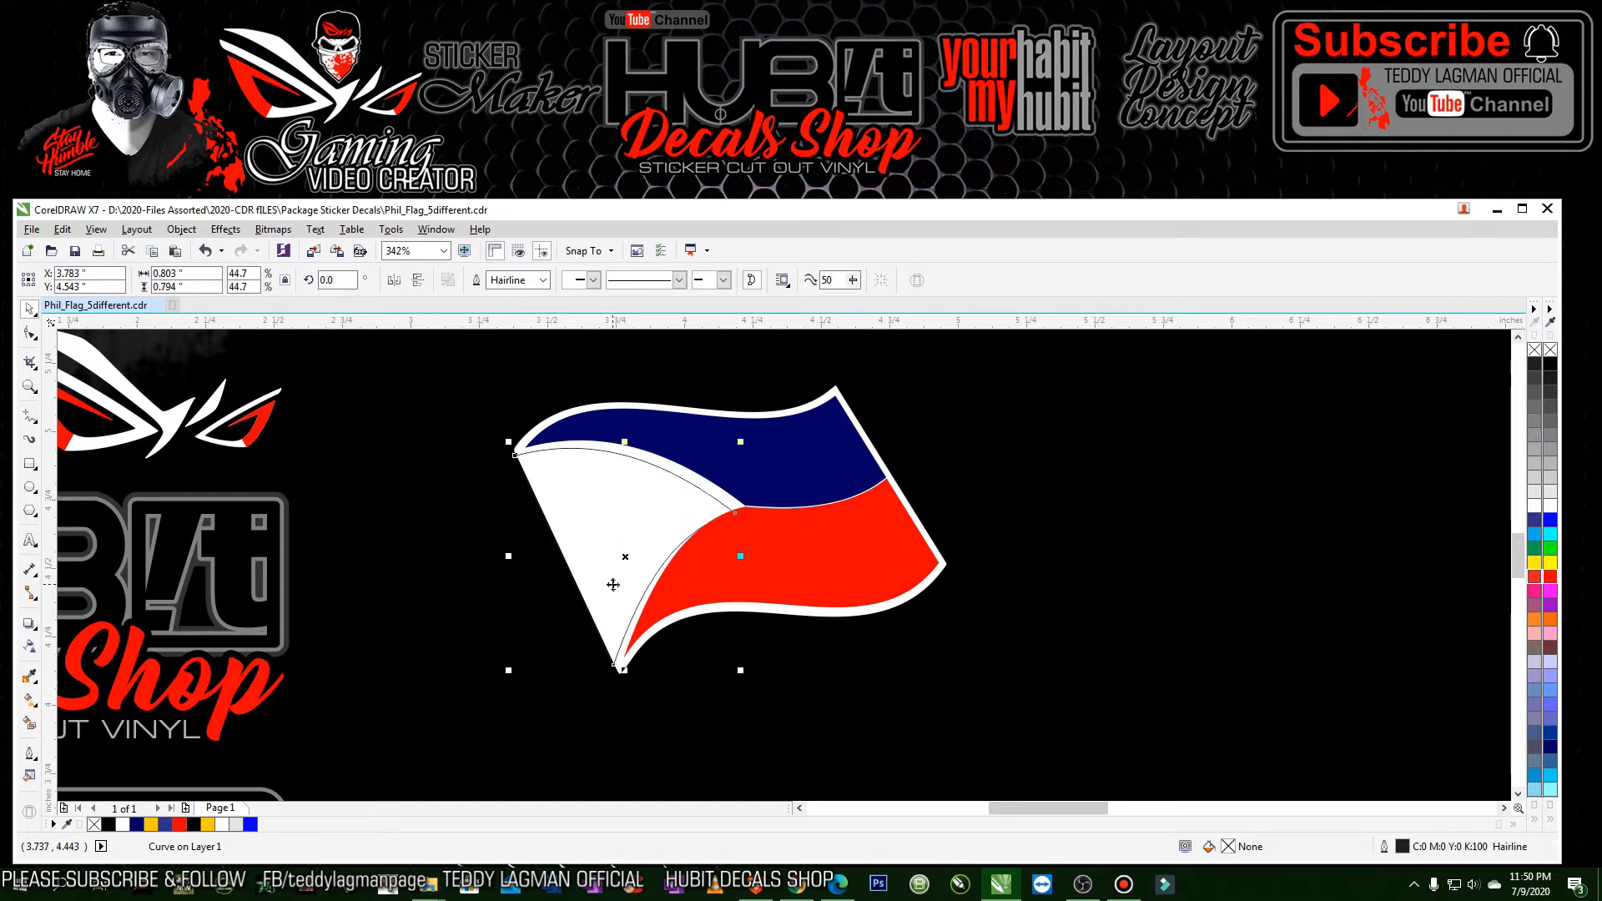
{"action": "key", "text": "Escape"}
{"action": "scroll", "coordinate": [612, 583], "scroll_direction": "down", "scroll_amount": 4}
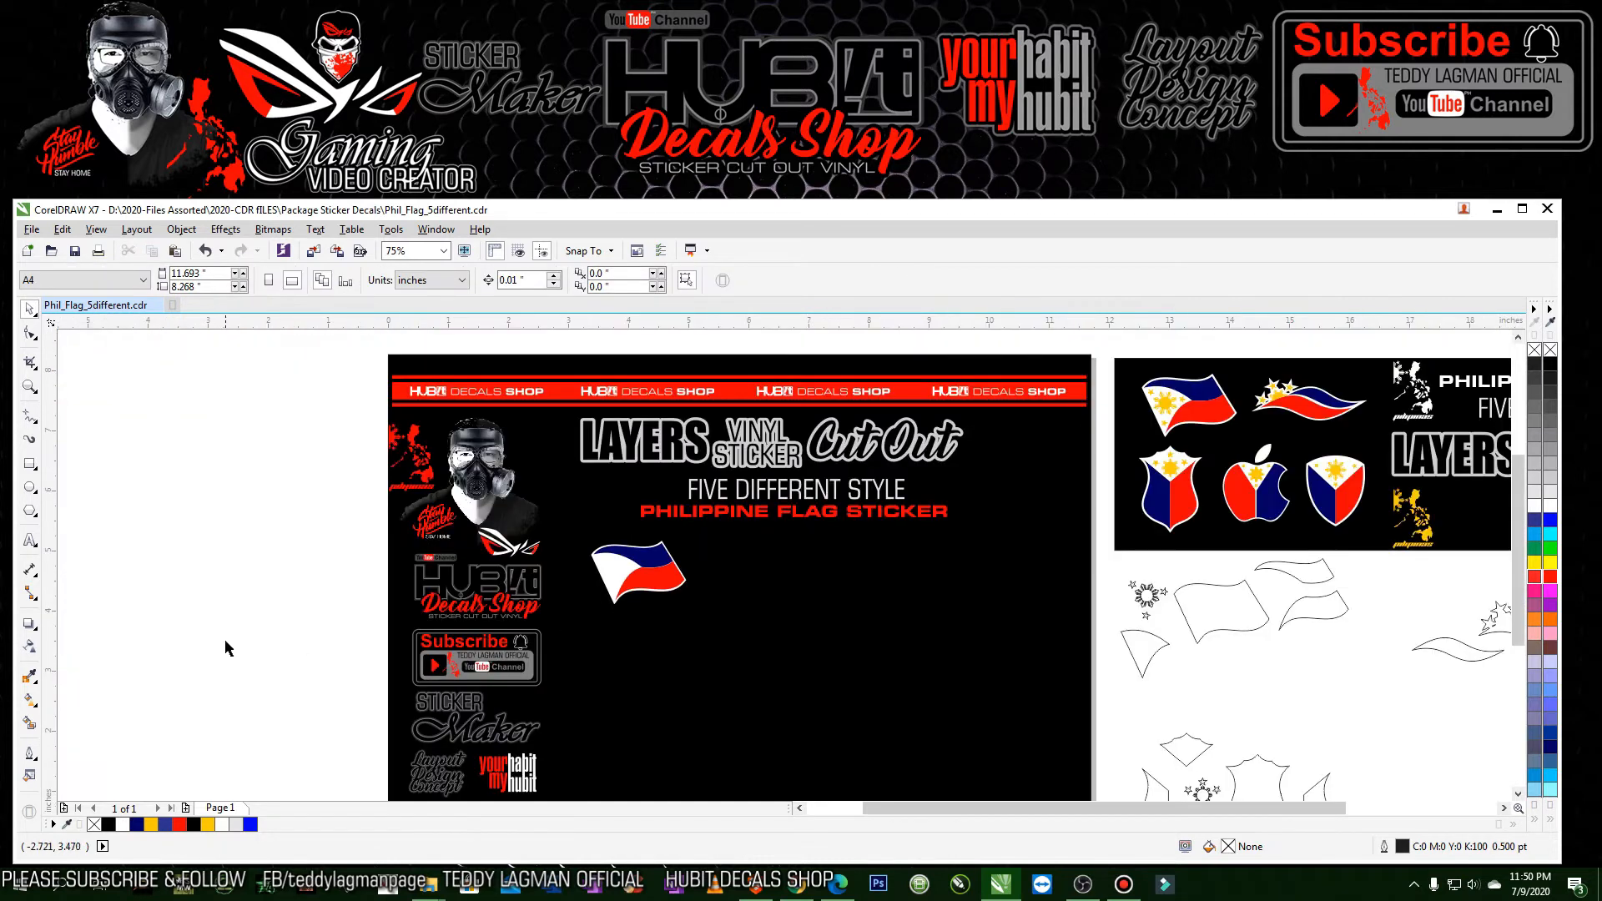
- Copy the sun and stars group into the flag's white triangle and fill it golden yellow (#FFCC00)
{"action": "left_click_drag", "start_coordinate": [1170, 622], "coordinate": [624, 585]}
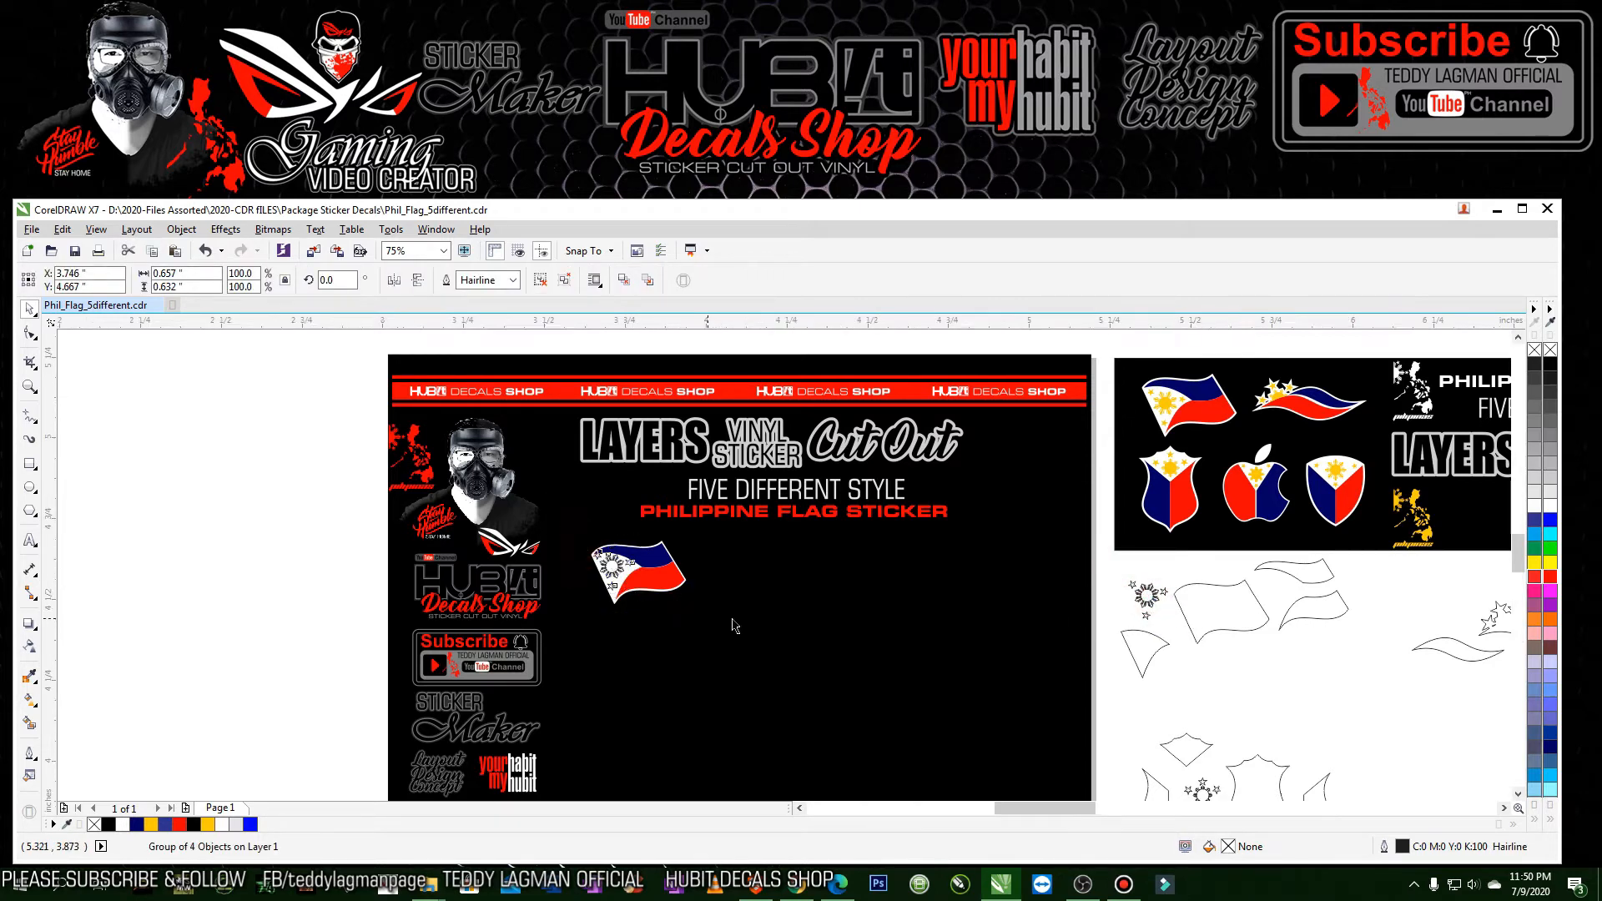
{"action": "key", "text": "shift+F2"}
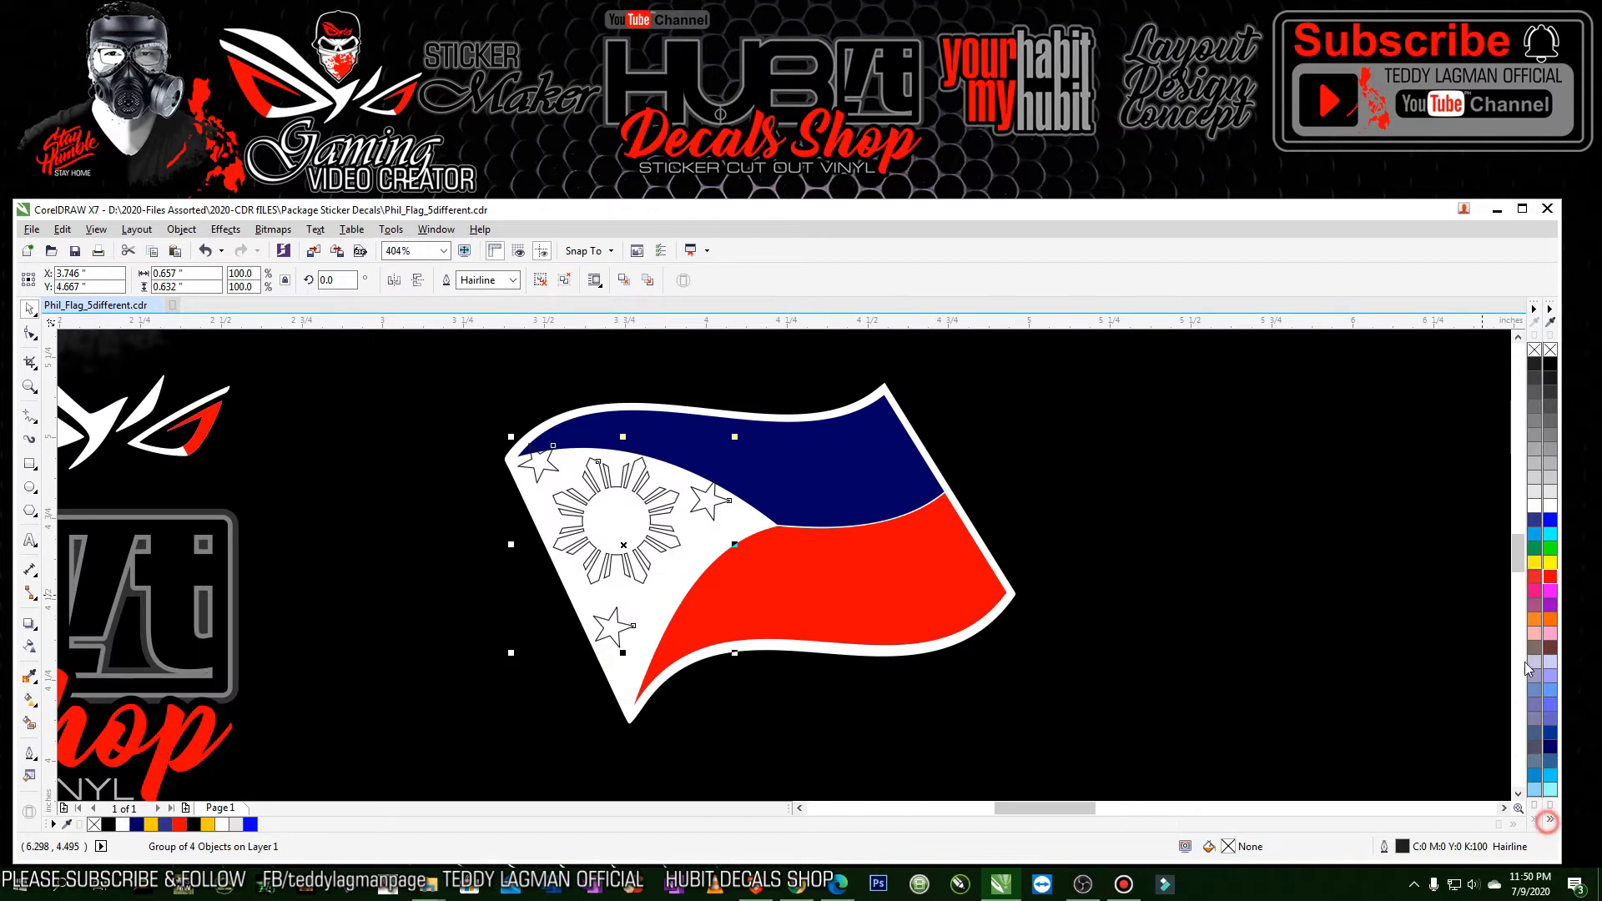
{"action": "left_click", "coordinate": [1549, 822]}
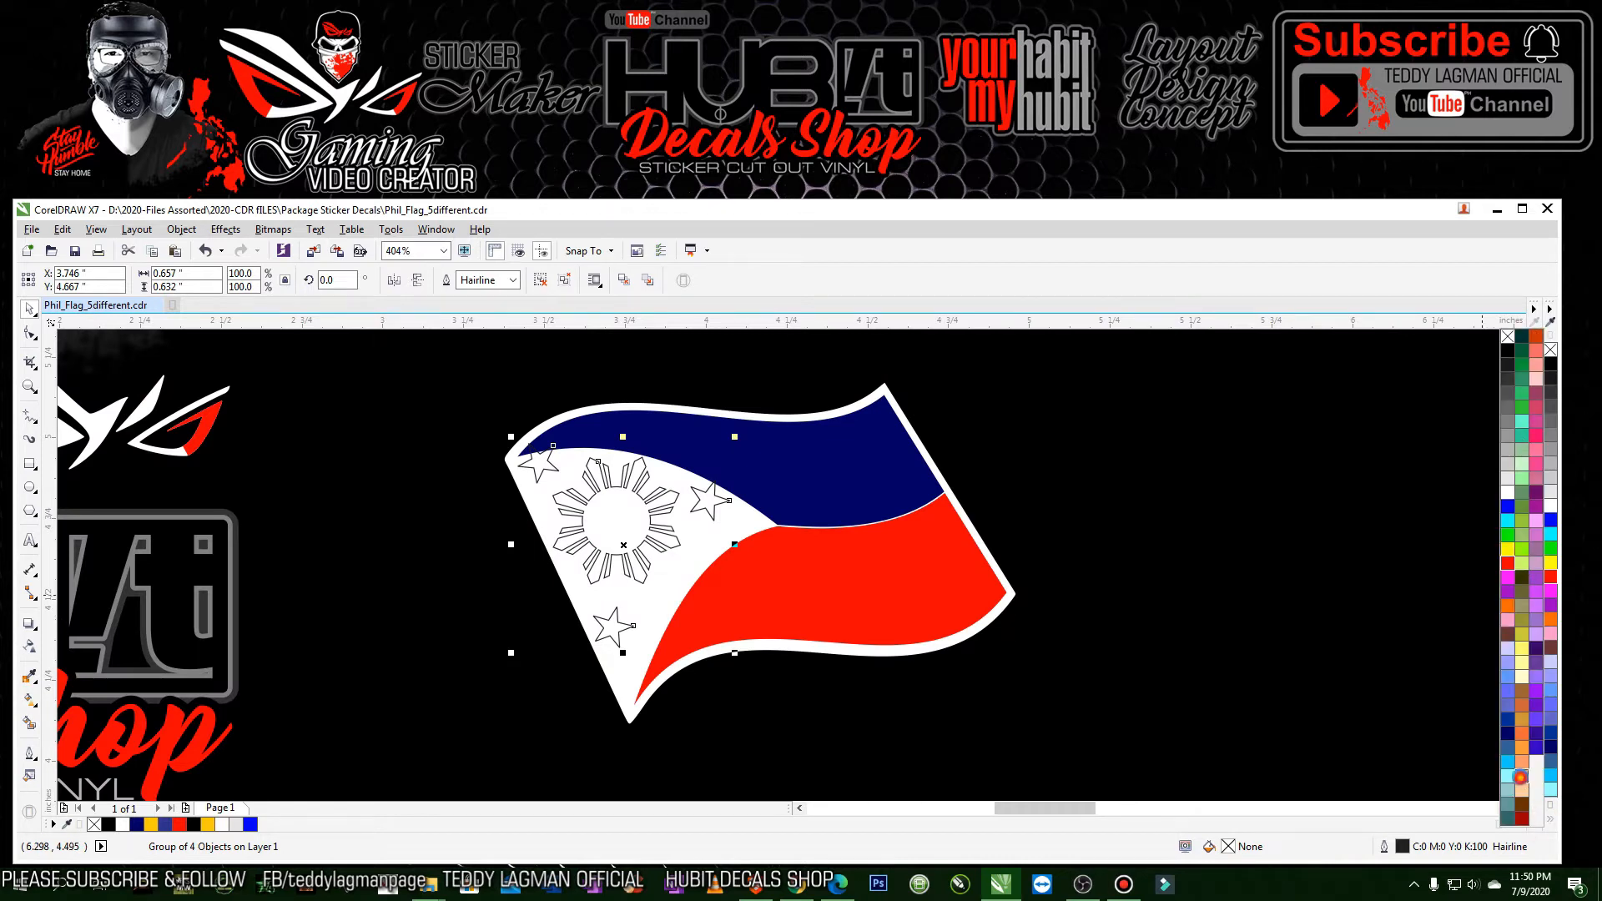
{"action": "left_click", "coordinate": [1521, 778]}
{"action": "scroll", "coordinate": [687, 561], "scroll_direction": "down", "scroll_amount": 2}
{"action": "left_click_drag", "start_coordinate": [561, 448], "coordinate": [1013, 710]}
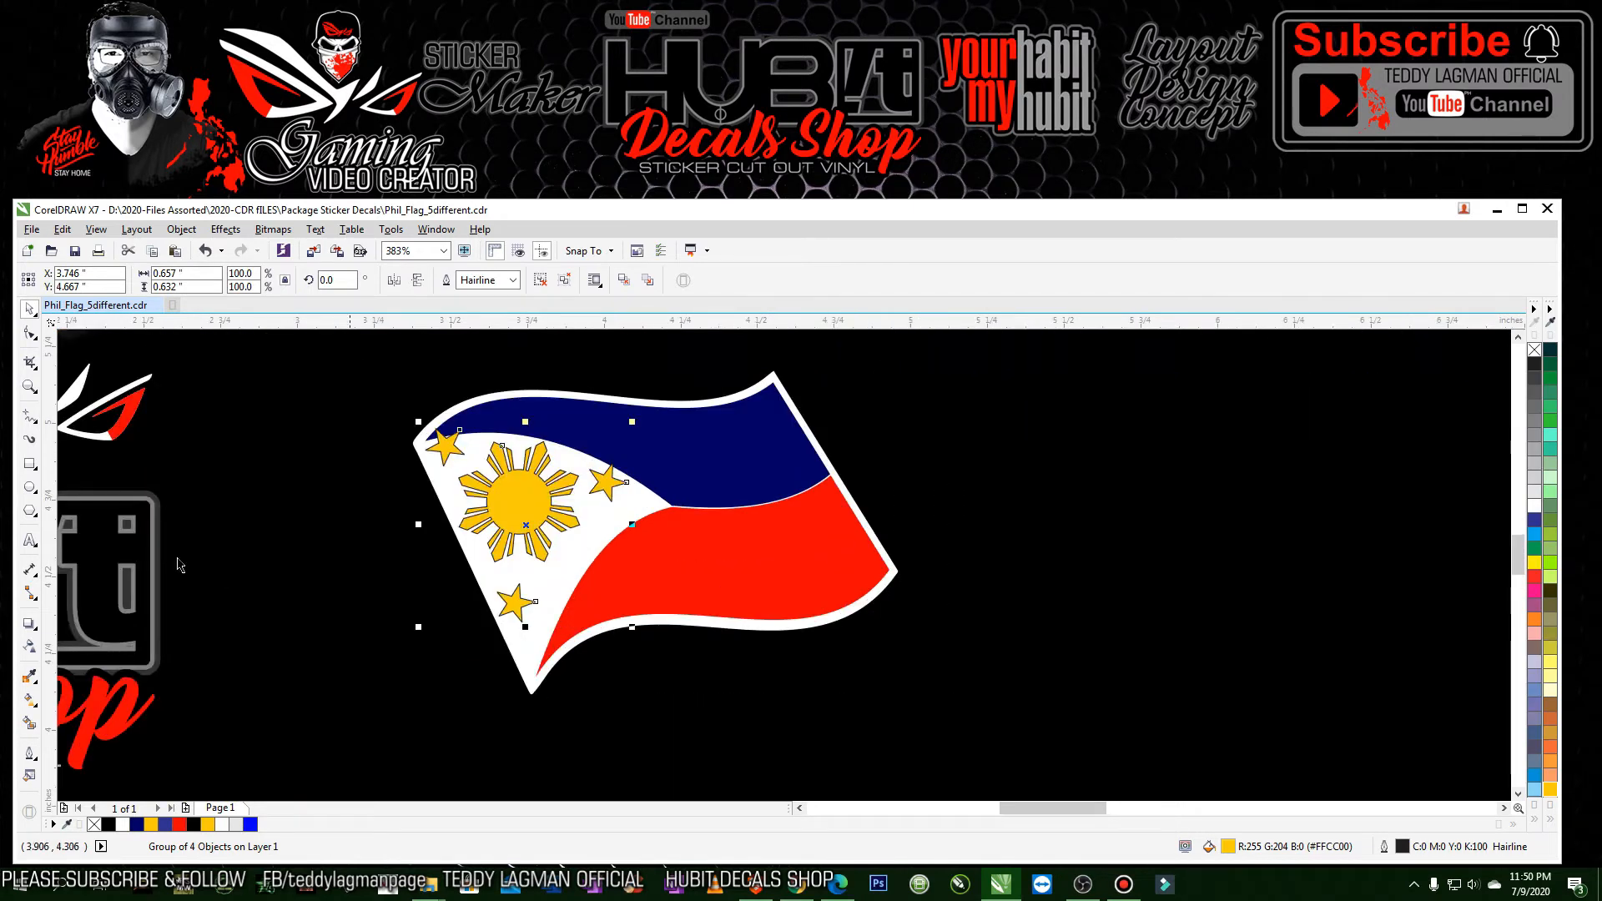
- Remove the outline from the yellow sun and stars group
{"action": "left_click", "coordinate": [33, 754]}
{"action": "left_click", "coordinate": [91, 672]}
{"action": "left_click", "coordinate": [351, 634]}
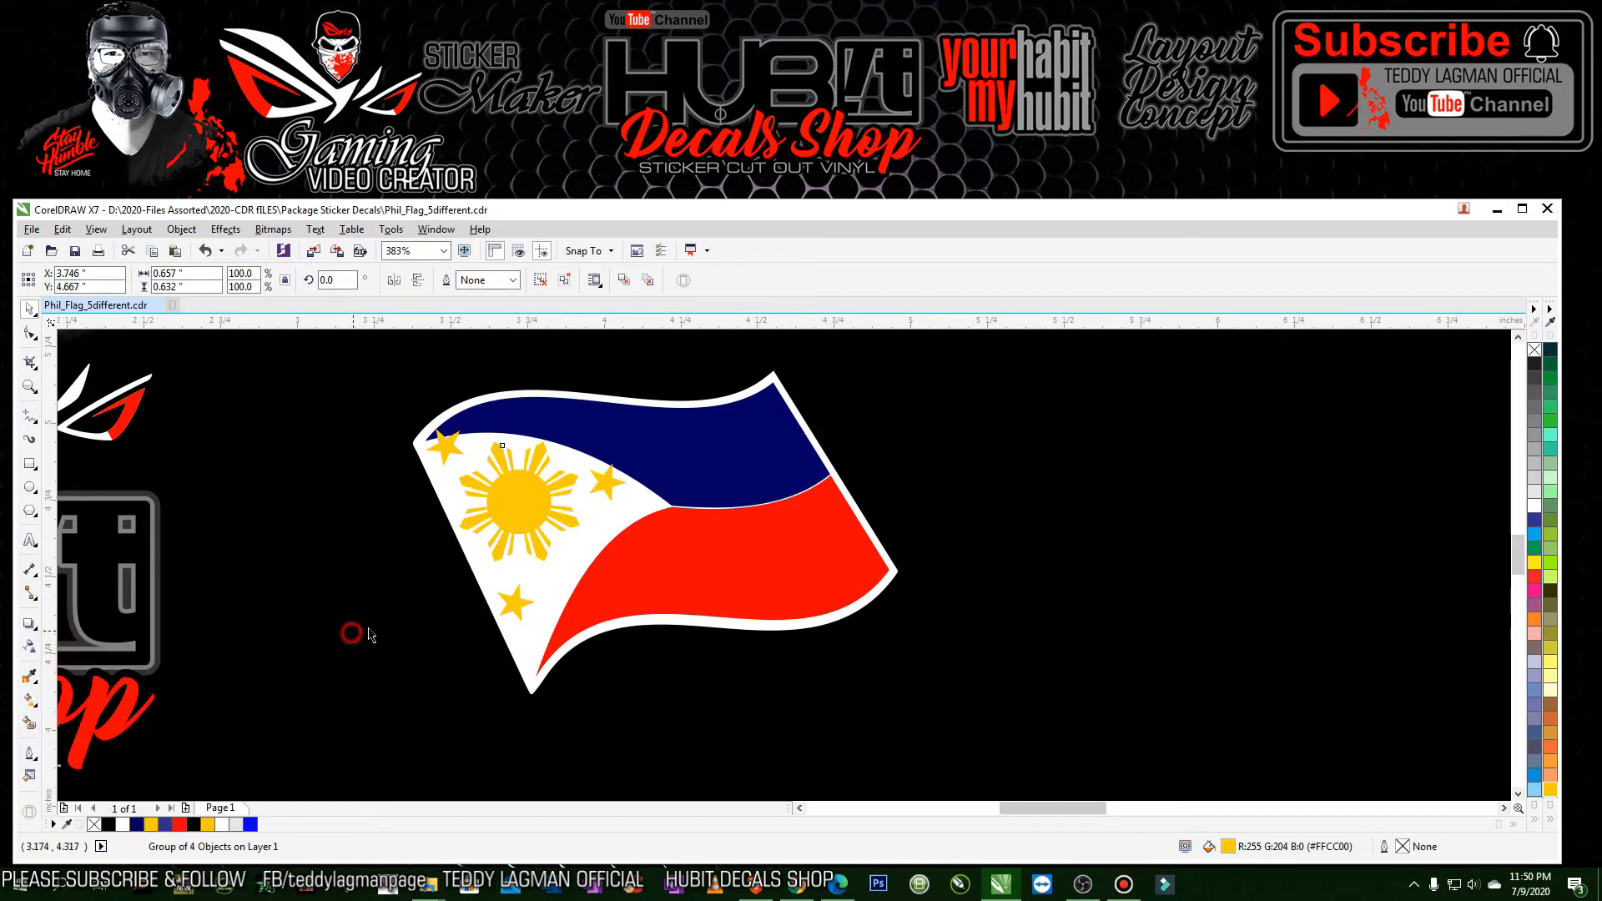
- Shift the yellow sun and stars group slightly right and down to center it in the waving flag's white triangle
{"action": "left_click_drag", "start_coordinate": [519, 507], "coordinate": [527, 518]}
{"action": "scroll", "coordinate": [527, 518], "scroll_direction": "down", "scroll_amount": 5}
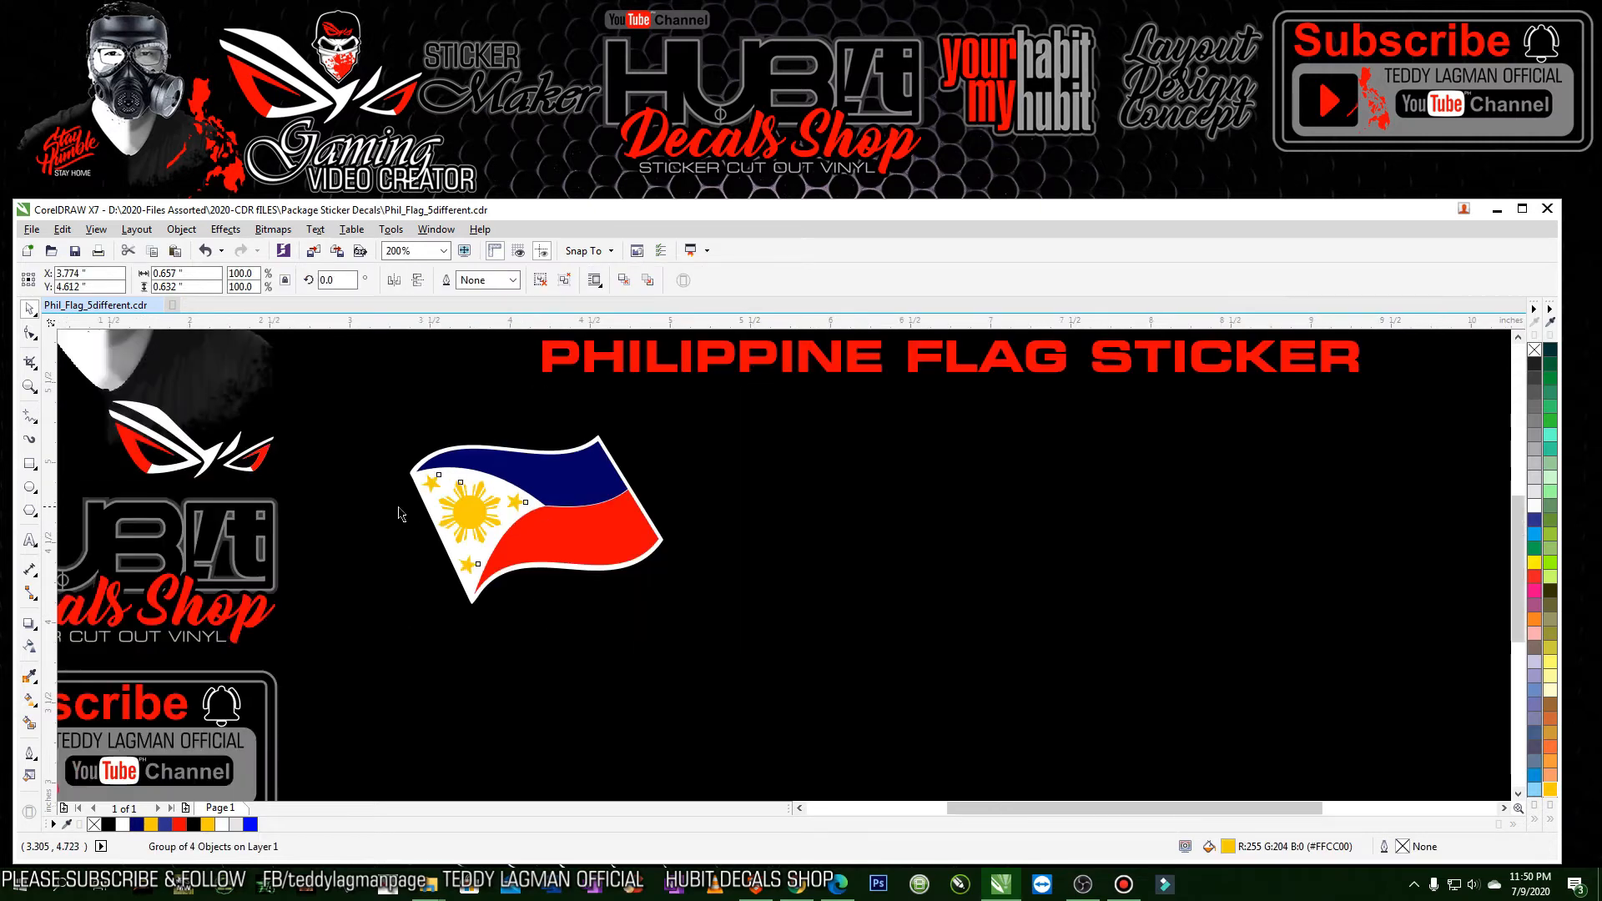
{"action": "key", "text": "Escape"}
{"action": "scroll", "coordinate": [627, 534], "scroll_direction": "down", "scroll_amount": 2}
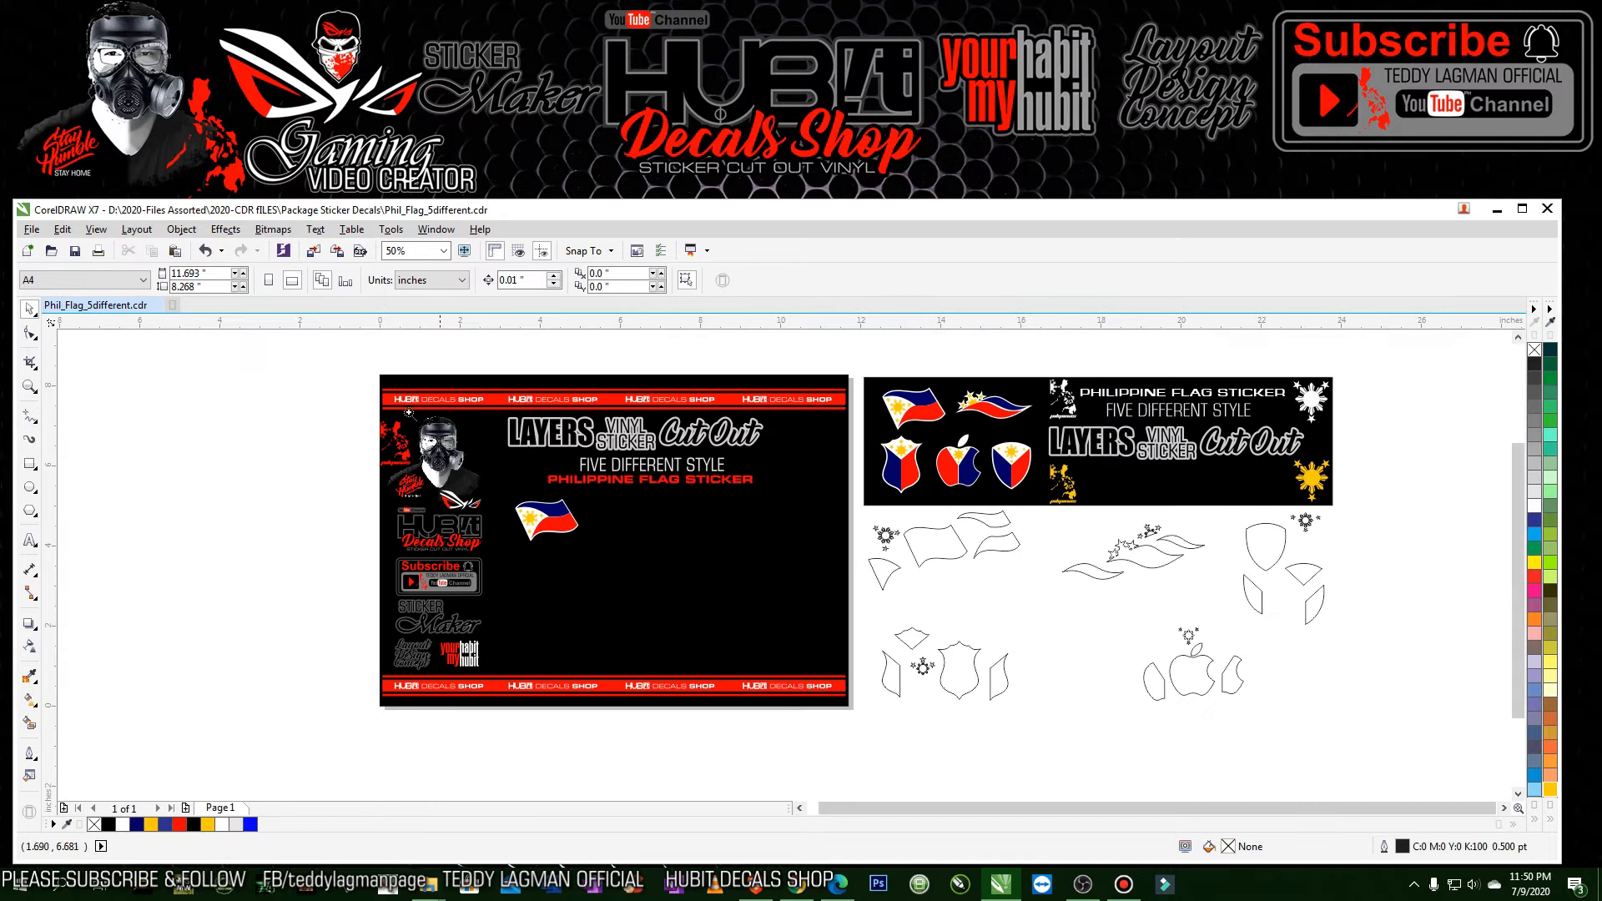
- Copy the full notched shield outline onto the black page below the waving flag and fill it white
{"action": "scroll", "coordinate": [1062, 697], "scroll_direction": "up", "scroll_amount": 2}
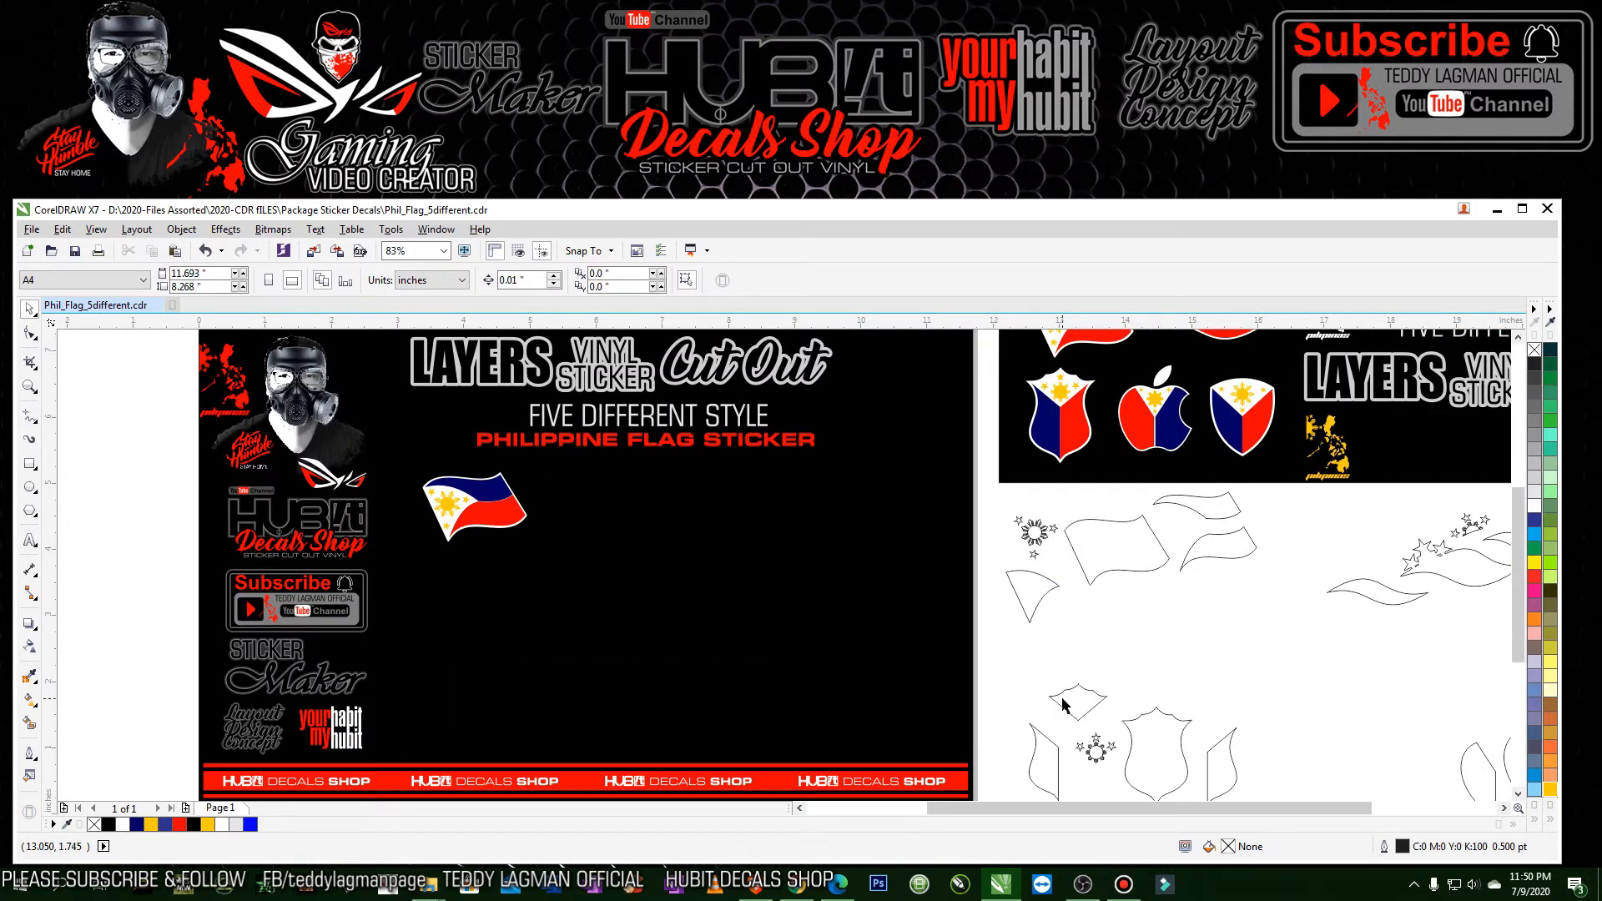
{"action": "left_click", "coordinate": [1165, 714]}
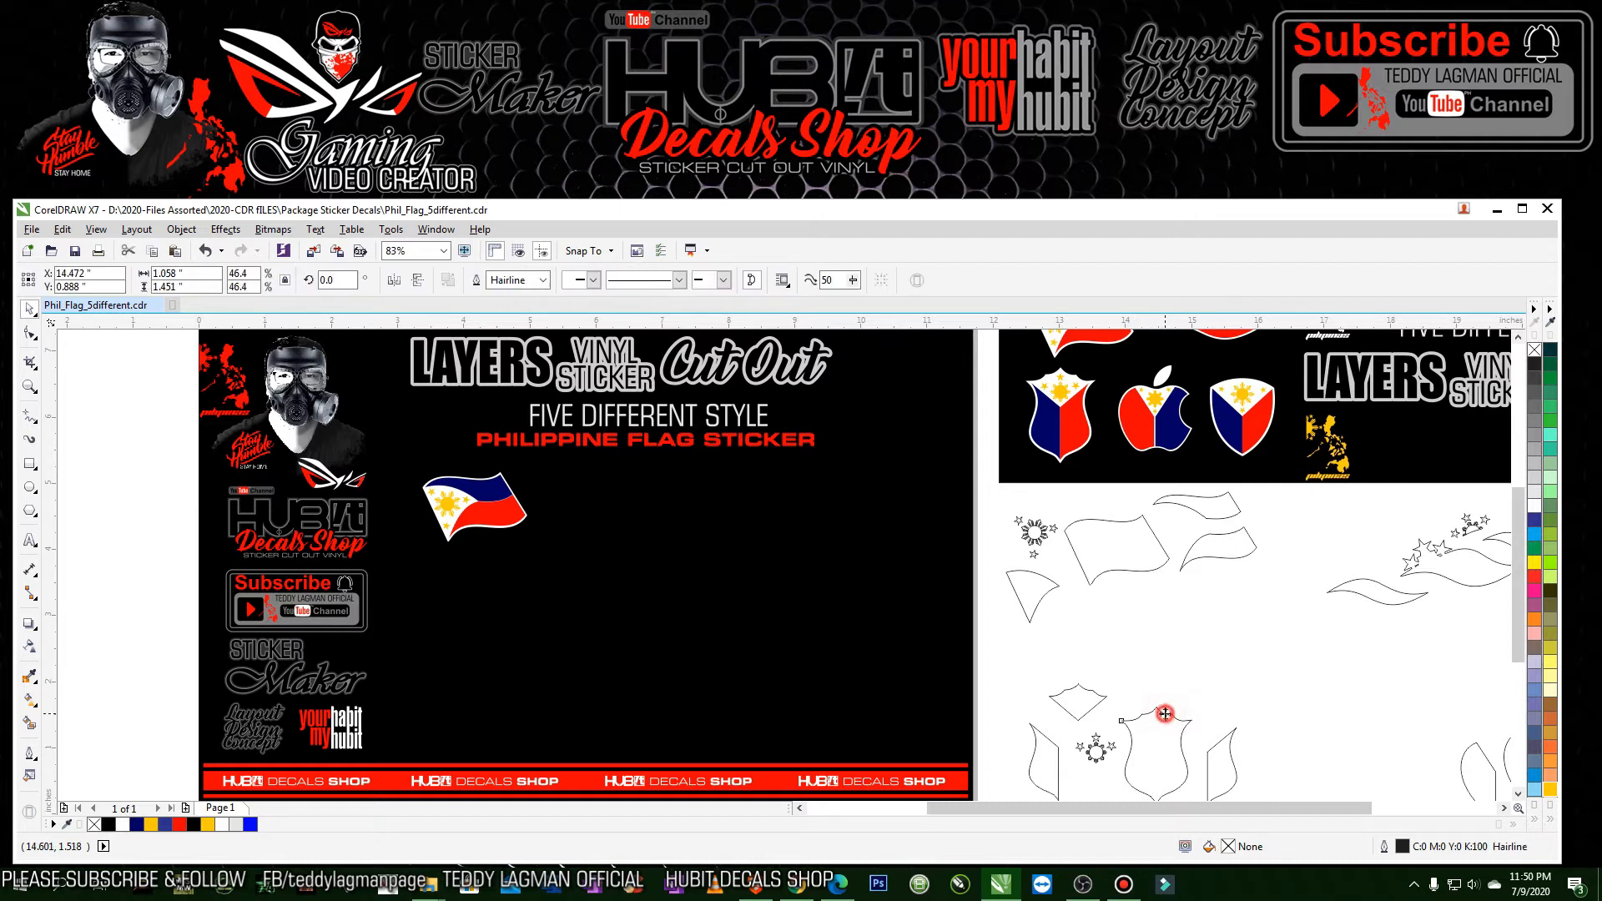
{"action": "left_click_drag", "start_coordinate": [1162, 758], "coordinate": [471, 646]}
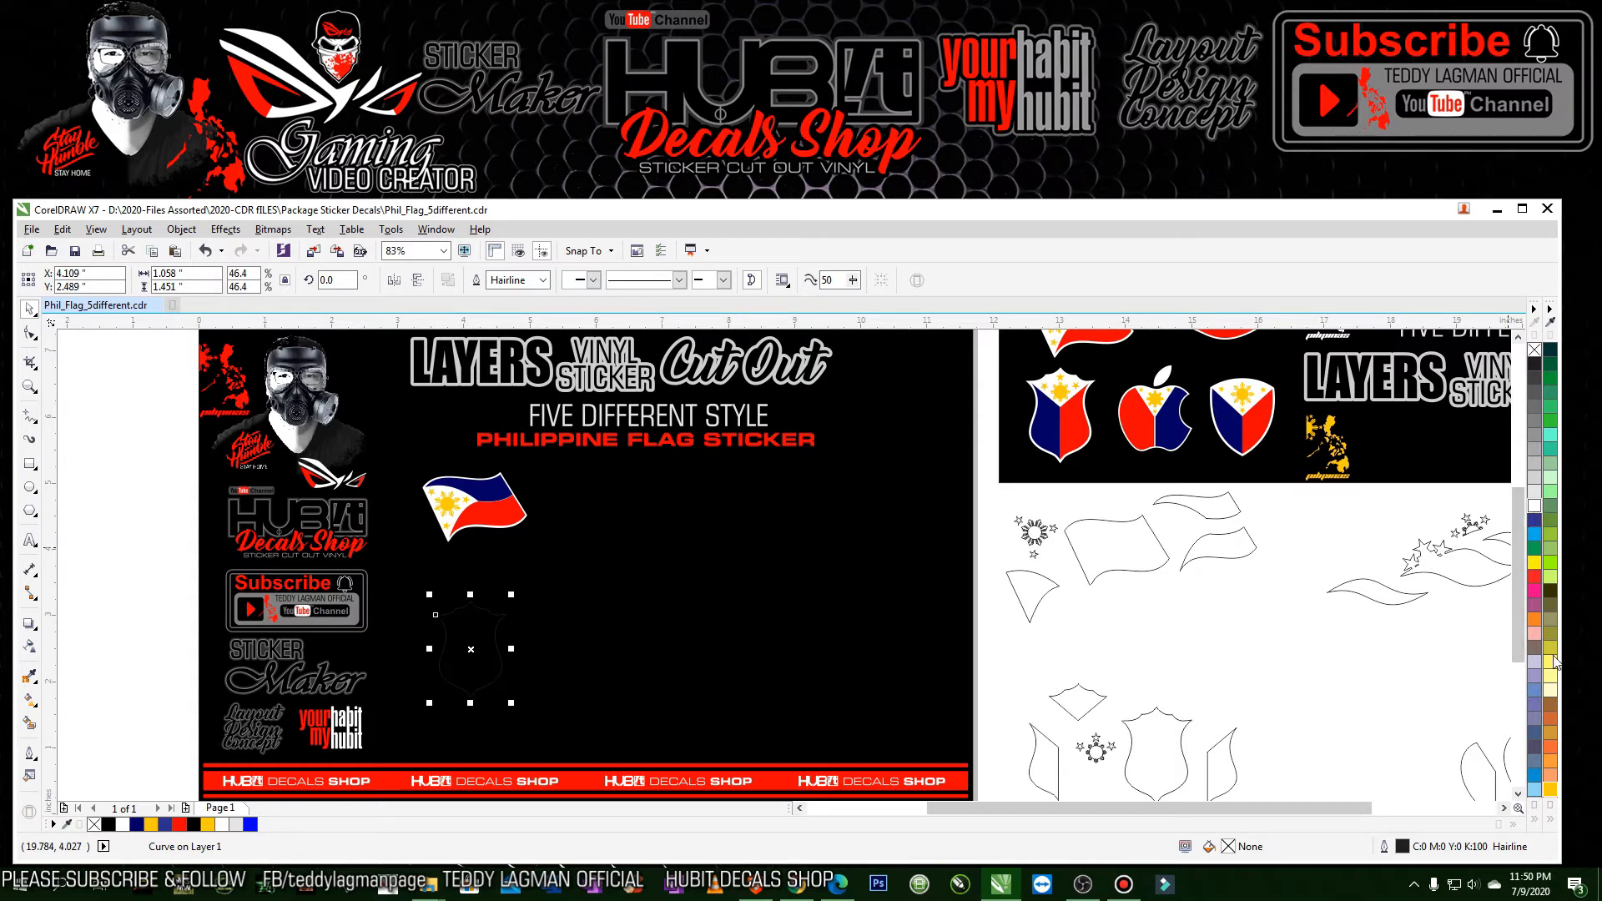
{"action": "left_click", "coordinate": [1552, 827]}
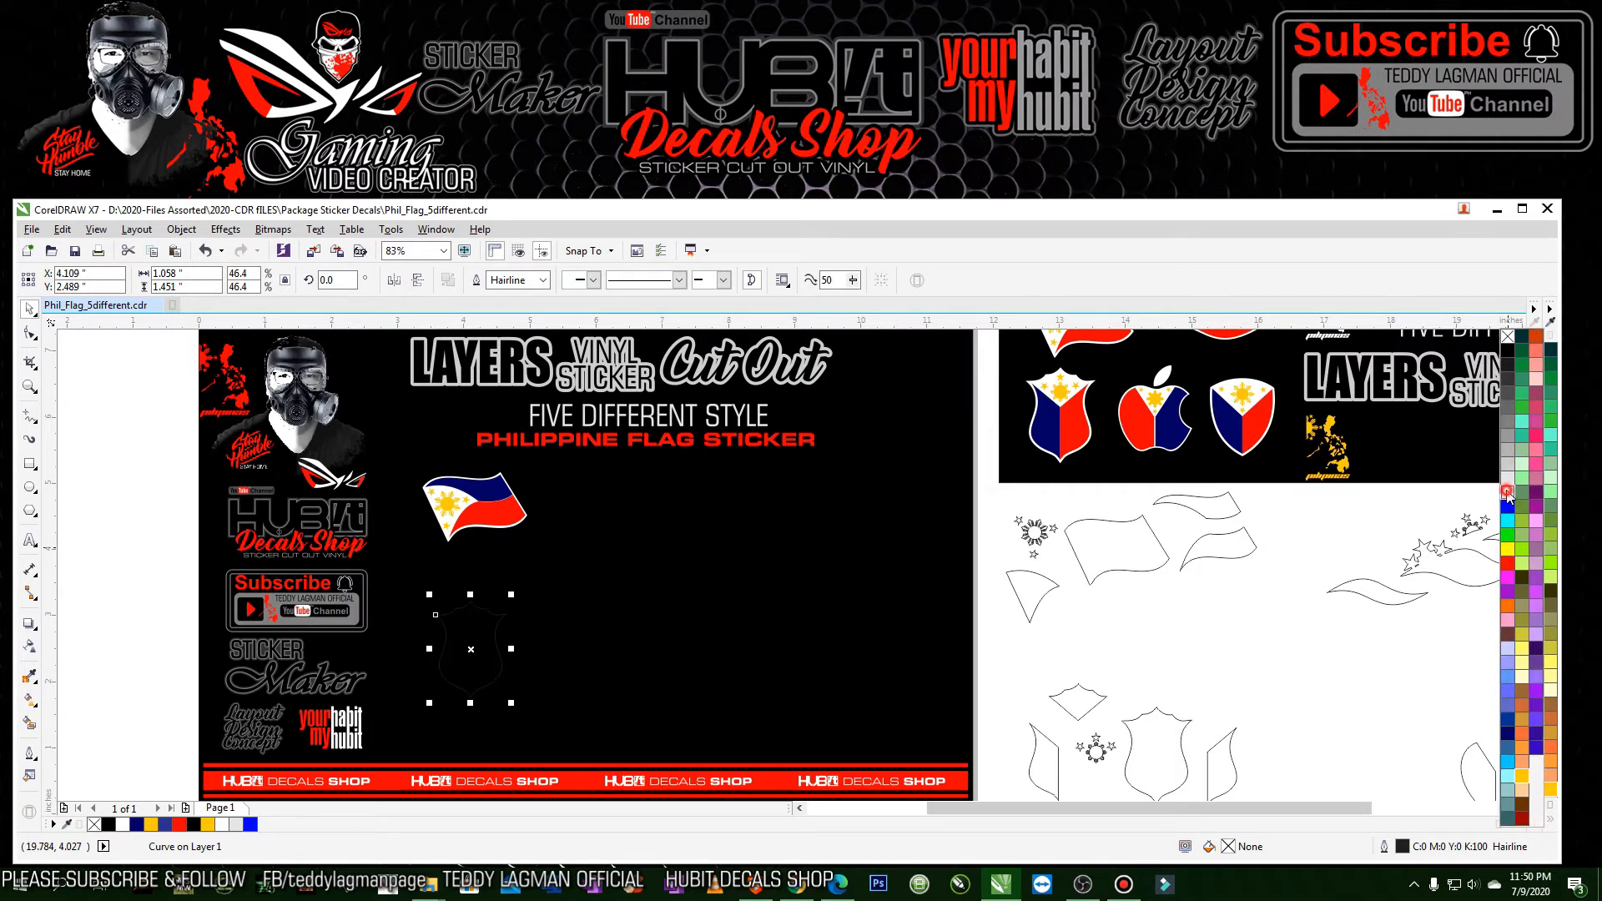
{"action": "left_click", "coordinate": [1507, 494]}
{"action": "left_click", "coordinate": [1017, 666]}
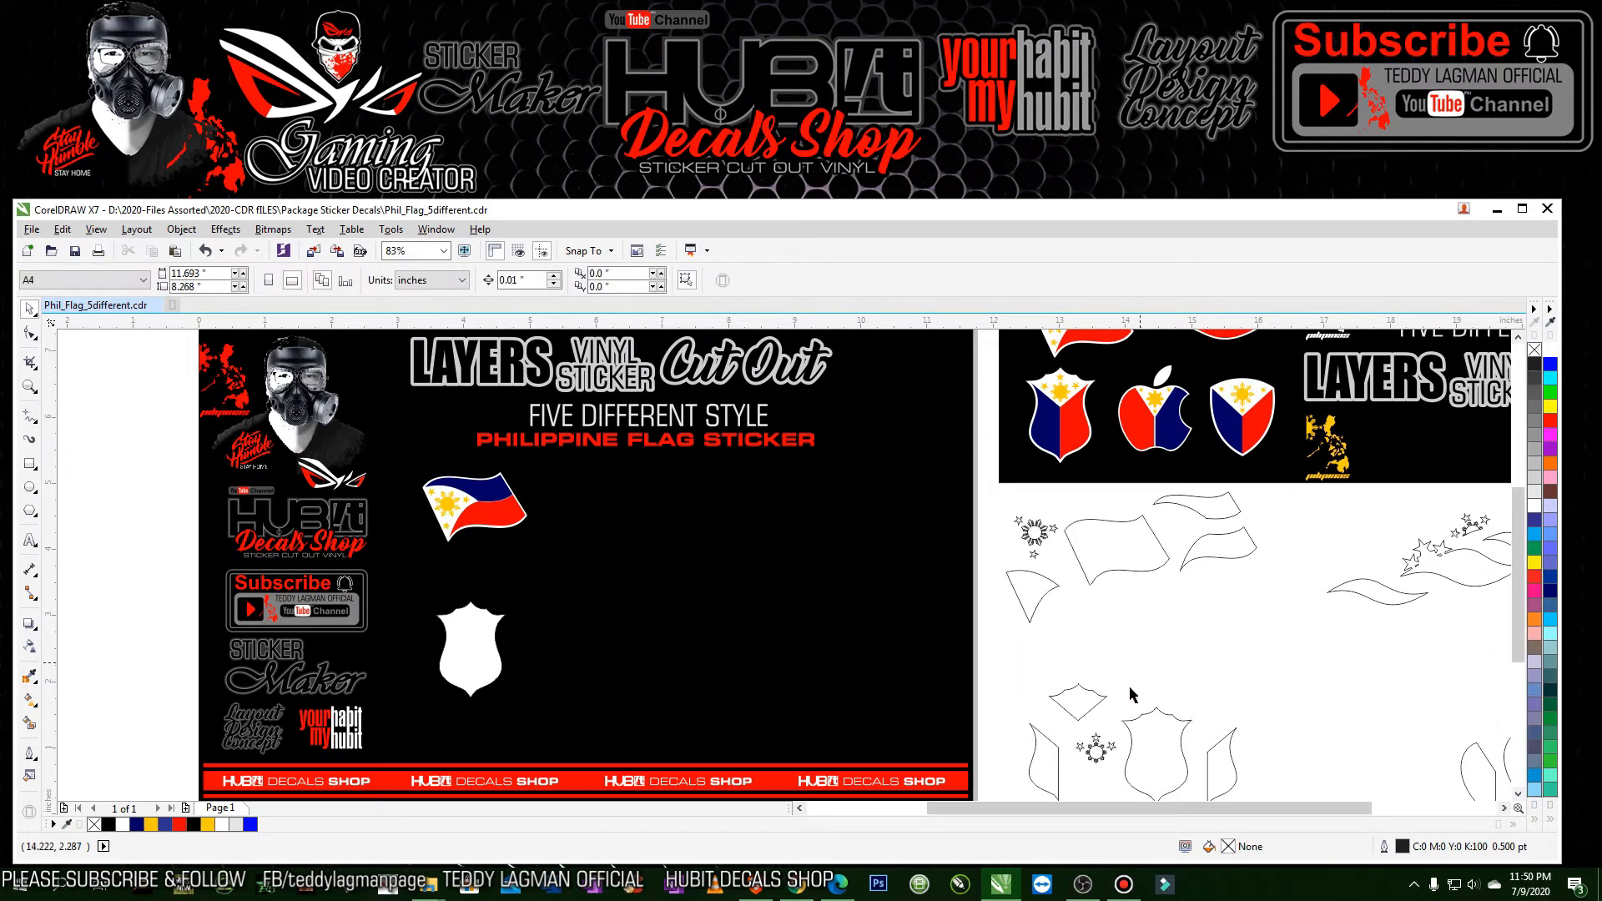
- Copy the left shield piece onto the white shield and fill it navy blue (#000066)
{"action": "left_click", "coordinate": [1059, 767]}
{"action": "left_click_drag", "start_coordinate": [1039, 785], "coordinate": [457, 701]}
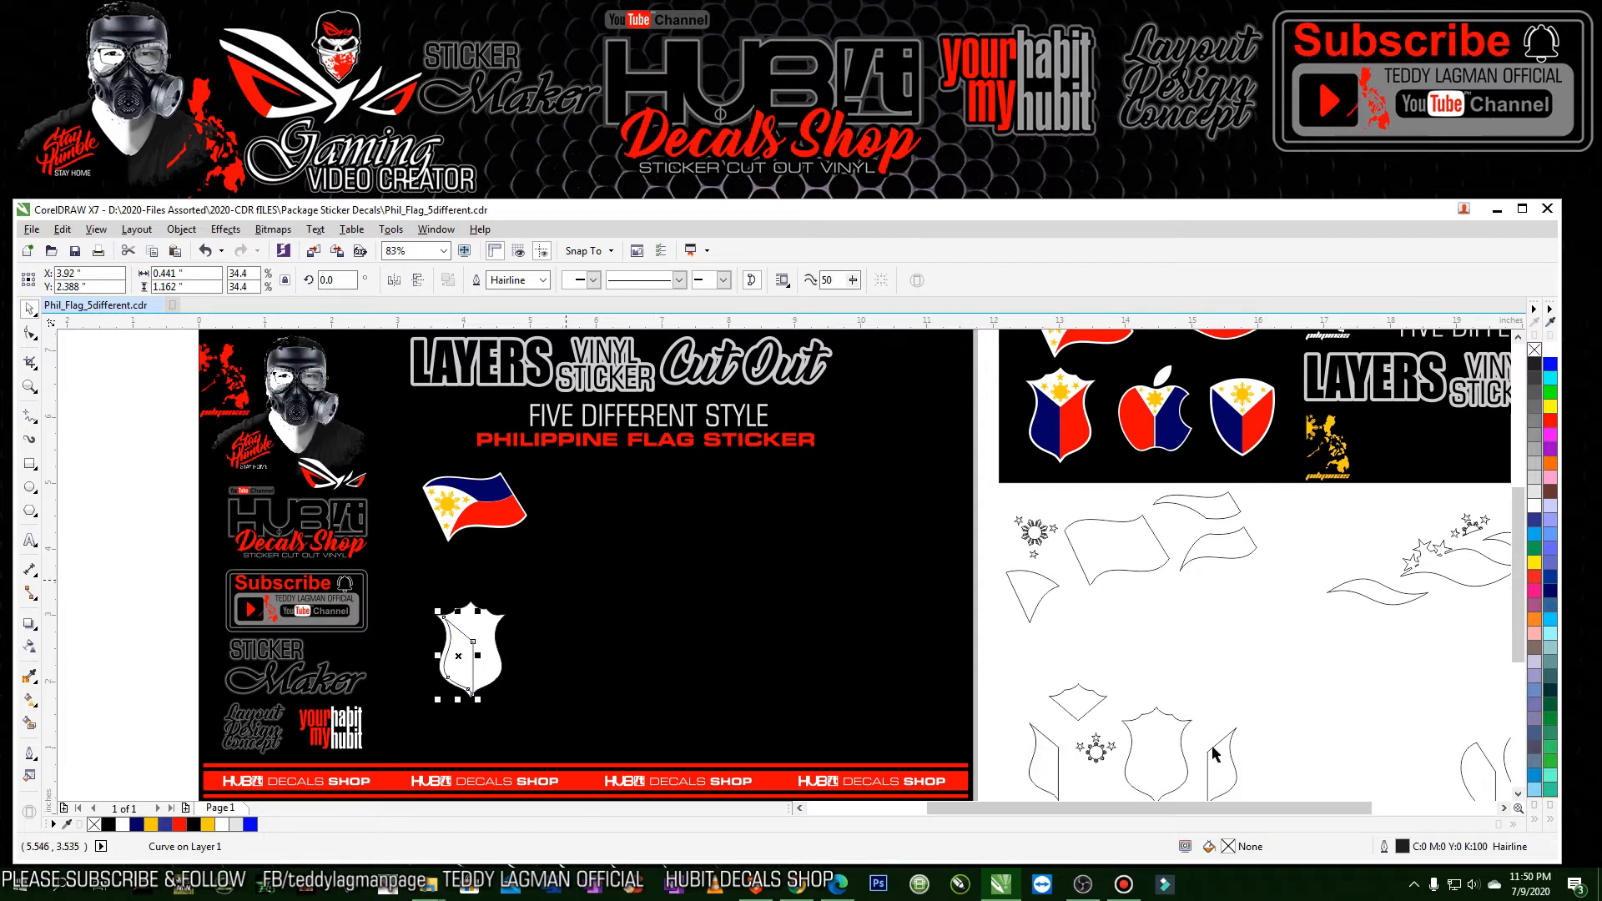
{"action": "left_click", "coordinate": [1550, 590]}
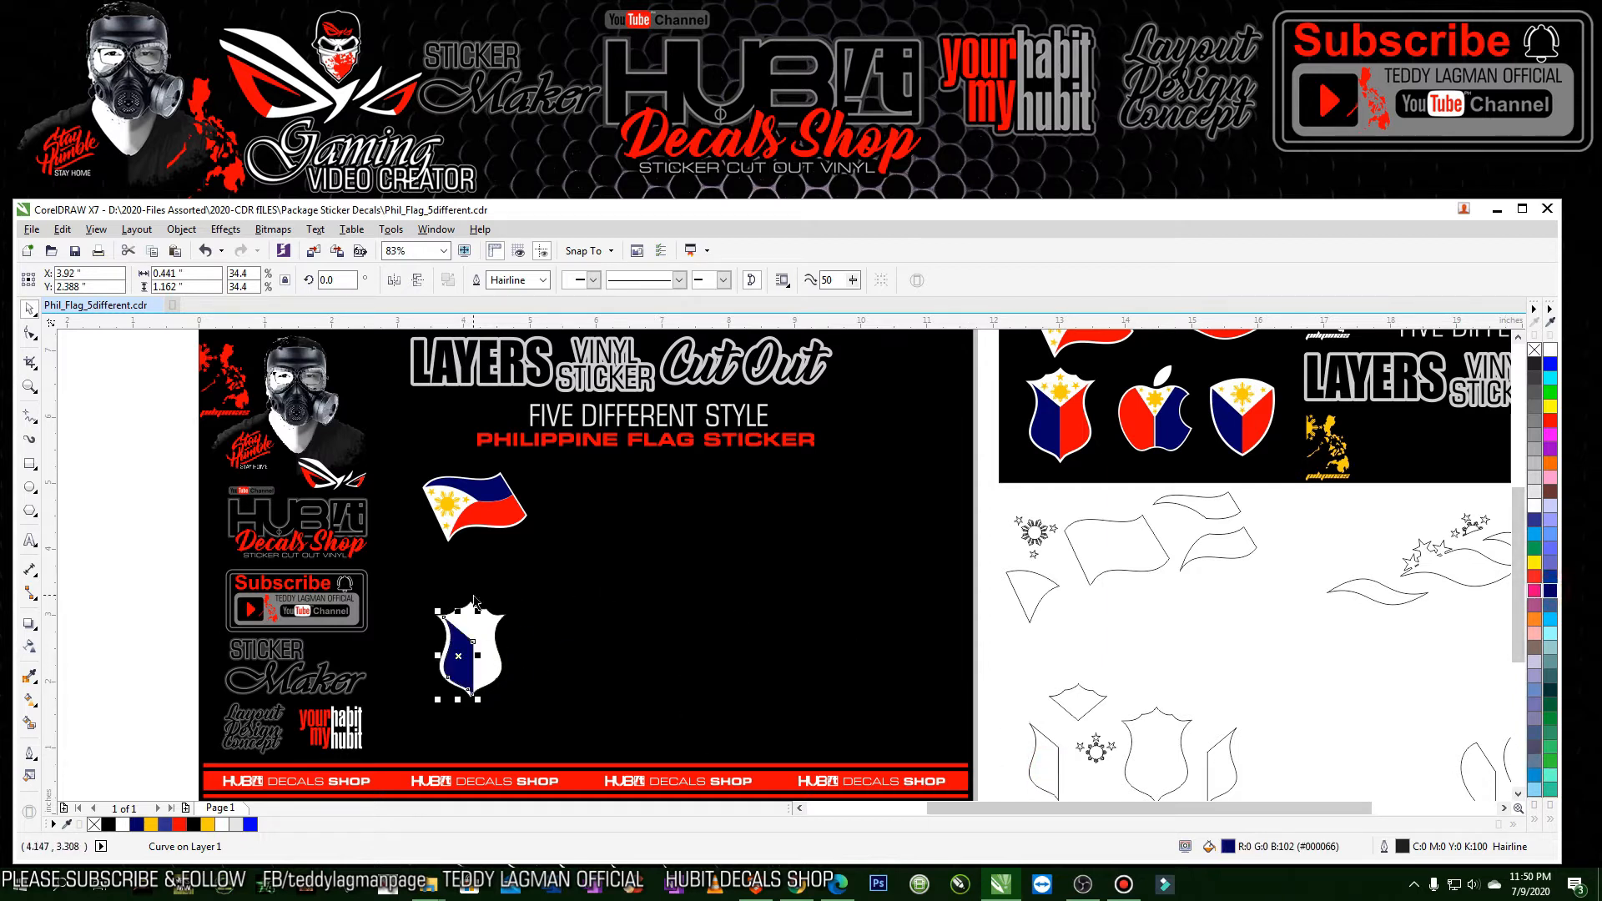
- Nudge the navy piece left until it leaves an even white border along the shield's left edge
{"action": "left_click_drag", "start_coordinate": [429, 606], "coordinate": [568, 722]}
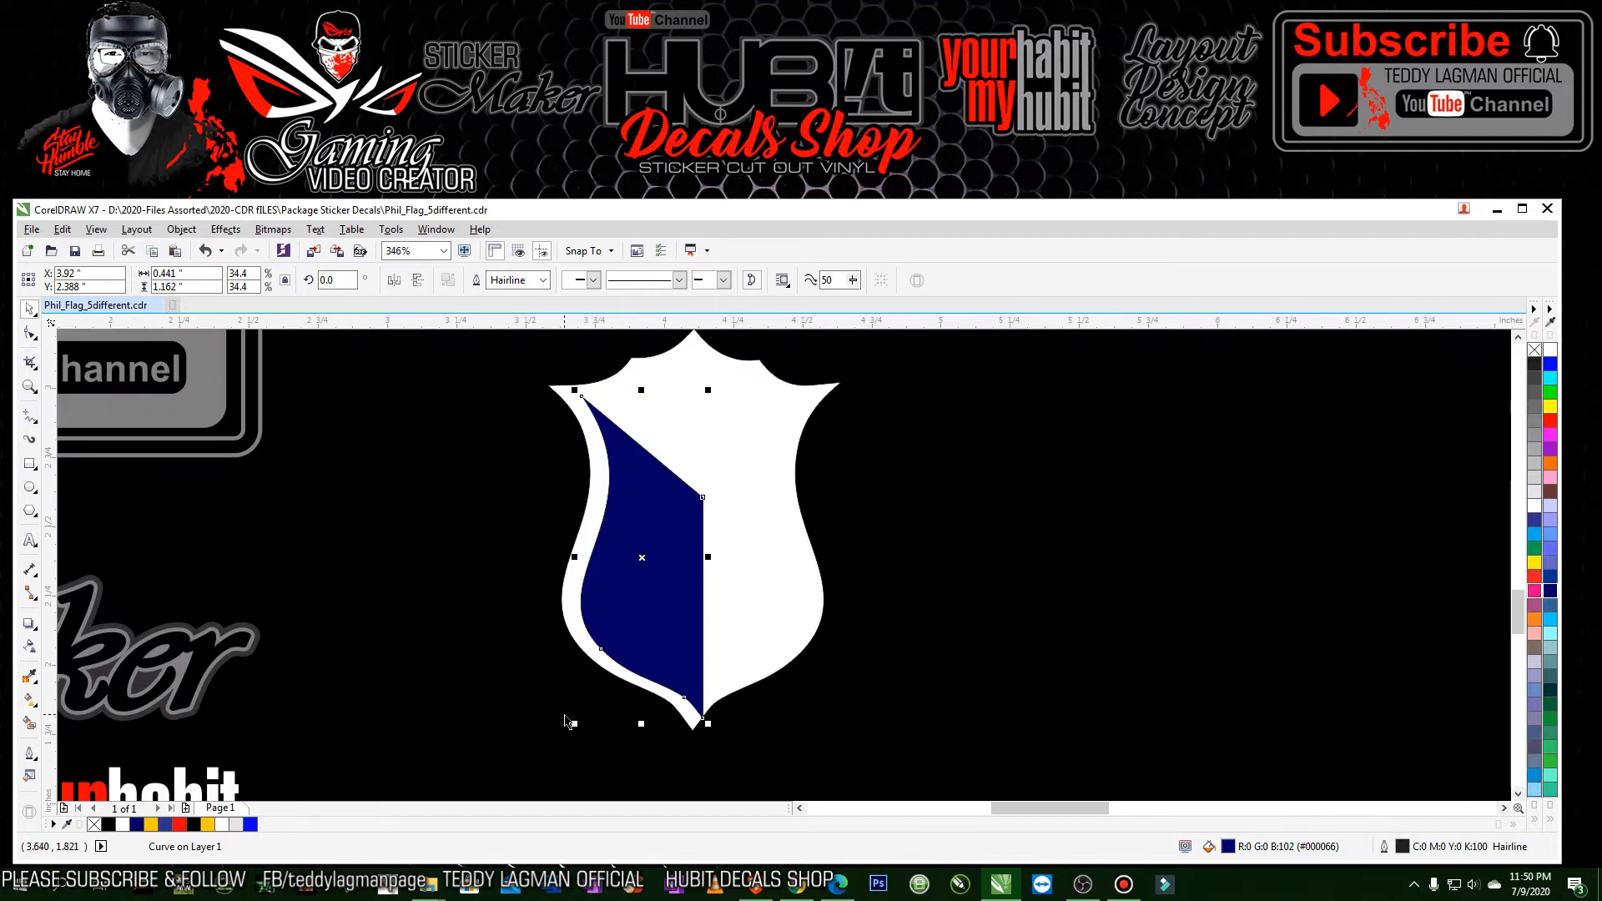
{"action": "key", "text": "Left"}
{"action": "key", "text": "Left"}
{"action": "key", "text": "Left"}
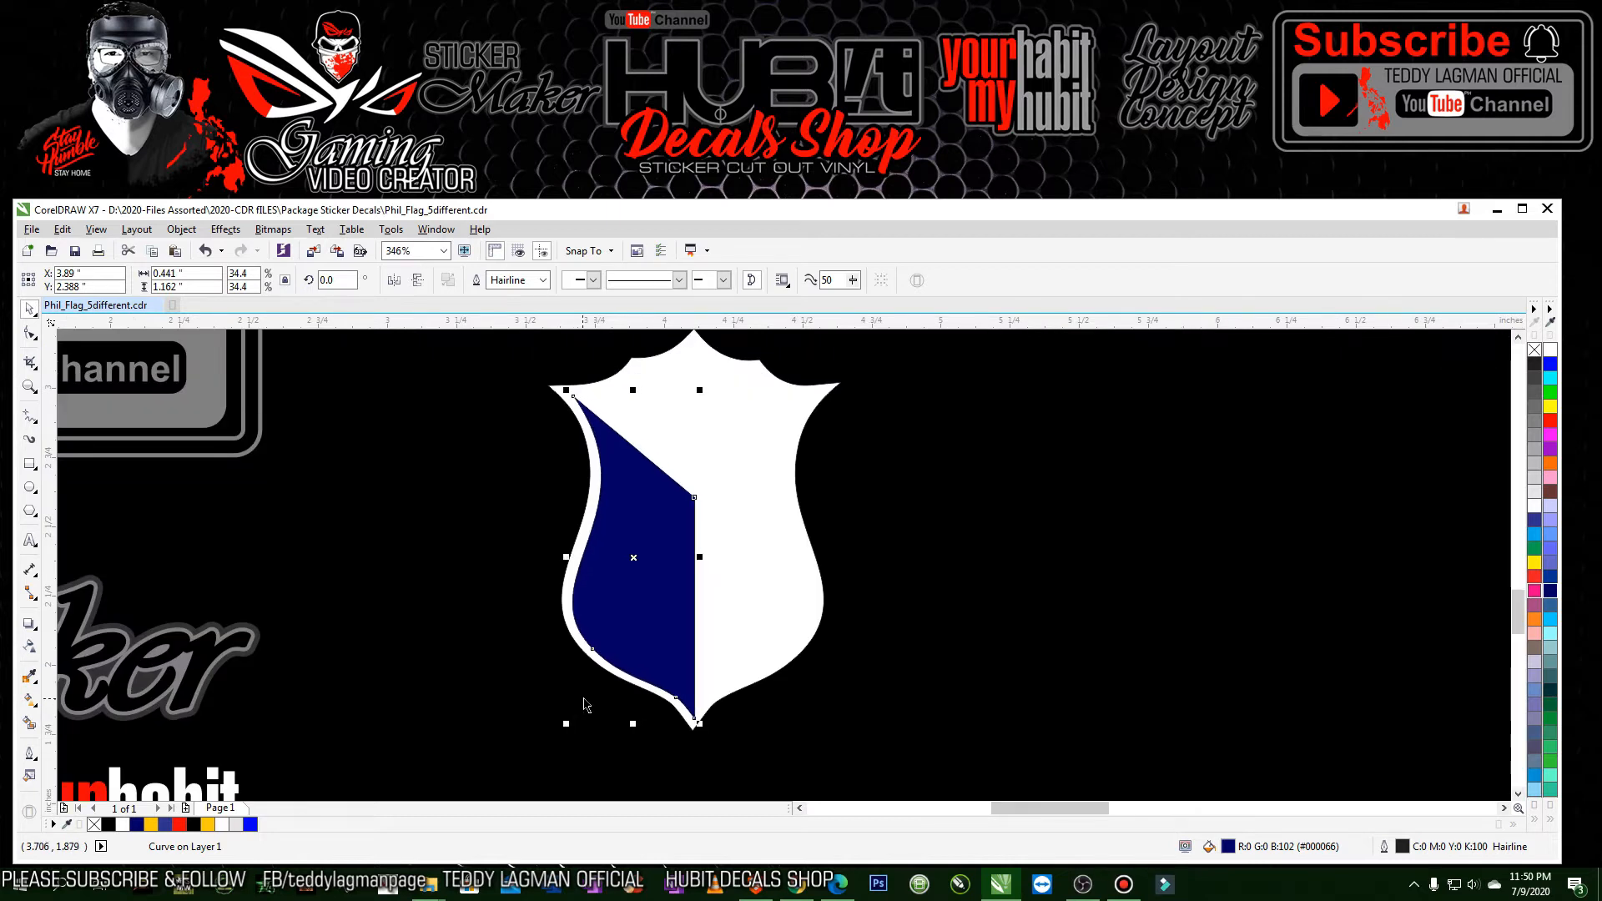
{"action": "left_click", "coordinate": [742, 620]}
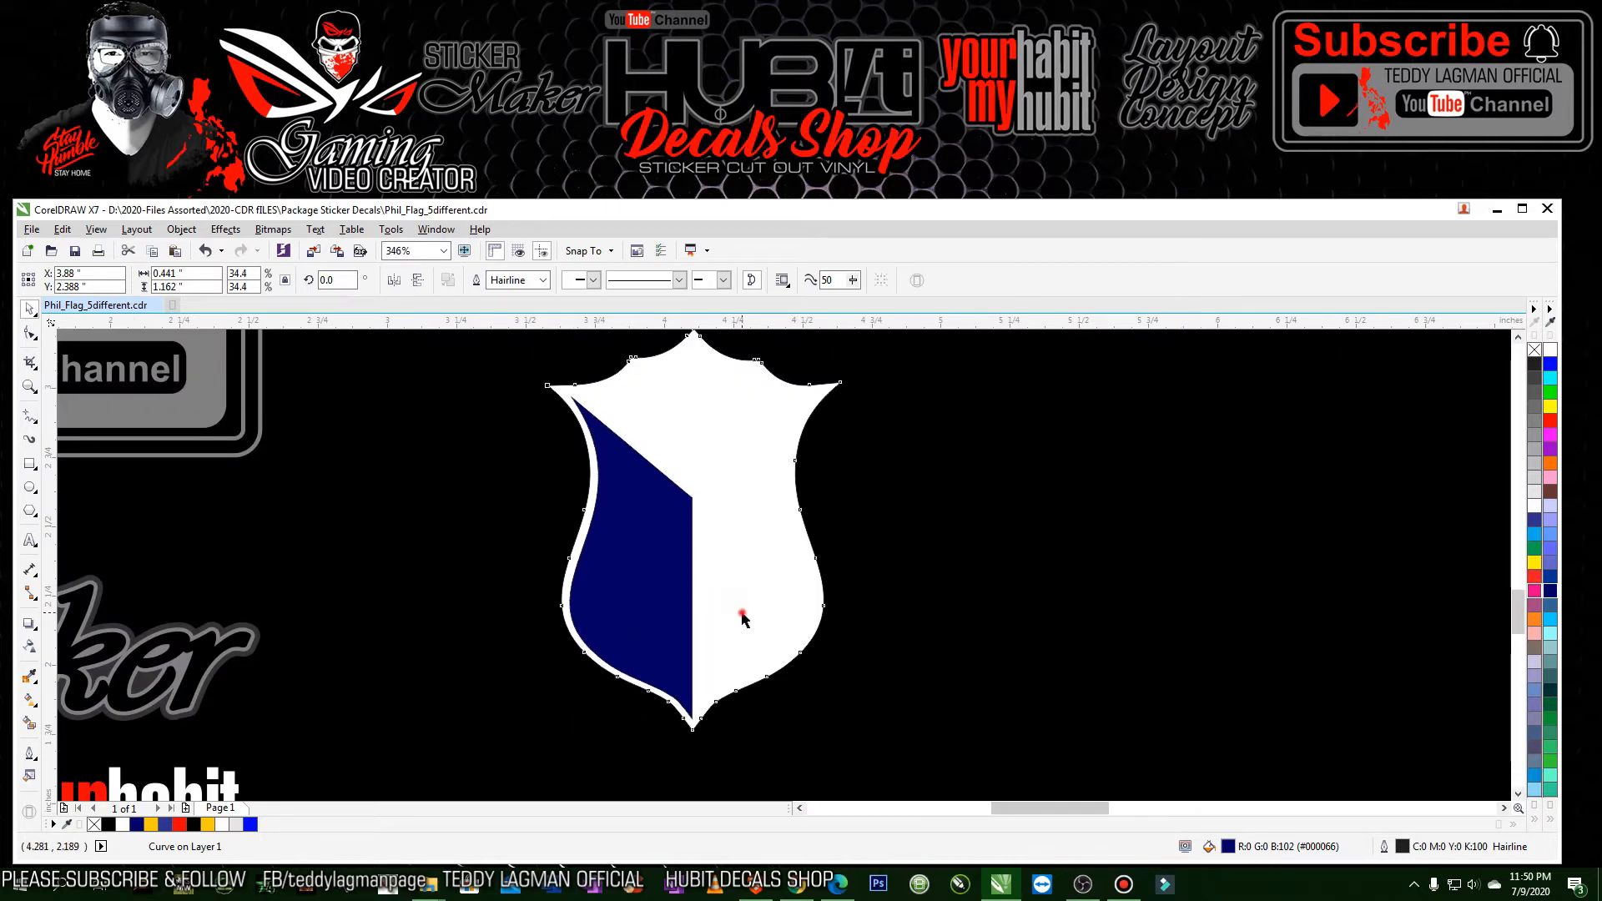
{"action": "left_click_drag", "start_coordinate": [55, 595], "coordinate": [544, 763]}
{"action": "left_click_drag", "start_coordinate": [674, 828], "coordinate": [697, 844]}
{"action": "left_click", "coordinate": [660, 646]}
{"action": "scroll", "coordinate": [738, 653], "scroll_direction": "down", "scroll_amount": 6}
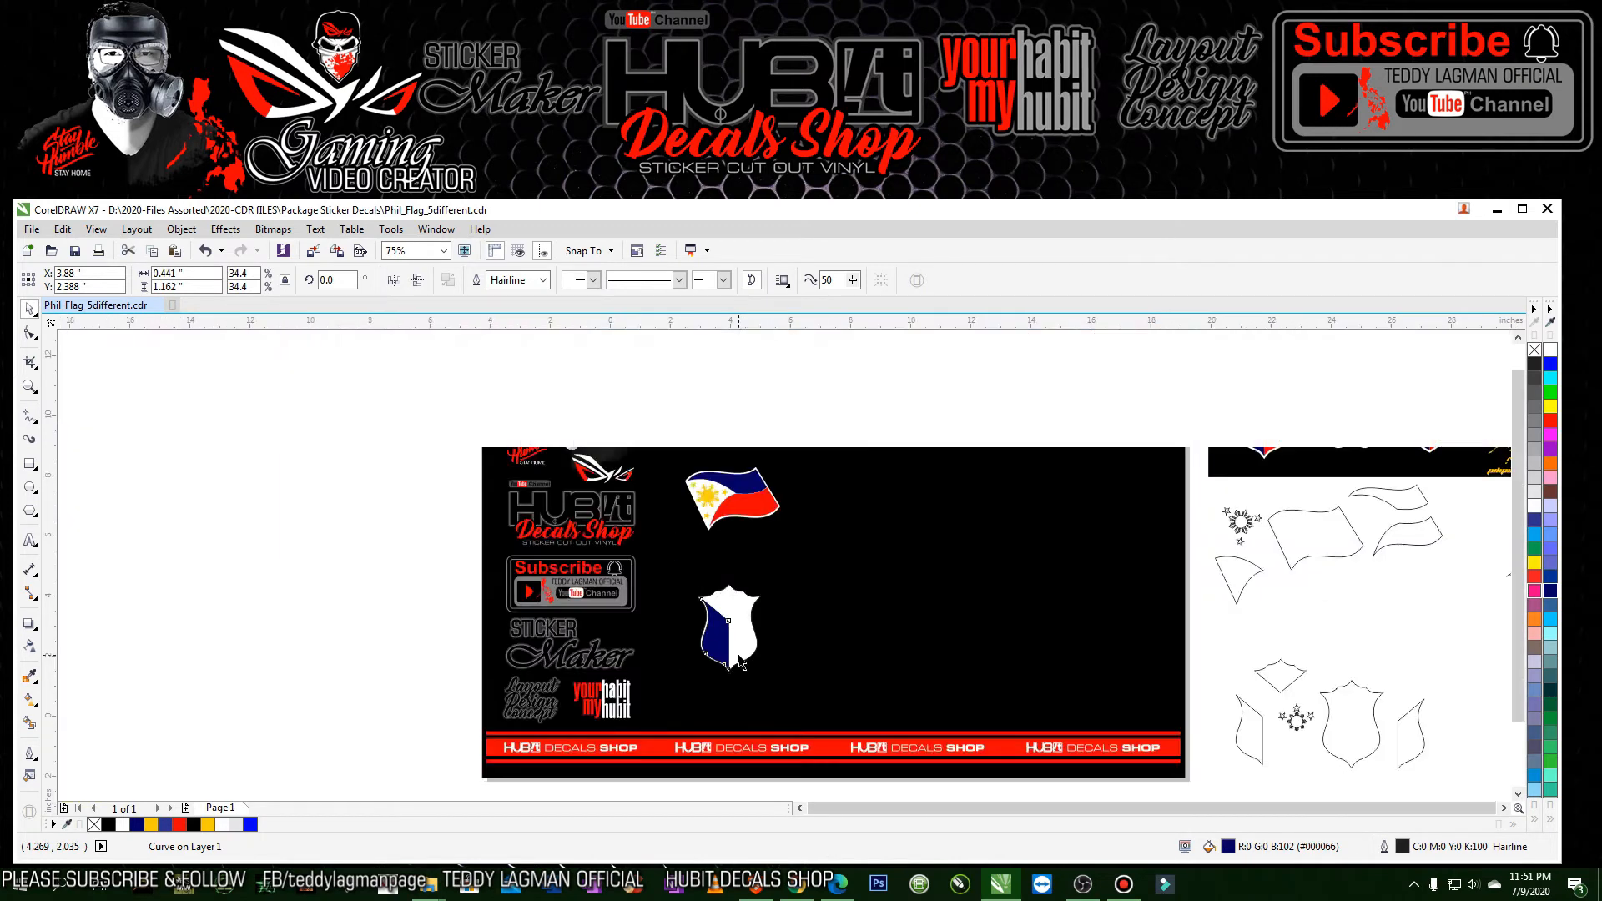
- Copy the right shield piece onto the white shield and fill it red (#FF0000)
{"action": "scroll", "coordinate": [1119, 727], "scroll_direction": "up", "scroll_amount": 3}
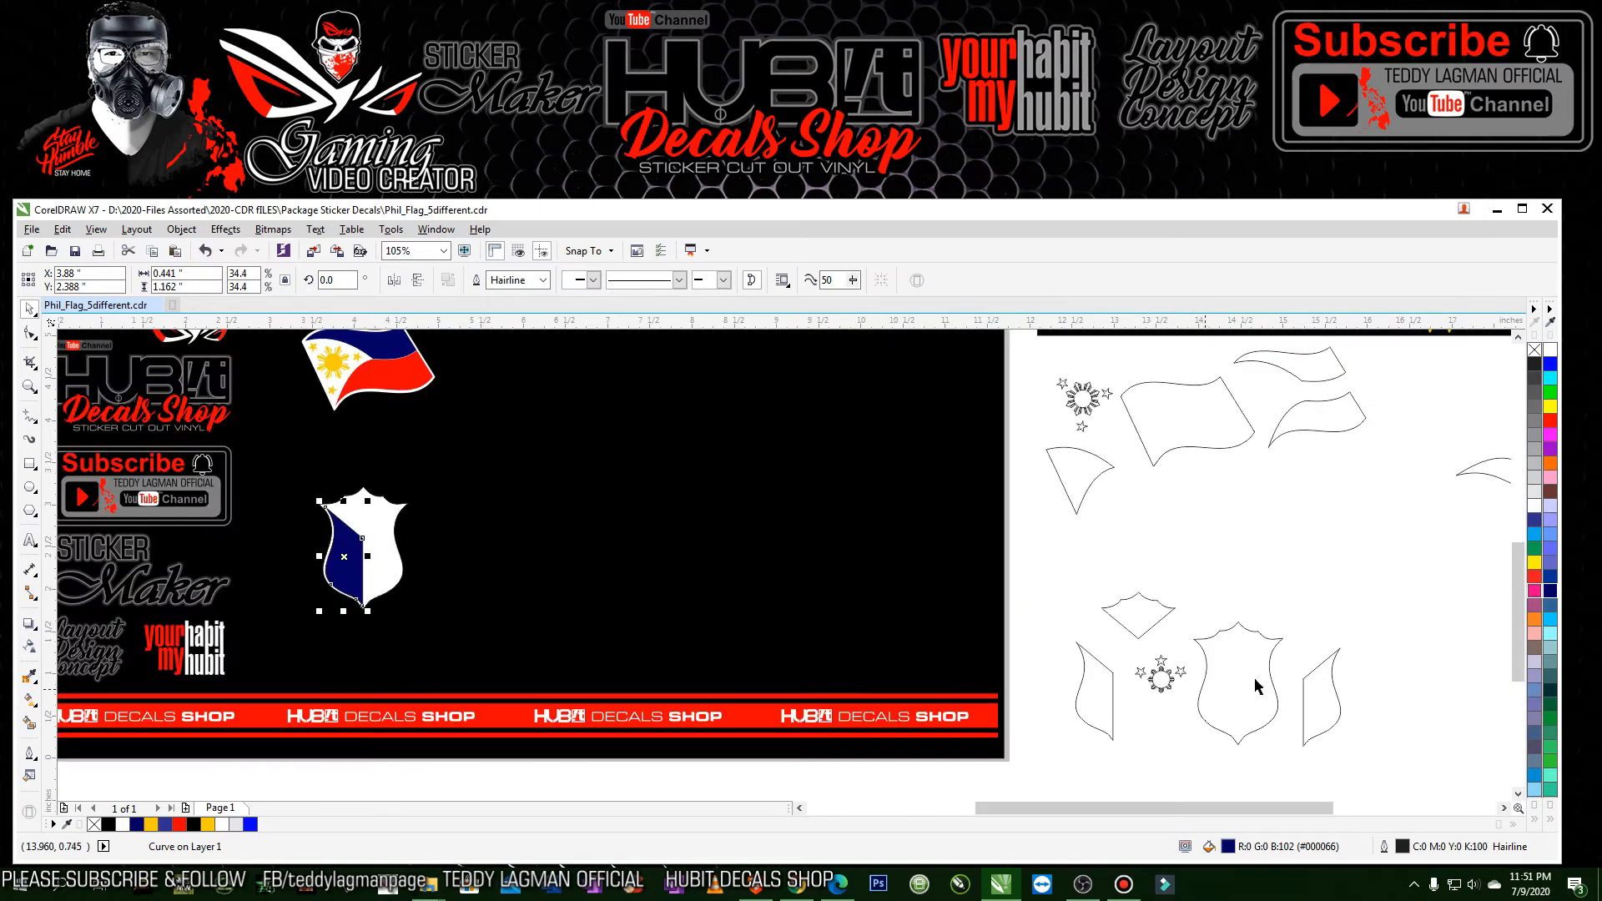
{"action": "left_click", "coordinate": [1302, 678]}
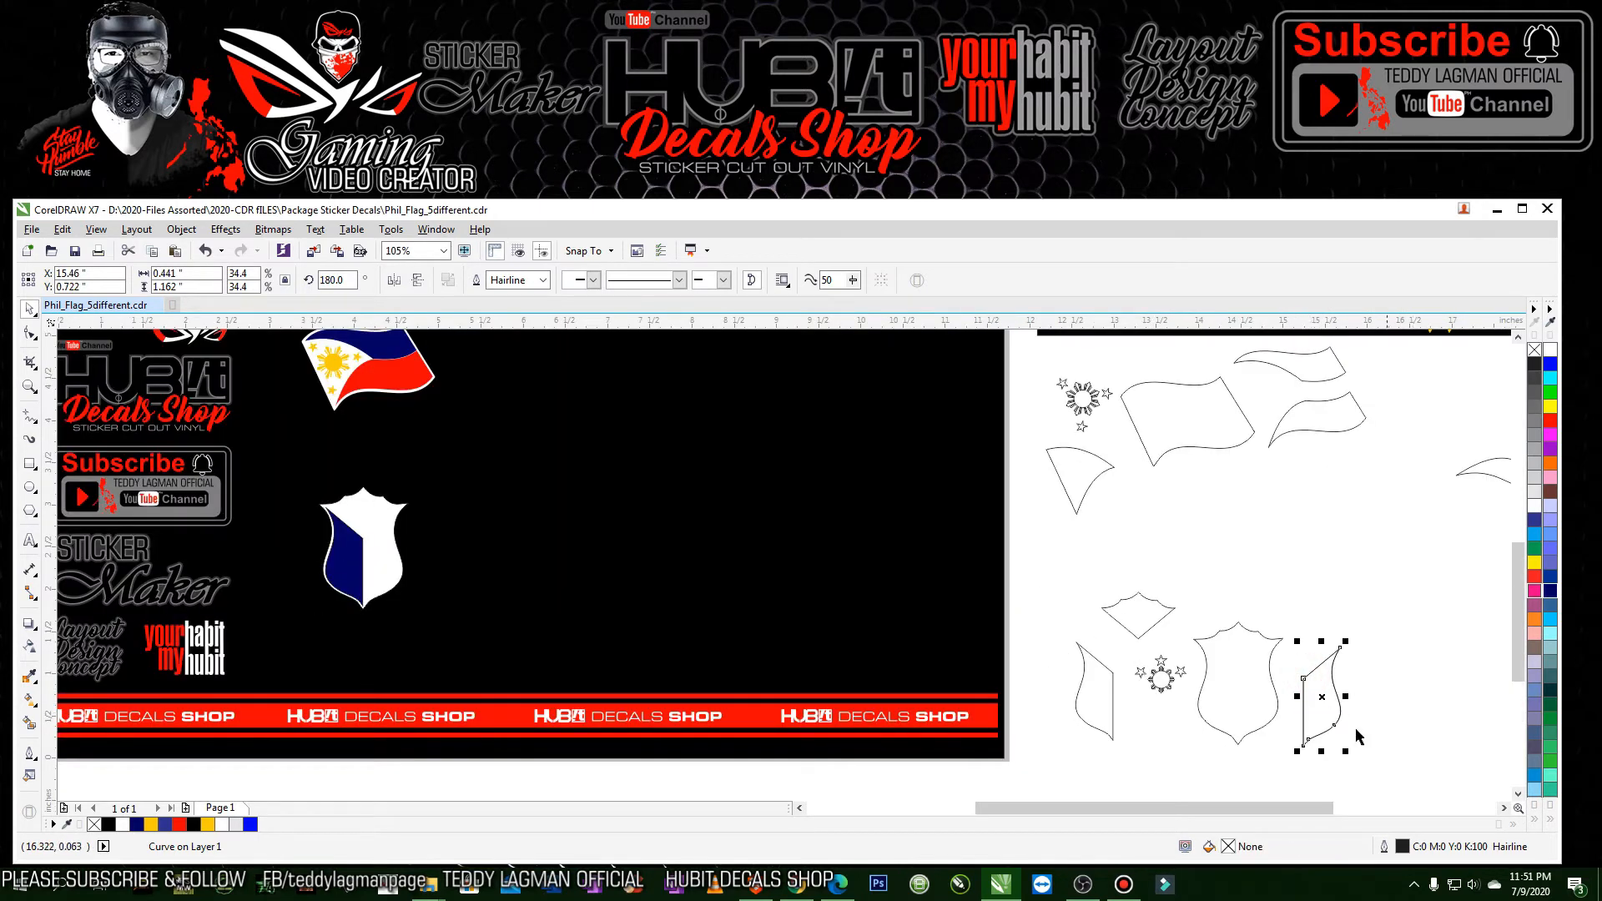
{"action": "left_click_drag", "start_coordinate": [1323, 696], "coordinate": [378, 555]}
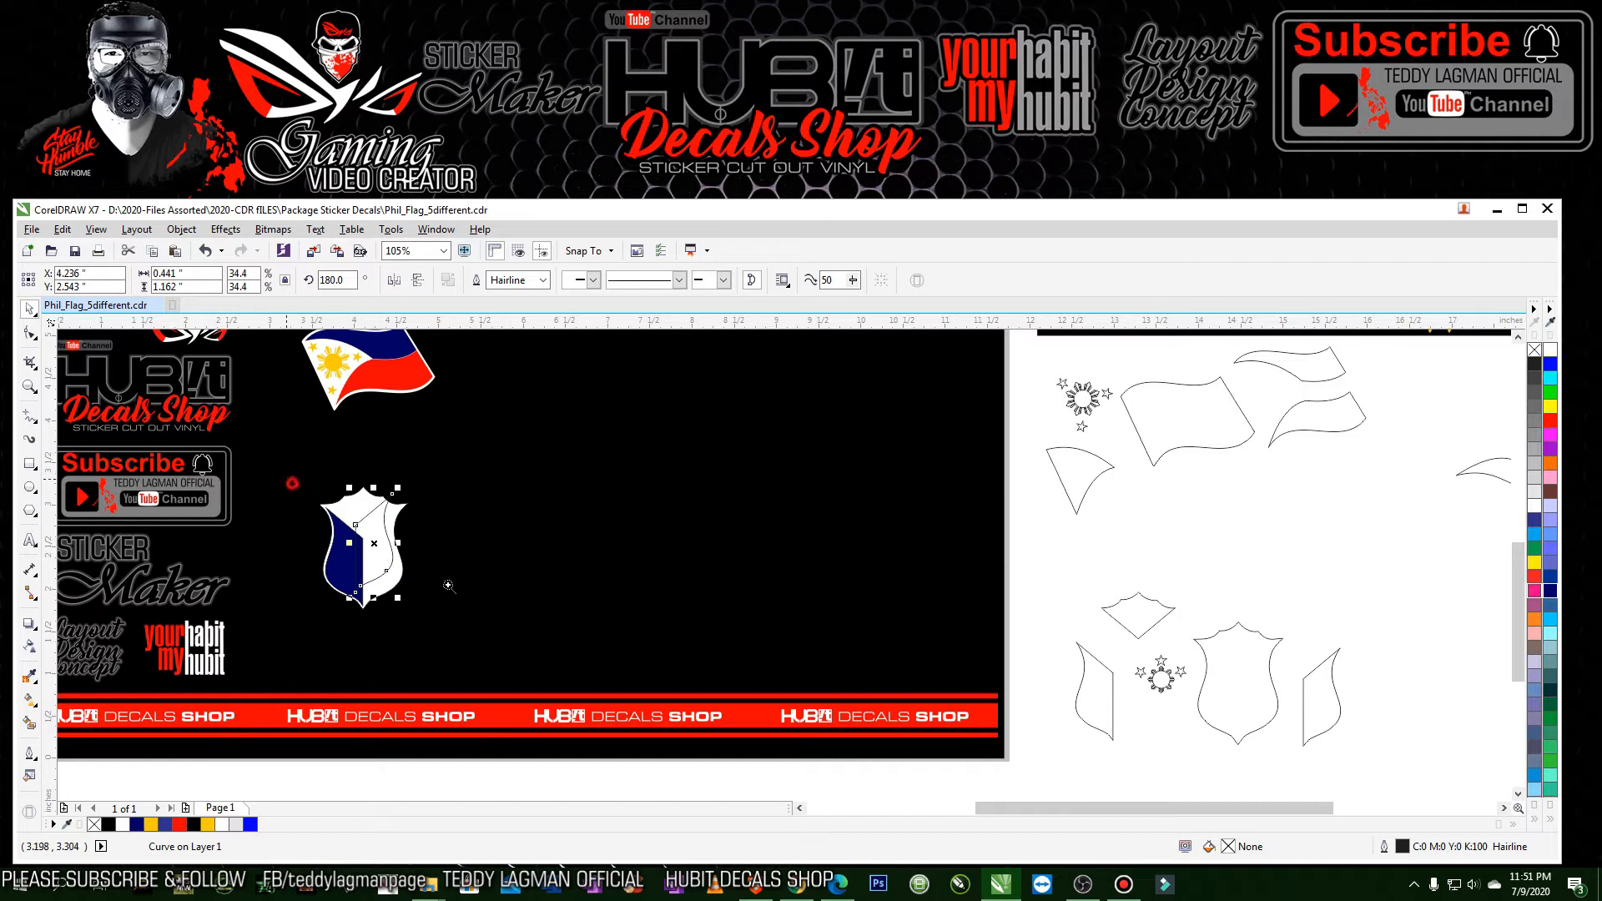
{"action": "scroll", "coordinate": [353, 526], "scroll_direction": "up", "scroll_amount": 3}
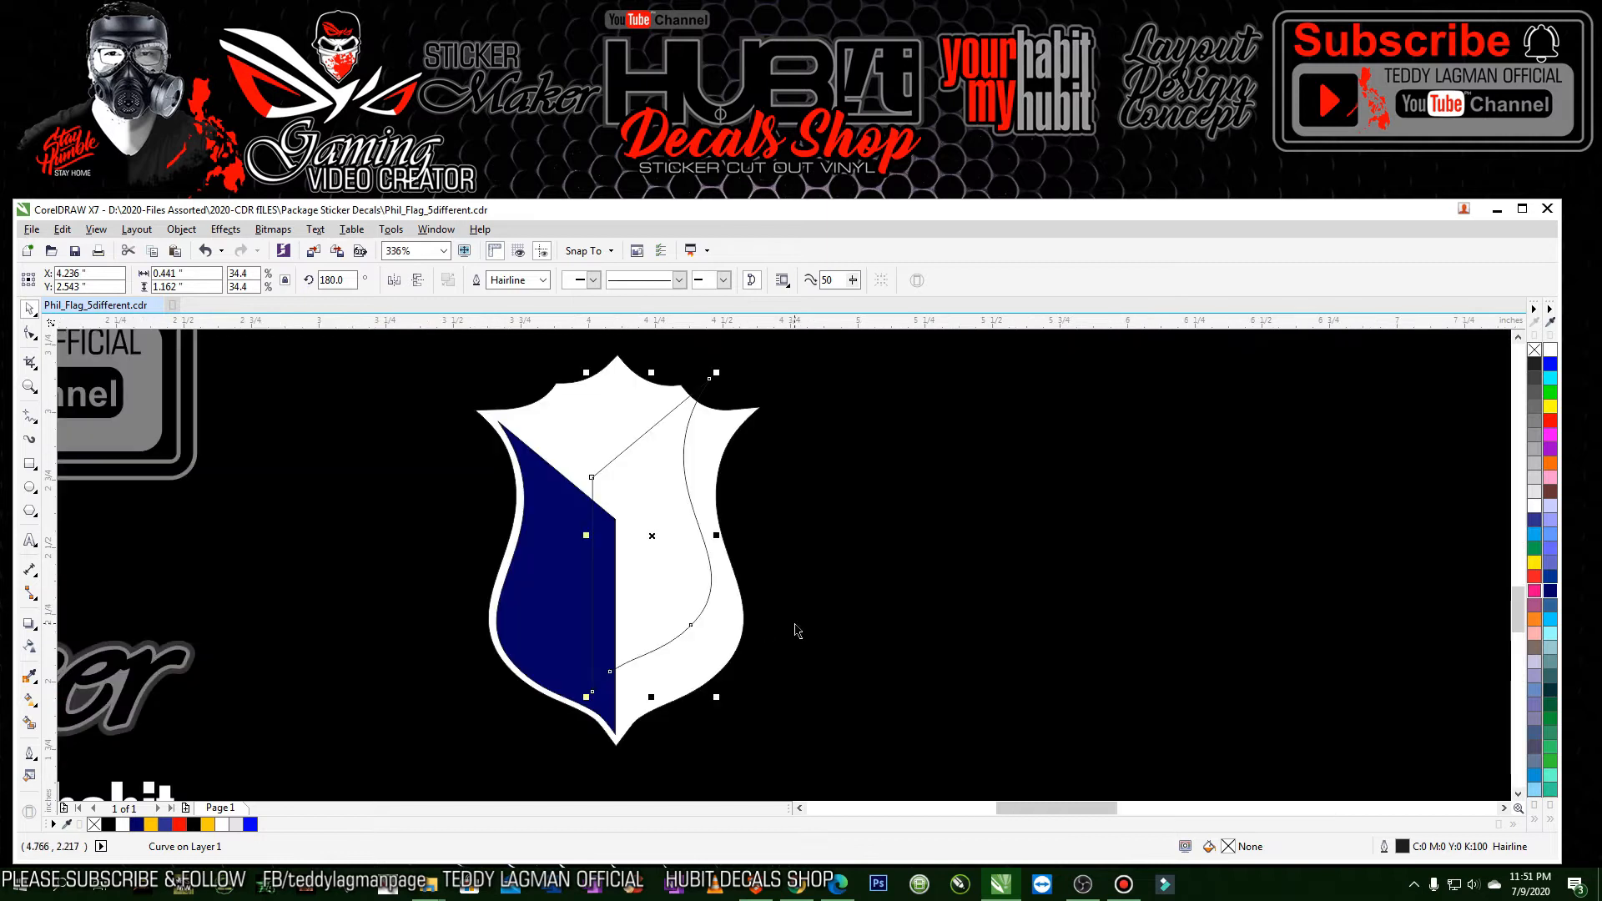
{"action": "left_click", "coordinate": [1552, 421]}
- Nudge the red piece right and down until it meets the navy piece along the shield's center line
{"action": "scroll", "coordinate": [869, 759], "scroll_direction": "up", "scroll_amount": 2}
{"action": "key", "text": "Down"}
{"action": "key", "text": "Down"}
{"action": "key", "text": "Right"}
{"action": "key", "text": "Right"}
{"action": "key", "text": "Right"}
{"action": "key", "text": "Right"}
{"action": "key", "text": "Right"}
{"action": "key", "text": "Right"}
{"action": "key", "text": "Right"}
{"action": "key", "text": "Right"}
{"action": "key", "text": "Down"}
{"action": "key", "text": "Down"}
{"action": "key", "text": "Down"}
{"action": "key", "text": "Right"}
{"action": "key", "text": "Right"}
{"action": "key", "text": "Down"}
{"action": "key", "text": "Down"}
{"action": "key", "text": "Down"}
{"action": "key", "text": "Down"}
{"action": "key", "text": "Down"}
{"action": "key", "text": "Down"}
{"action": "key", "text": "Down"}
{"action": "key", "text": "Down"}
{"action": "key", "text": "Down"}
{"action": "key", "text": "Down"}
{"action": "key", "text": "Down"}
{"action": "left_click", "coordinate": [954, 598]}
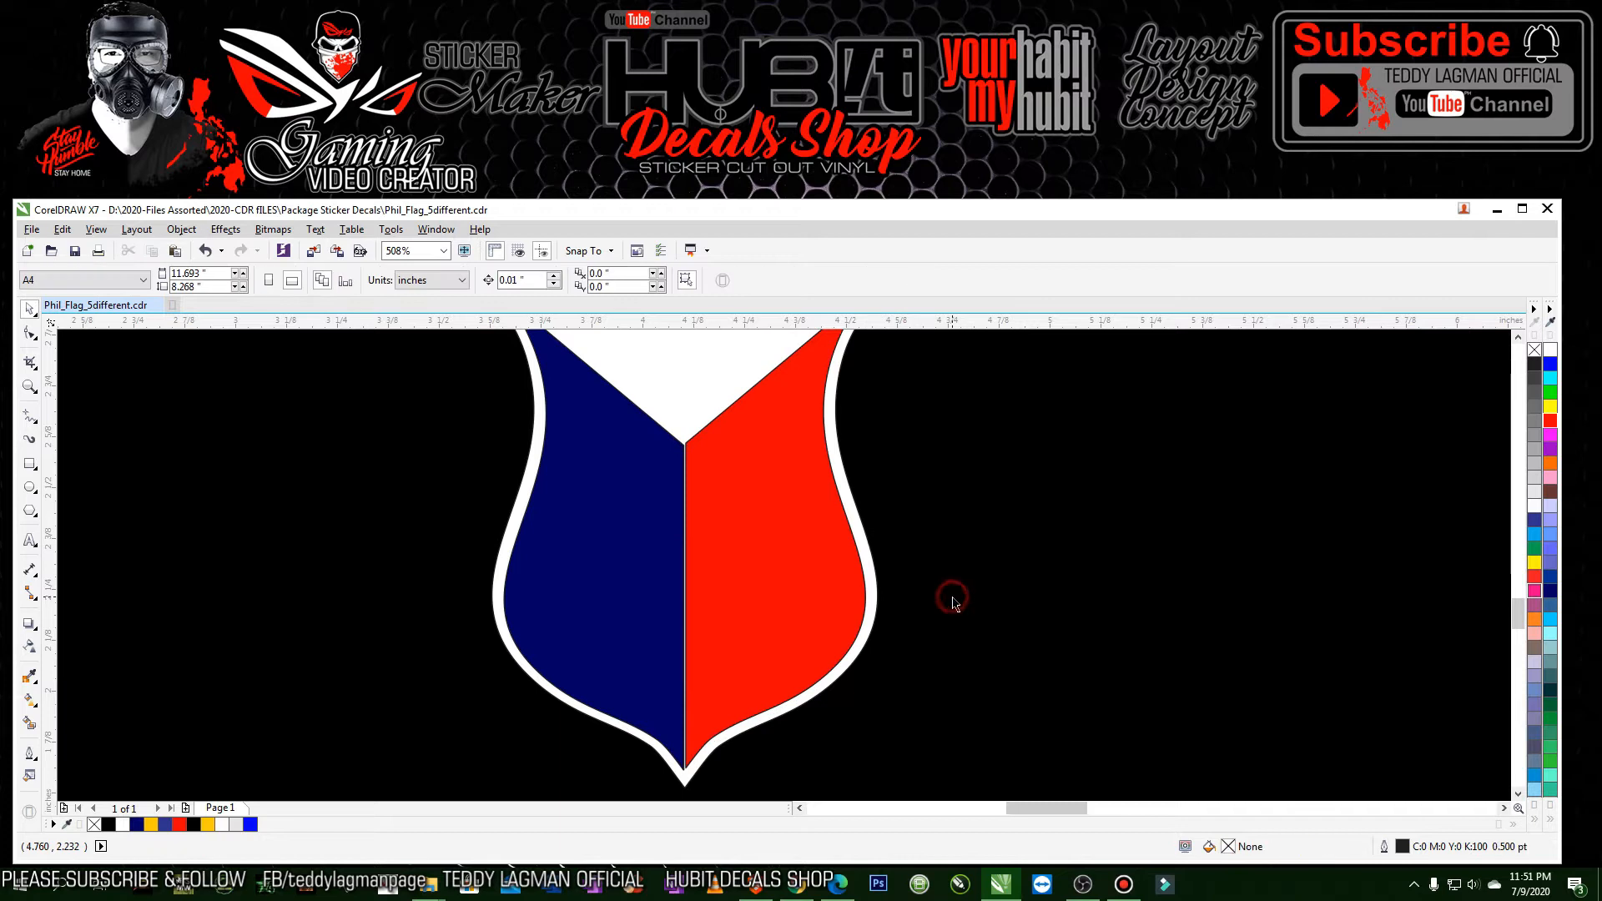
- Fine-tune the red piece's position against the navy piece at the shield's bottom tip
{"action": "left_click_drag", "start_coordinate": [652, 722], "coordinate": [825, 851]}
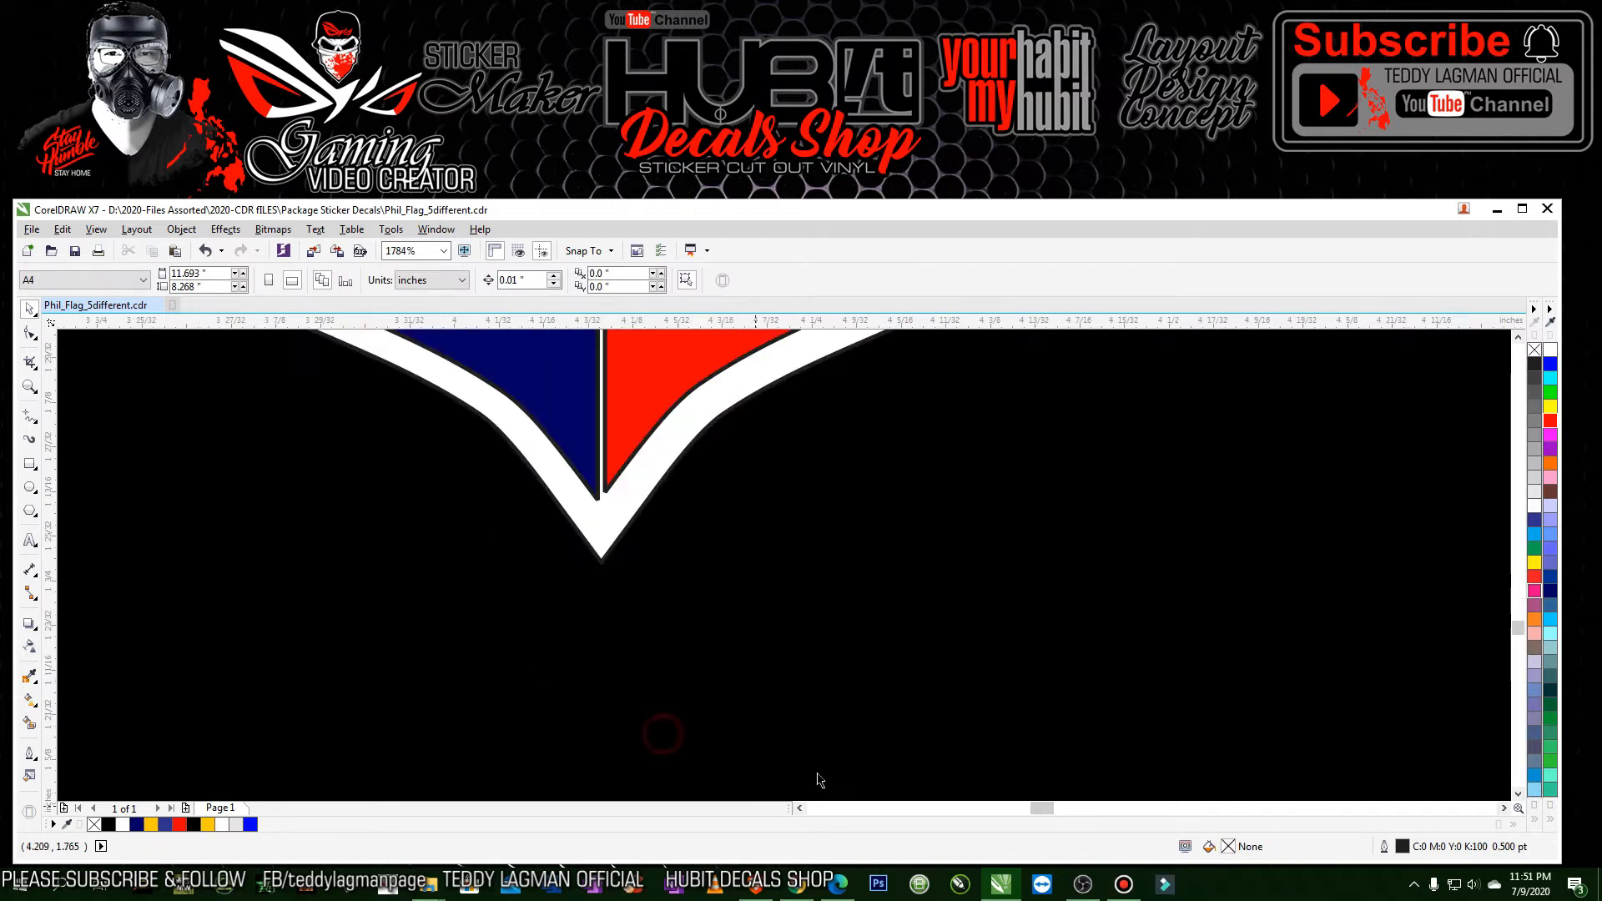
{"action": "left_click_drag", "start_coordinate": [632, 437], "coordinate": [630, 445]}
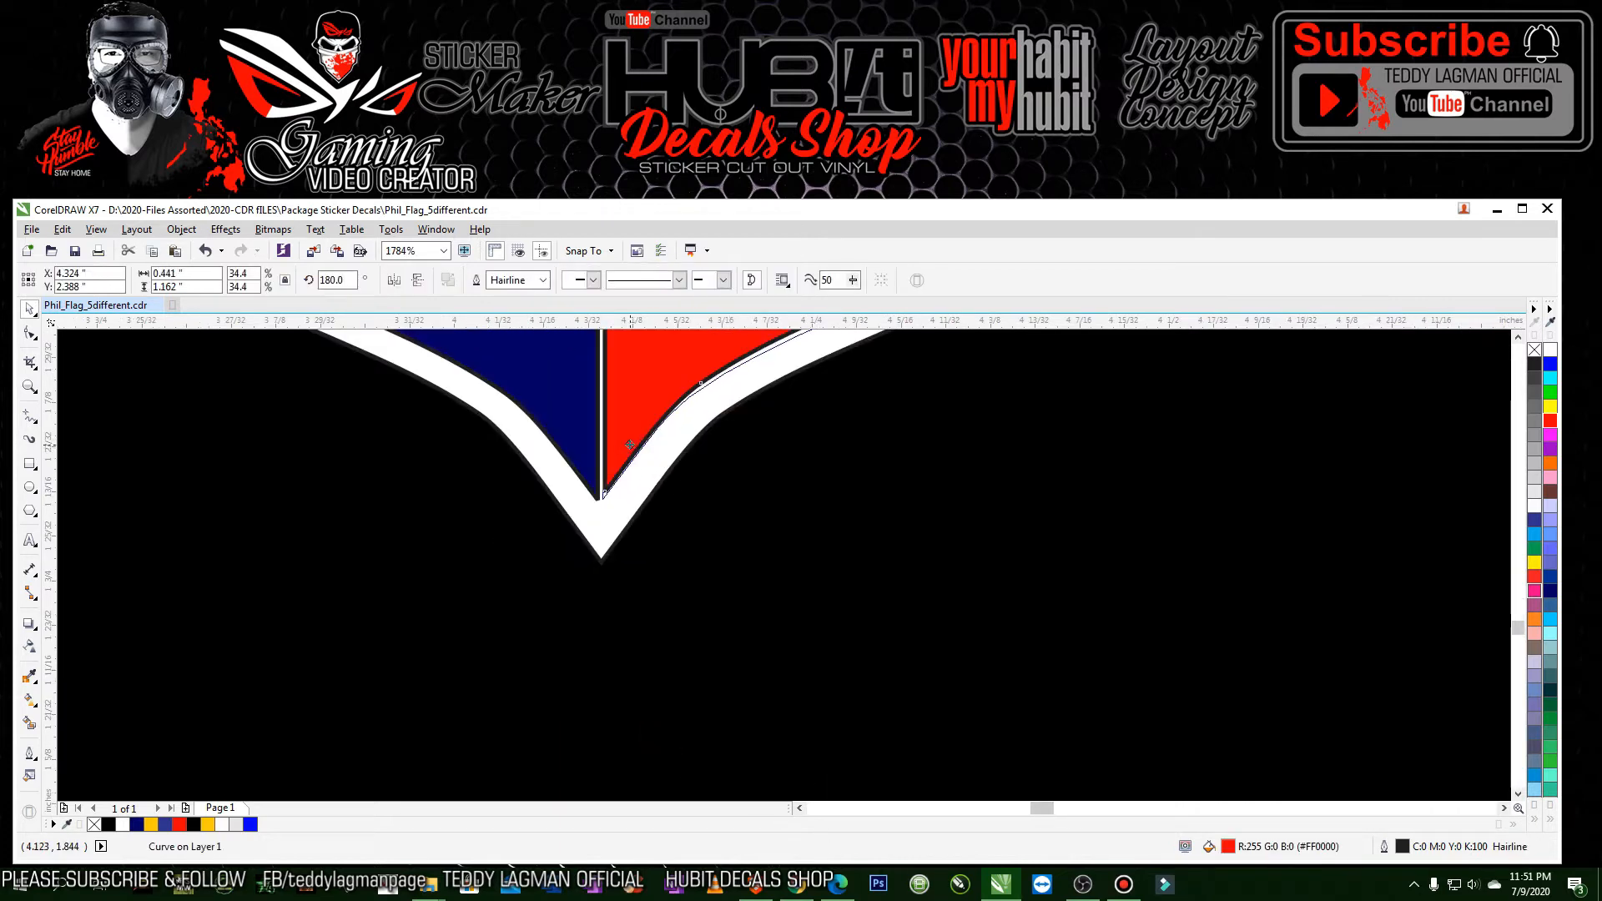
{"action": "scroll", "coordinate": [840, 637], "scroll_direction": "down", "scroll_amount": 6}
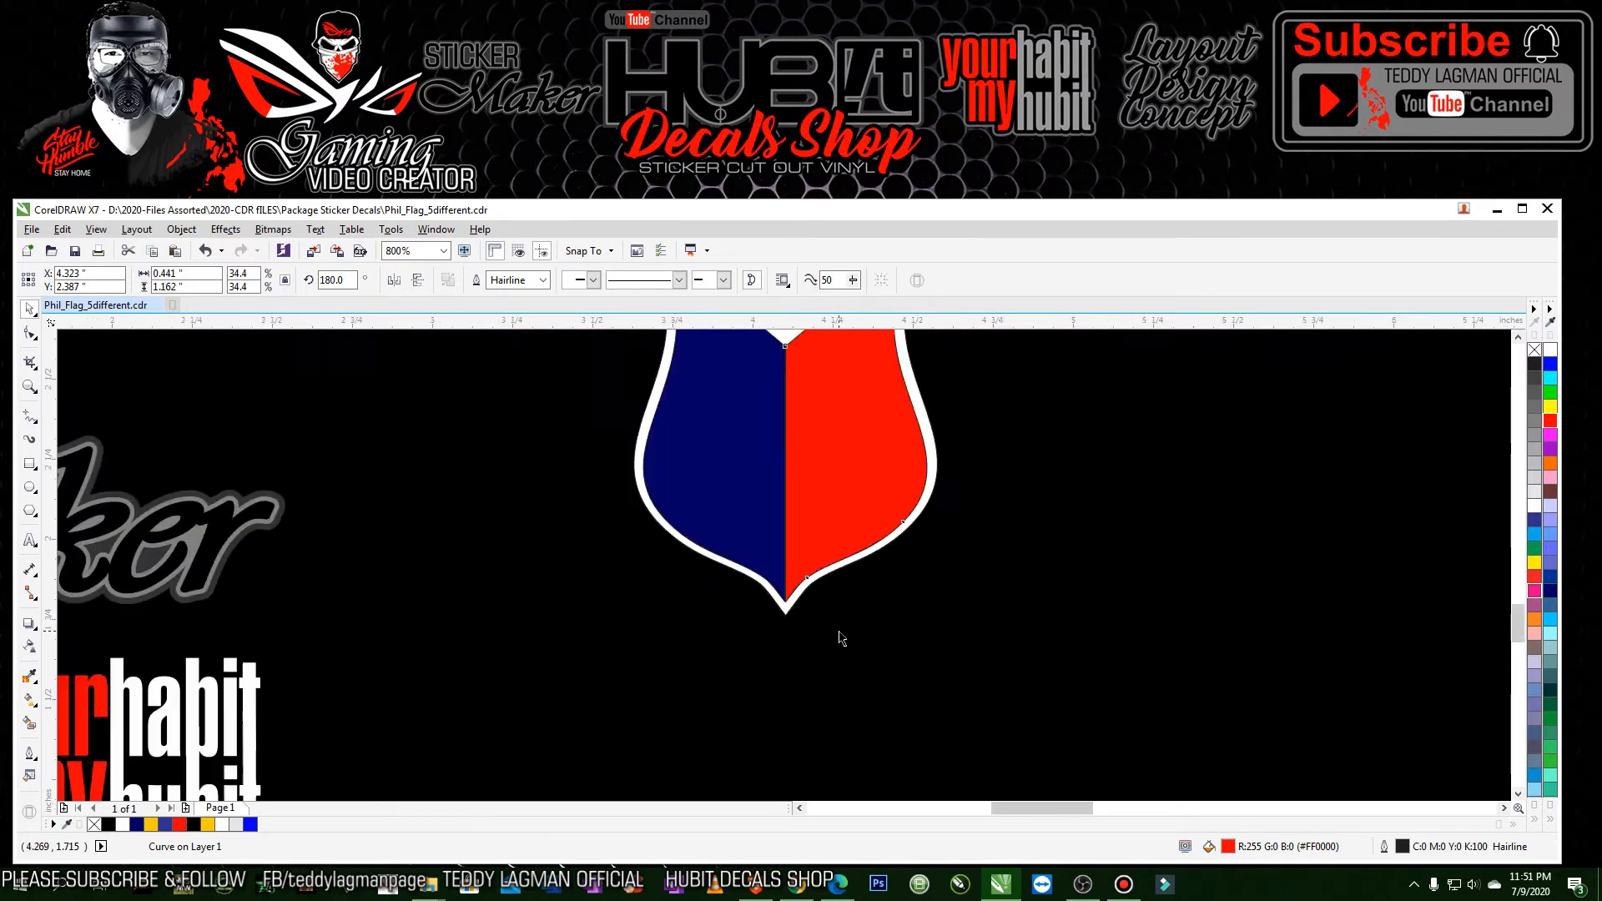
{"action": "left_click", "coordinate": [914, 612]}
- Copy the shield's sun and stars group into its white upper area and fill it golden yellow (#FFCC00)
{"action": "scroll", "coordinate": [918, 613], "scroll_direction": "down", "scroll_amount": 1}
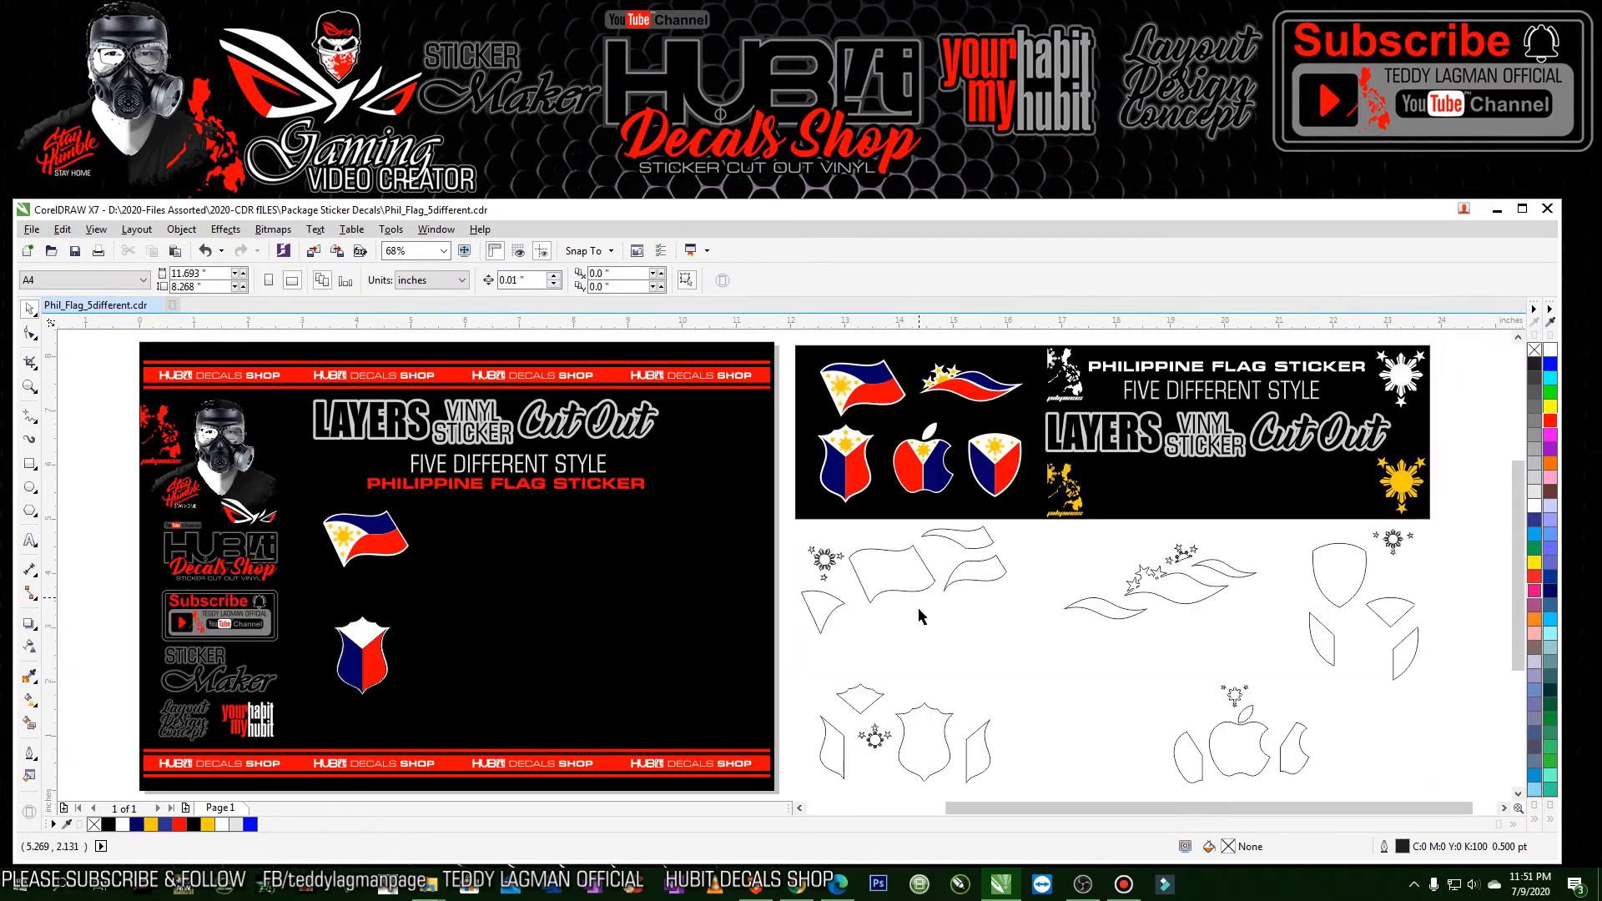
{"action": "left_click", "coordinate": [884, 731]}
{"action": "left_click_drag", "start_coordinate": [868, 733], "coordinate": [358, 631]}
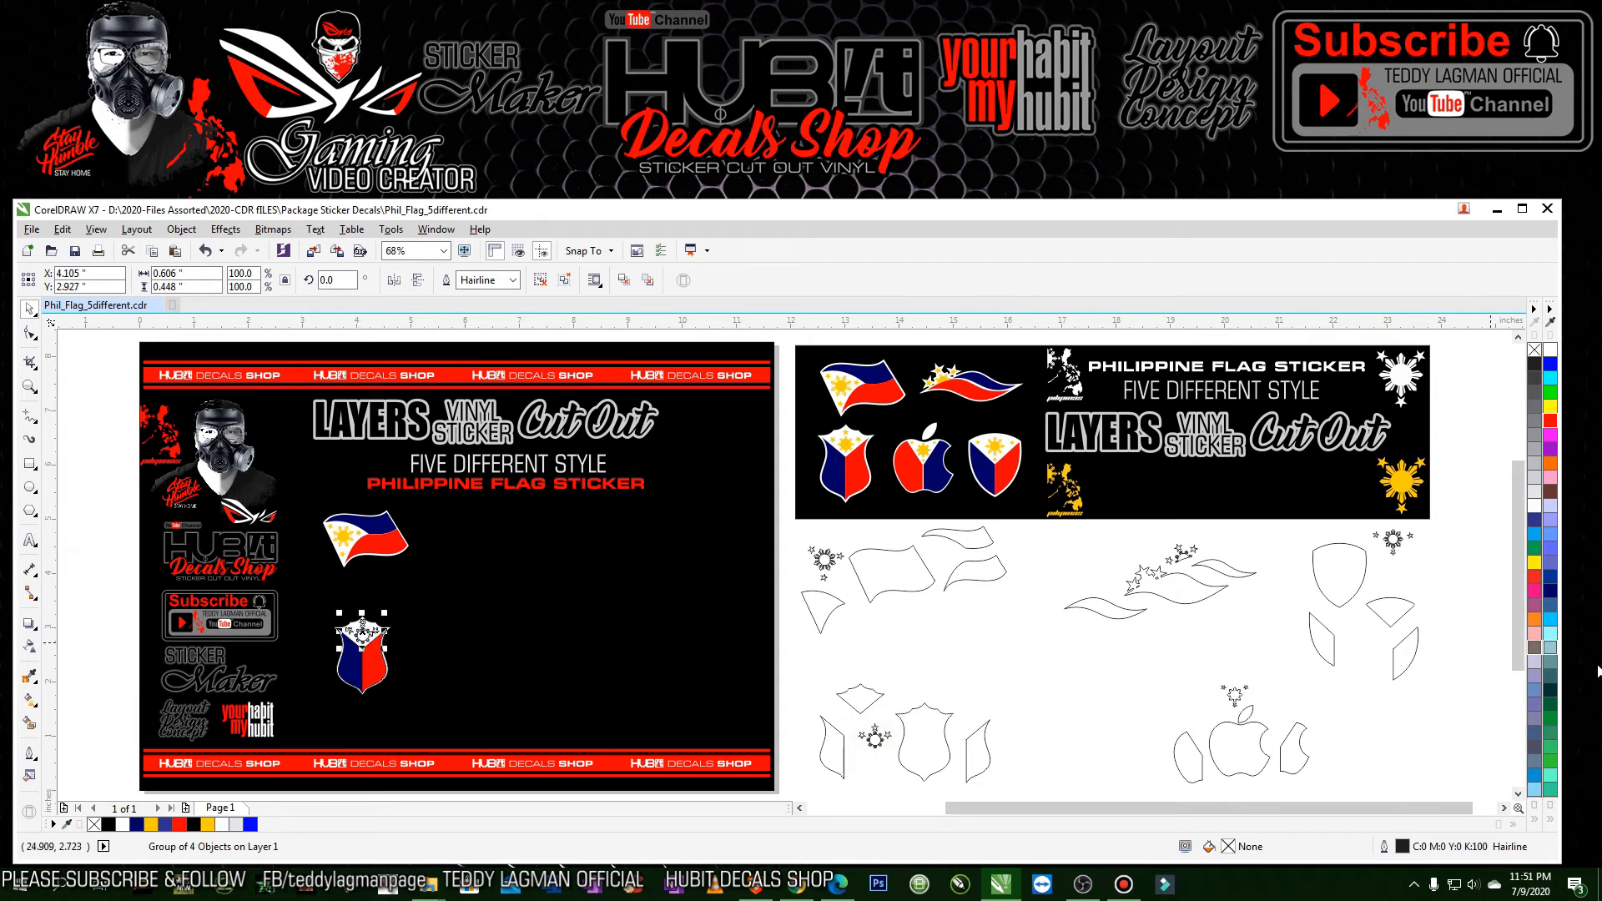
{"action": "left_click", "coordinate": [1552, 821]}
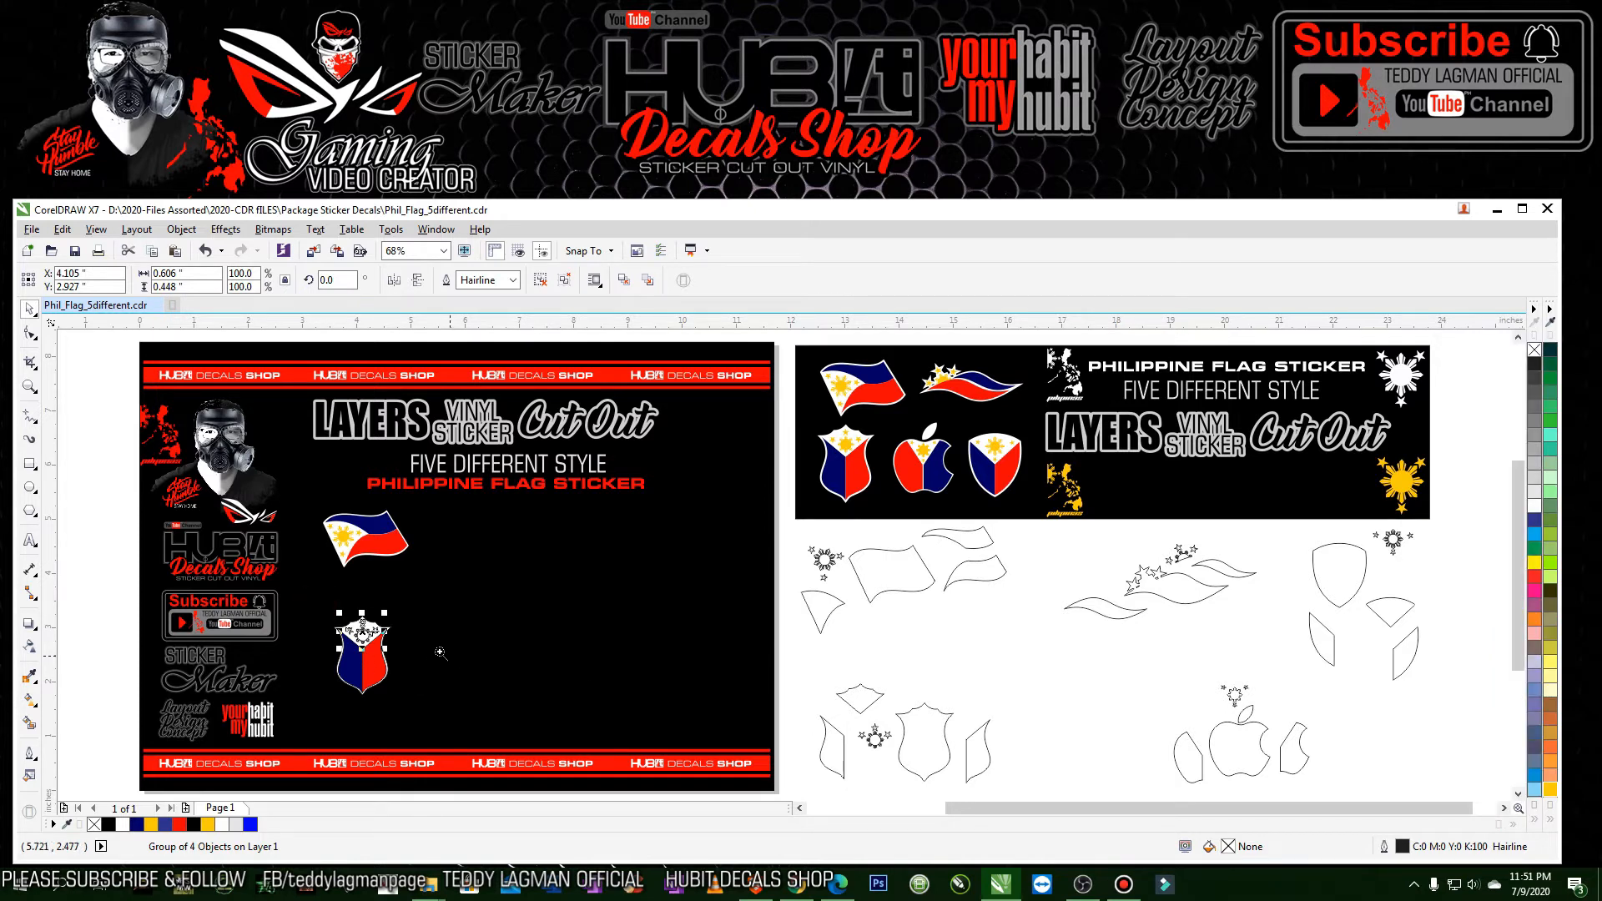
{"action": "left_click_drag", "start_coordinate": [355, 599], "coordinate": [473, 677]}
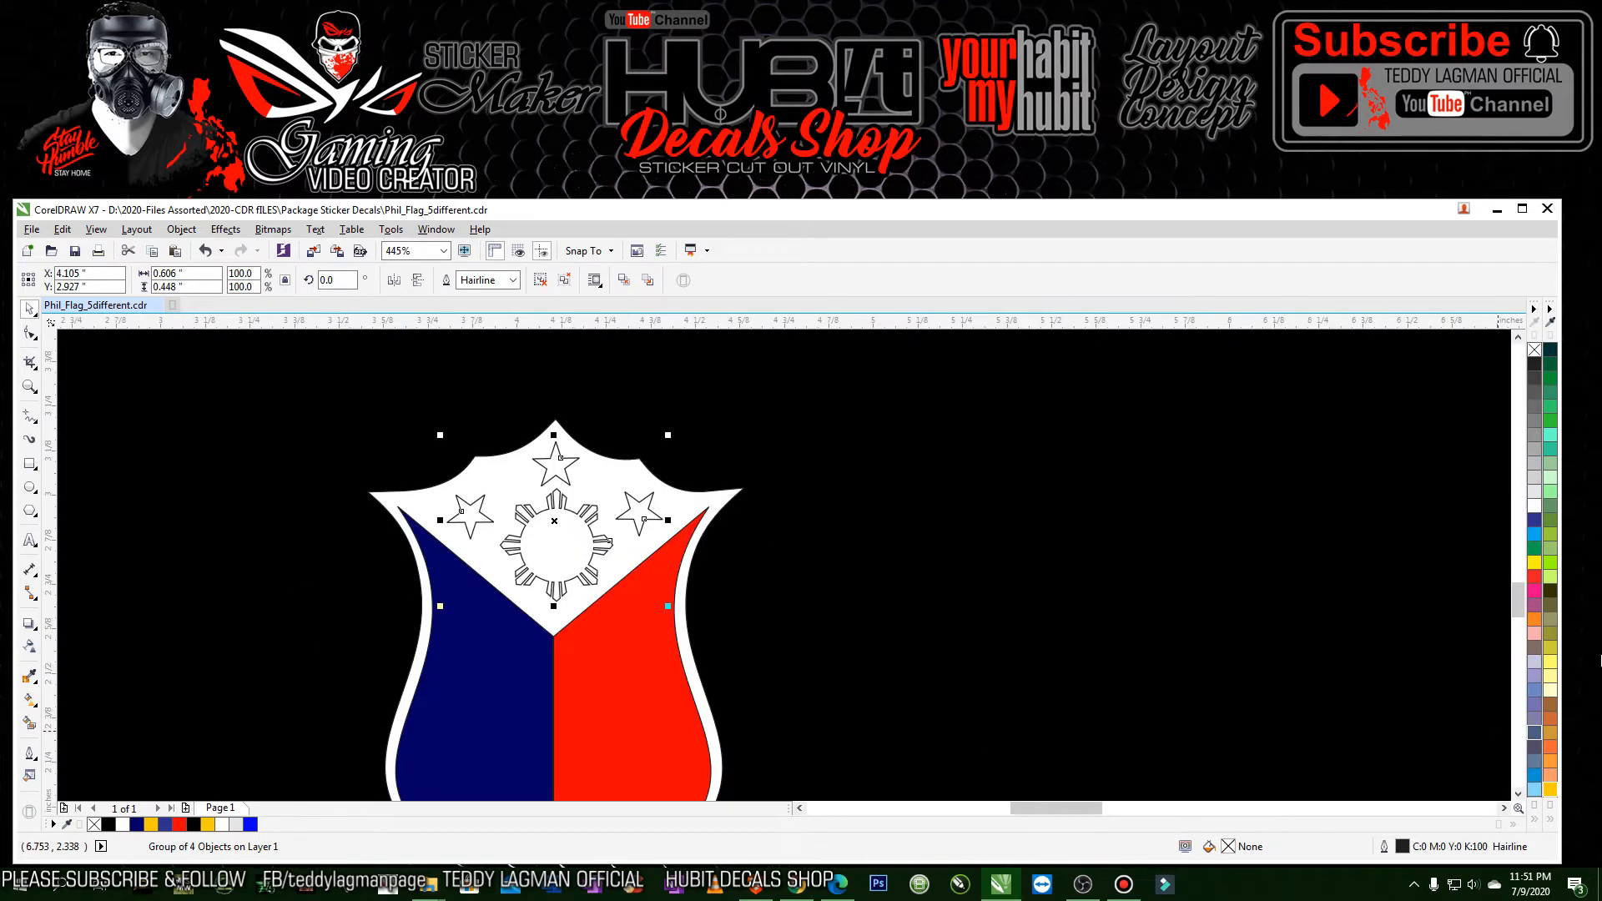
{"action": "left_click", "coordinate": [1550, 791]}
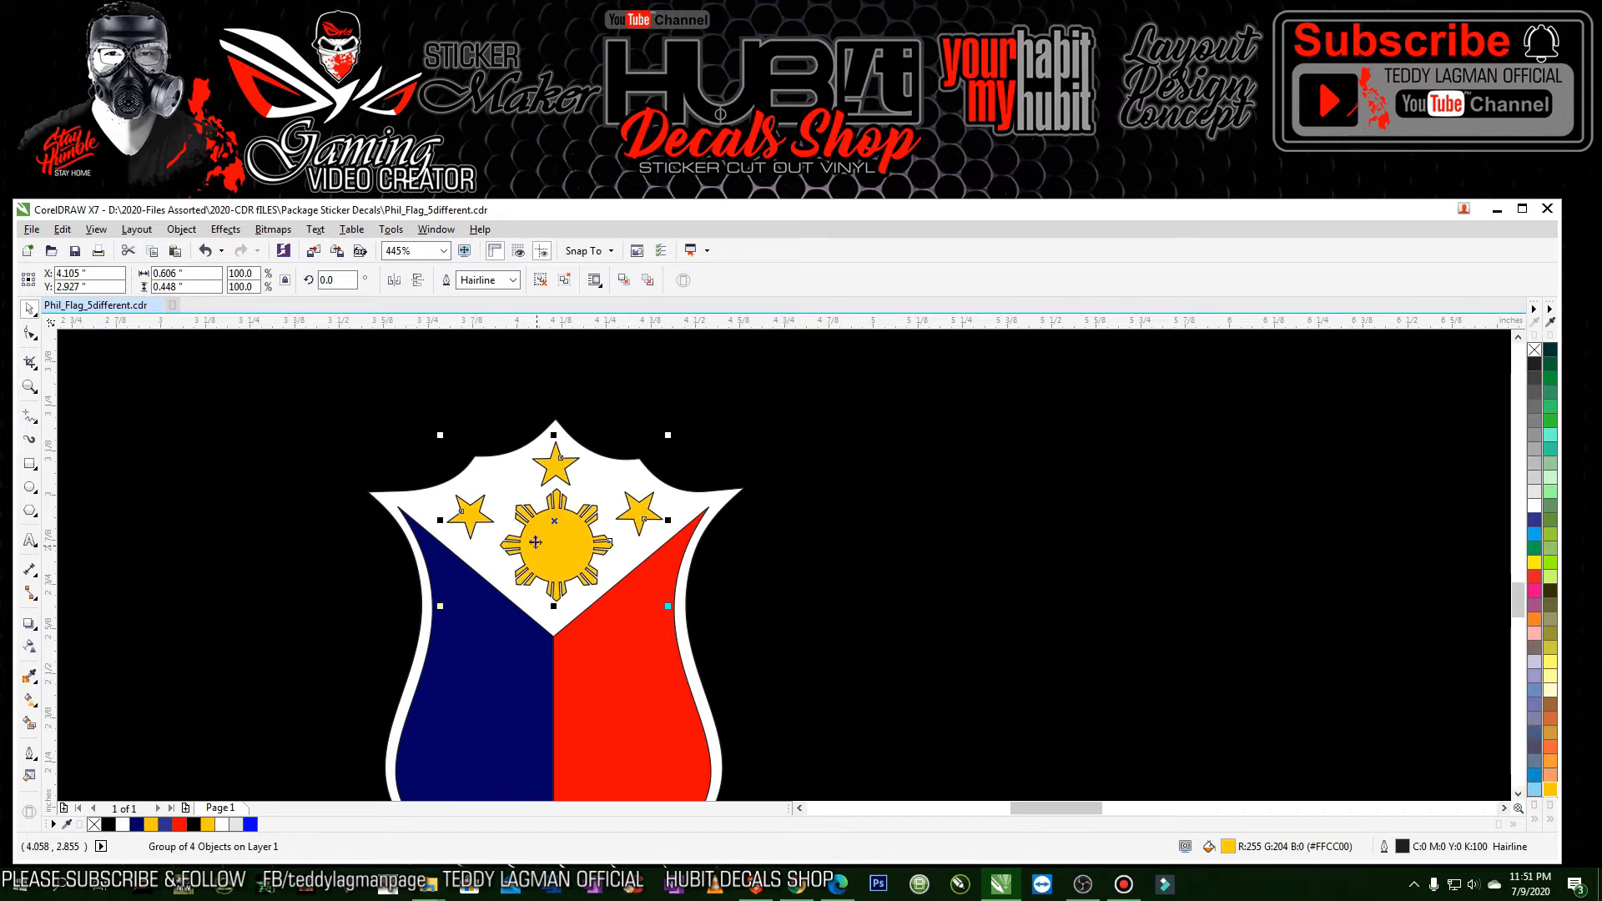
- Remove the outlines from all the assembled pieces of the shield flag
{"action": "left_click_drag", "start_coordinate": [317, 407], "coordinate": [944, 716]}
{"action": "scroll", "coordinate": [780, 628], "scroll_direction": "down", "scroll_amount": 5}
{"action": "key", "text": "F4"}
{"action": "key", "text": "F2"}
{"action": "left_click_drag", "start_coordinate": [302, 588], "coordinate": [487, 736]}
{"action": "left_click_drag", "start_coordinate": [521, 377], "coordinate": [857, 699]}
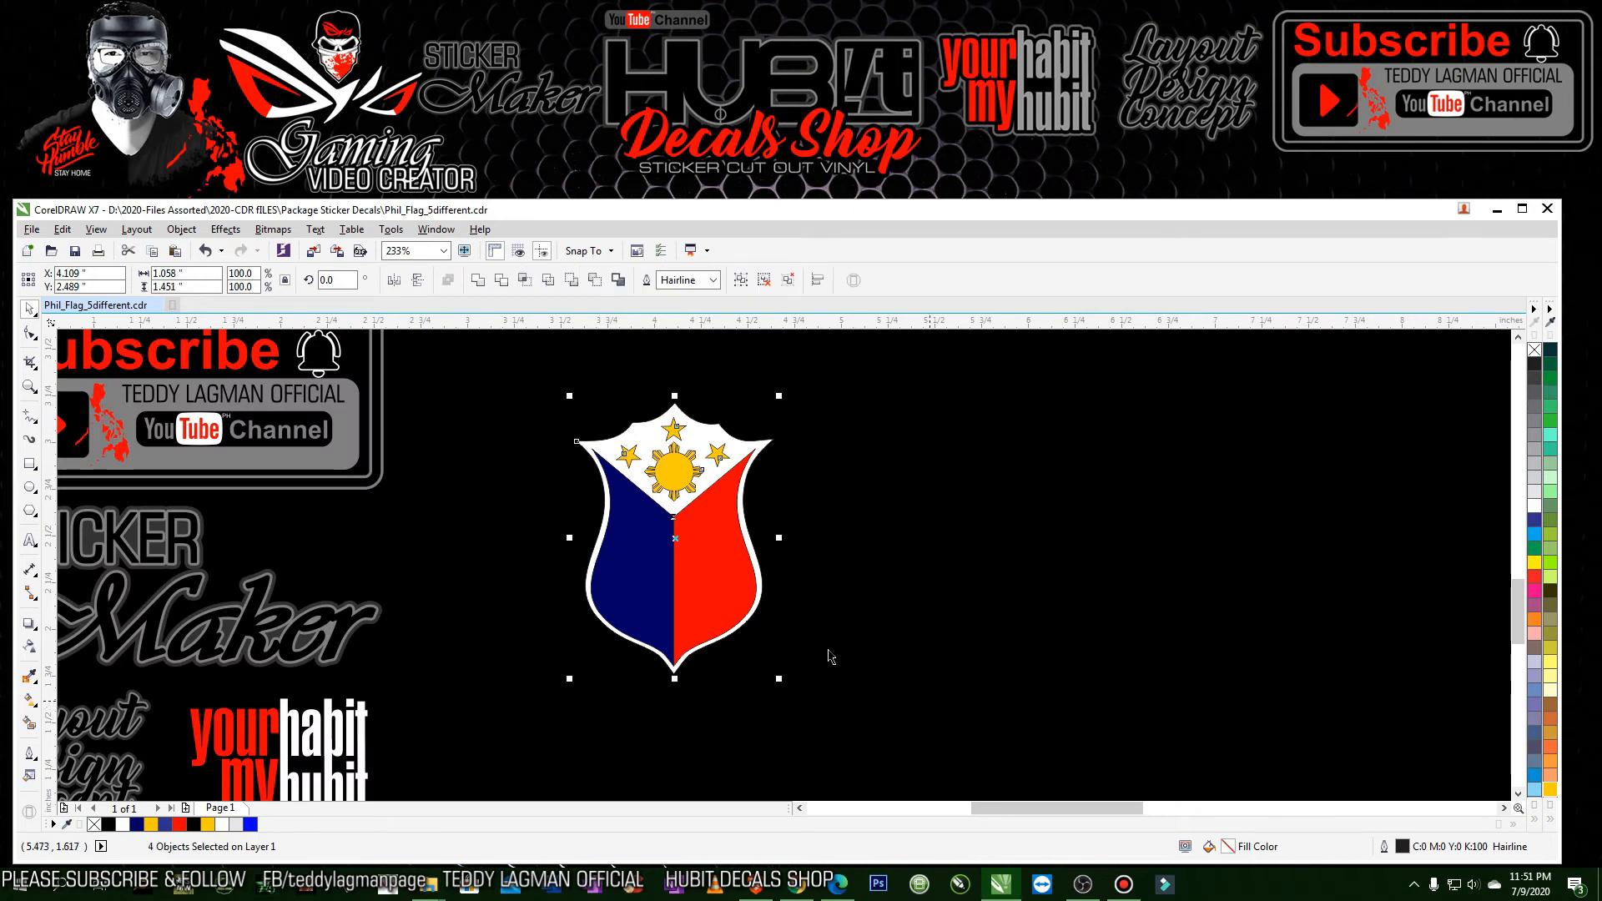
{"action": "left_click", "coordinate": [29, 756]}
{"action": "left_click", "coordinate": [83, 659]}
{"action": "left_click", "coordinate": [865, 610]}
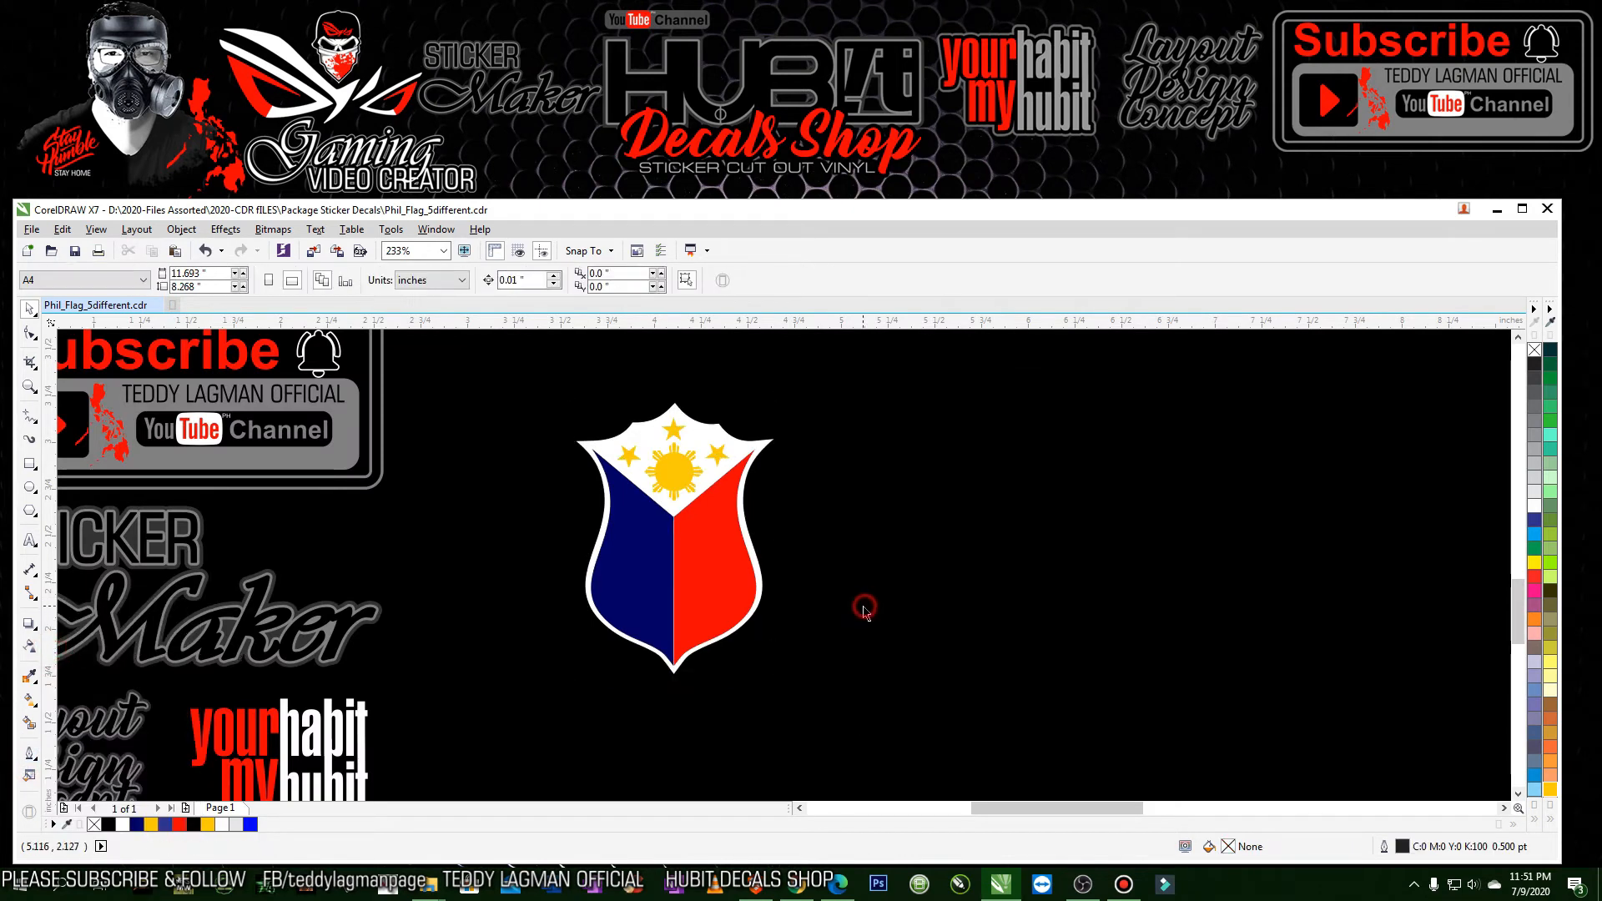
- Group the apple body and leaf outlines and place a copy on the black page beside the shield flag
{"action": "scroll", "coordinate": [865, 611], "scroll_direction": "down", "scroll_amount": 5}
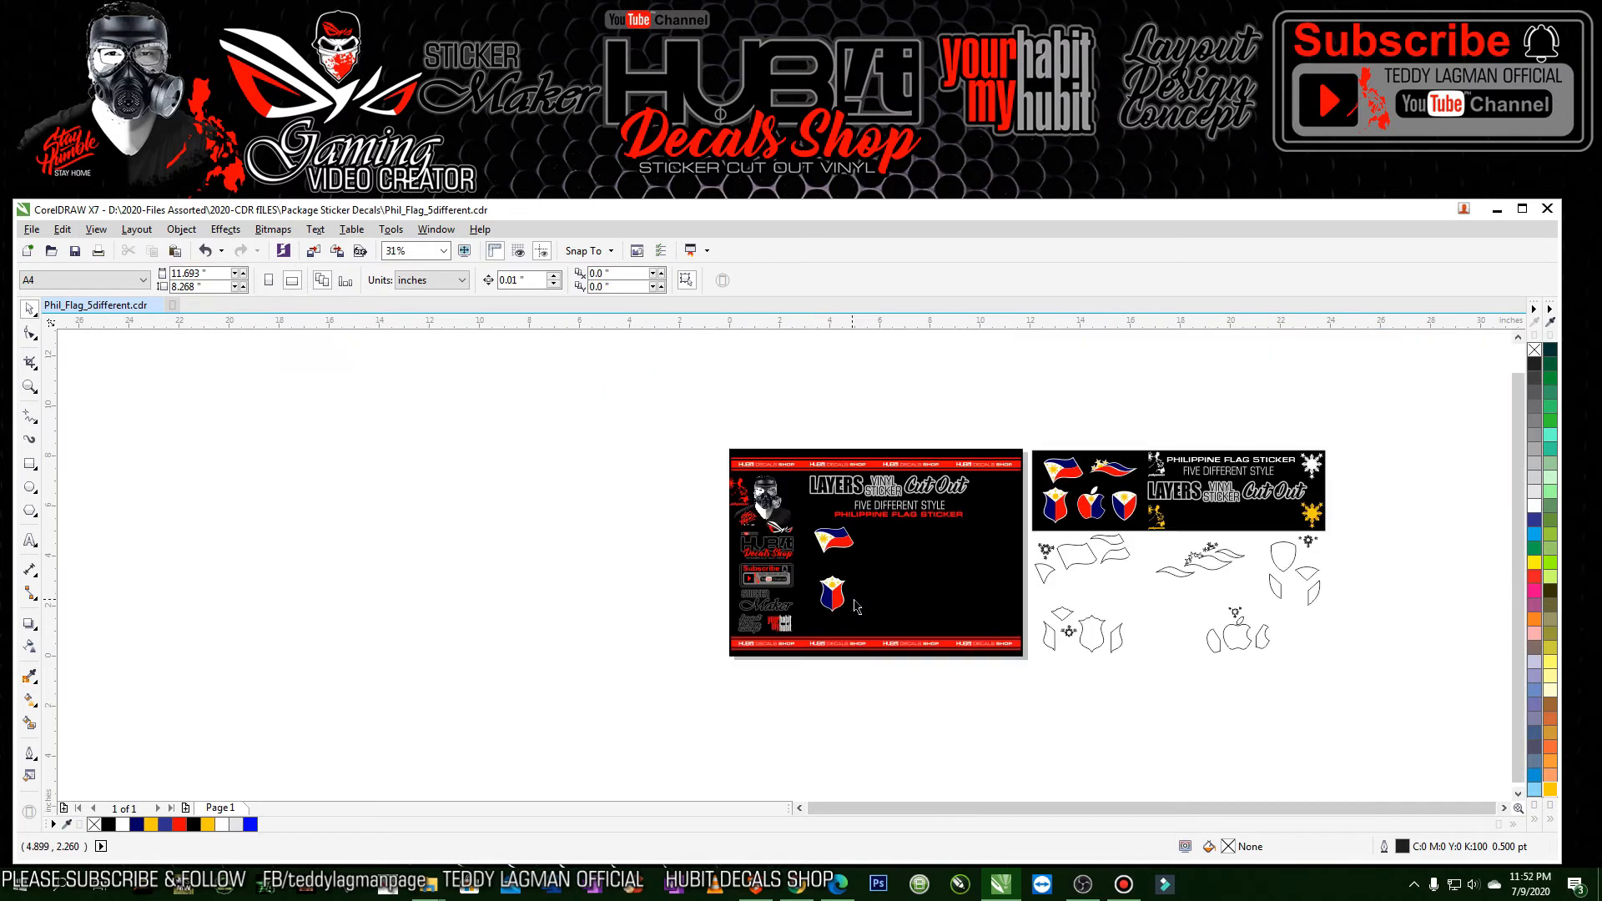
{"action": "left_click_drag", "start_coordinate": [732, 451], "coordinate": [1445, 720]}
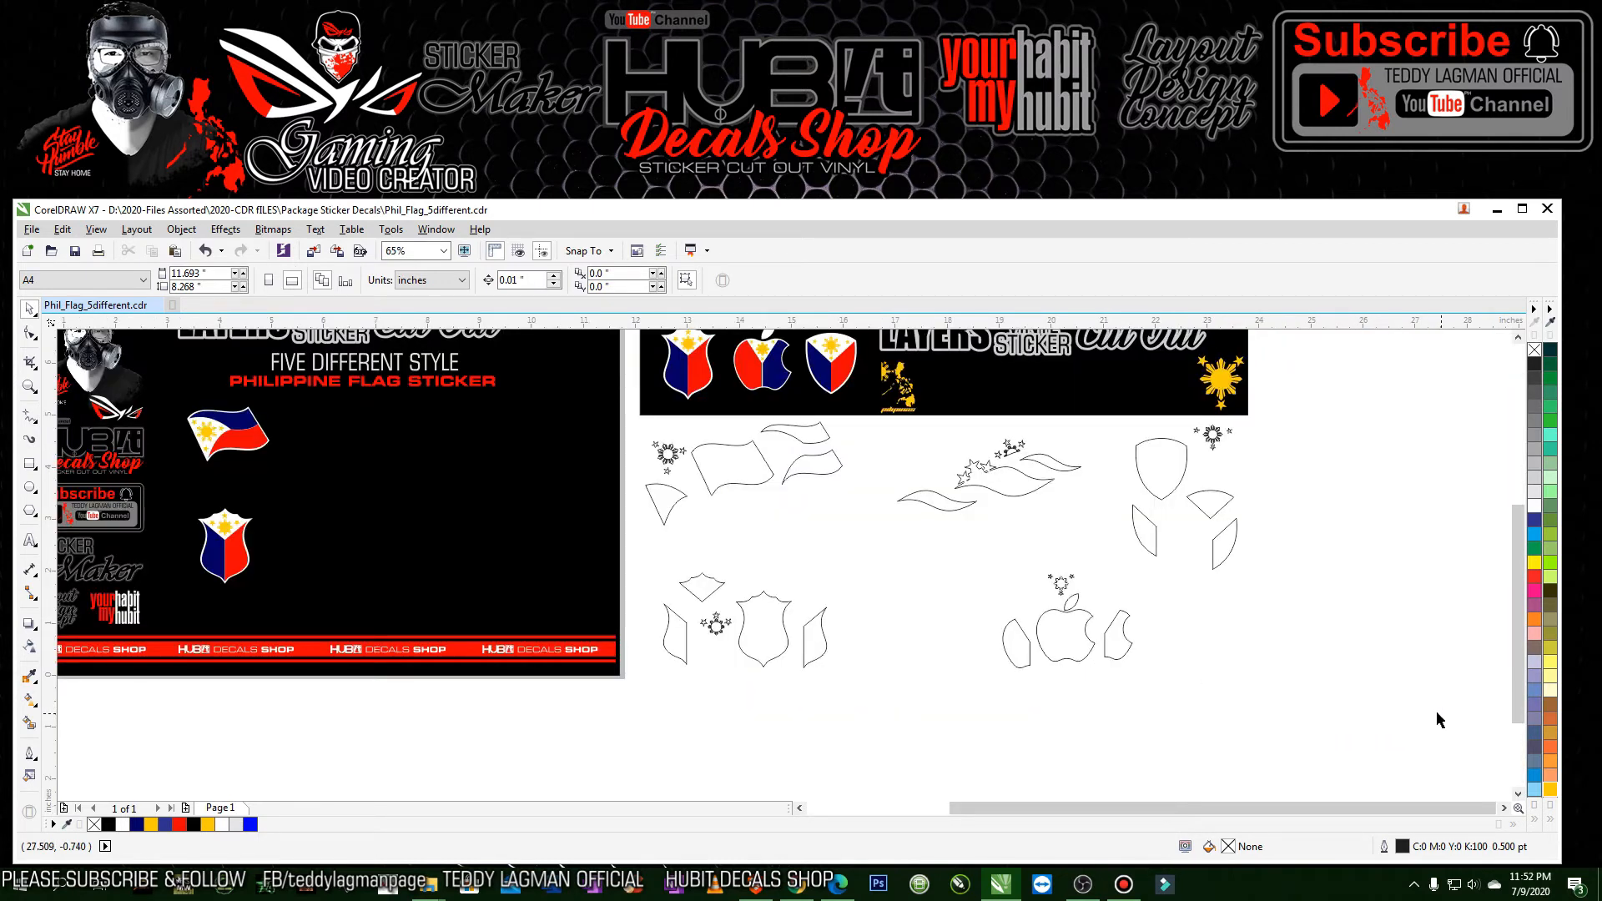
{"action": "left_click", "coordinate": [1053, 661]}
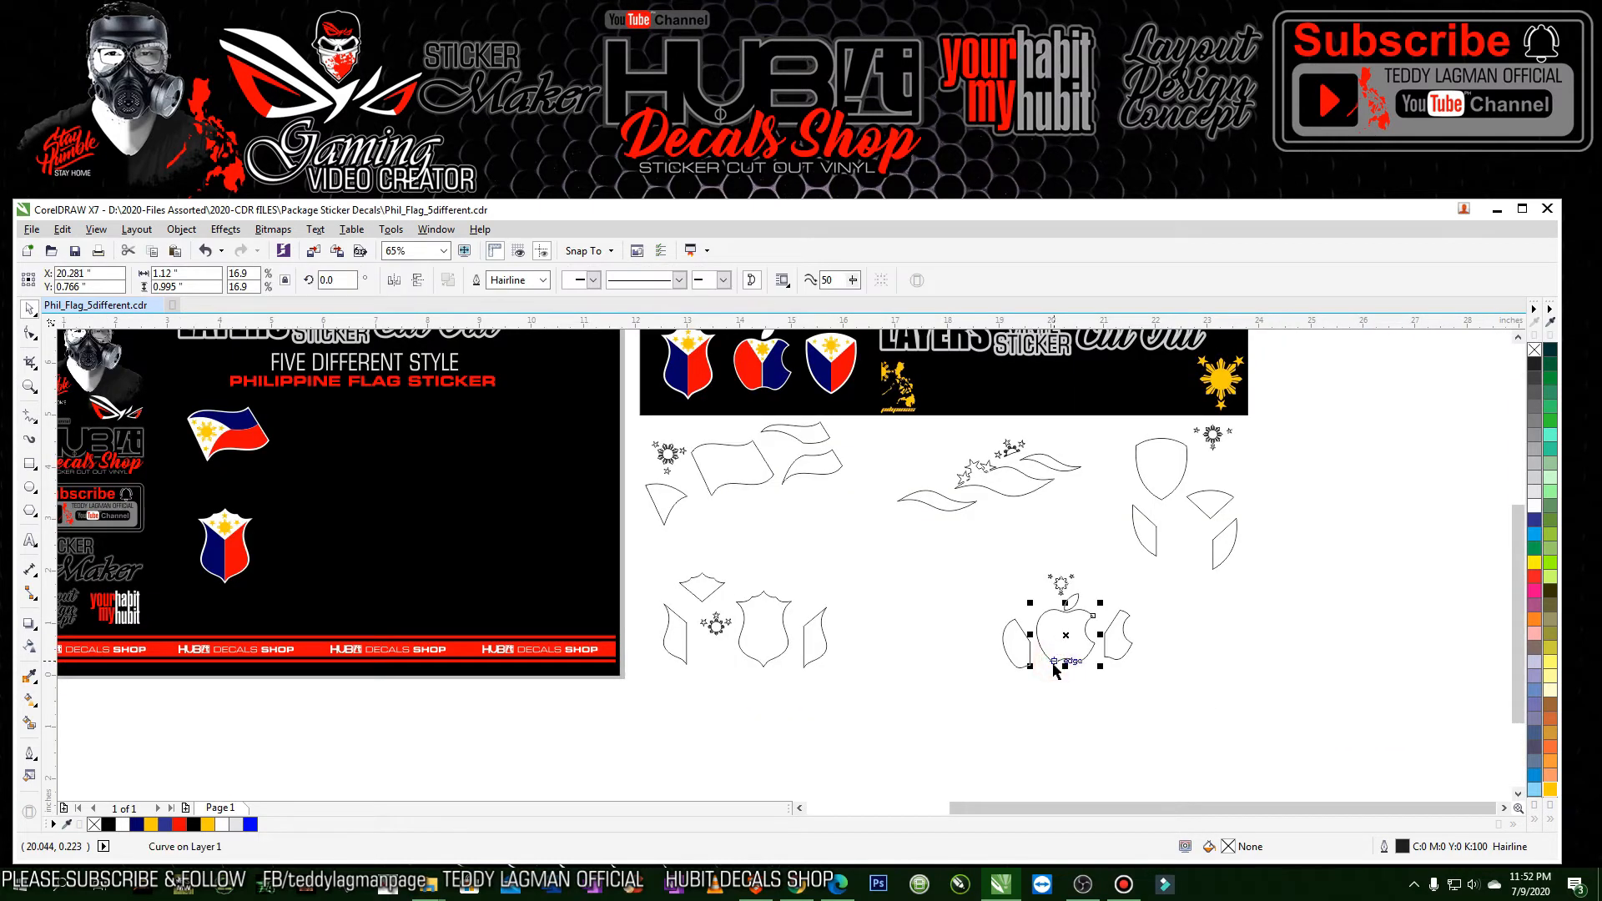
{"action": "left_click", "coordinate": [1078, 603]}
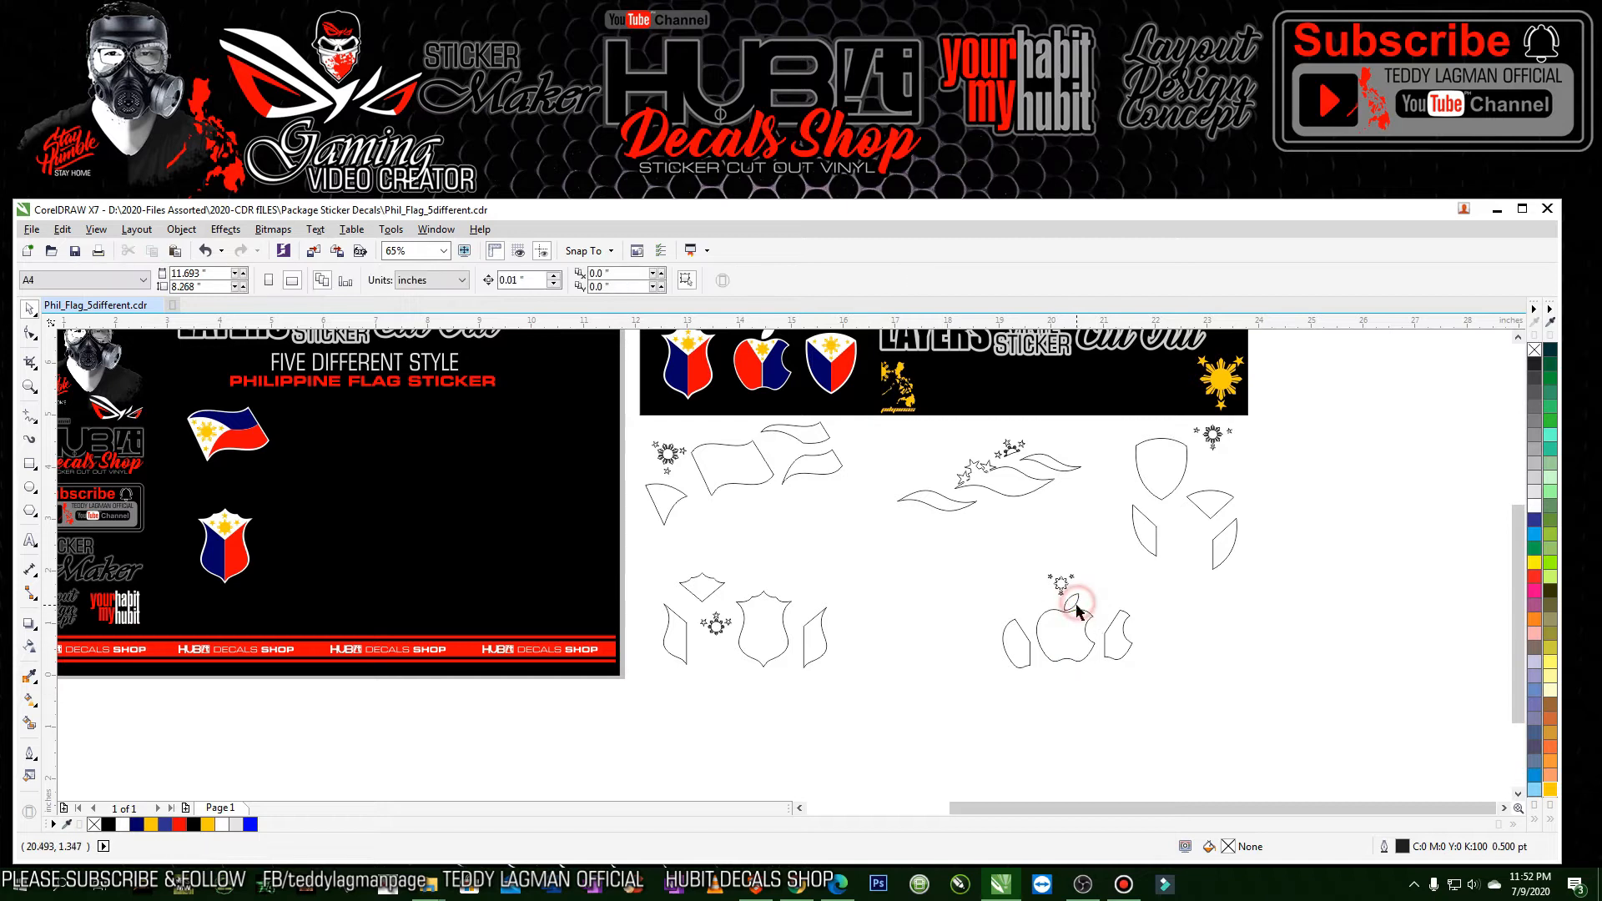
{"action": "left_click", "coordinate": [1076, 601]}
{"action": "left_click", "coordinate": [1049, 616], "text": "shift"}
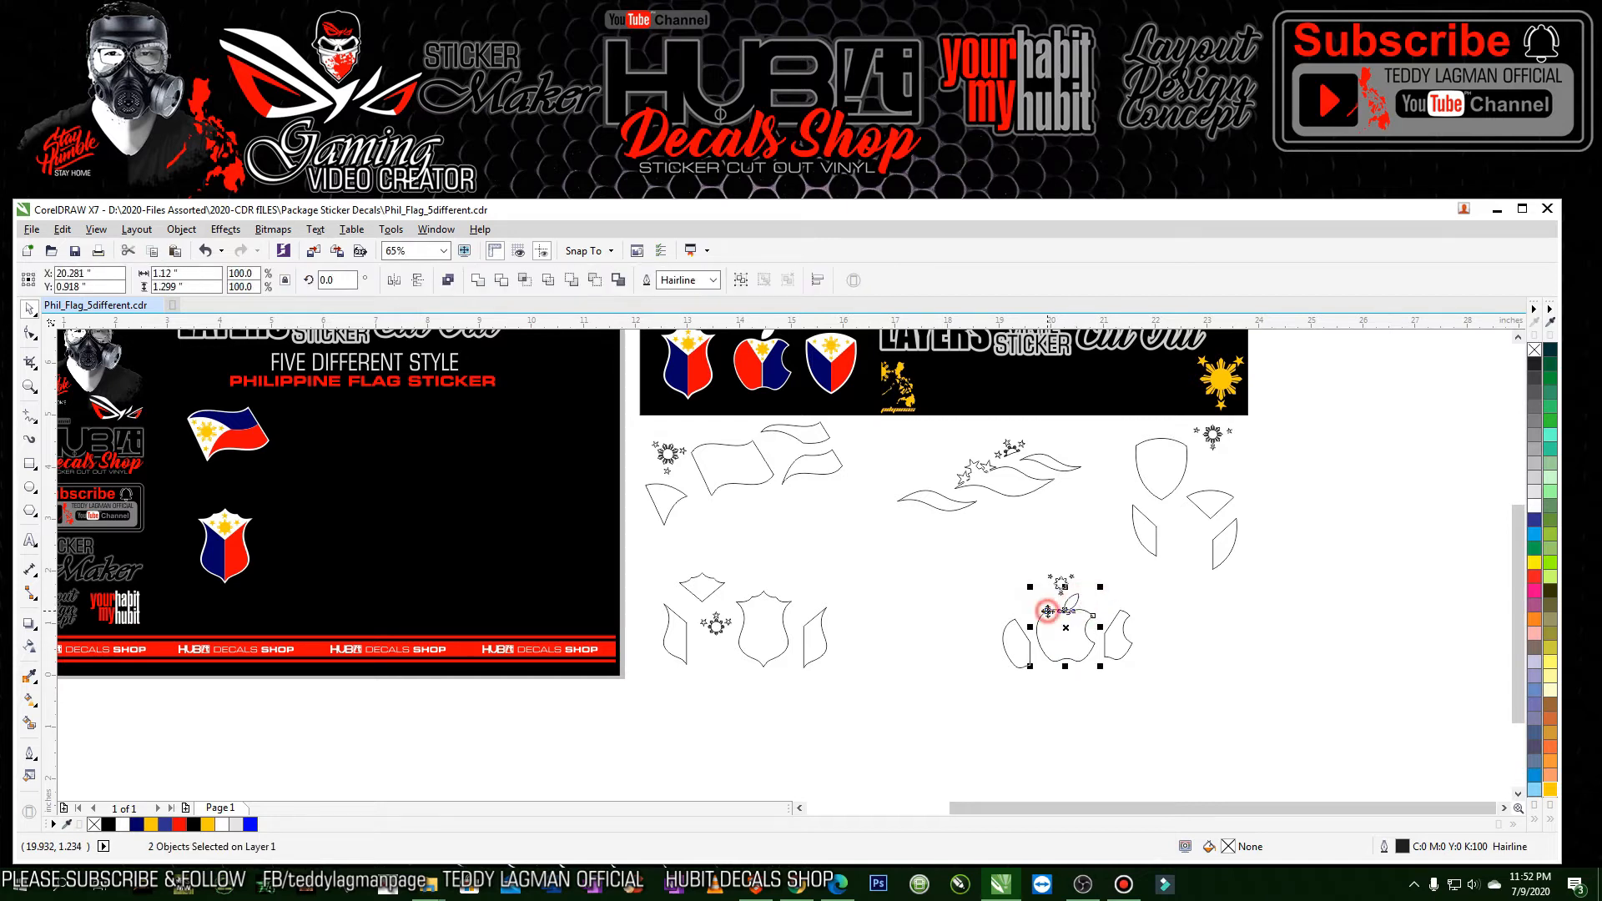
{"action": "key", "text": "ctrl+g"}
{"action": "left_click_drag", "start_coordinate": [1071, 630], "coordinate": [328, 548]}
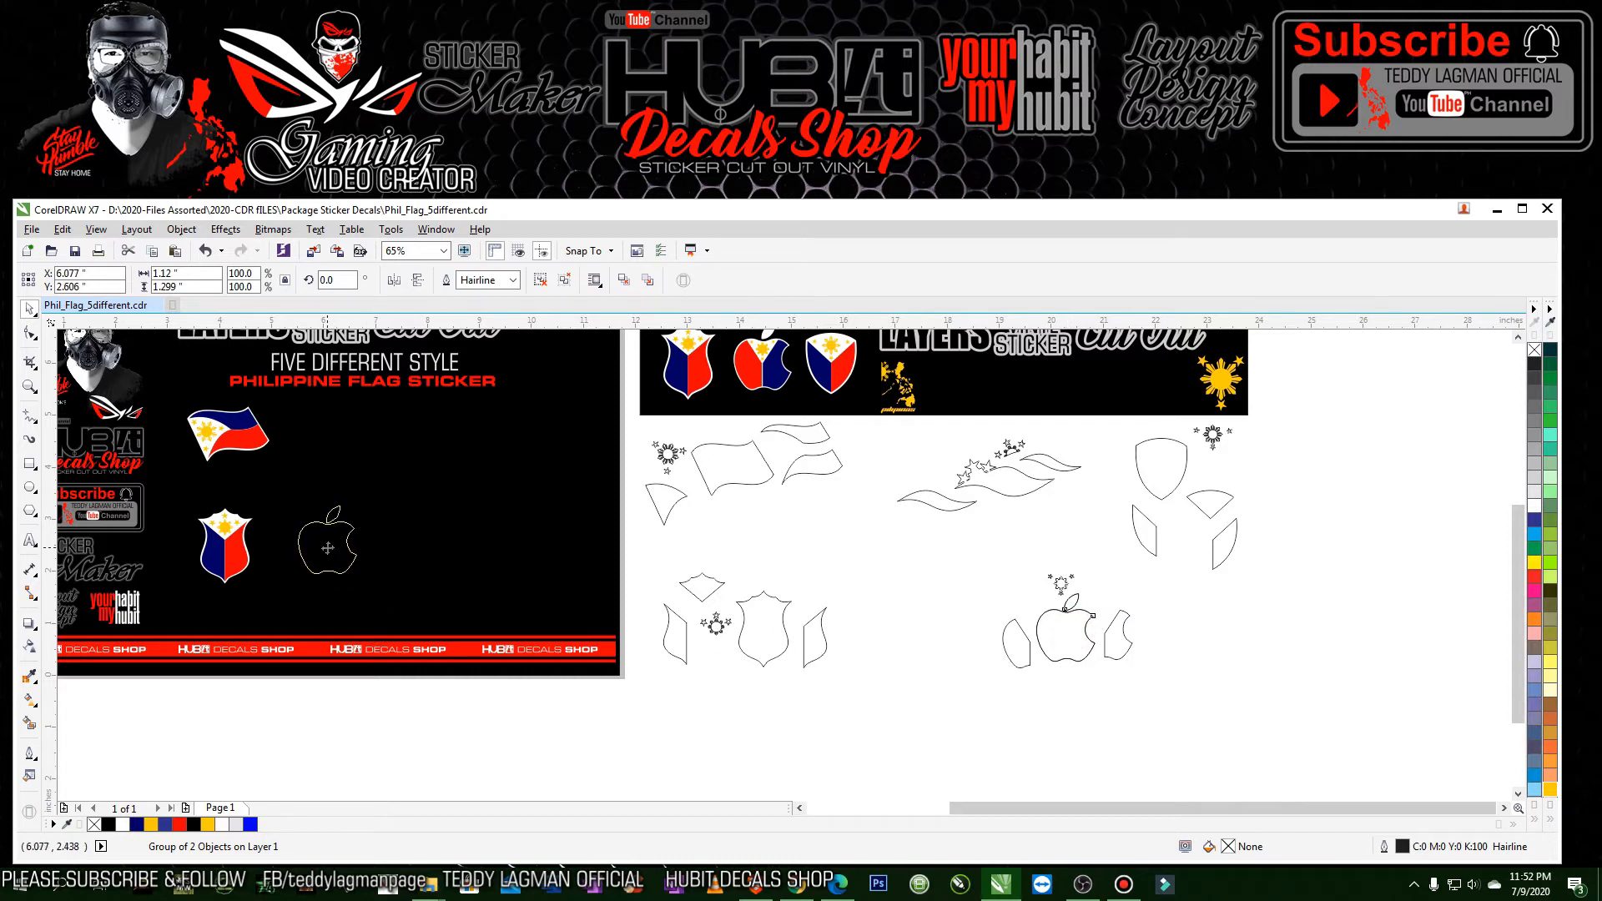
{"action": "left_click_drag", "start_coordinate": [328, 549], "coordinate": [328, 549]}
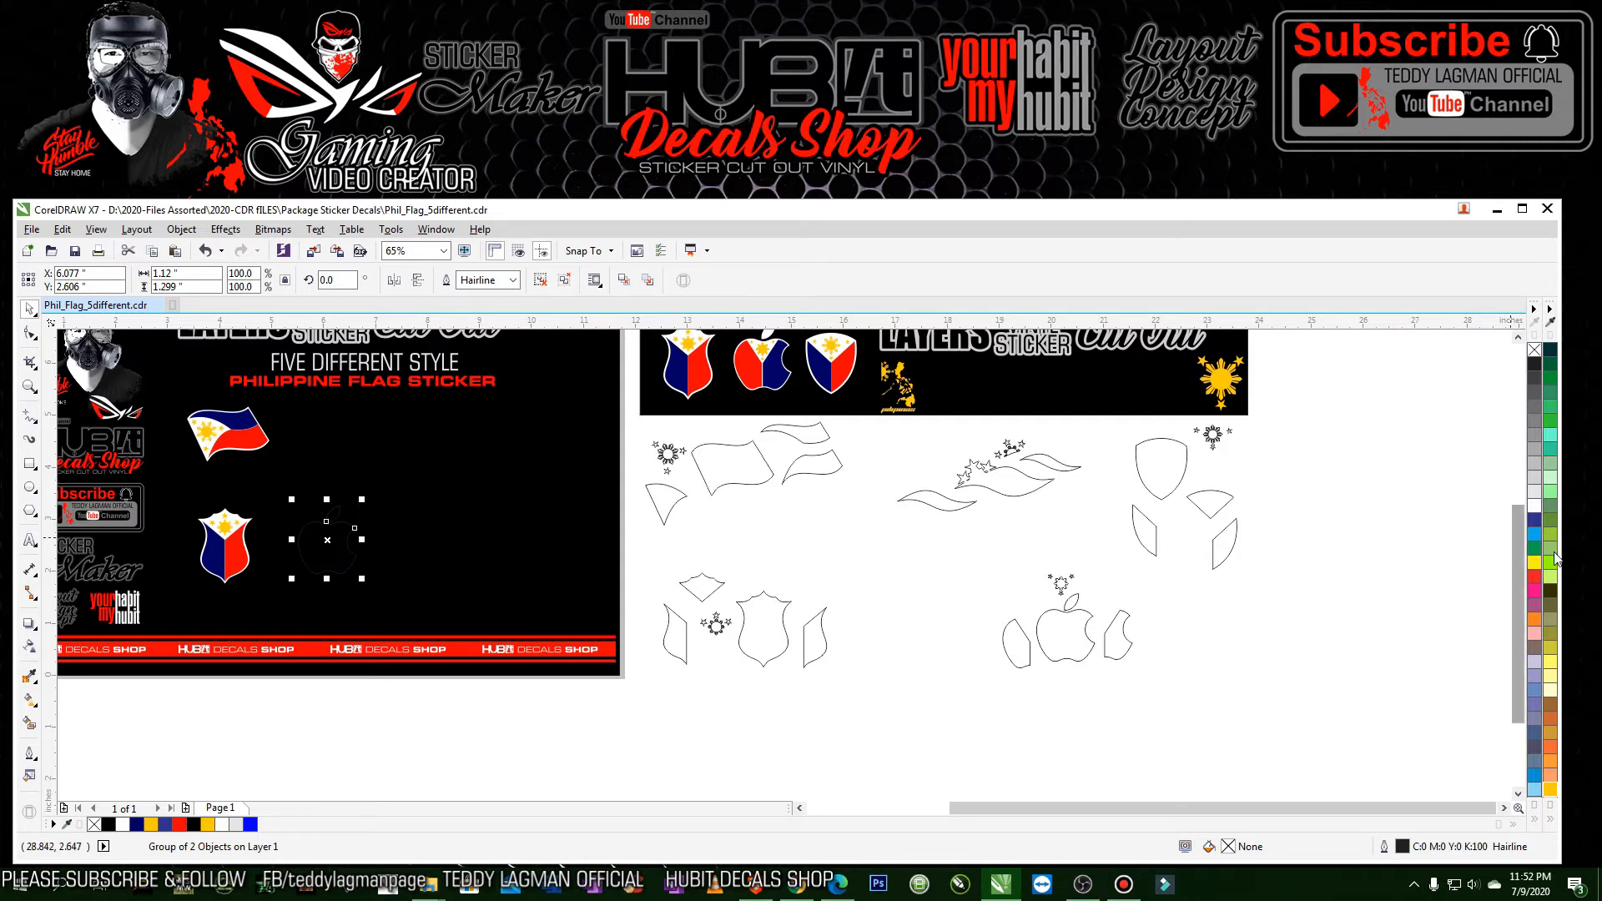
- Fill the apple copy on the black page white, and copy the left apple piece onto it in navy (#000066)
{"action": "left_click", "coordinate": [1534, 506]}
{"action": "left_click", "coordinate": [672, 747]}
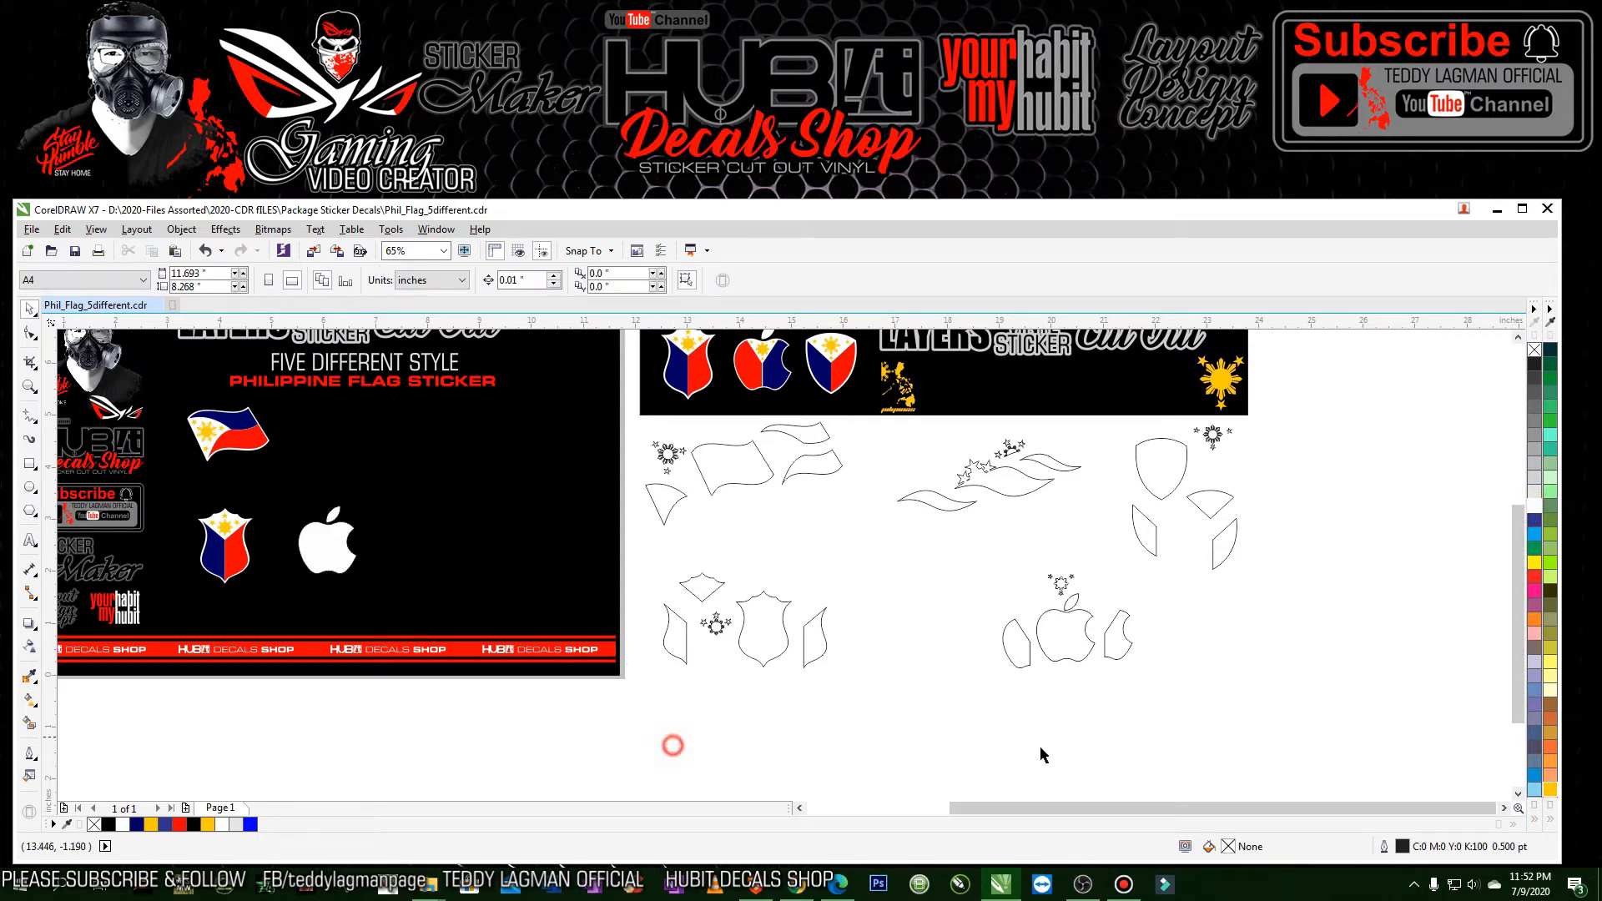
{"action": "left_click", "coordinate": [1031, 673]}
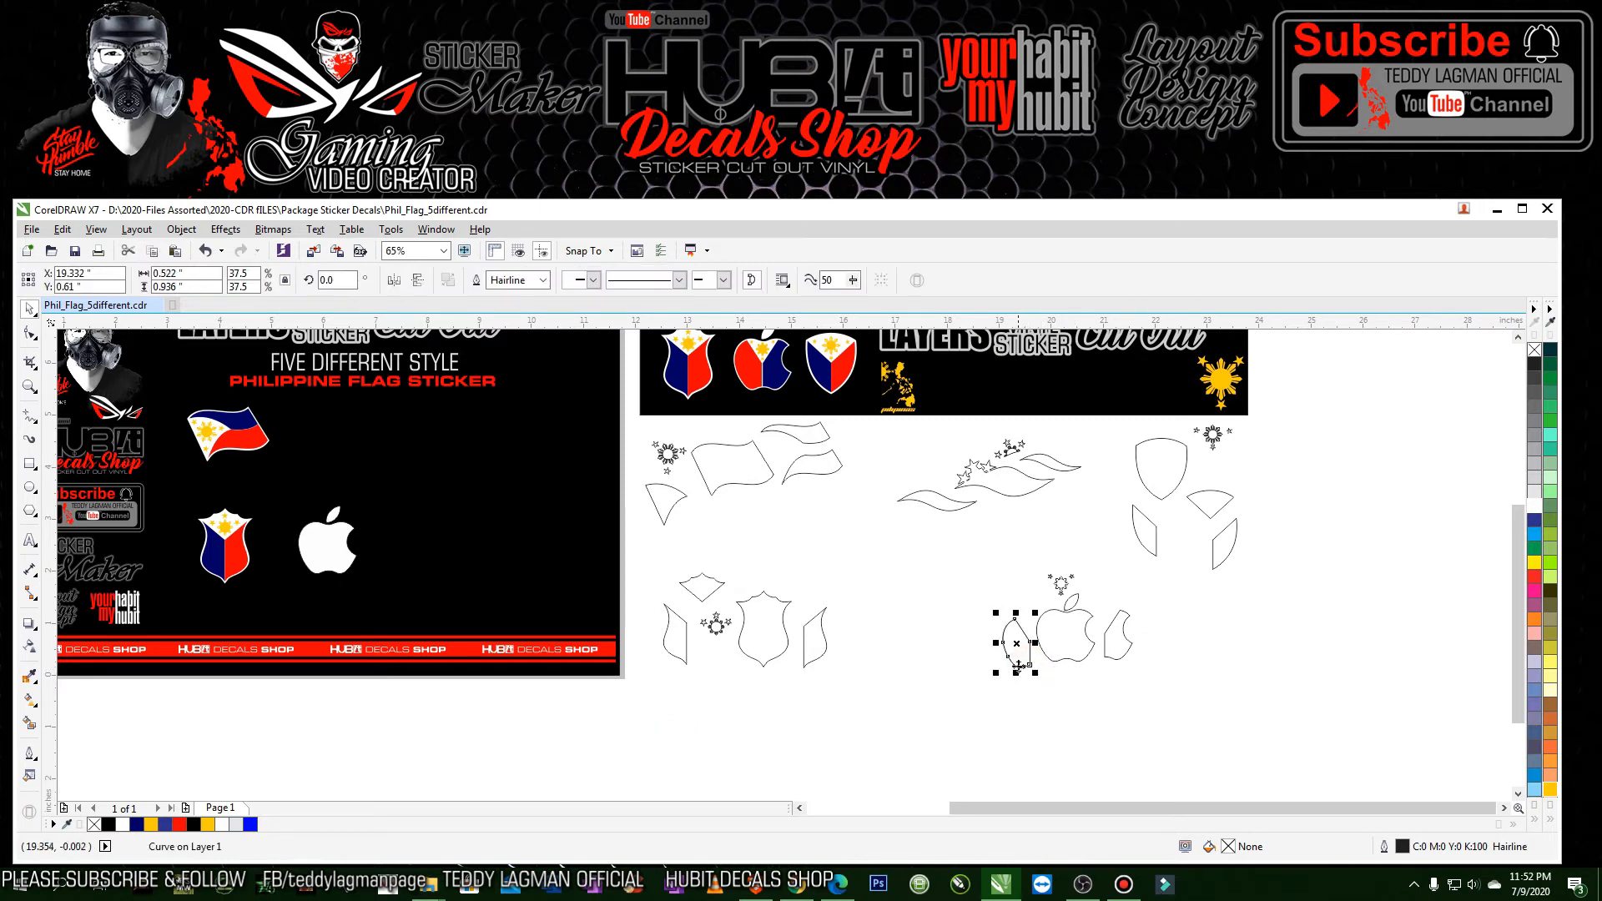
{"action": "left_click_drag", "start_coordinate": [1029, 667], "coordinate": [313, 535]}
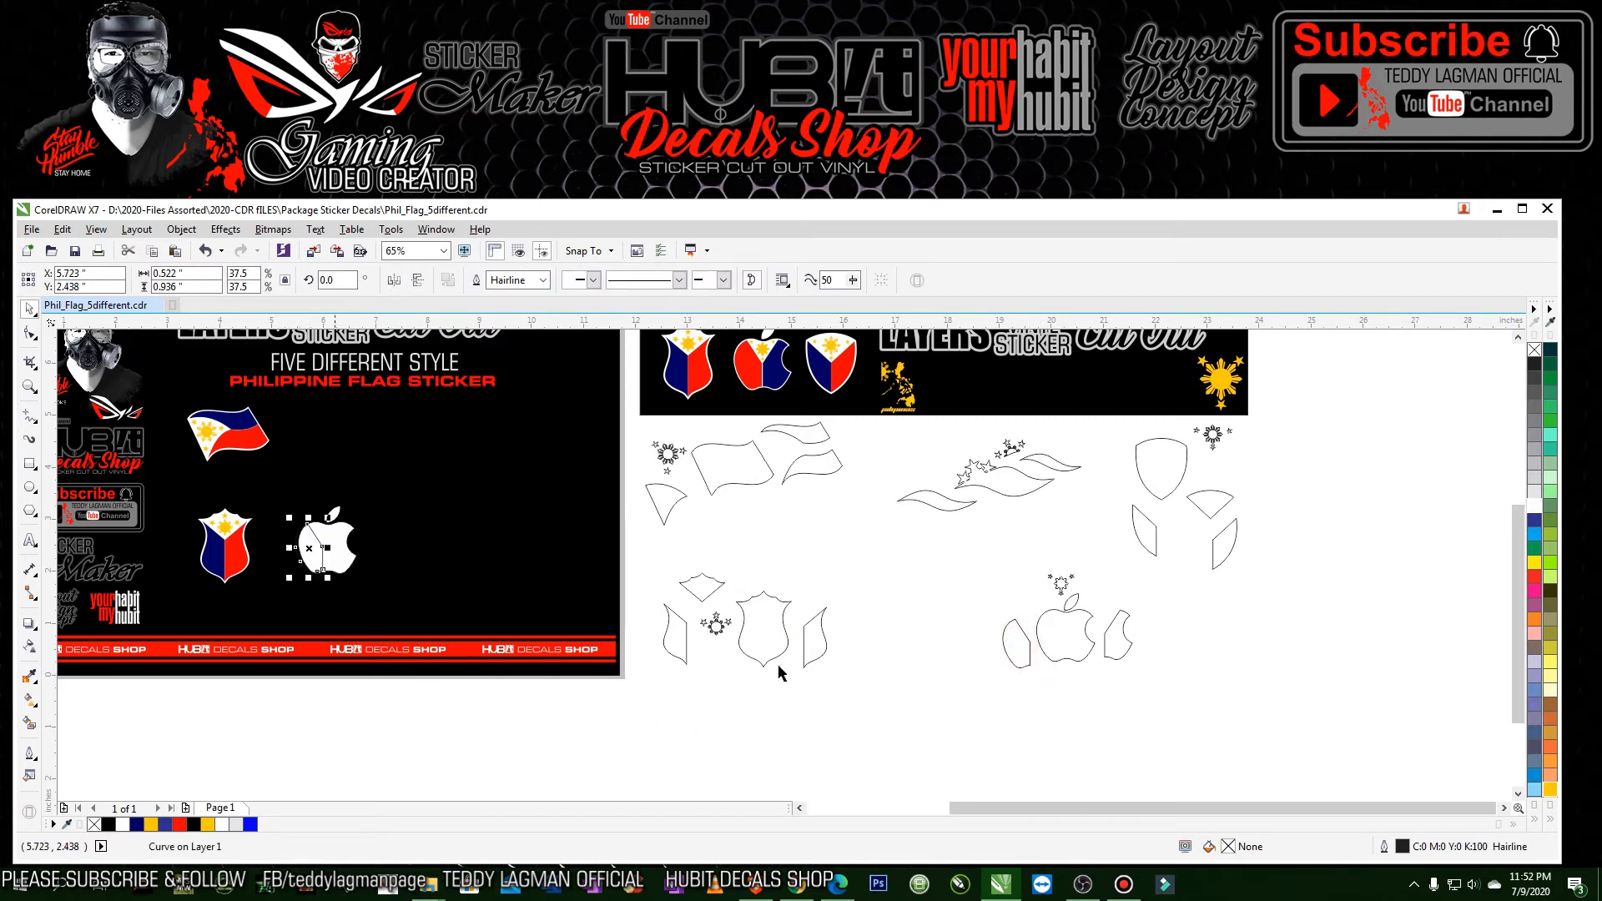
{"action": "left_click", "coordinate": [1550, 825]}
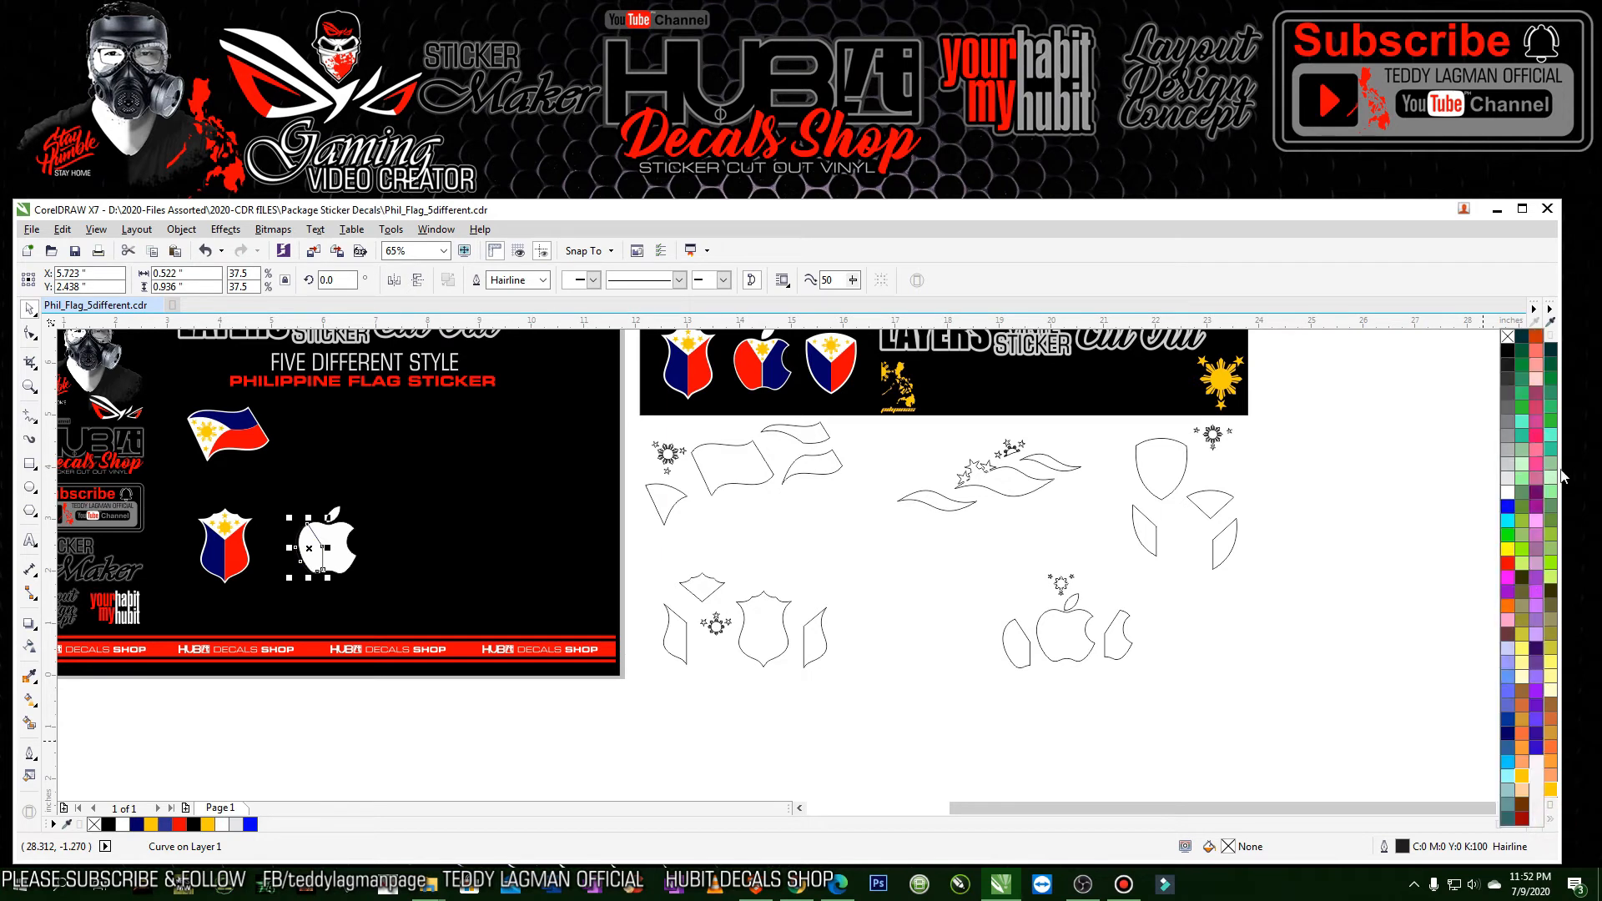
{"action": "left_click", "coordinate": [1508, 732]}
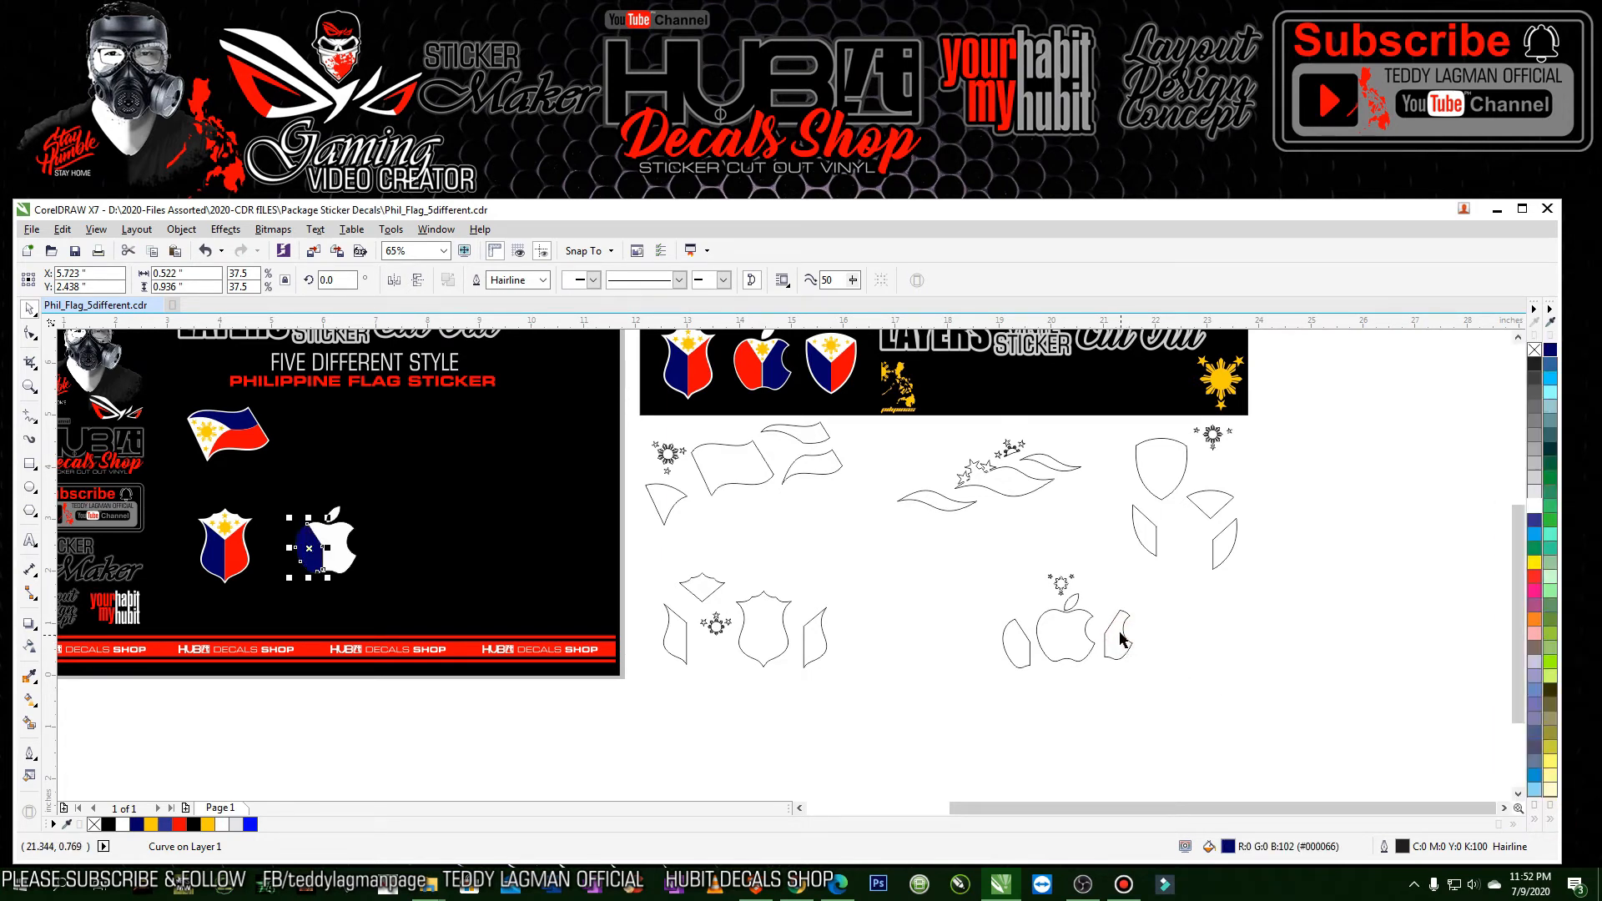
- Copy the right apple piece with the bite onto the white apple and fill it red (#FF0000)
{"action": "left_click", "coordinate": [1126, 627]}
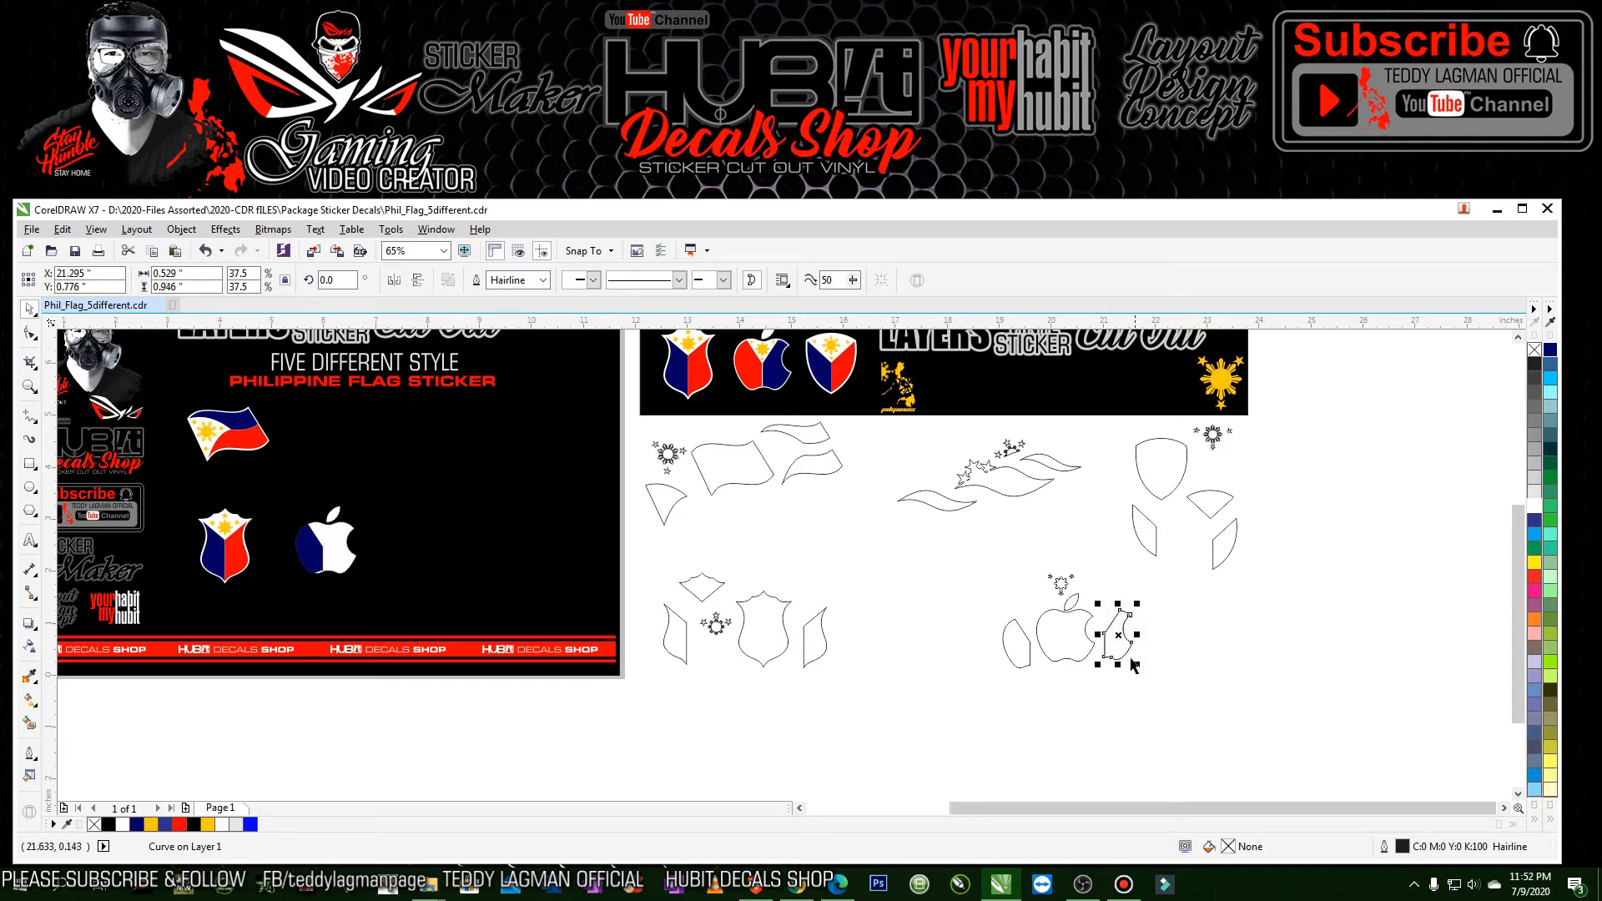
{"action": "left_click_drag", "start_coordinate": [1125, 641], "coordinate": [355, 549]}
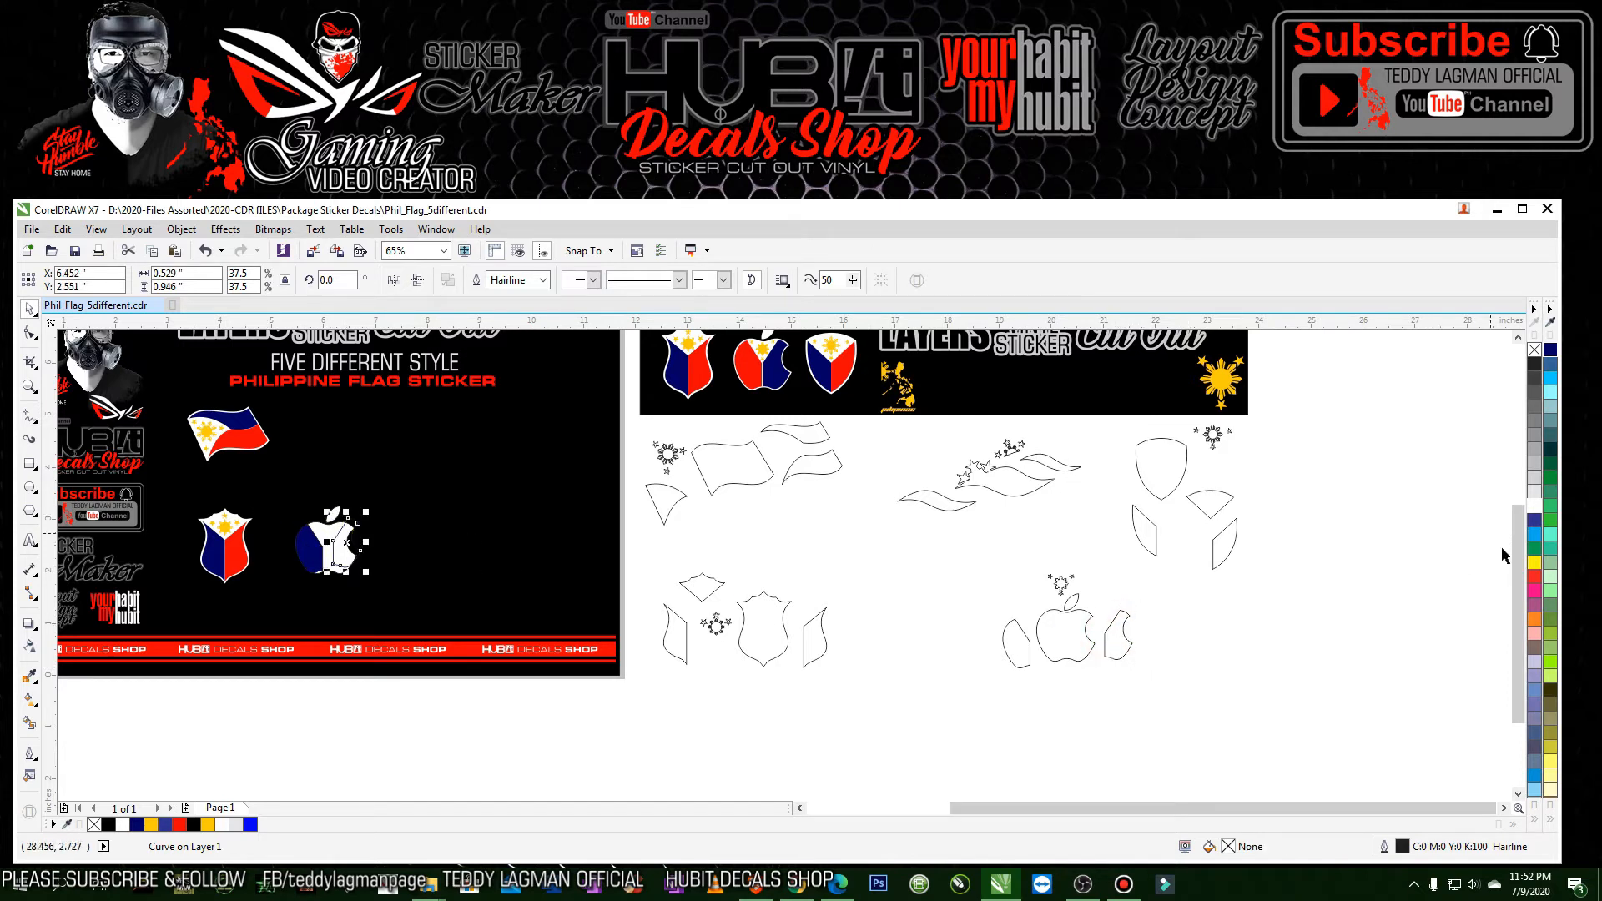
{"action": "left_click", "coordinate": [1551, 824]}
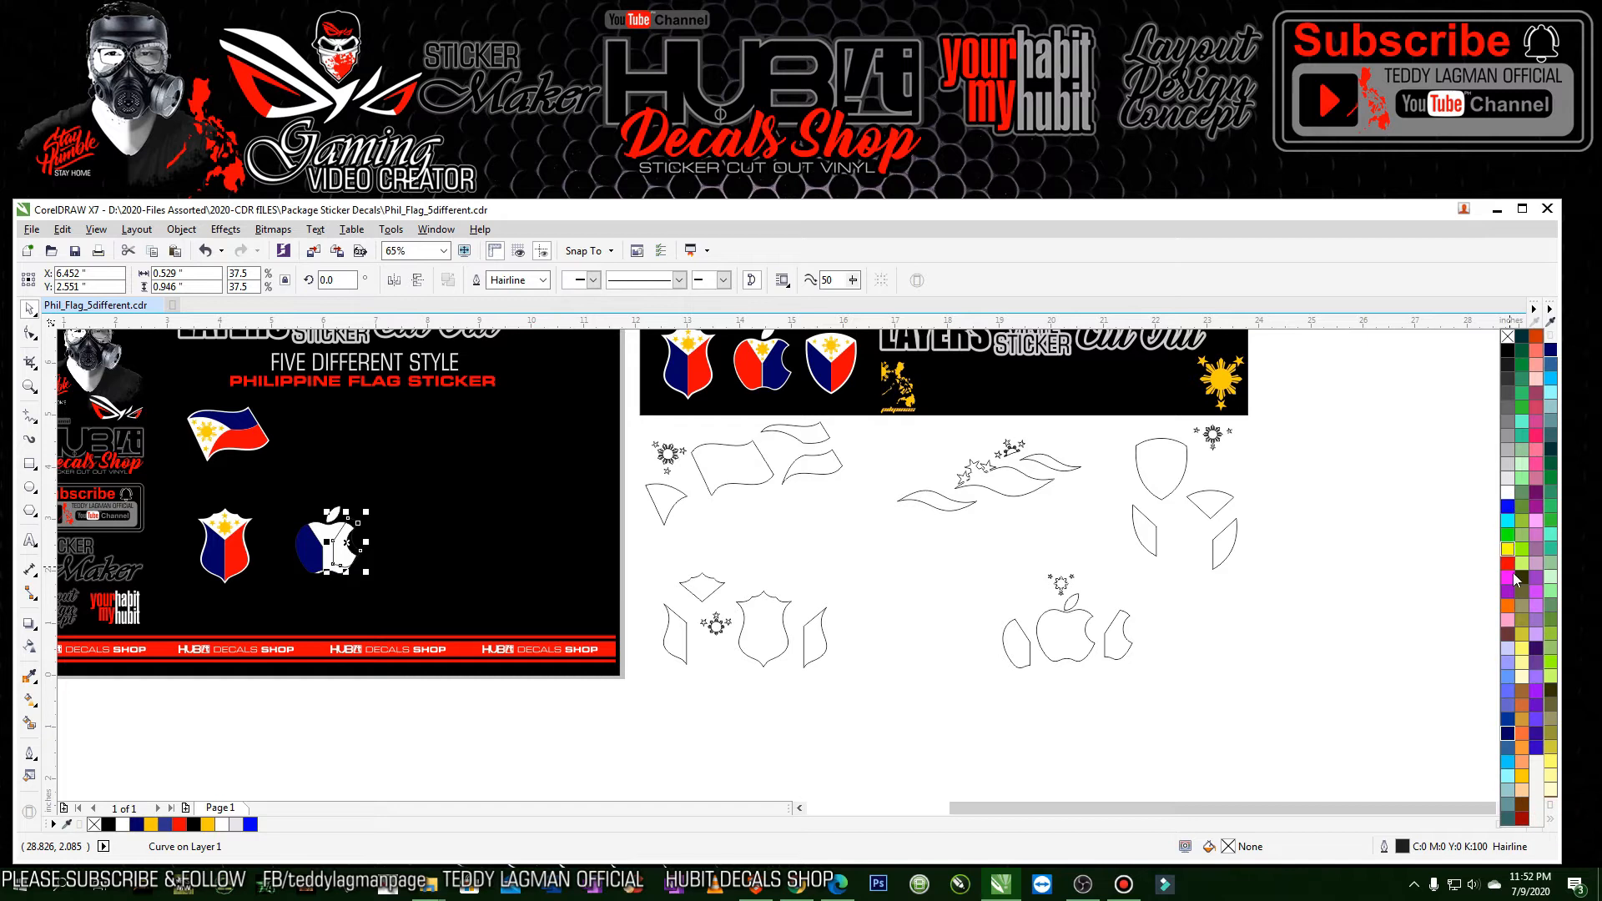
{"action": "left_click", "coordinate": [1509, 565]}
- Copy the apple's sun and stars group onto the white apple and fill it golden yellow (#FFCC00)
{"action": "left_click_drag", "start_coordinate": [1032, 562], "coordinate": [328, 526]}
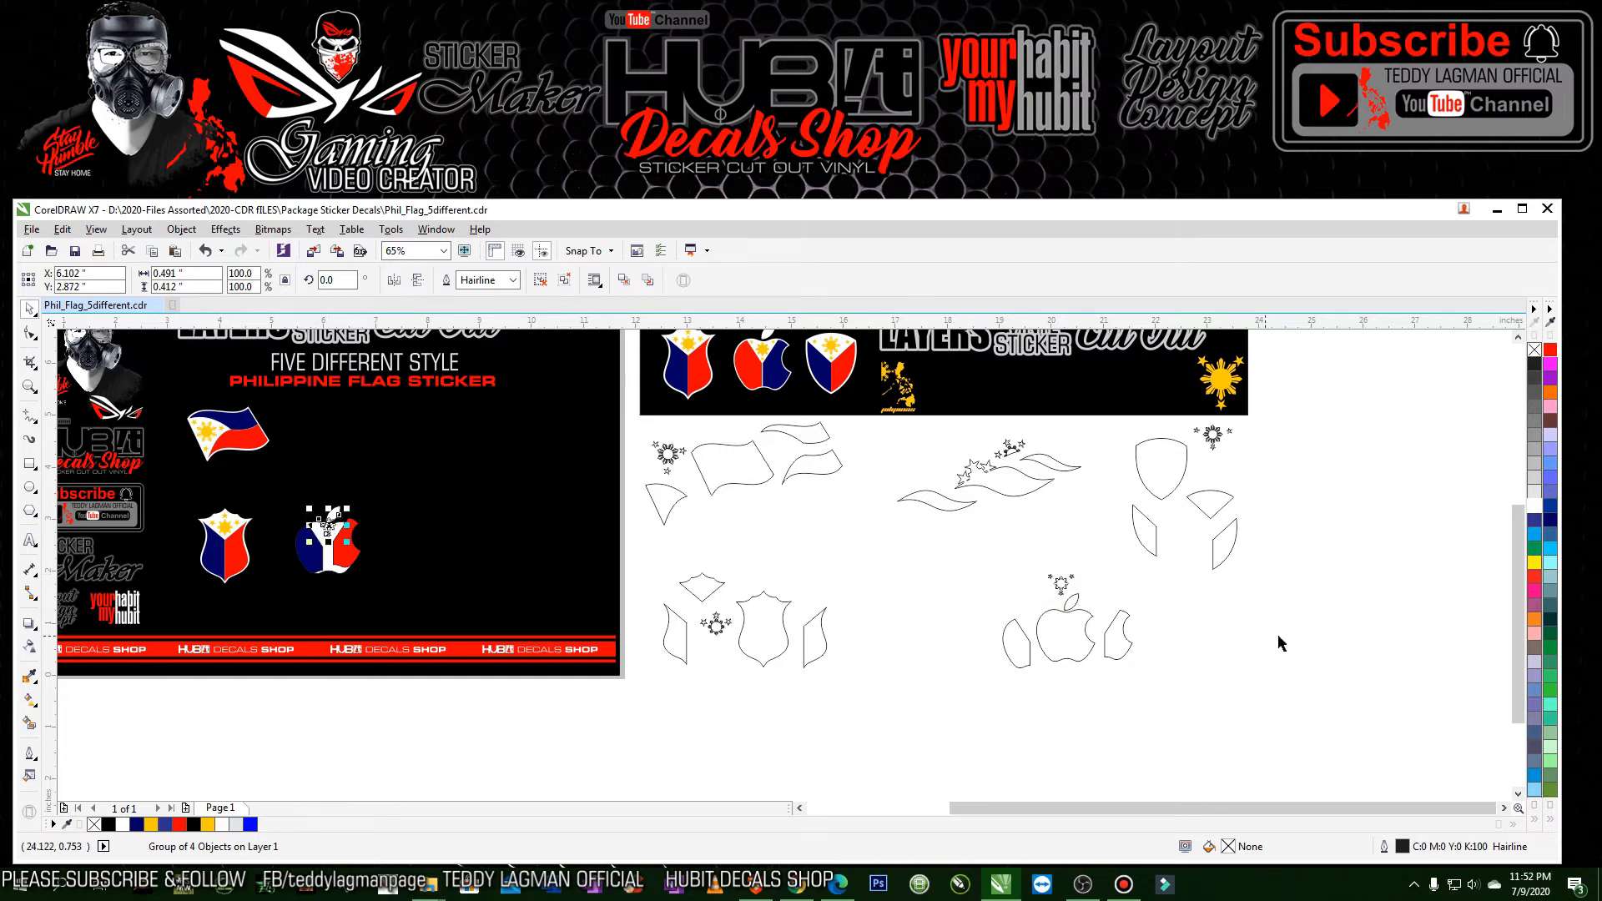
{"action": "left_click", "coordinate": [1550, 819]}
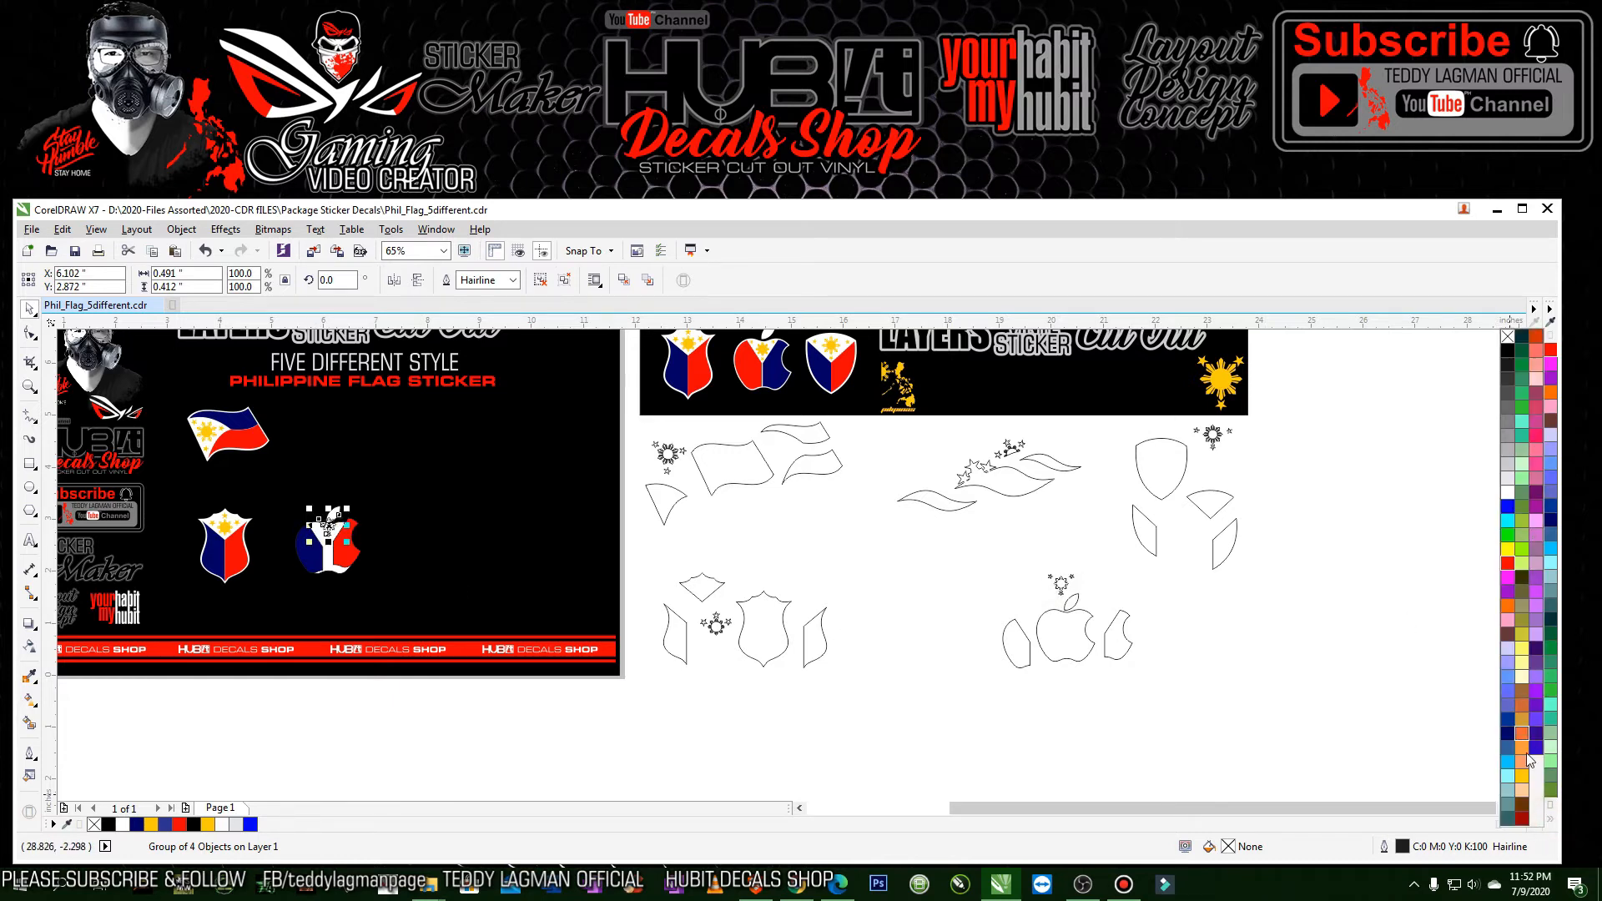
{"action": "left_click", "coordinate": [1522, 775]}
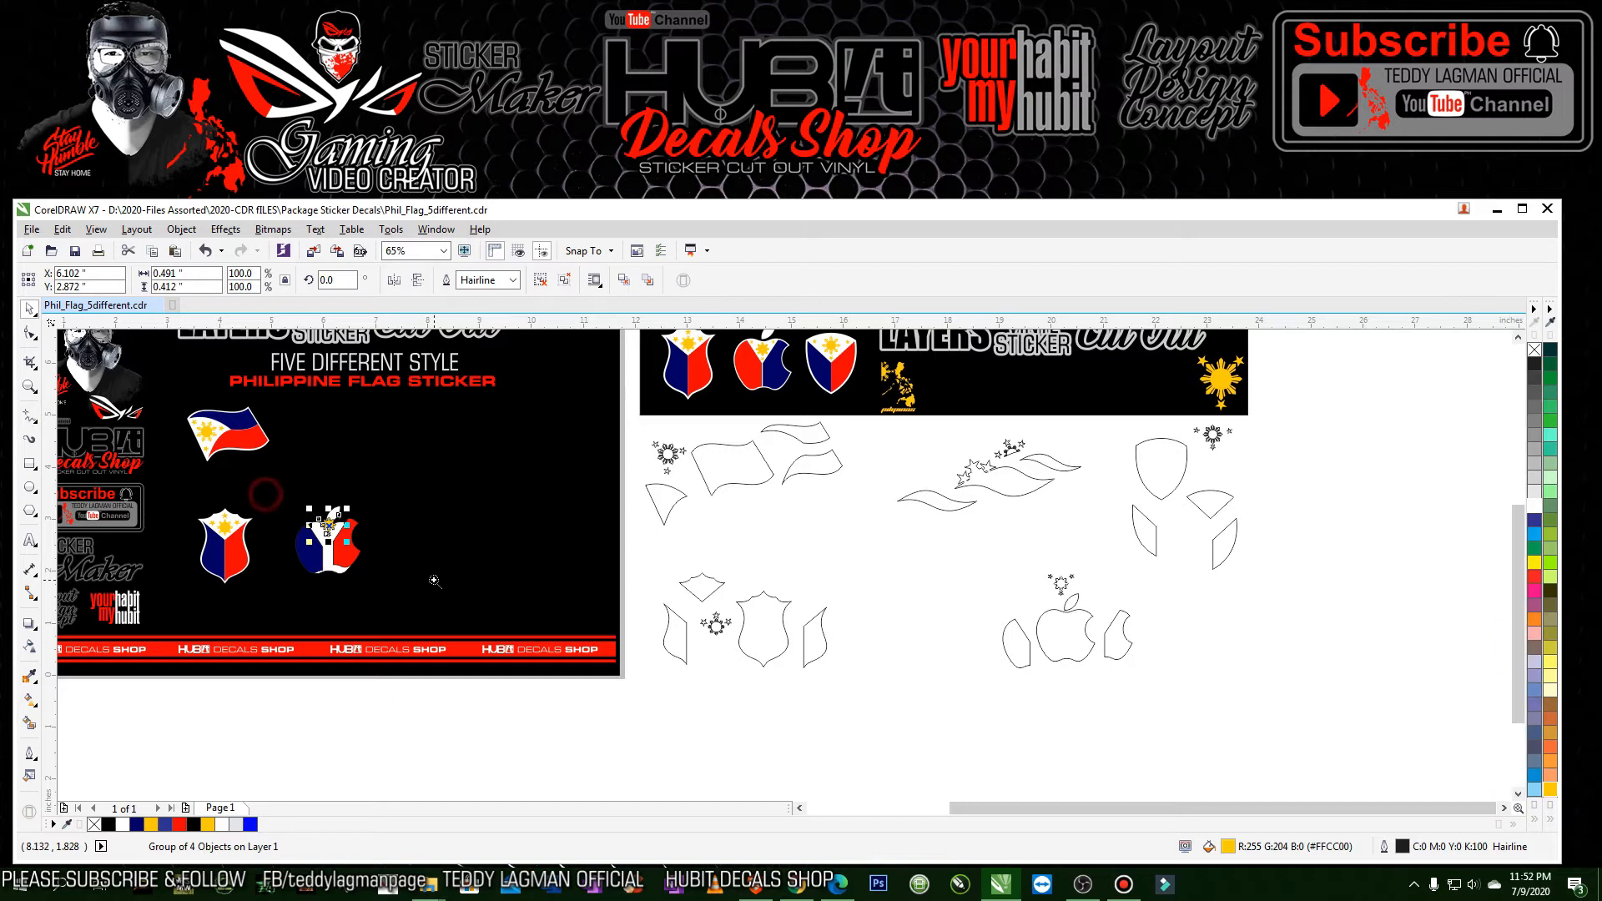
- Position the navy piece inside the apple's left half, leaving an even white border around its outer edge
{"action": "left_click_drag", "start_coordinate": [282, 482], "coordinate": [413, 596]}
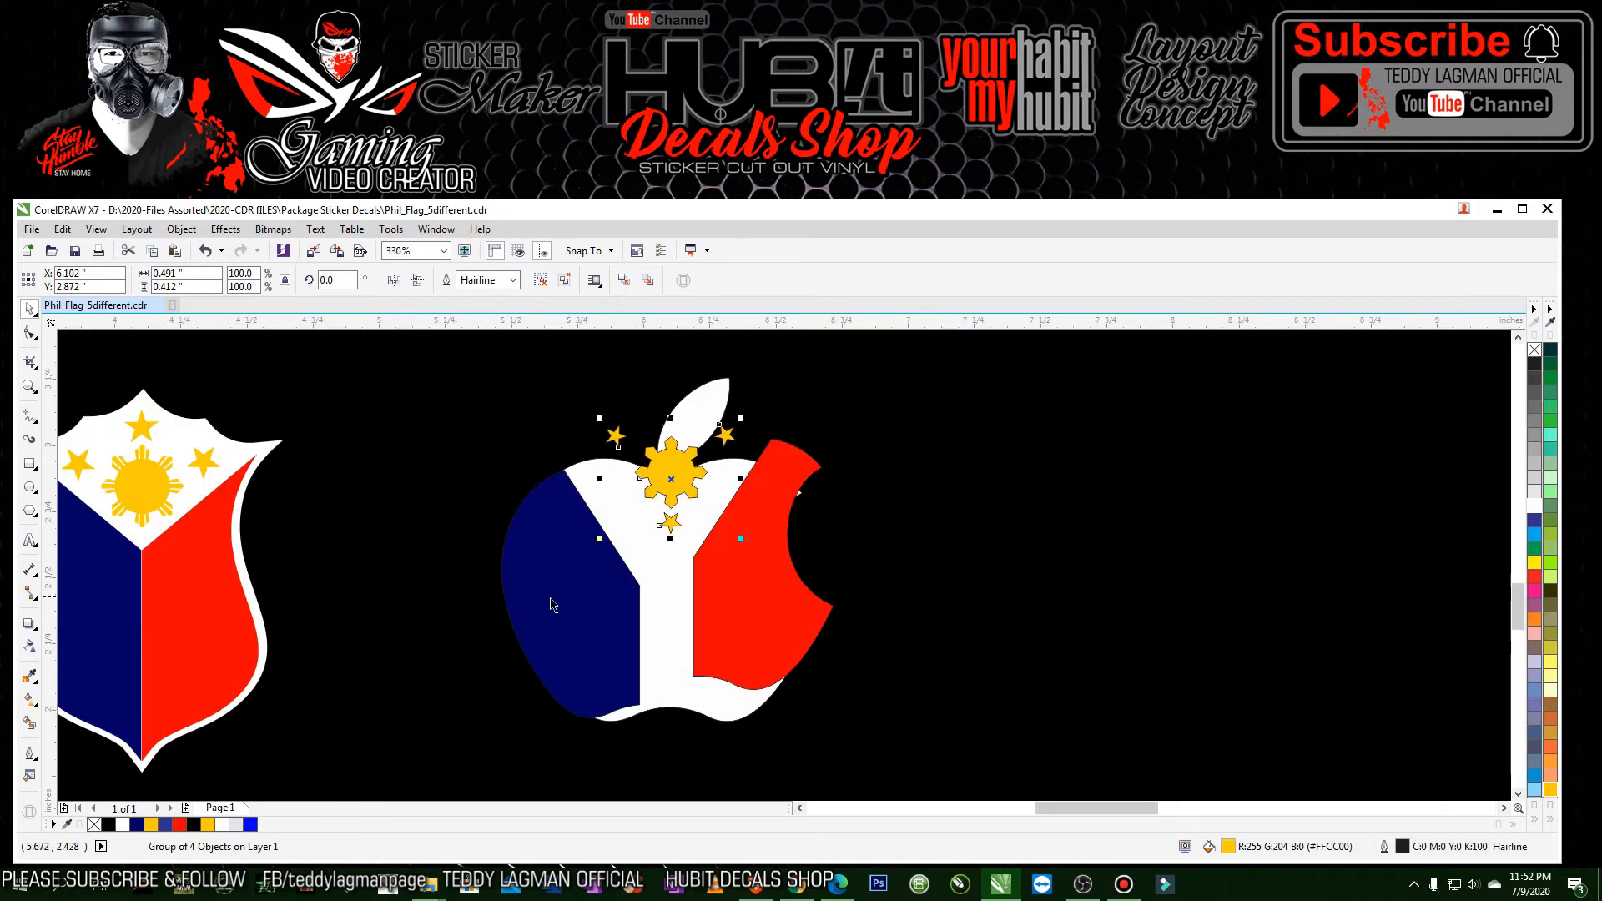
{"action": "scroll", "coordinate": [558, 537], "scroll_direction": "down", "scroll_amount": 2}
{"action": "left_click_drag", "start_coordinate": [506, 450], "coordinate": [731, 654]}
{"action": "left_click", "coordinate": [521, 558]}
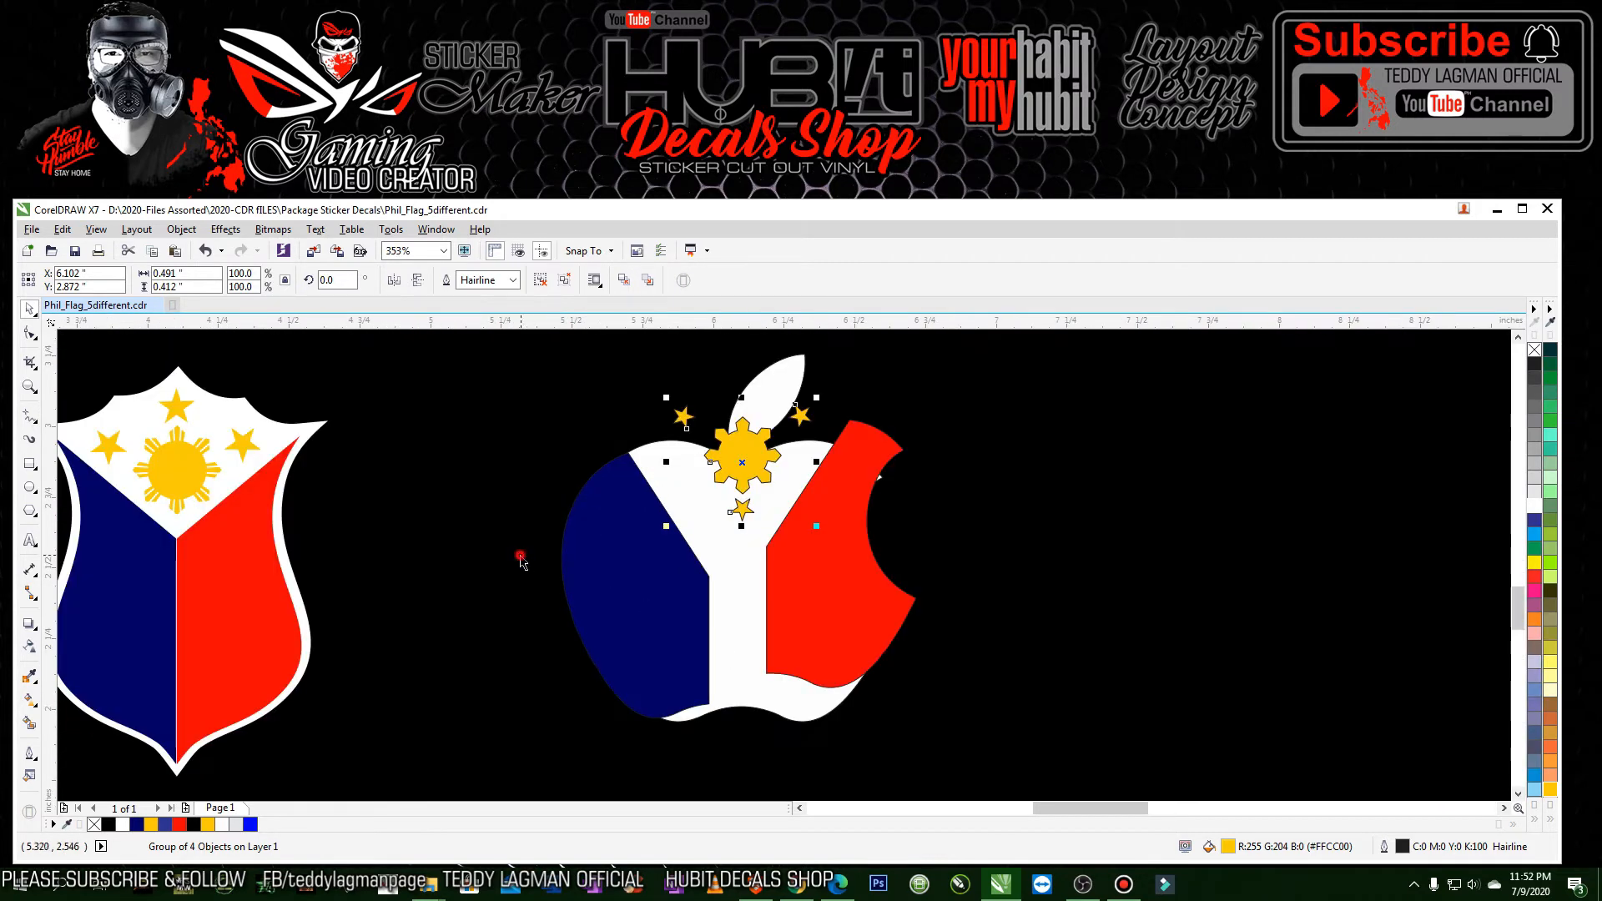
{"action": "left_click", "coordinate": [791, 643]}
{"action": "left_click_drag", "start_coordinate": [670, 611], "coordinate": [692, 611]}
{"action": "left_click", "coordinate": [691, 618]}
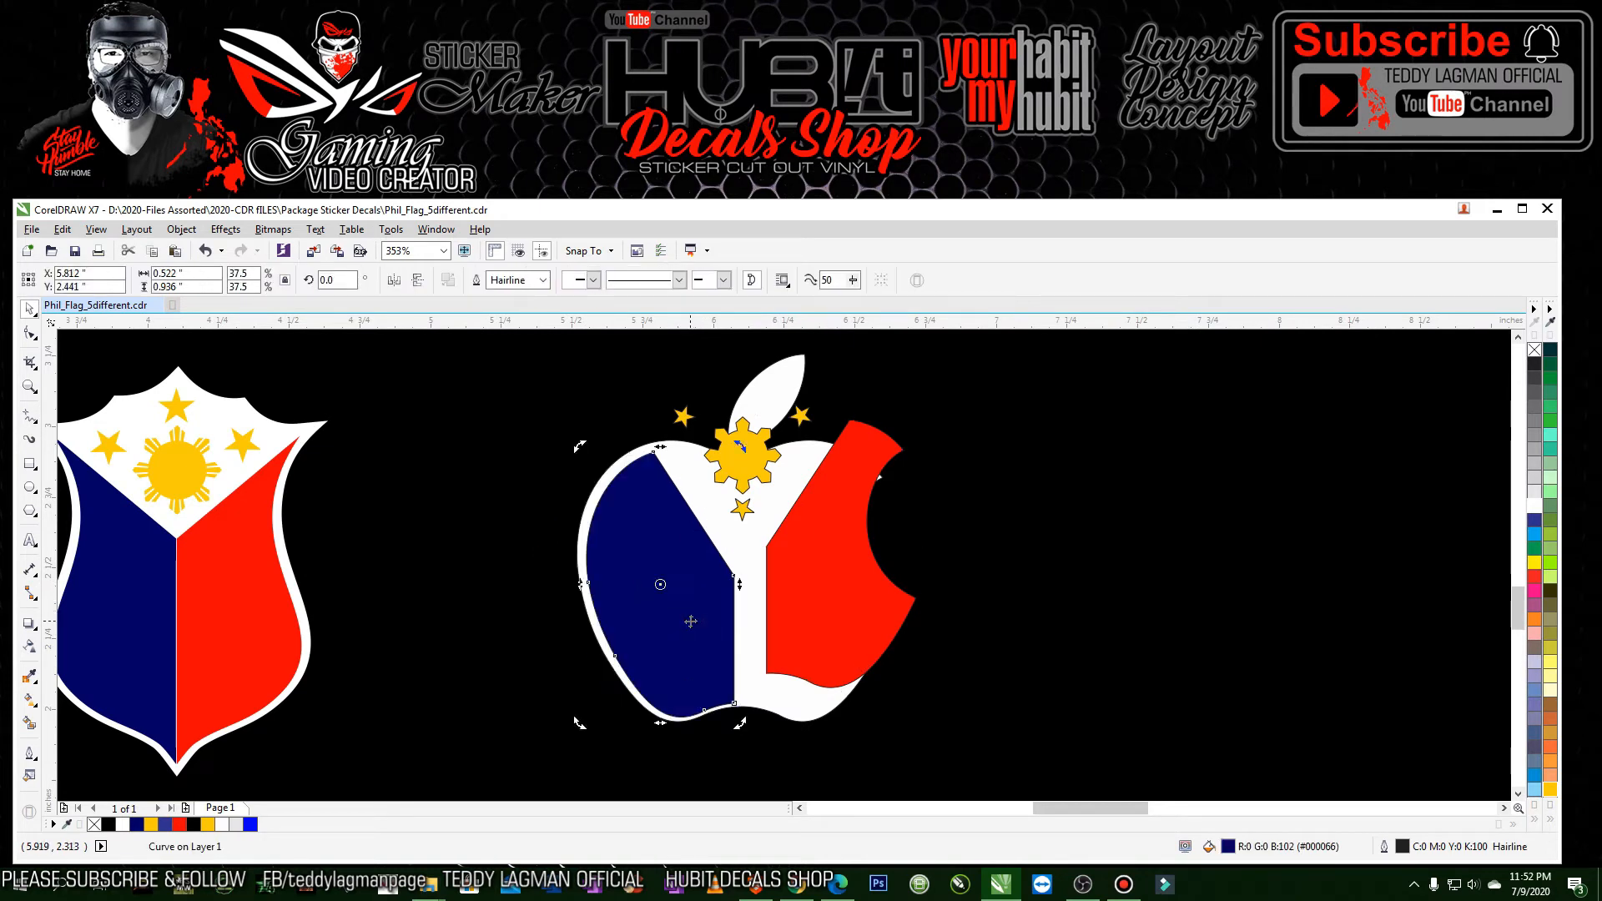
{"action": "key", "text": "Left"}
{"action": "key", "text": "Up"}
- Fit the red piece against the navy piece in the apple's right half, and center the sun and stars in the white V above
{"action": "left_click", "coordinate": [820, 659]}
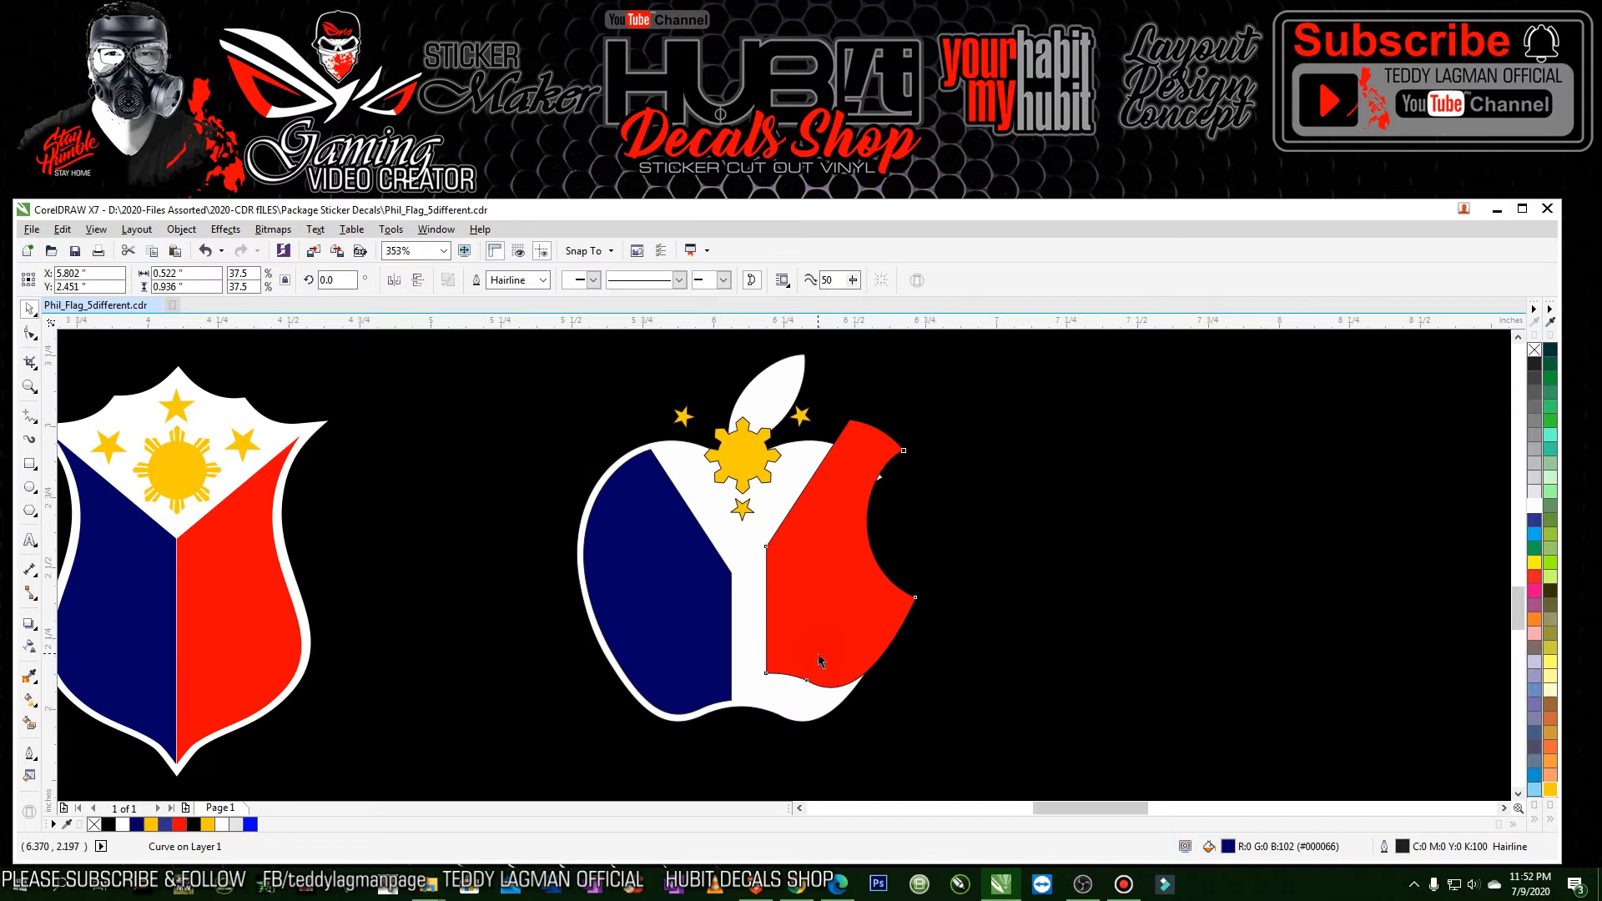
{"action": "left_click_drag", "start_coordinate": [822, 616], "coordinate": [785, 647]}
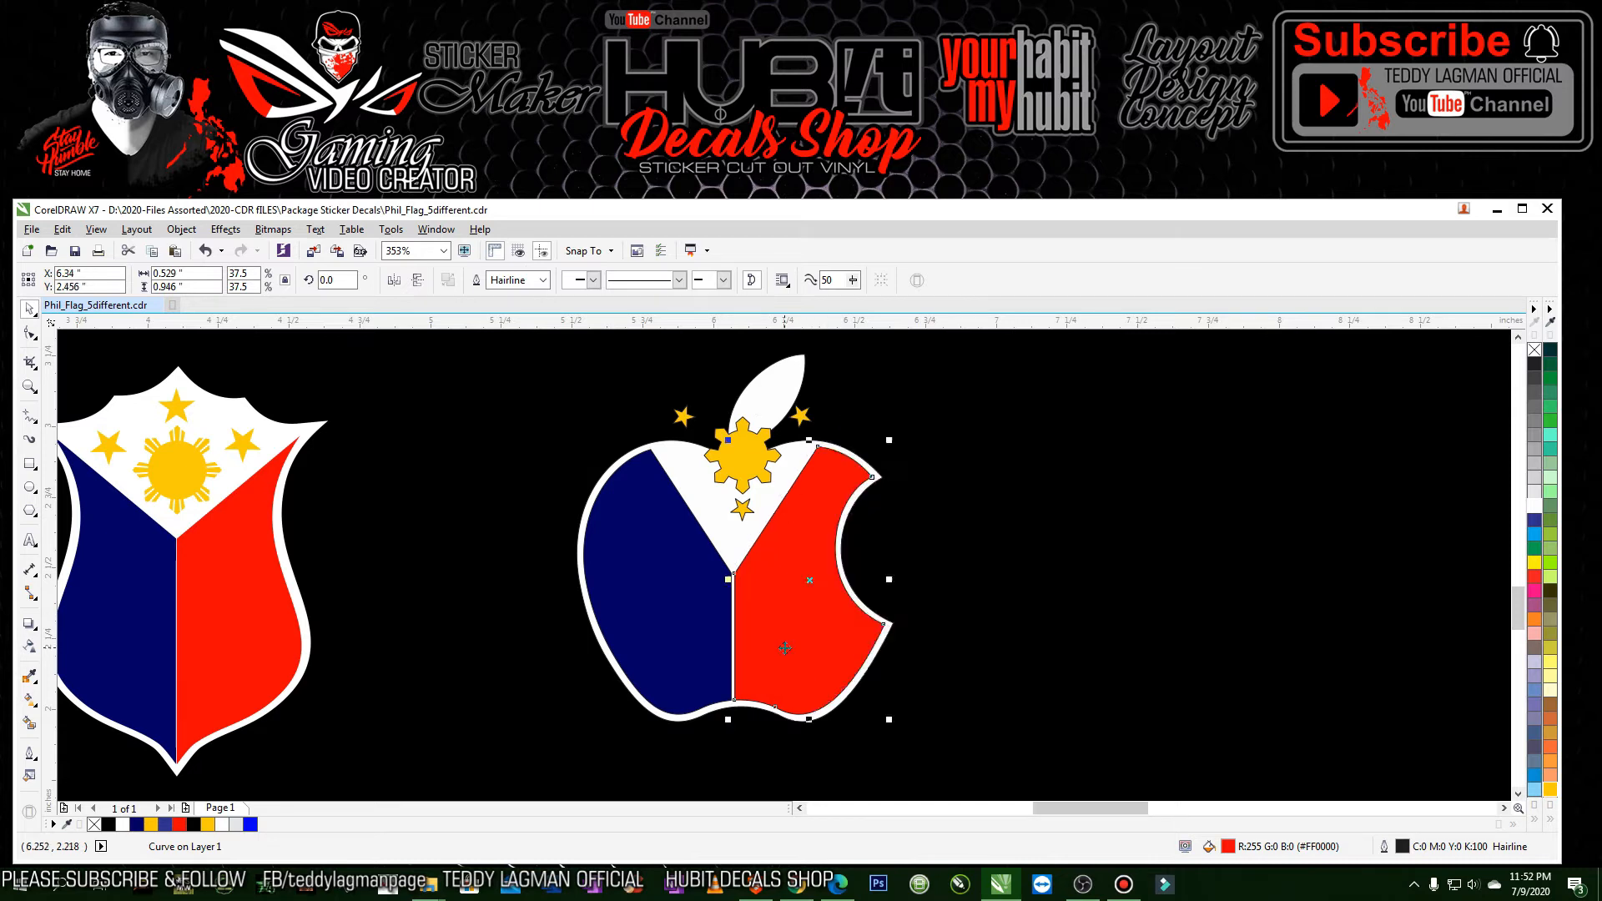
{"action": "key", "text": "Left"}
{"action": "left_click_drag", "start_coordinate": [740, 477], "coordinate": [727, 525]}
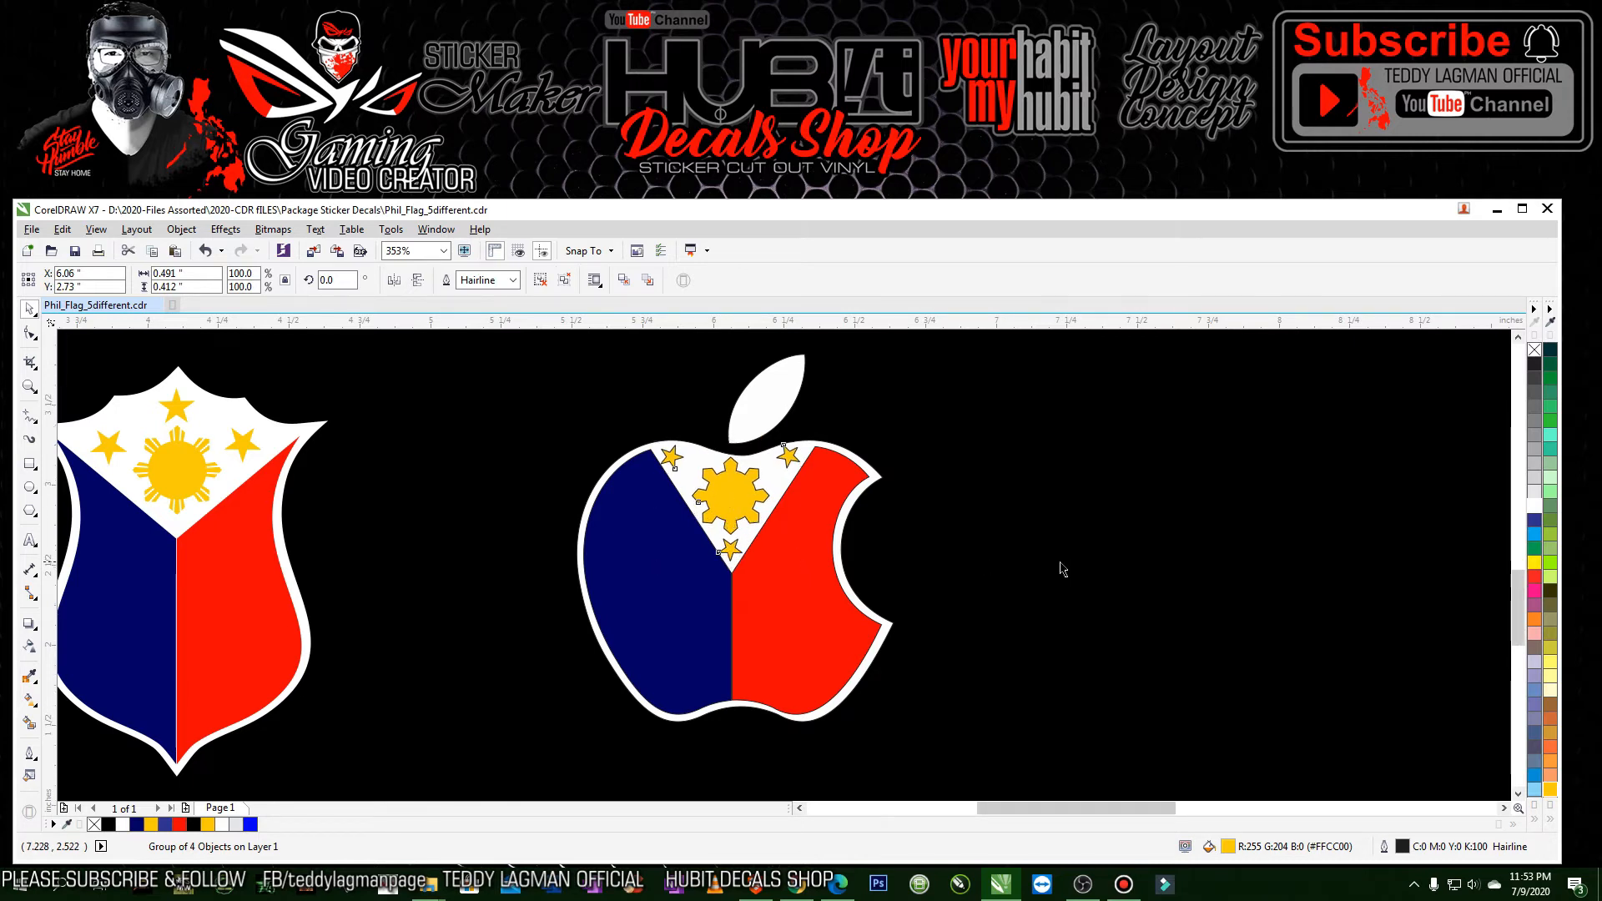
- Remove the outlines from all the assembled pieces of the apple flag
{"action": "scroll", "coordinate": [1063, 570], "scroll_direction": "down", "scroll_amount": 3}
{"action": "left_click_drag", "start_coordinate": [739, 428], "coordinate": [1034, 724]}
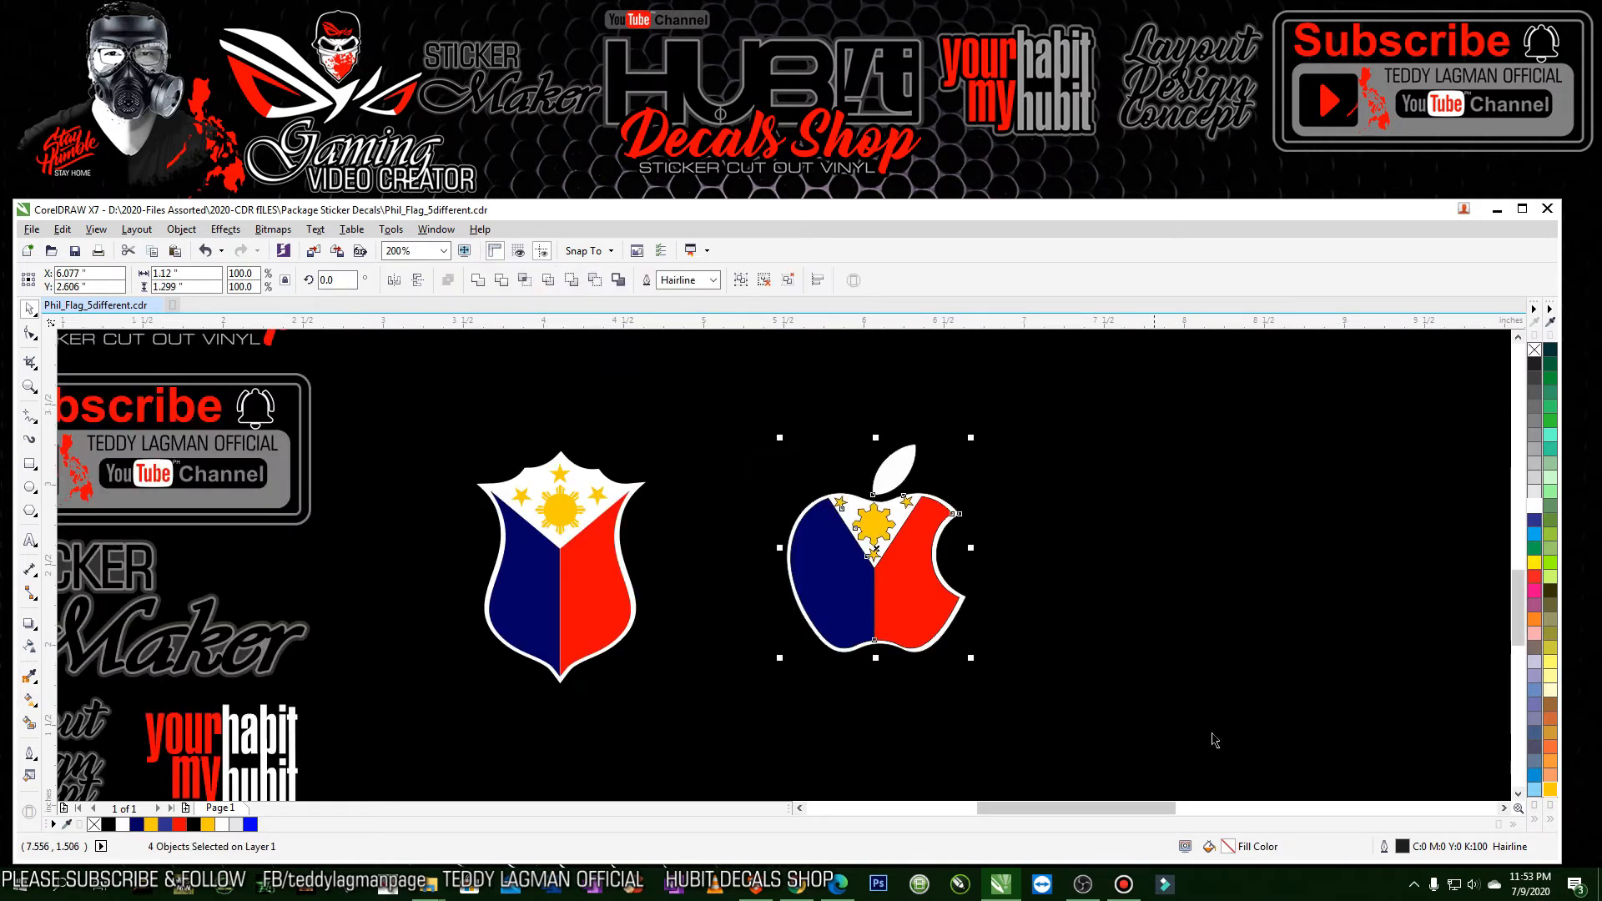
{"action": "left_click", "coordinate": [29, 754]}
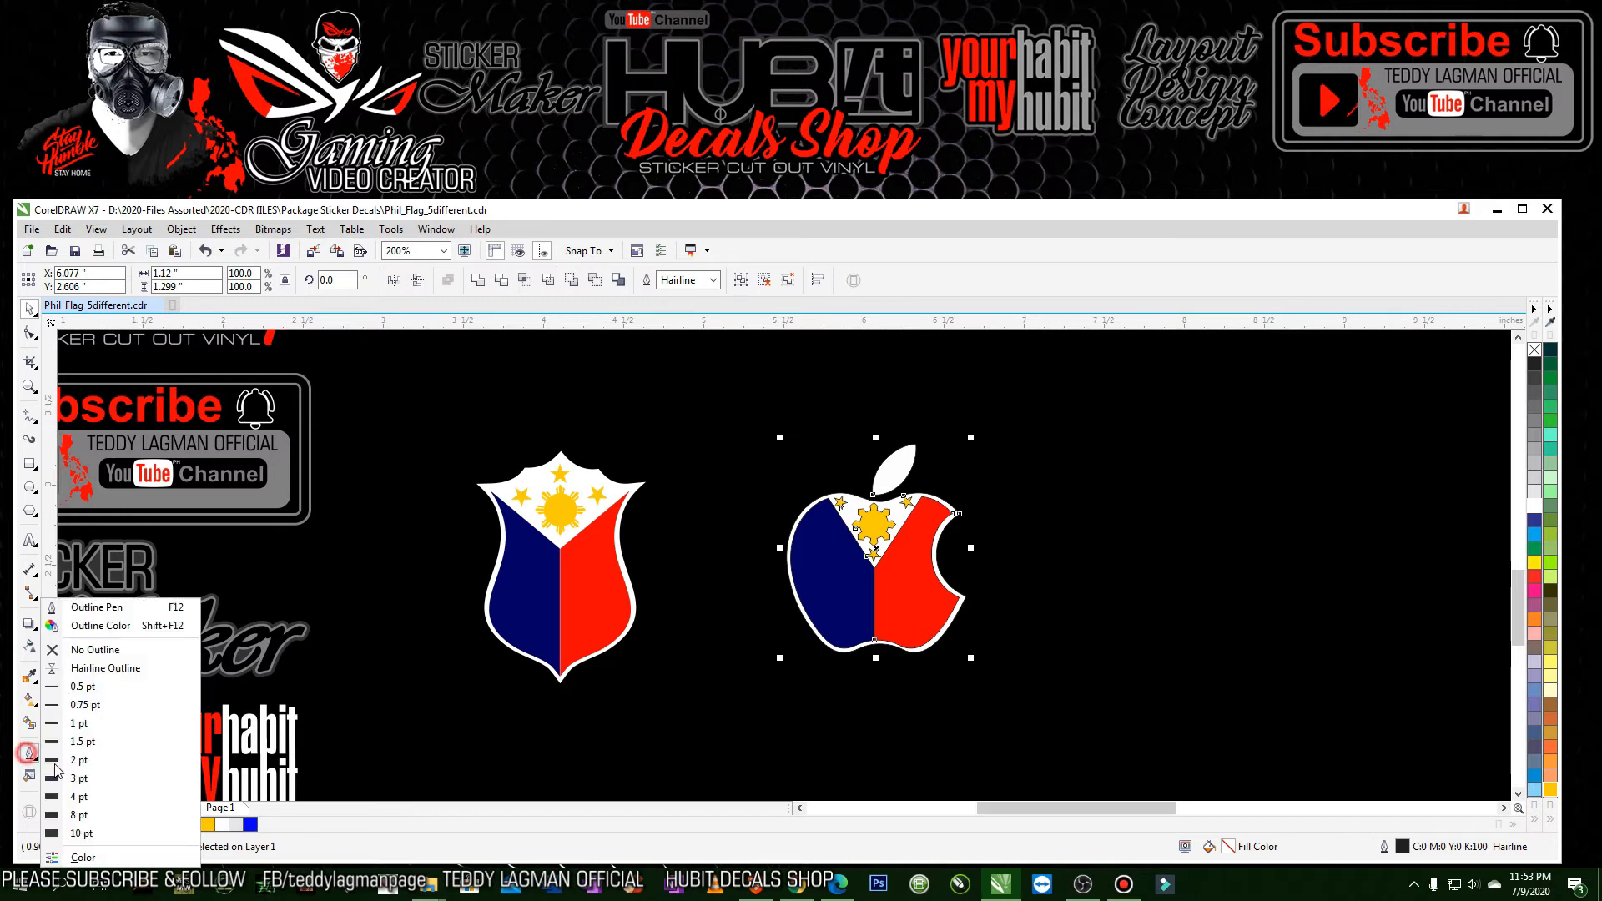
{"action": "left_click", "coordinate": [52, 651]}
{"action": "left_click", "coordinate": [1145, 619]}
- Copy the wavy base outline with the stars onto the black page beside the waving flag and fill it white
{"action": "key", "text": "F4"}
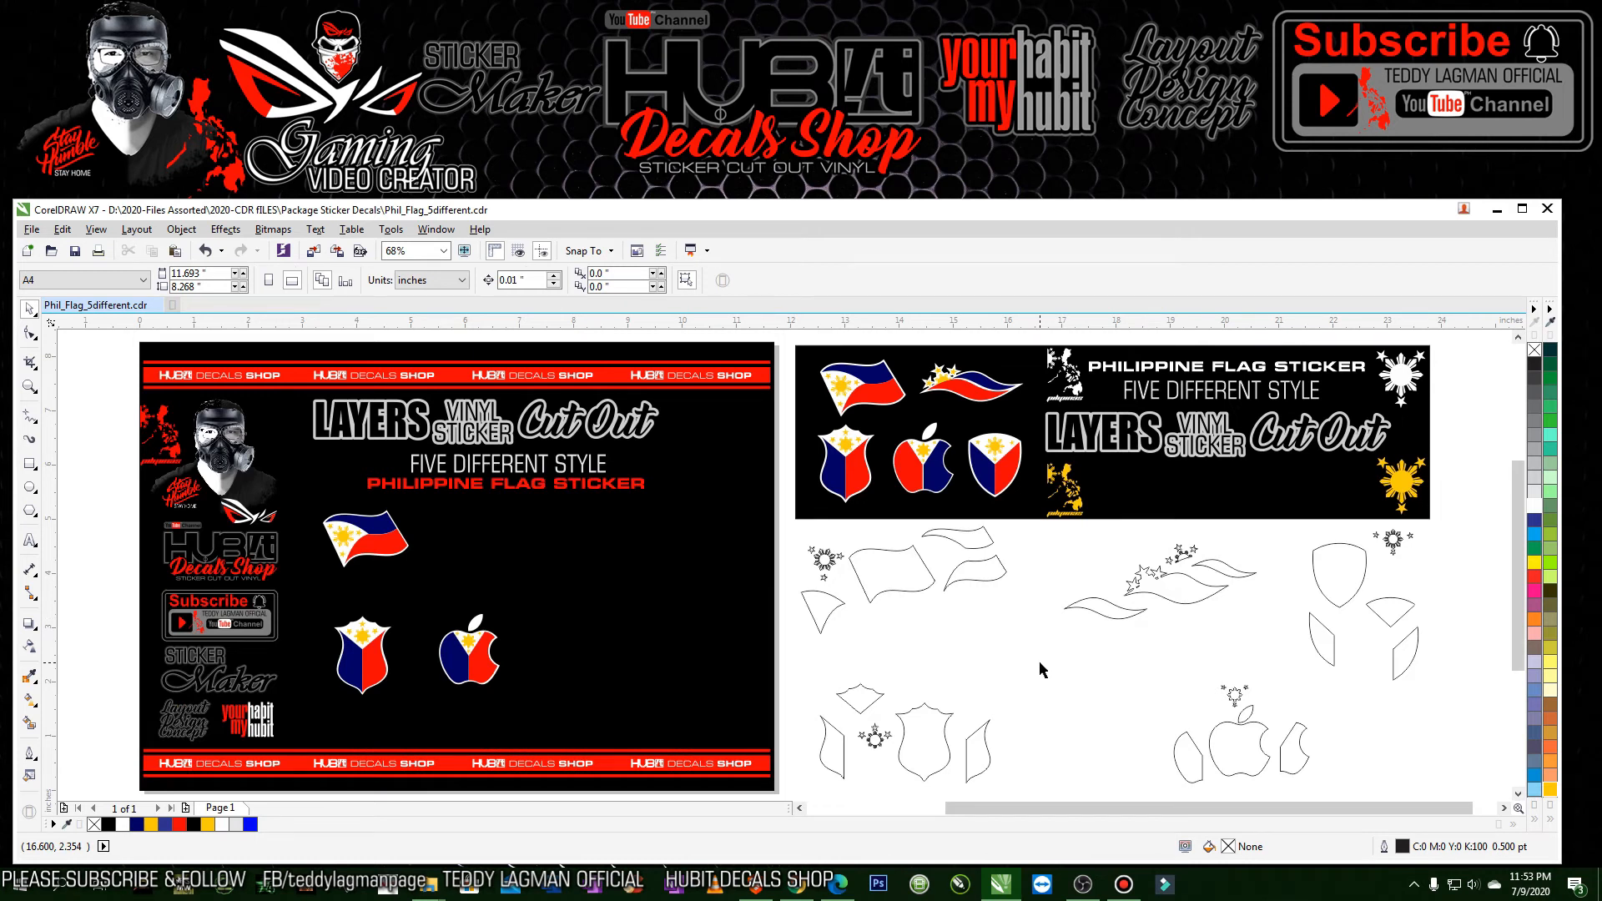
{"action": "left_click", "coordinate": [1164, 584]}
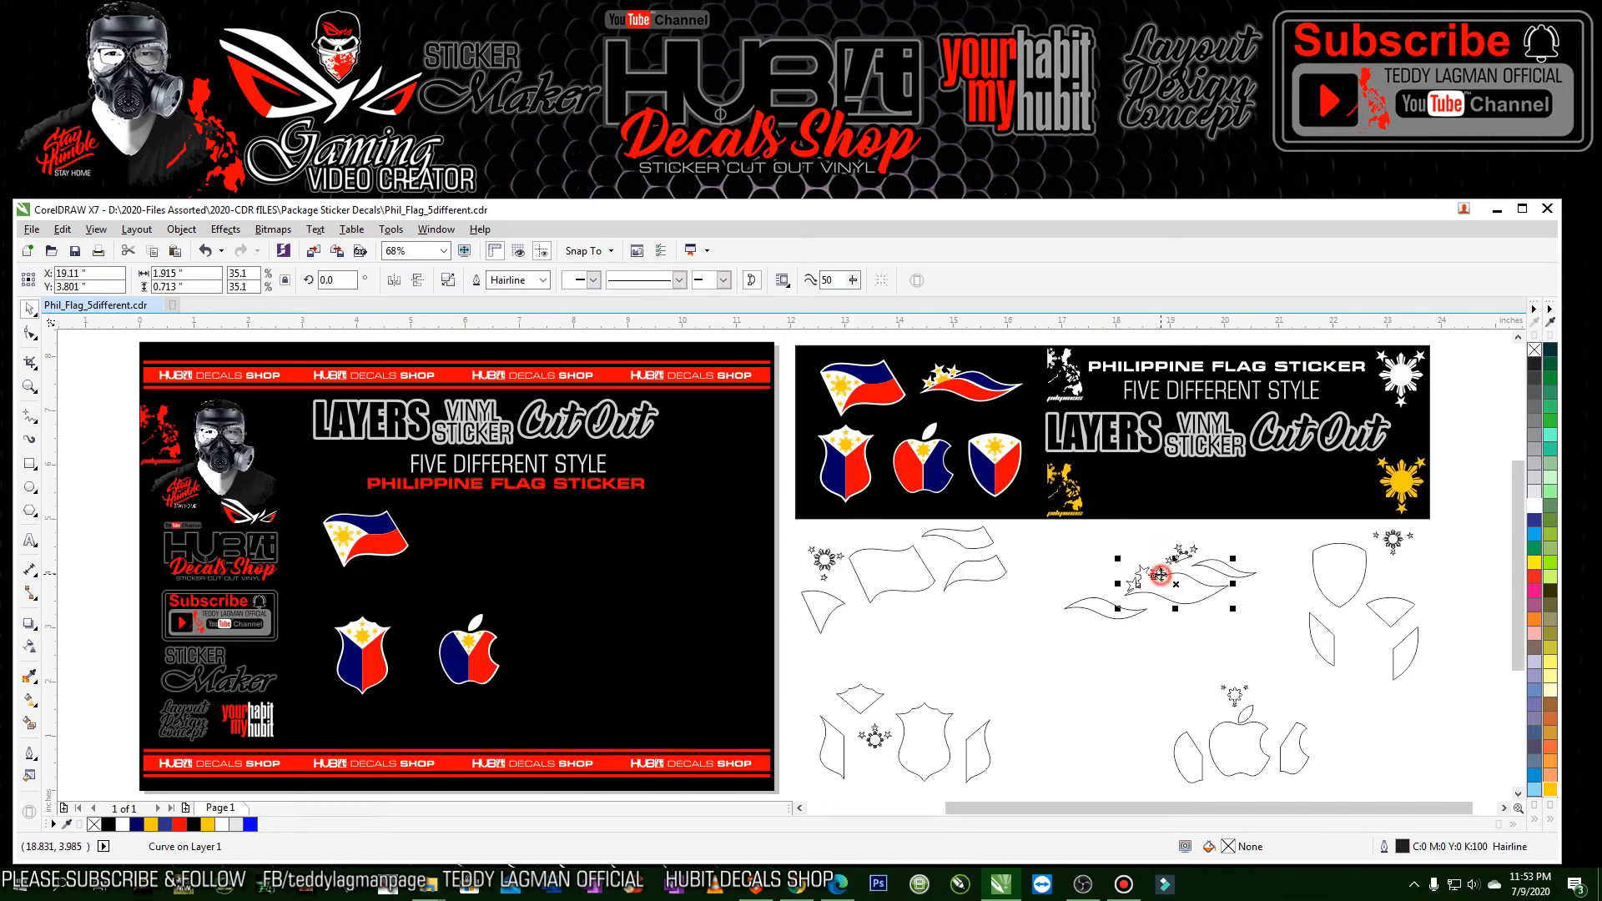
{"action": "left_click", "coordinate": [1182, 620]}
{"action": "mouse_move", "coordinate": [1173, 585]}
{"action": "left_mouse_down"}
{"action": "mouse_move", "coordinate": [801, 608]}
{"action": "mouse_move", "coordinate": [486, 532]}
{"action": "left_mouse_up"}
{"action": "left_click", "coordinate": [1535, 506]}
{"action": "left_click", "coordinate": [910, 647]}
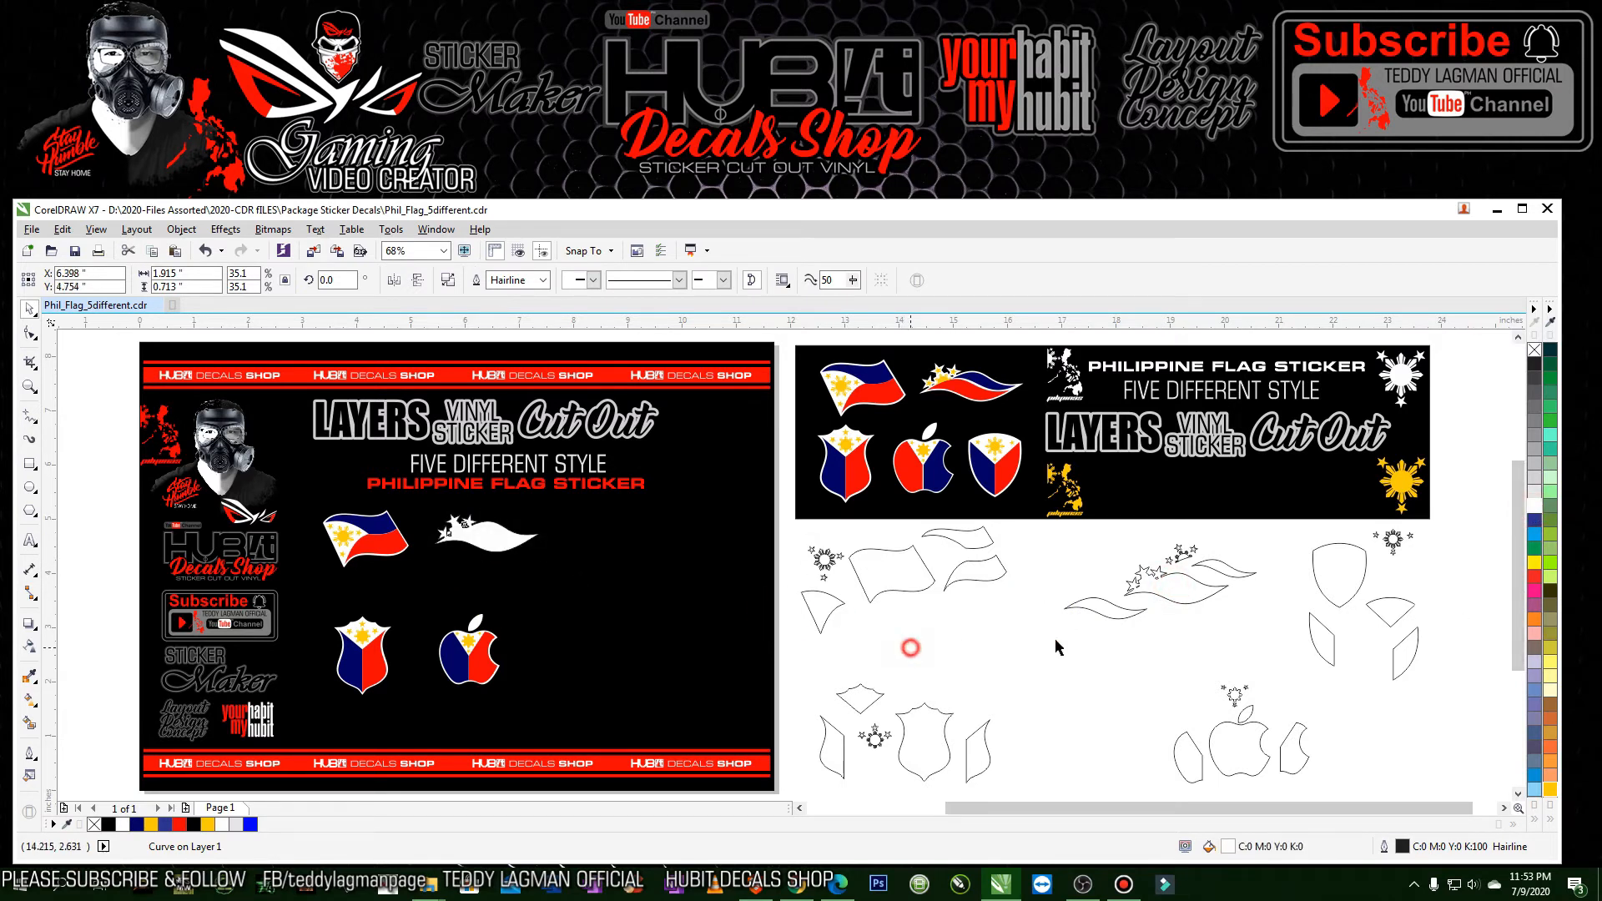
- Copy the lower wave, the upper wave and the sun and stars group onto the white wavy base
{"action": "left_click", "coordinate": [1125, 615]}
{"action": "mouse_move", "coordinate": [1064, 609]}
{"action": "left_mouse_down"}
{"action": "mouse_move", "coordinate": [734, 608]}
{"action": "mouse_move", "coordinate": [438, 548]}
{"action": "left_mouse_up"}
{"action": "right_click", "coordinate": [439, 548]}
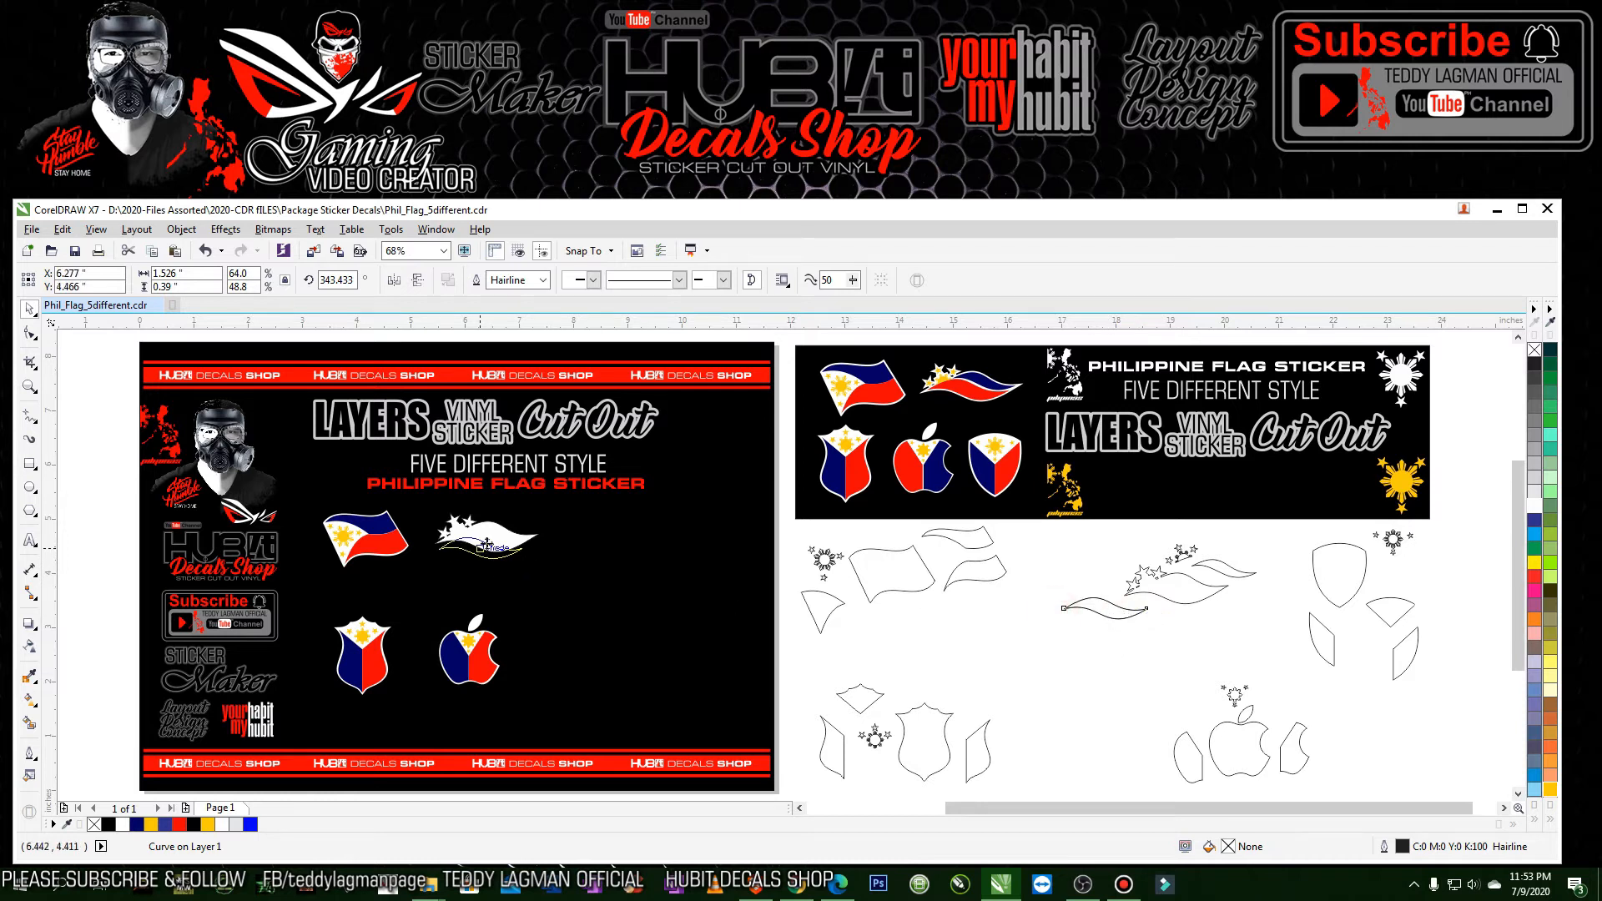
{"action": "left_click", "coordinate": [1238, 584]}
{"action": "left_click_drag", "start_coordinate": [1226, 568], "coordinate": [506, 527]}
{"action": "right_click", "coordinate": [506, 527]}
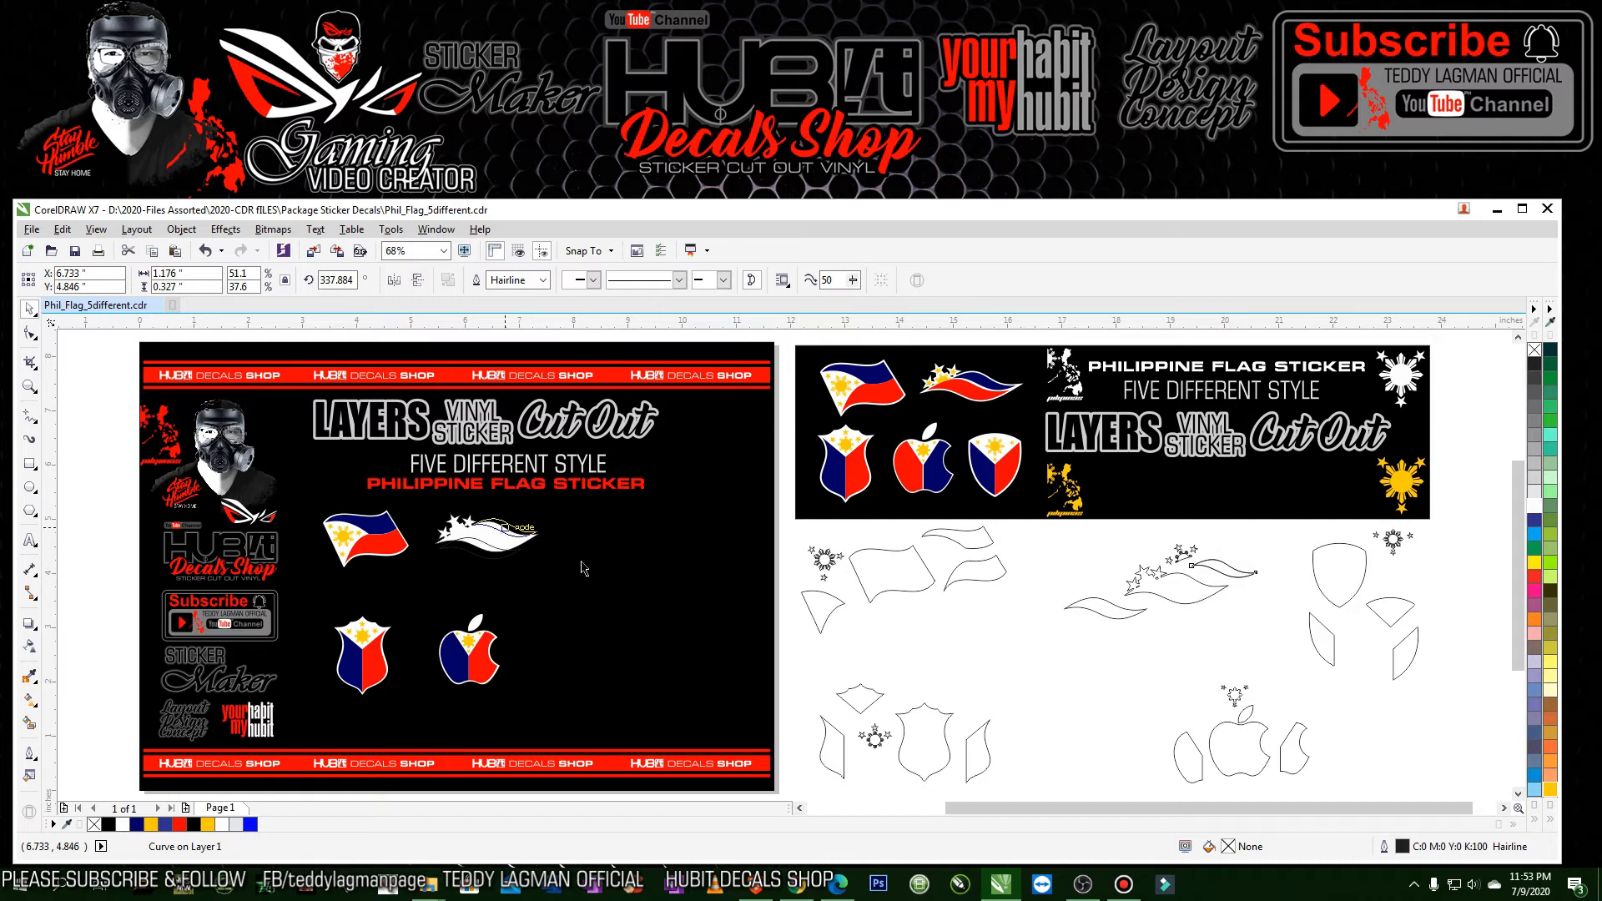
{"action": "left_click", "coordinate": [1191, 565]}
{"action": "left_click_drag", "start_coordinate": [1181, 555], "coordinate": [488, 538]}
{"action": "right_click", "coordinate": [488, 538]}
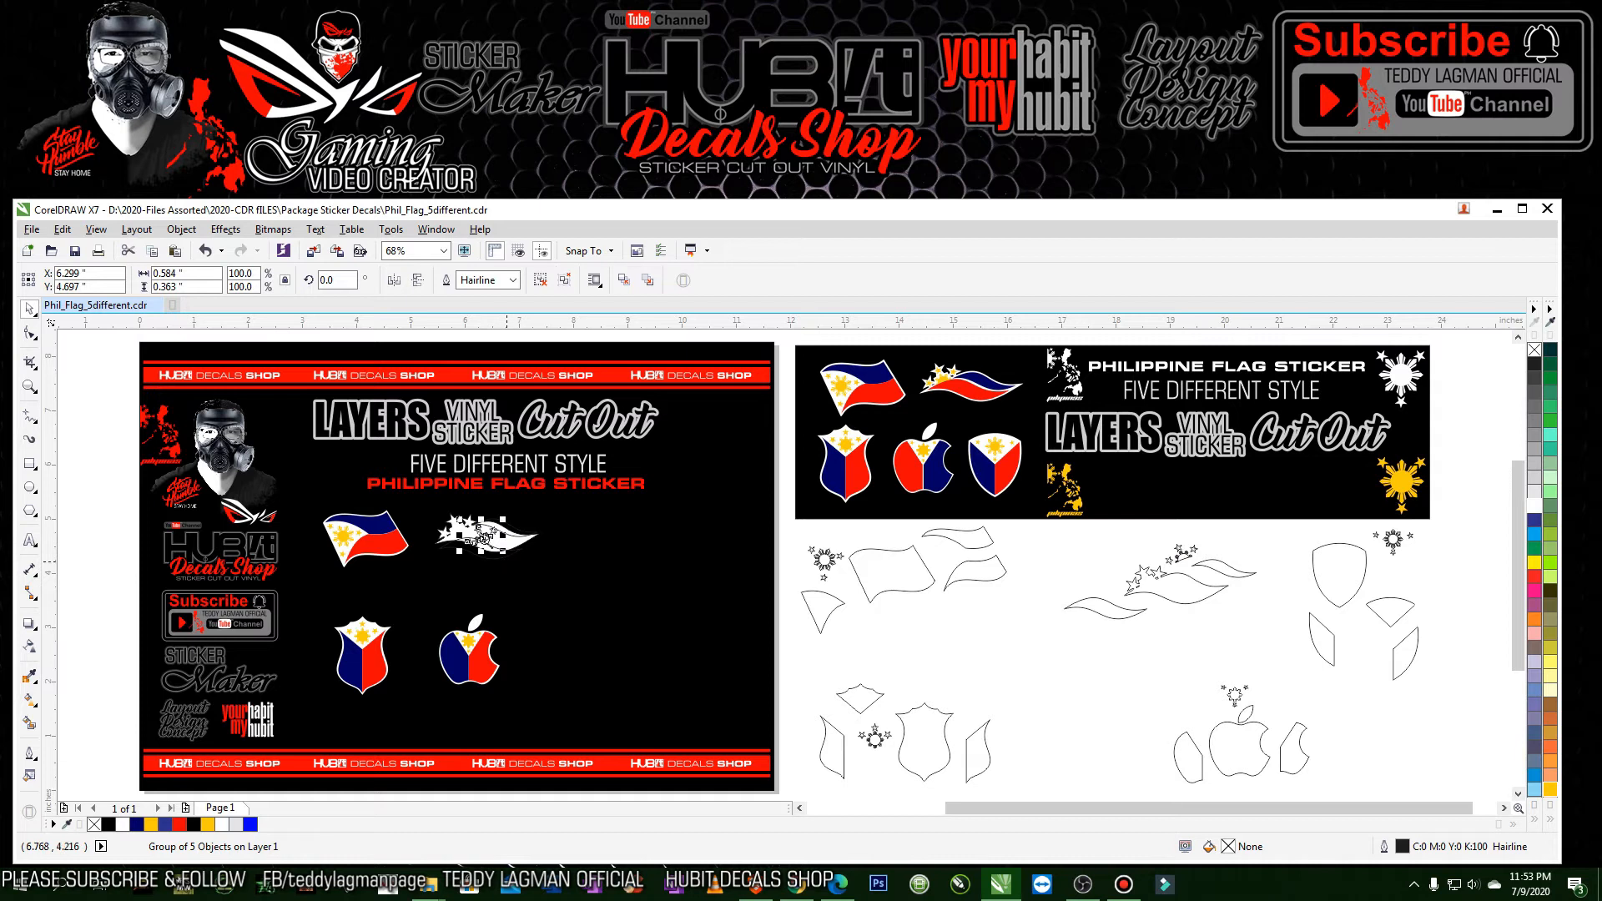
- Fill the lower wave piece of the wavy flag red (#FF0000)
{"action": "scroll", "coordinate": [480, 545], "scroll_direction": "up", "scroll_amount": 5}
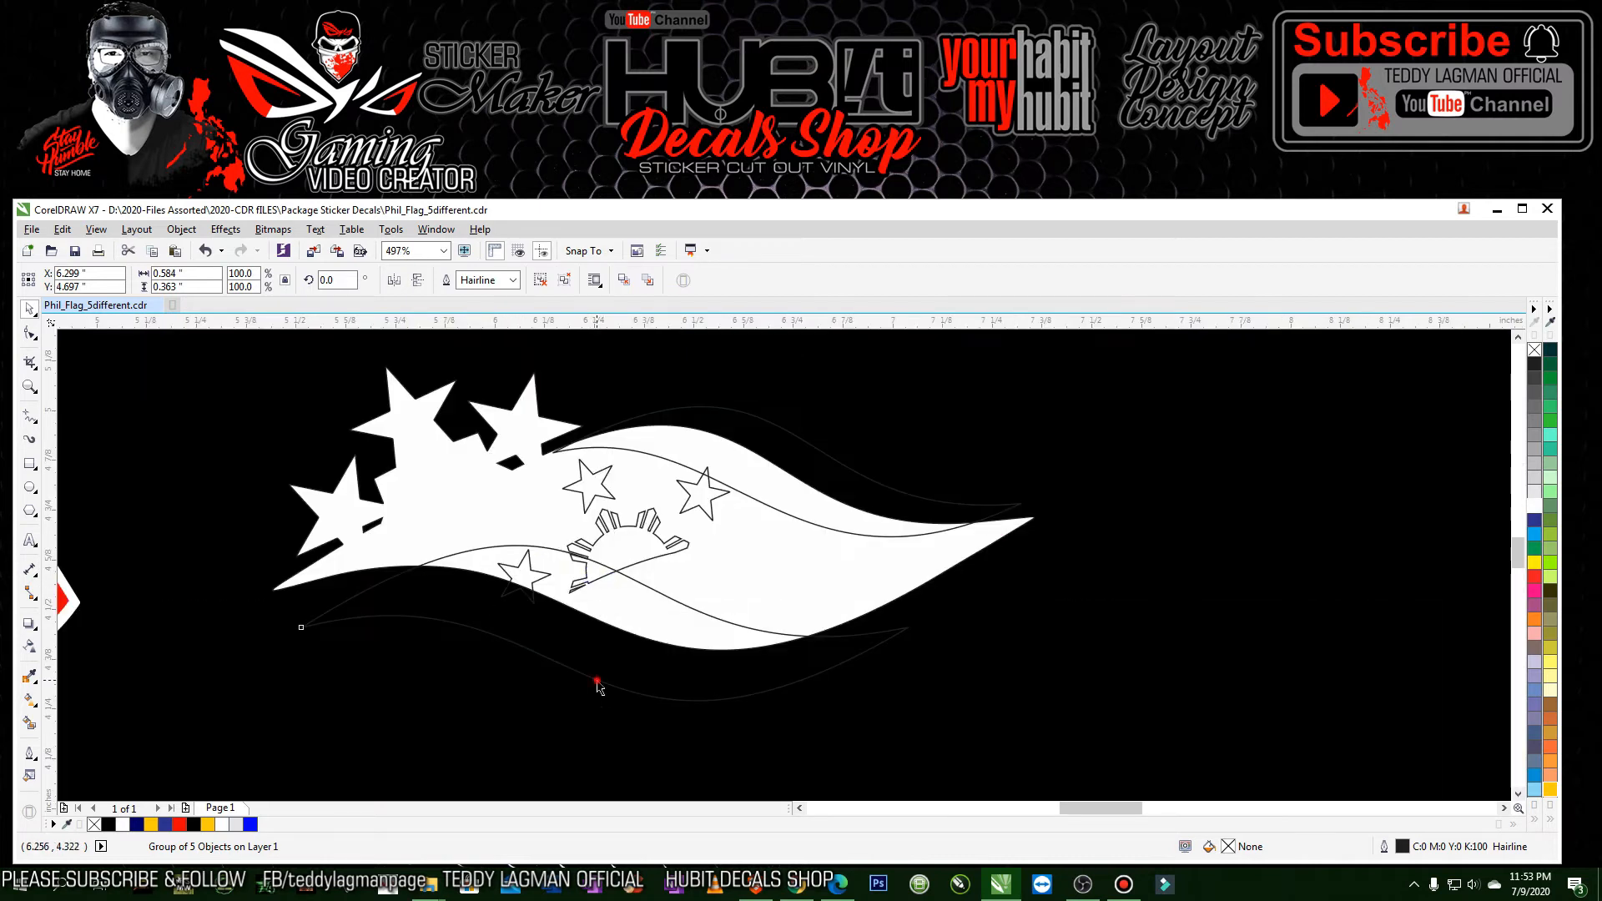
{"action": "left_click", "coordinate": [598, 686]}
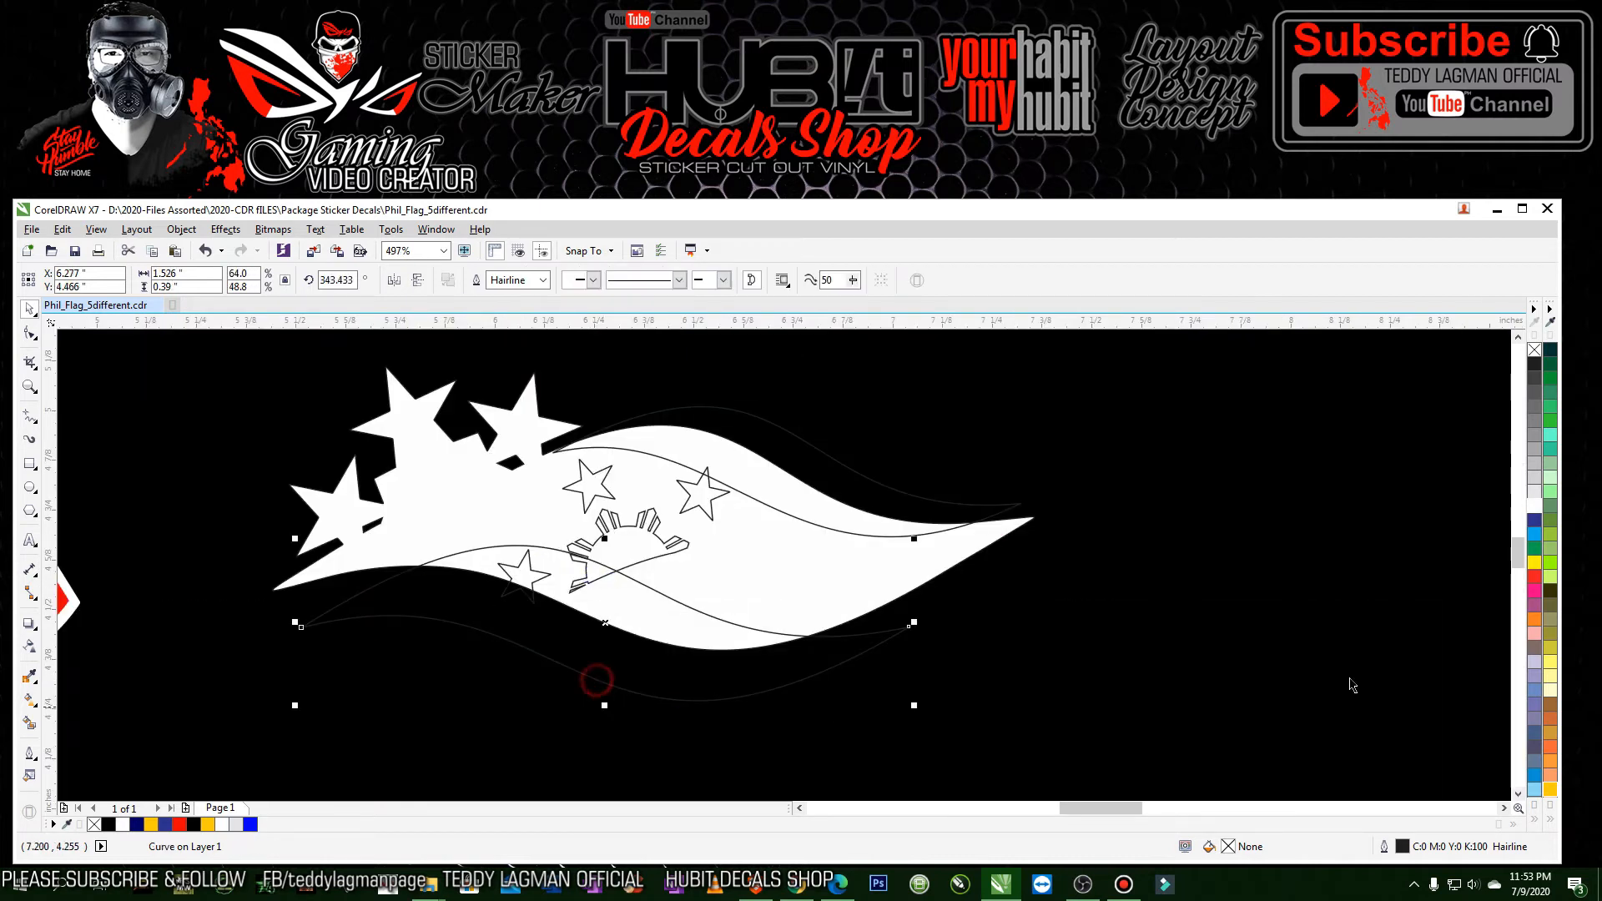
{"action": "left_click", "coordinate": [1550, 825]}
{"action": "left_click", "coordinate": [1507, 563]}
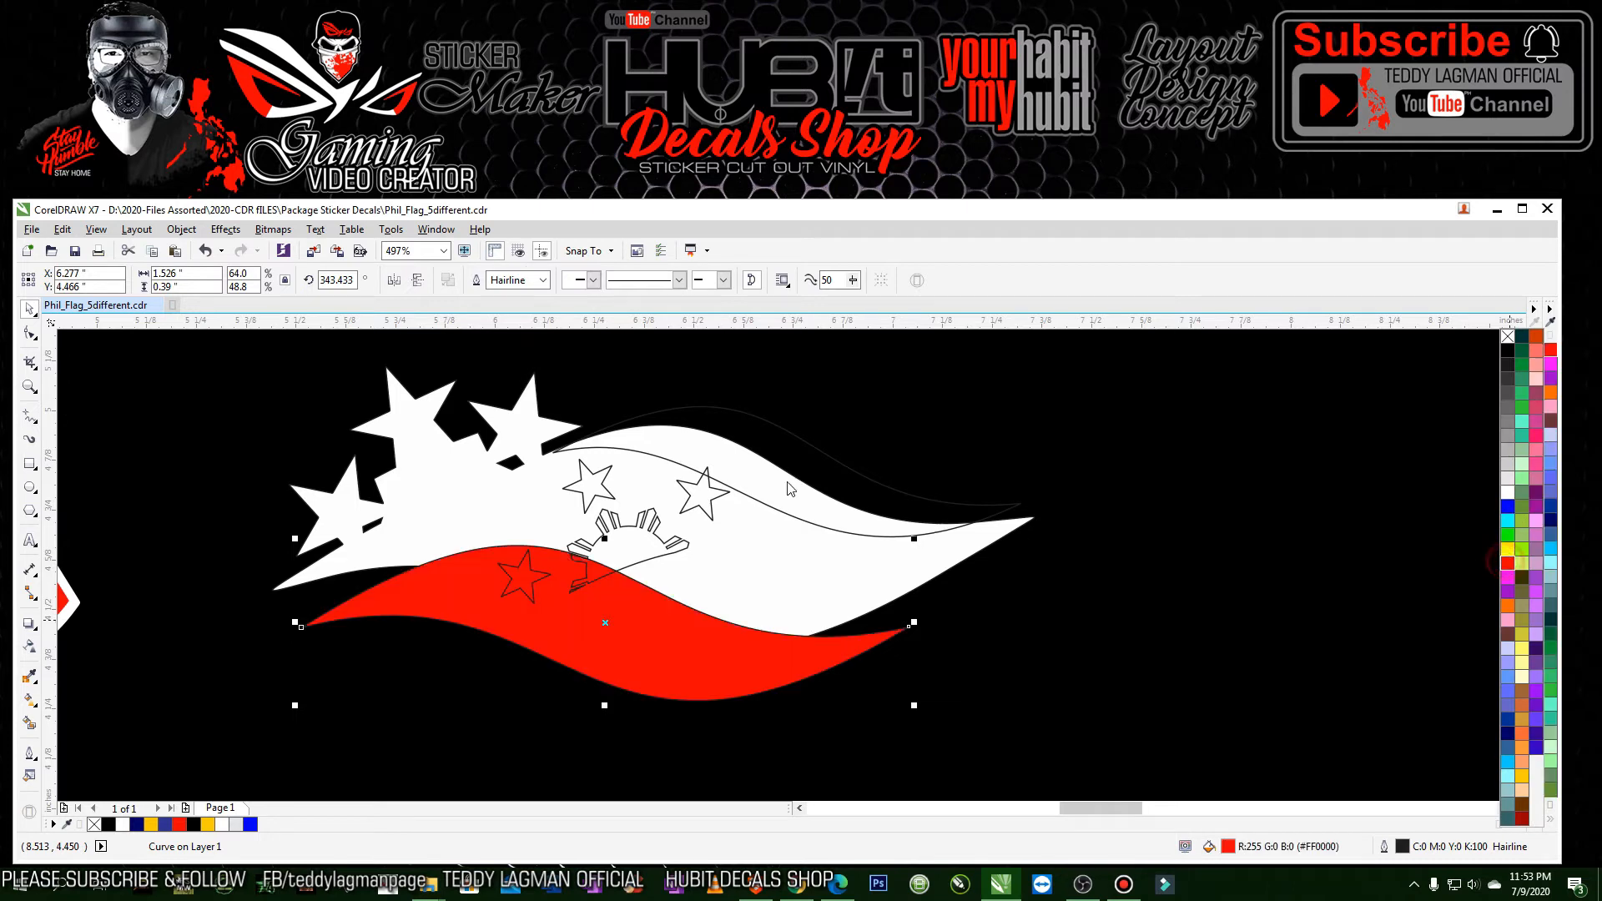
- Fill the upper wave piece of the wavy flag blue (#003399)
{"action": "left_click", "coordinate": [790, 438]}
{"action": "left_click", "coordinate": [790, 438]}
{"action": "left_click", "coordinate": [1552, 826]}
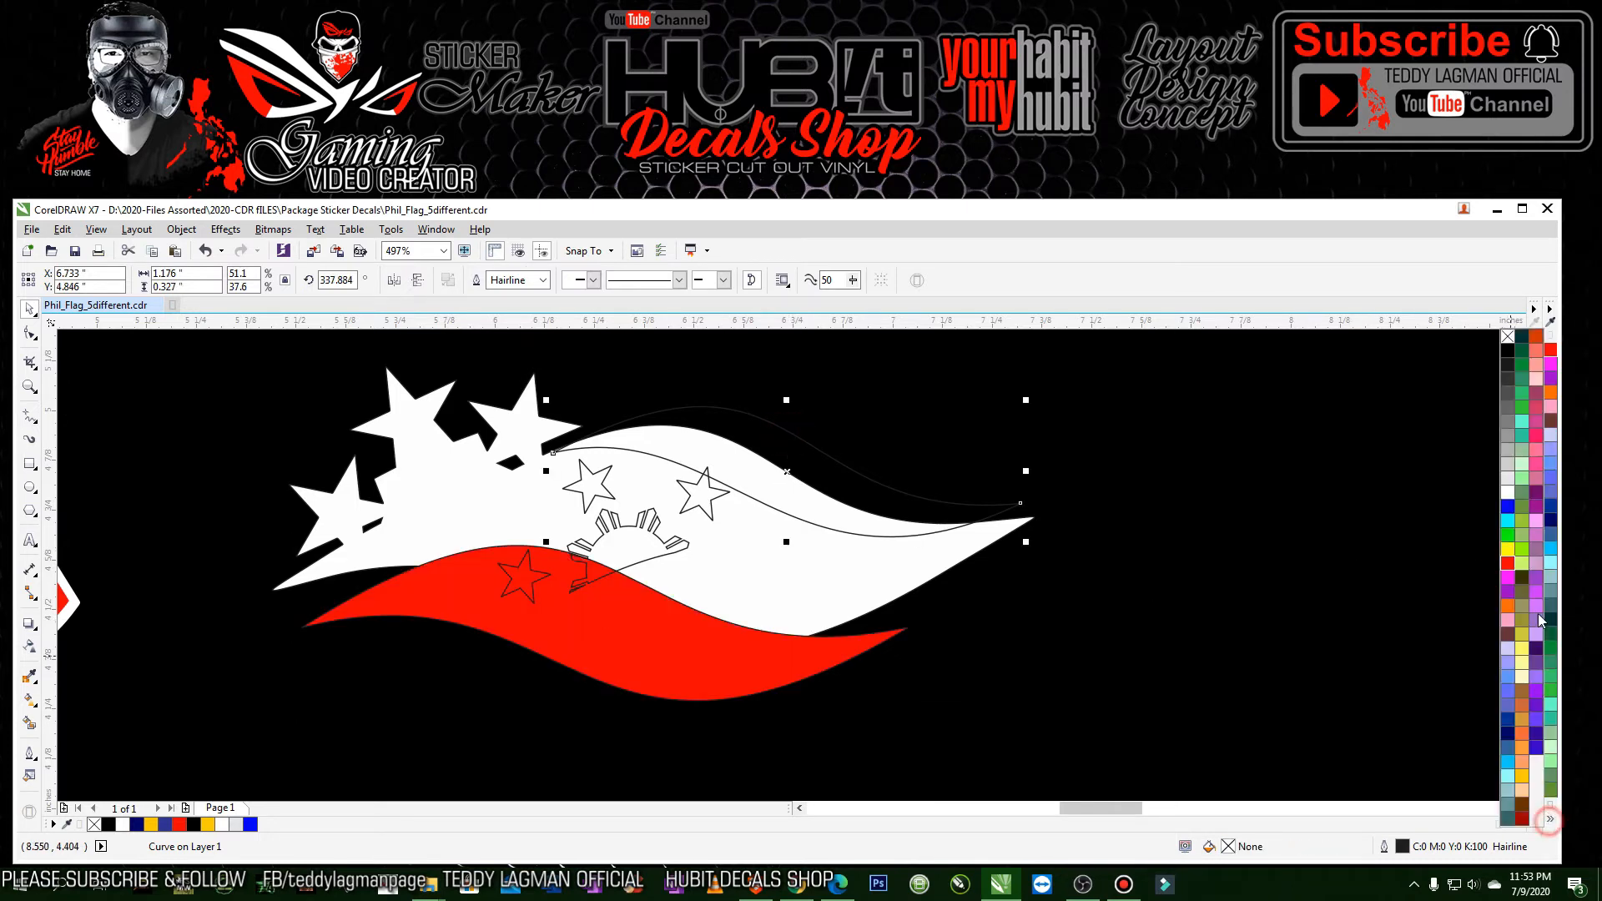
{"action": "left_click", "coordinate": [1504, 723]}
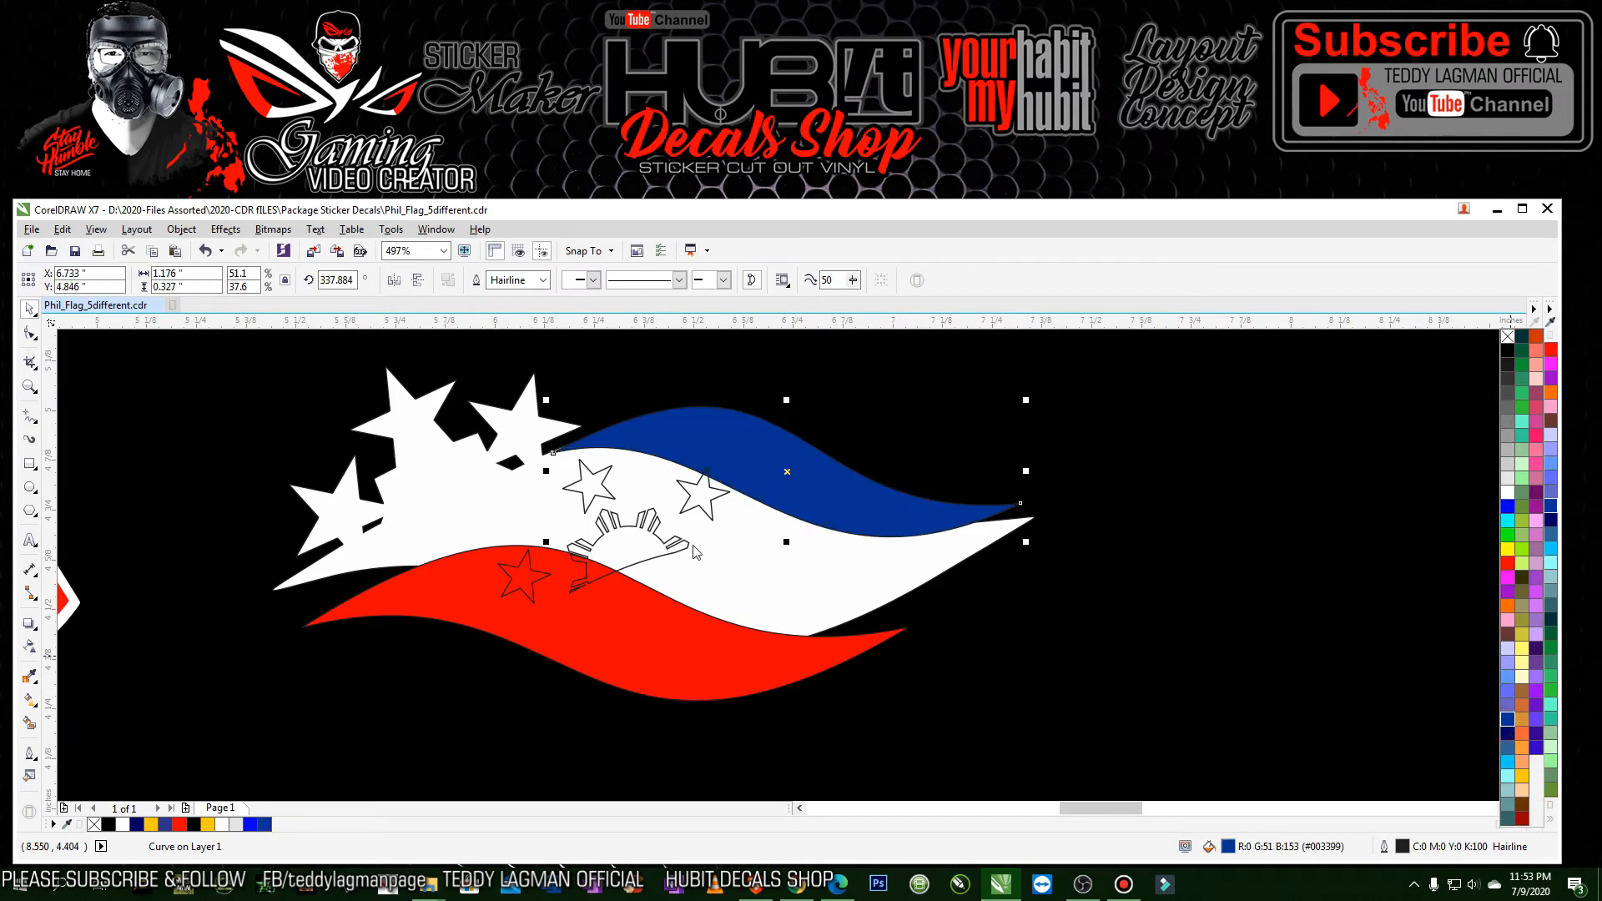
- Fill the wavy flag's half sun and stars group golden yellow (#FFCC00)
{"action": "left_click", "coordinate": [703, 498]}
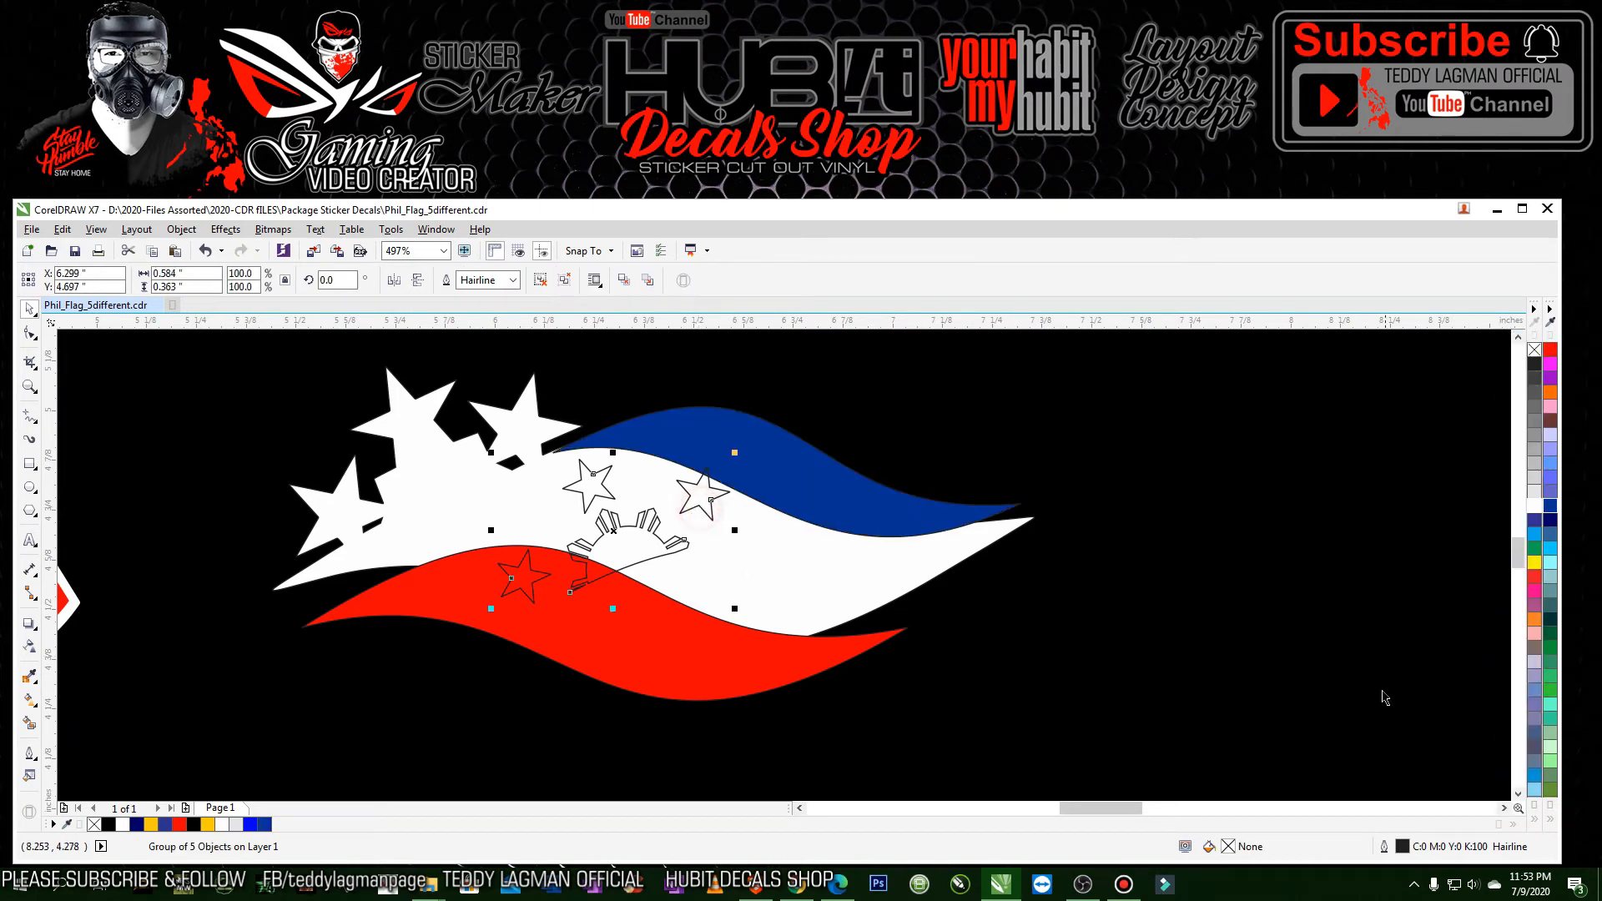
{"action": "left_click", "coordinate": [1556, 823]}
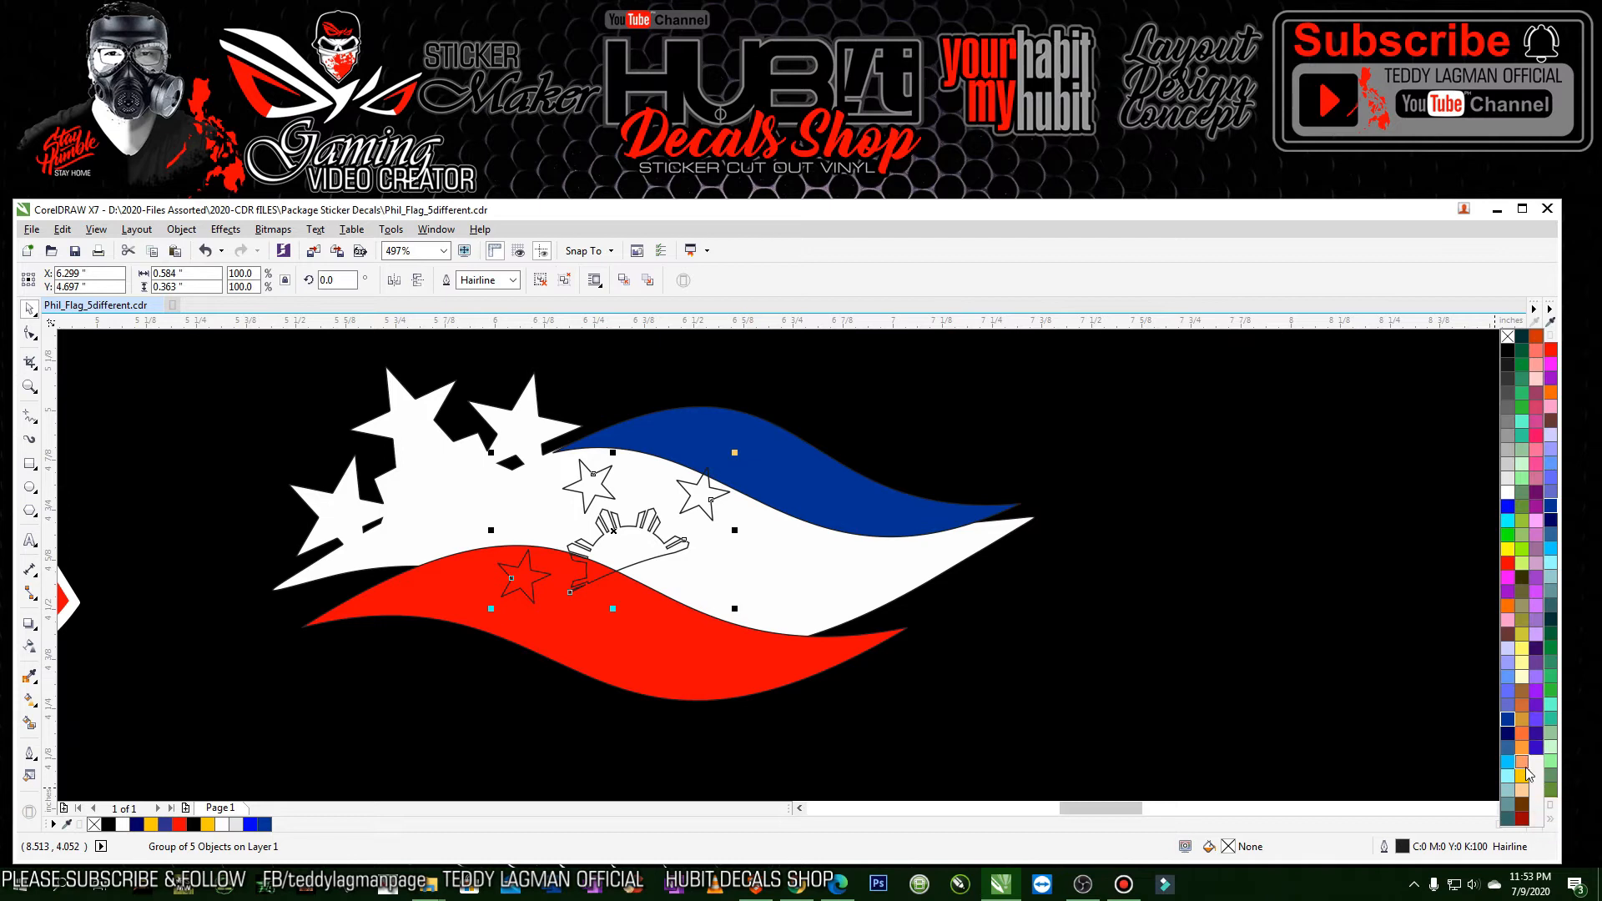
{"action": "left_click", "coordinate": [1522, 778]}
- Remove the outlines from all the pieces of the wavy flag
{"action": "scroll", "coordinate": [678, 605], "scroll_direction": "down", "scroll_amount": 2}
{"action": "left_click_drag", "start_coordinate": [457, 449], "coordinate": [968, 701]}
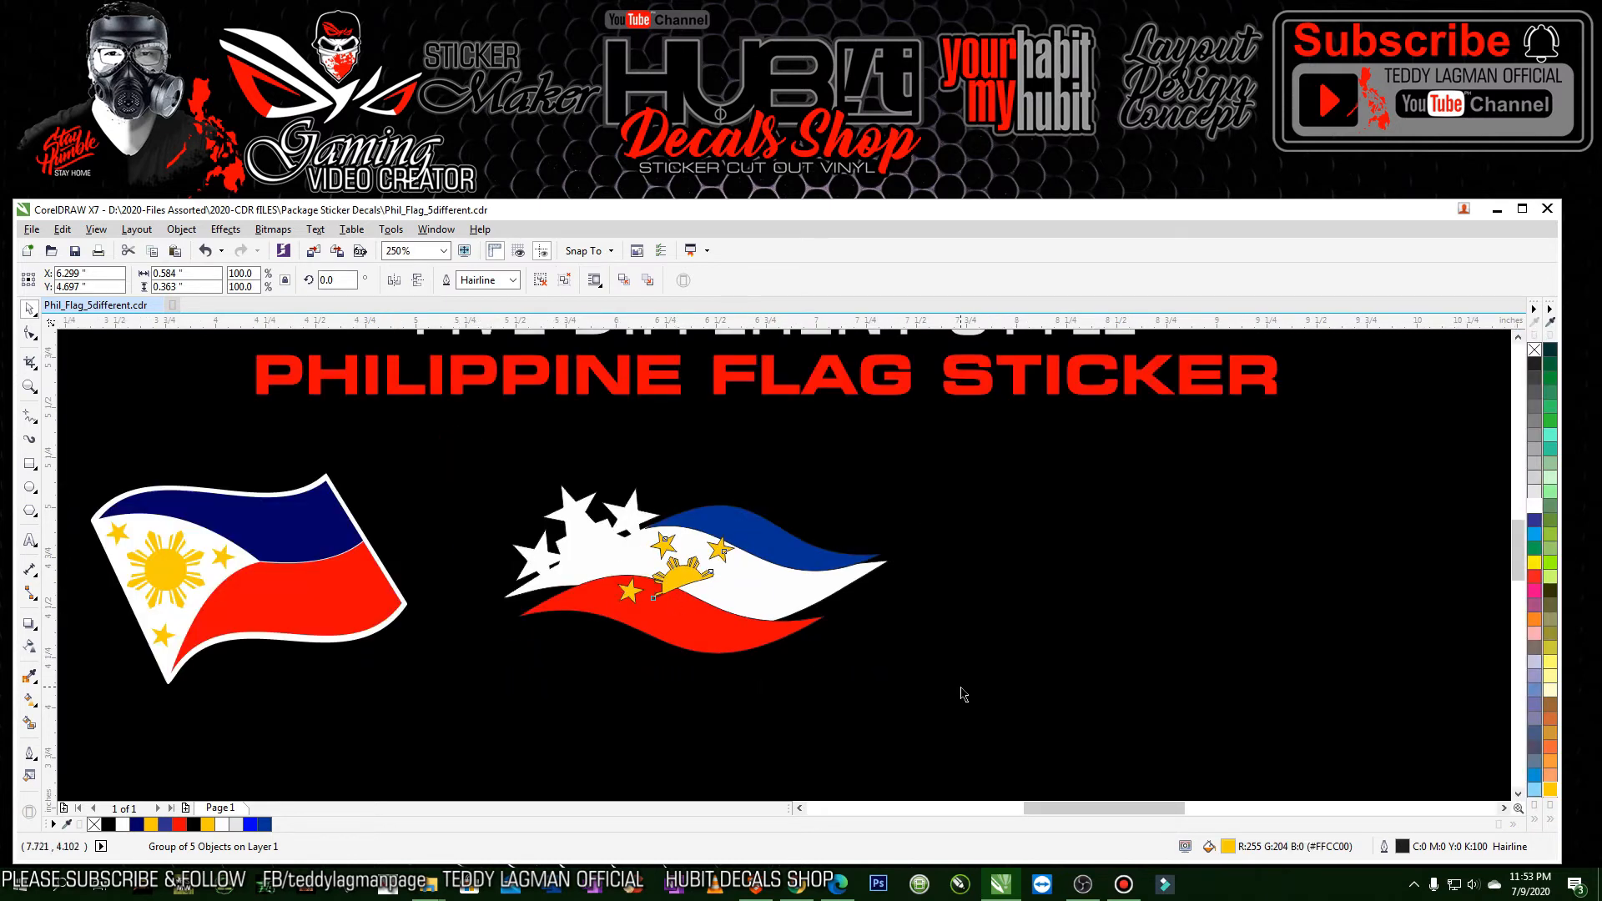
{"action": "left_click", "coordinate": [48, 756]}
{"action": "left_click", "coordinate": [75, 655]}
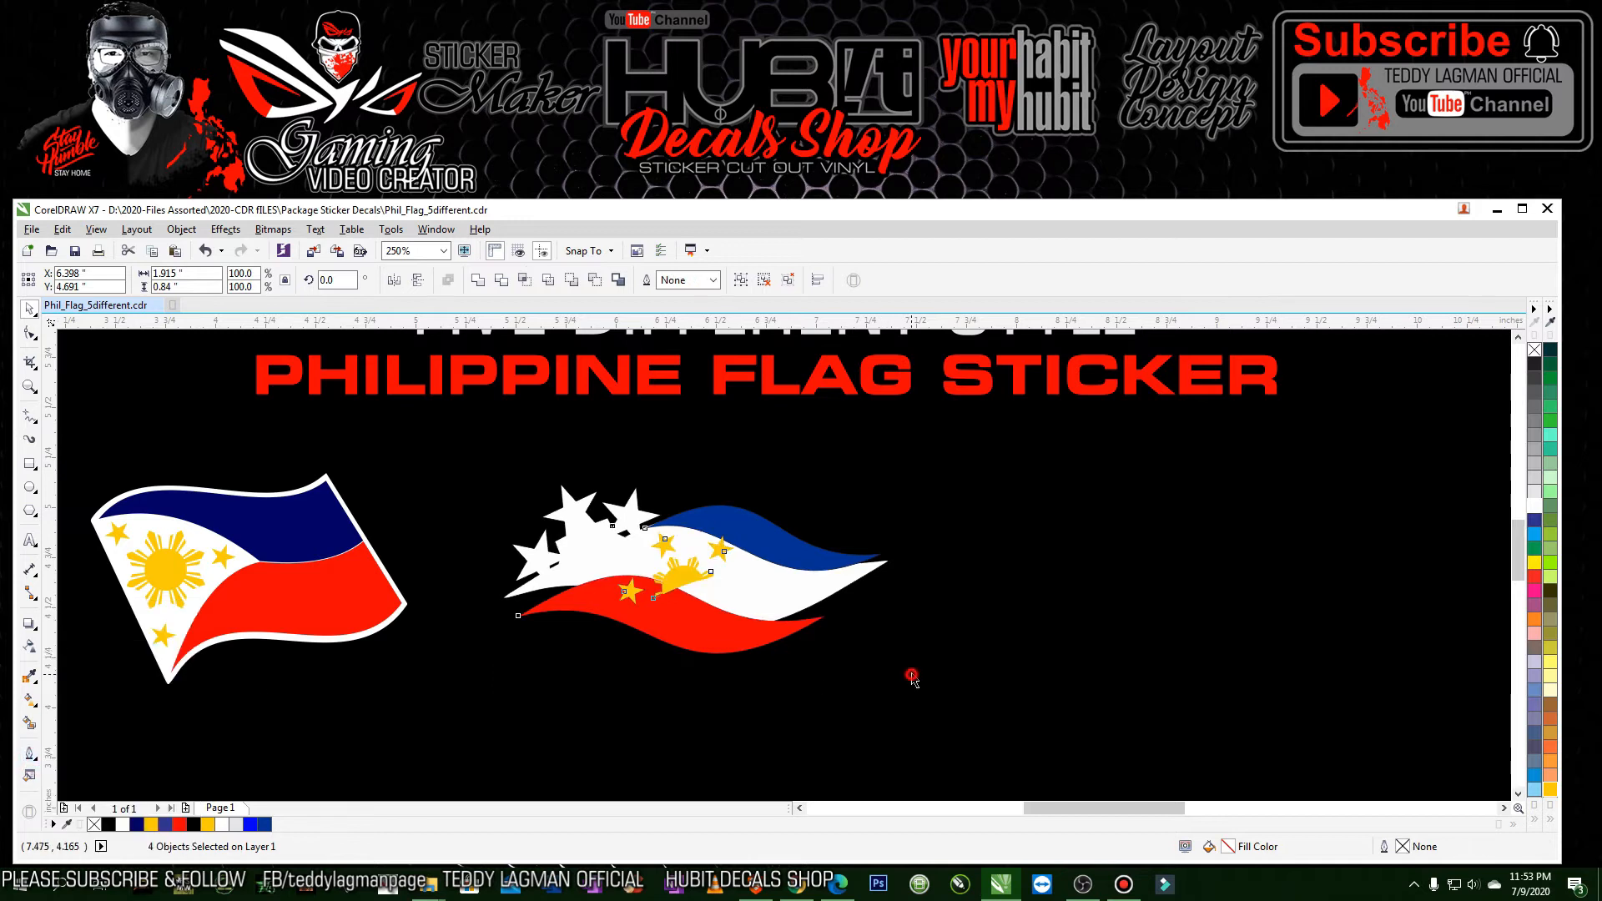
{"action": "left_click", "coordinate": [912, 674]}
- Move the sun and stars group clear of the red wave, and fit the red wave inside the white base's lower edge
{"action": "key", "text": "F2"}
{"action": "left_click_drag", "start_coordinate": [480, 471], "coordinate": [1043, 721]}
{"action": "left_click_drag", "start_coordinate": [646, 542], "coordinate": [858, 468]}
{"action": "left_click_drag", "start_coordinate": [659, 624], "coordinate": [637, 582]}
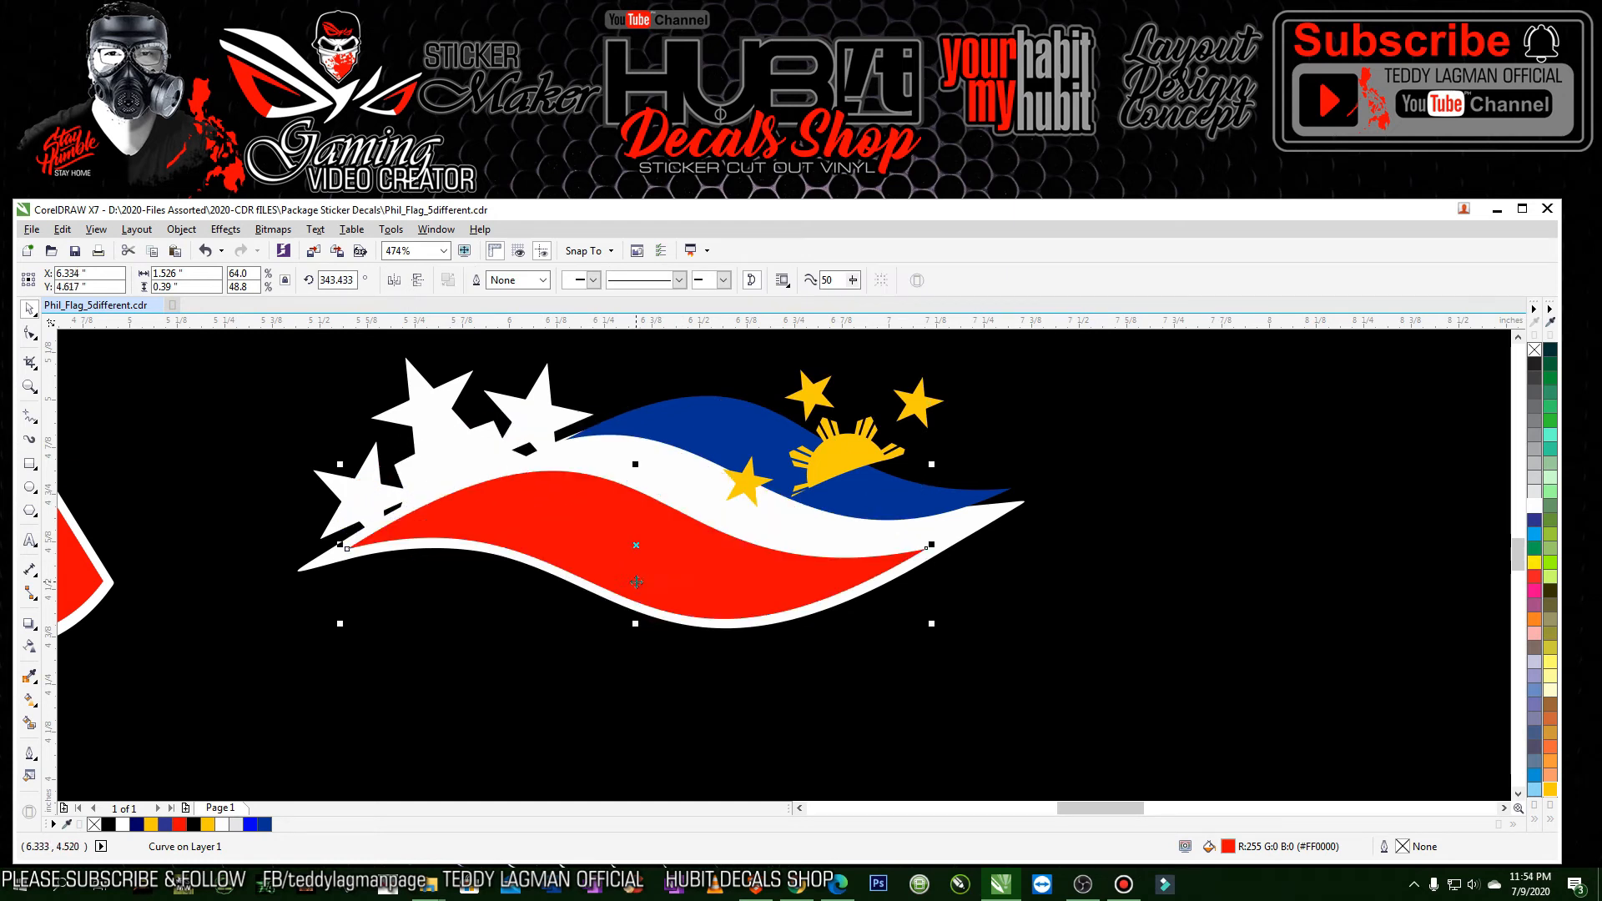
- Fit the blue wave inside the white base's upper part and place the half sun and stars over the white star silhouettes
{"action": "left_click_drag", "start_coordinate": [825, 476], "coordinate": [783, 505]}
{"action": "left_click_drag", "start_coordinate": [1234, 486], "coordinate": [445, 476]}
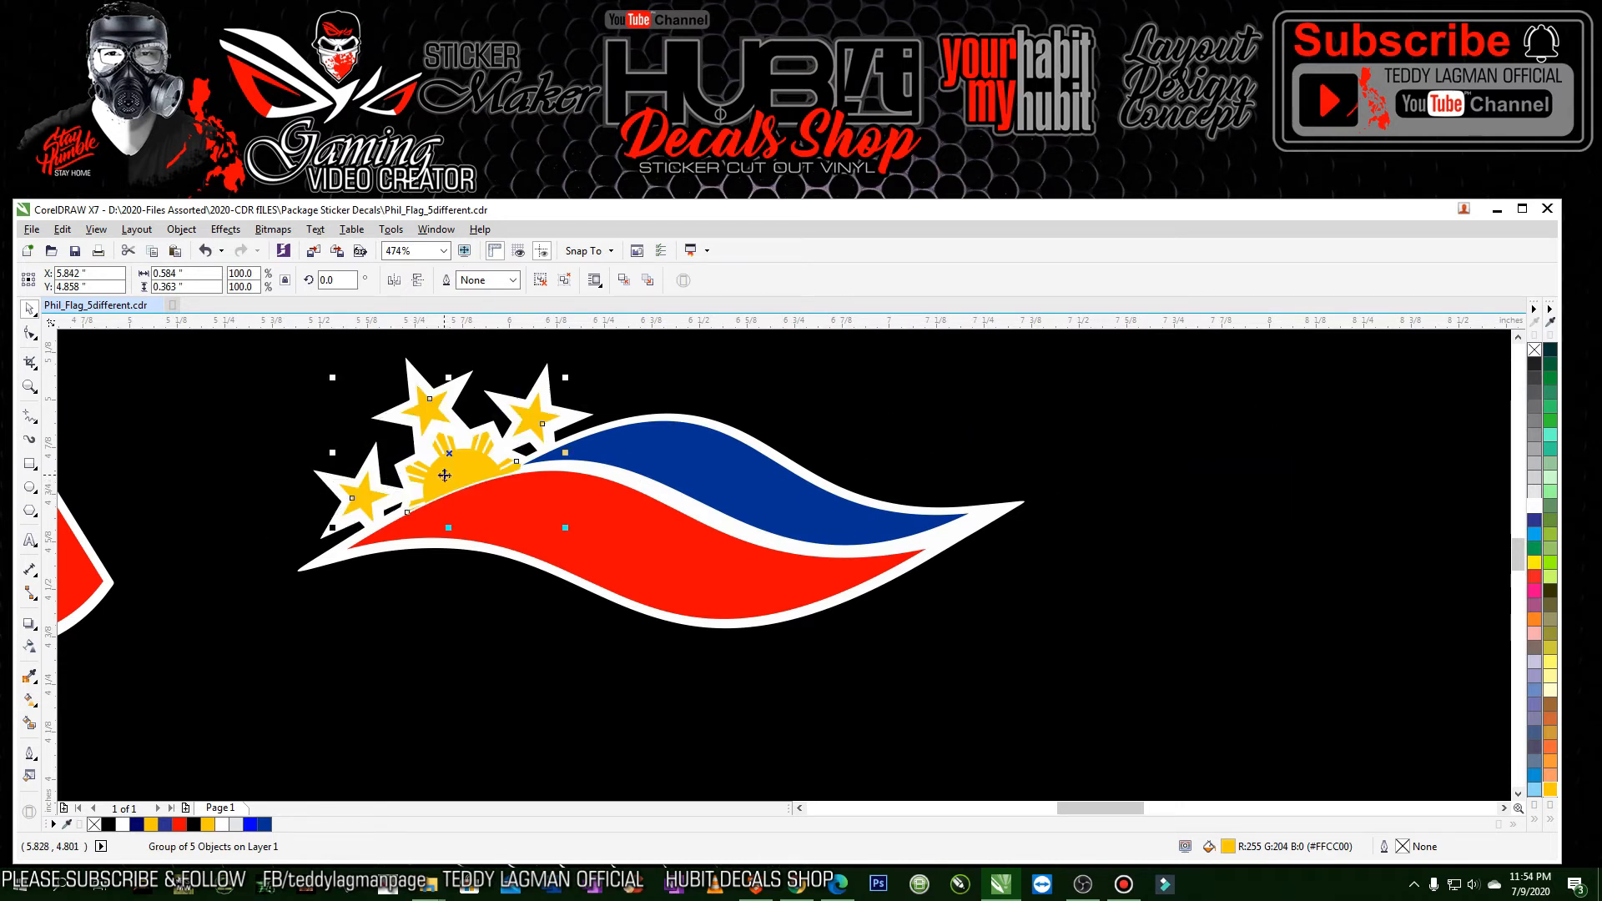
{"action": "left_click", "coordinate": [474, 649]}
{"action": "scroll", "coordinate": [474, 650], "scroll_direction": "down", "scroll_amount": 5}
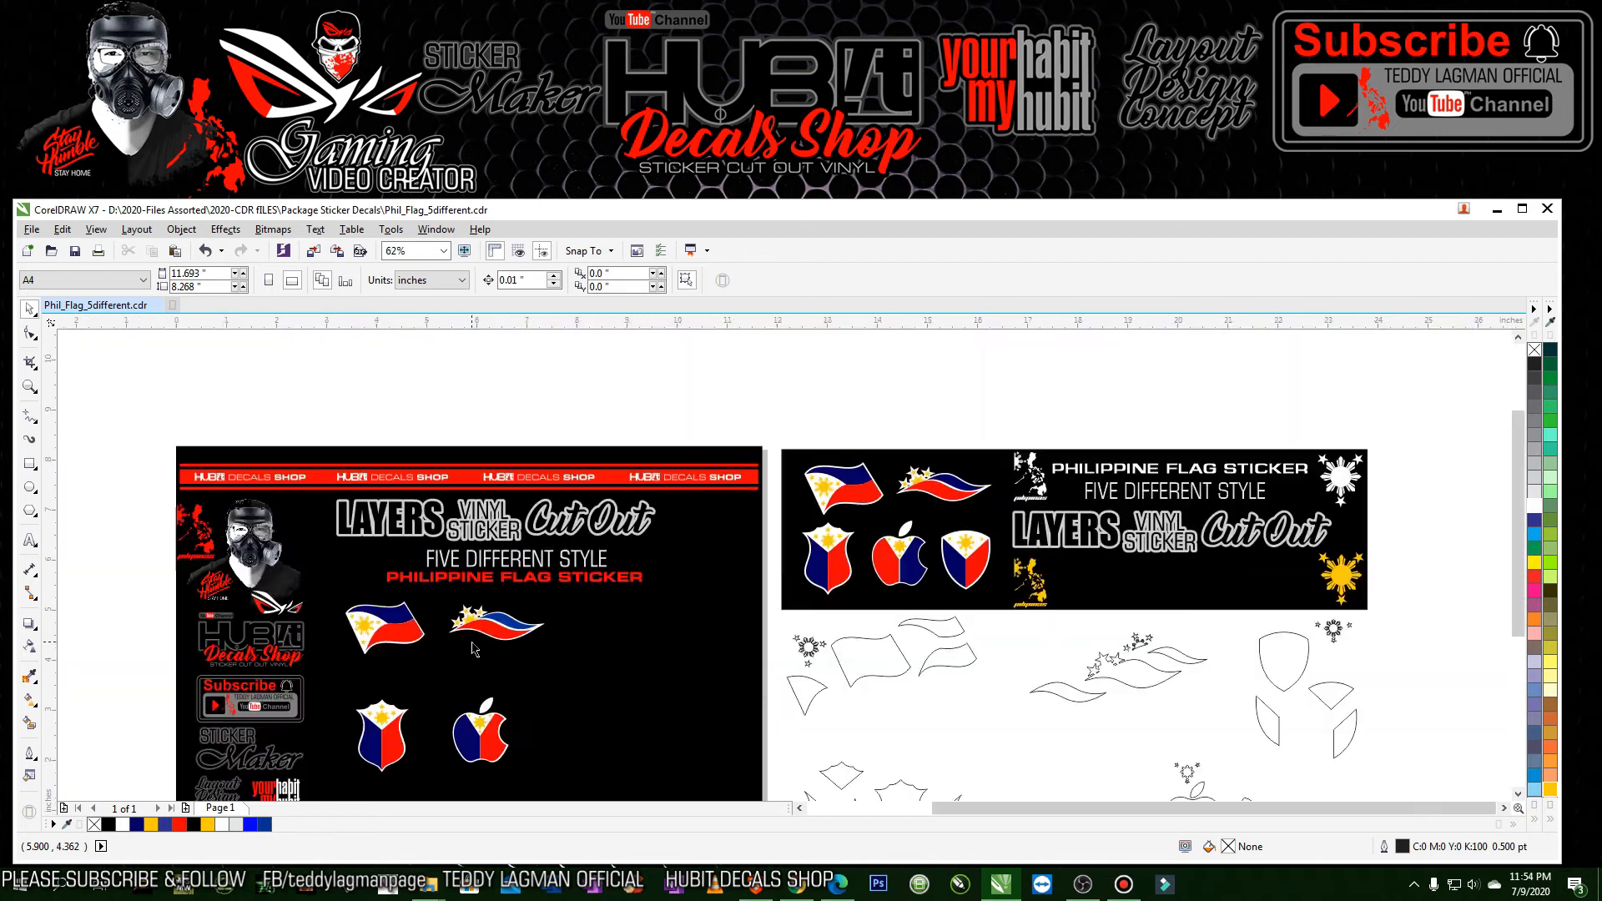
- Recolour the wavy flag's upper wave navy blue (#000066)
{"action": "scroll", "coordinate": [474, 650], "scroll_direction": "down", "scroll_amount": 1}
{"action": "key", "text": "F2"}
{"action": "left_click_drag", "start_coordinate": [375, 587], "coordinate": [921, 760]}
{"action": "key", "text": "F2"}
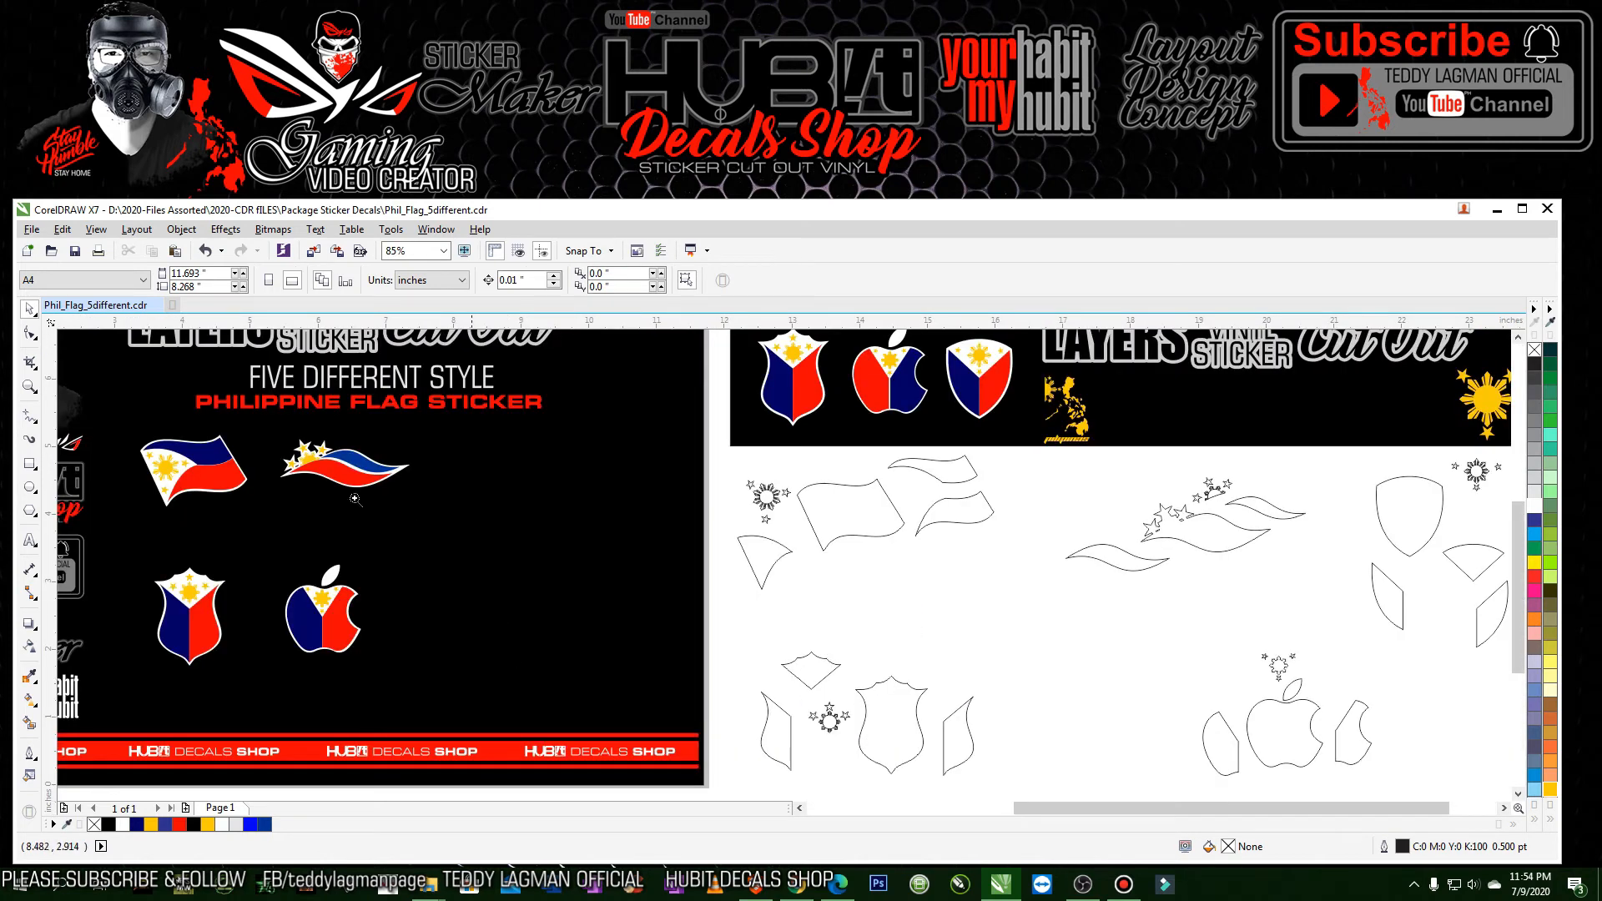
{"action": "left_click_drag", "start_coordinate": [139, 406], "coordinate": [654, 724]}
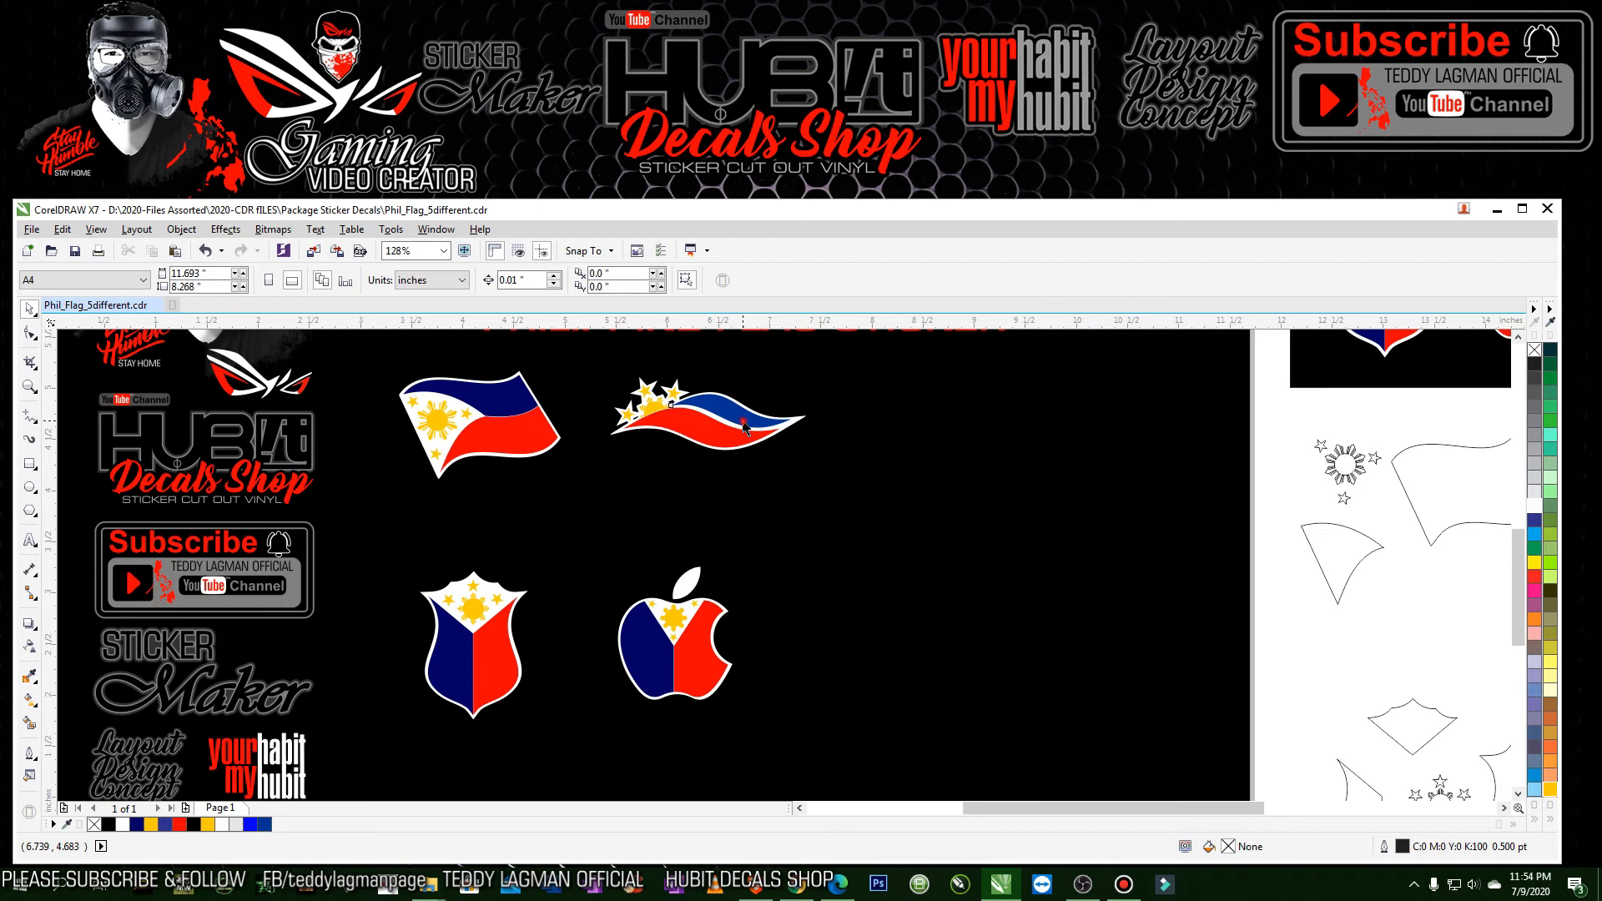
{"action": "left_click", "coordinate": [745, 426]}
{"action": "left_click", "coordinate": [1551, 820]}
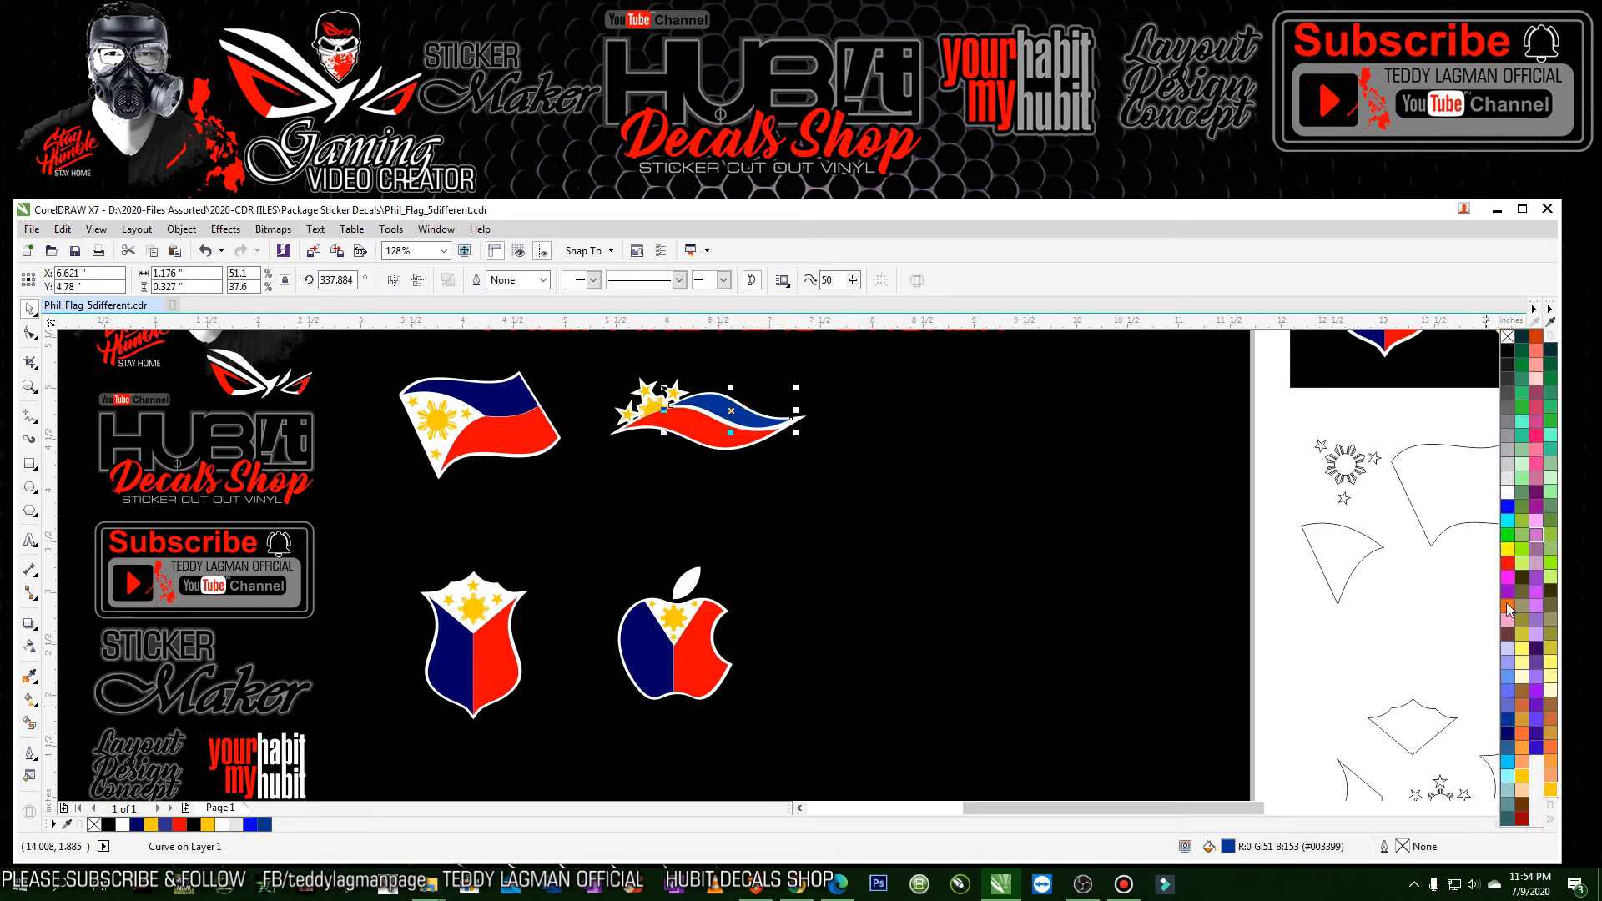
{"action": "left_click", "coordinate": [1507, 733]}
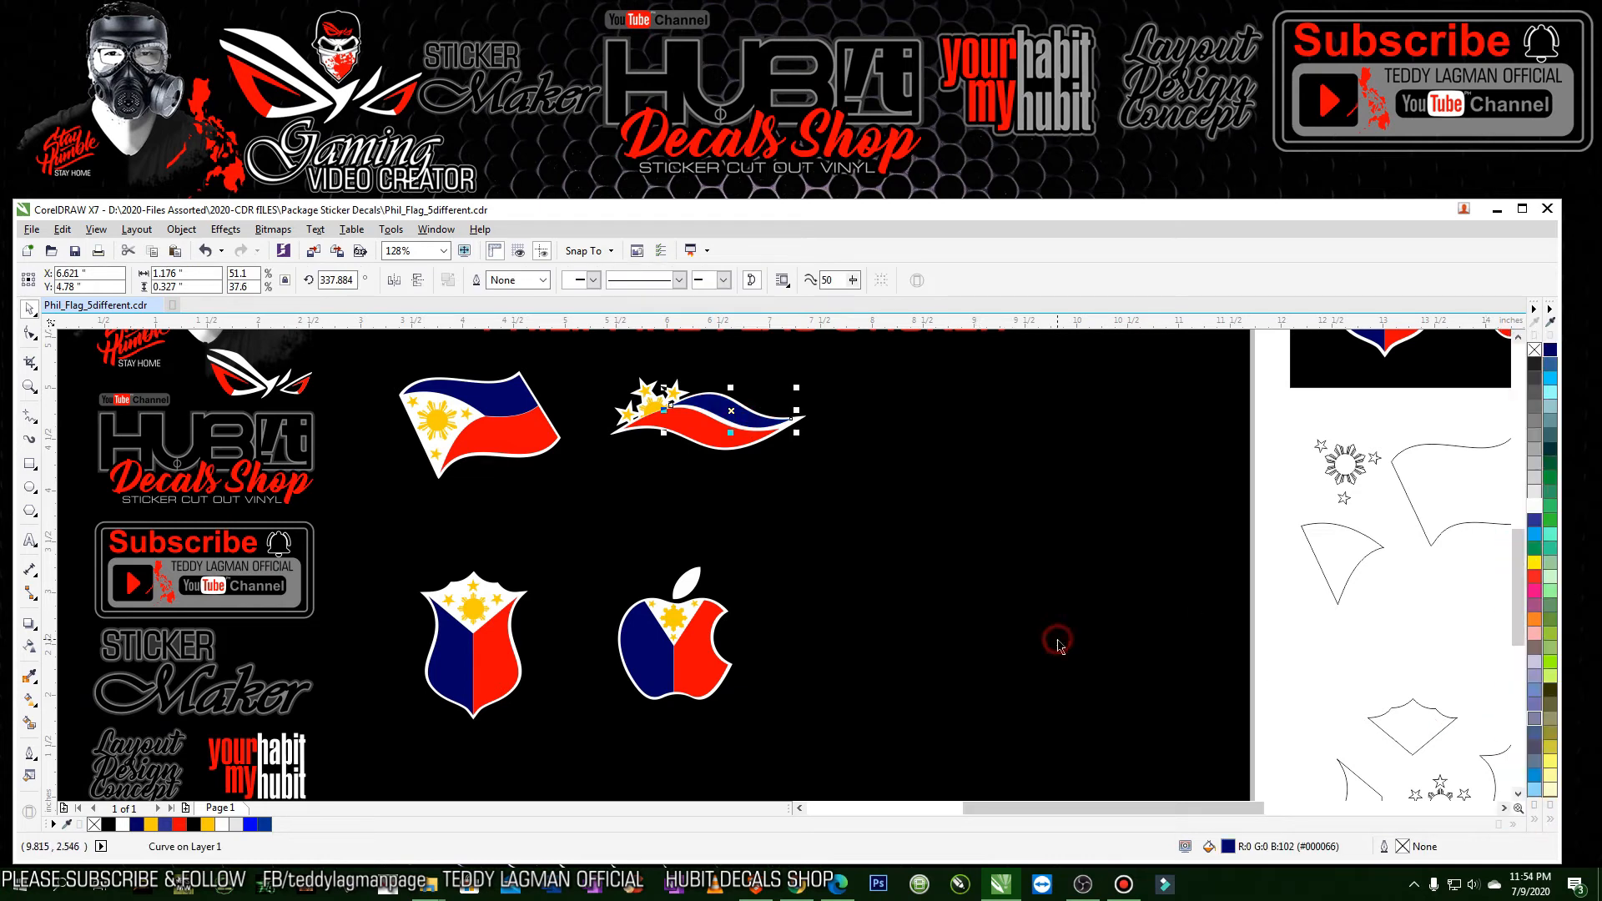
- Copy the plain rounded shield outline onto the black page beside the wavy flag and fill it white
{"action": "scroll", "coordinate": [1058, 644], "scroll_direction": "down", "scroll_amount": 5}
{"action": "scroll", "coordinate": [1423, 751], "scroll_direction": "up", "scroll_amount": 3}
{"action": "left_click", "coordinate": [1427, 740]}
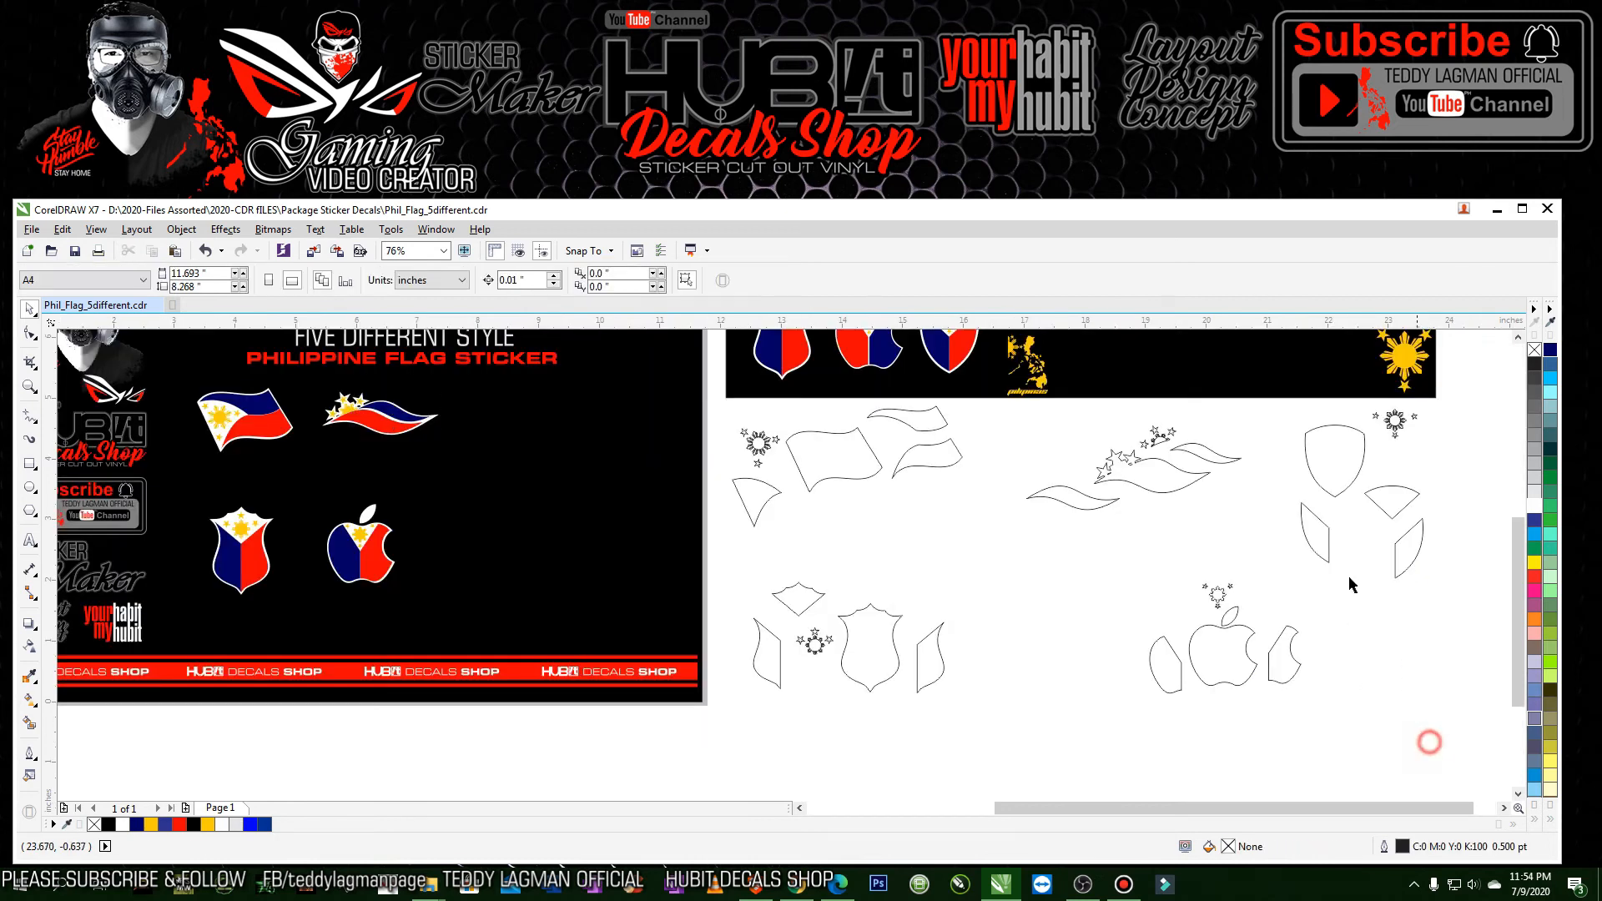
{"action": "left_click", "coordinate": [1330, 497]}
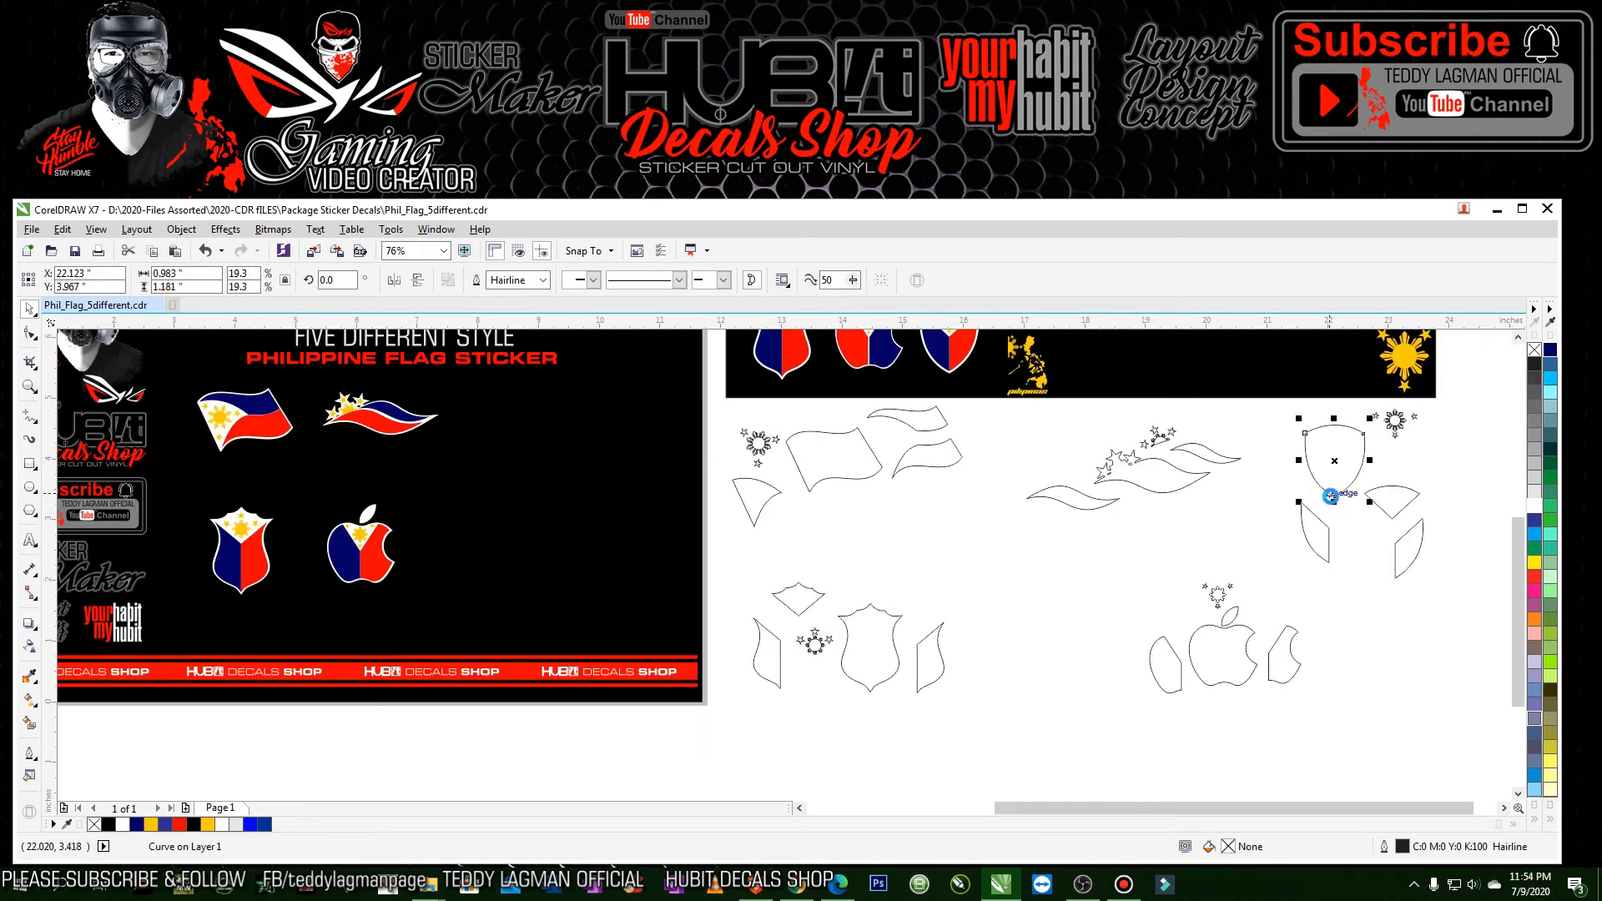
{"action": "left_click_drag", "start_coordinate": [1283, 463], "coordinate": [484, 428]}
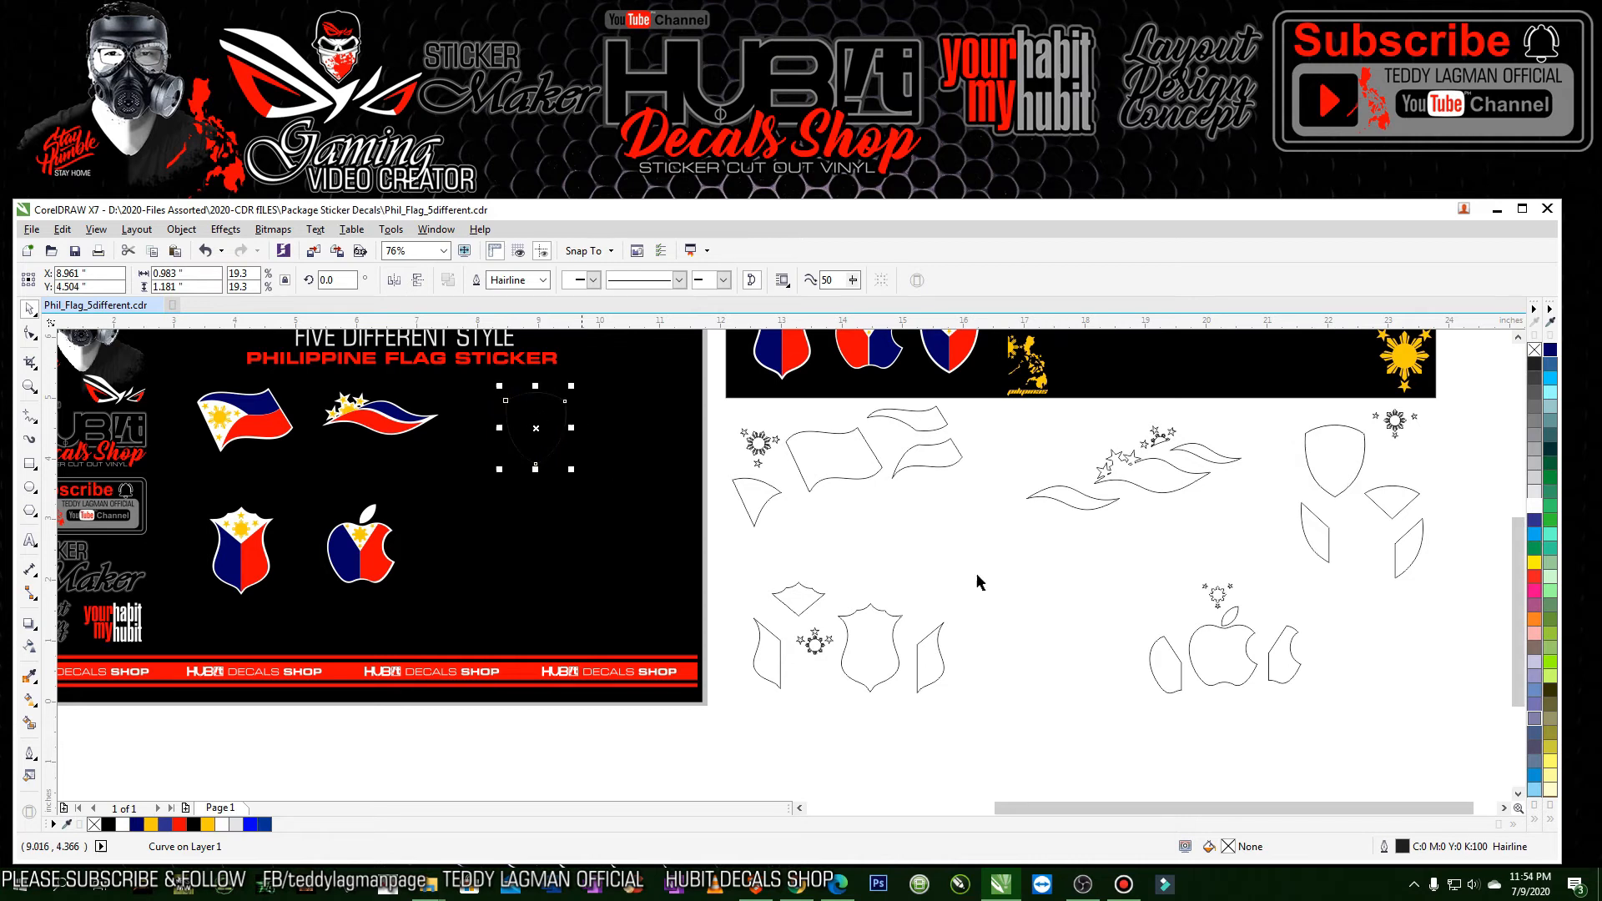
{"action": "left_click", "coordinate": [1534, 509]}
- Copy the plain shield's sun and stars group and its two side pieces onto the page by the white shield
{"action": "left_click", "coordinate": [1393, 421]}
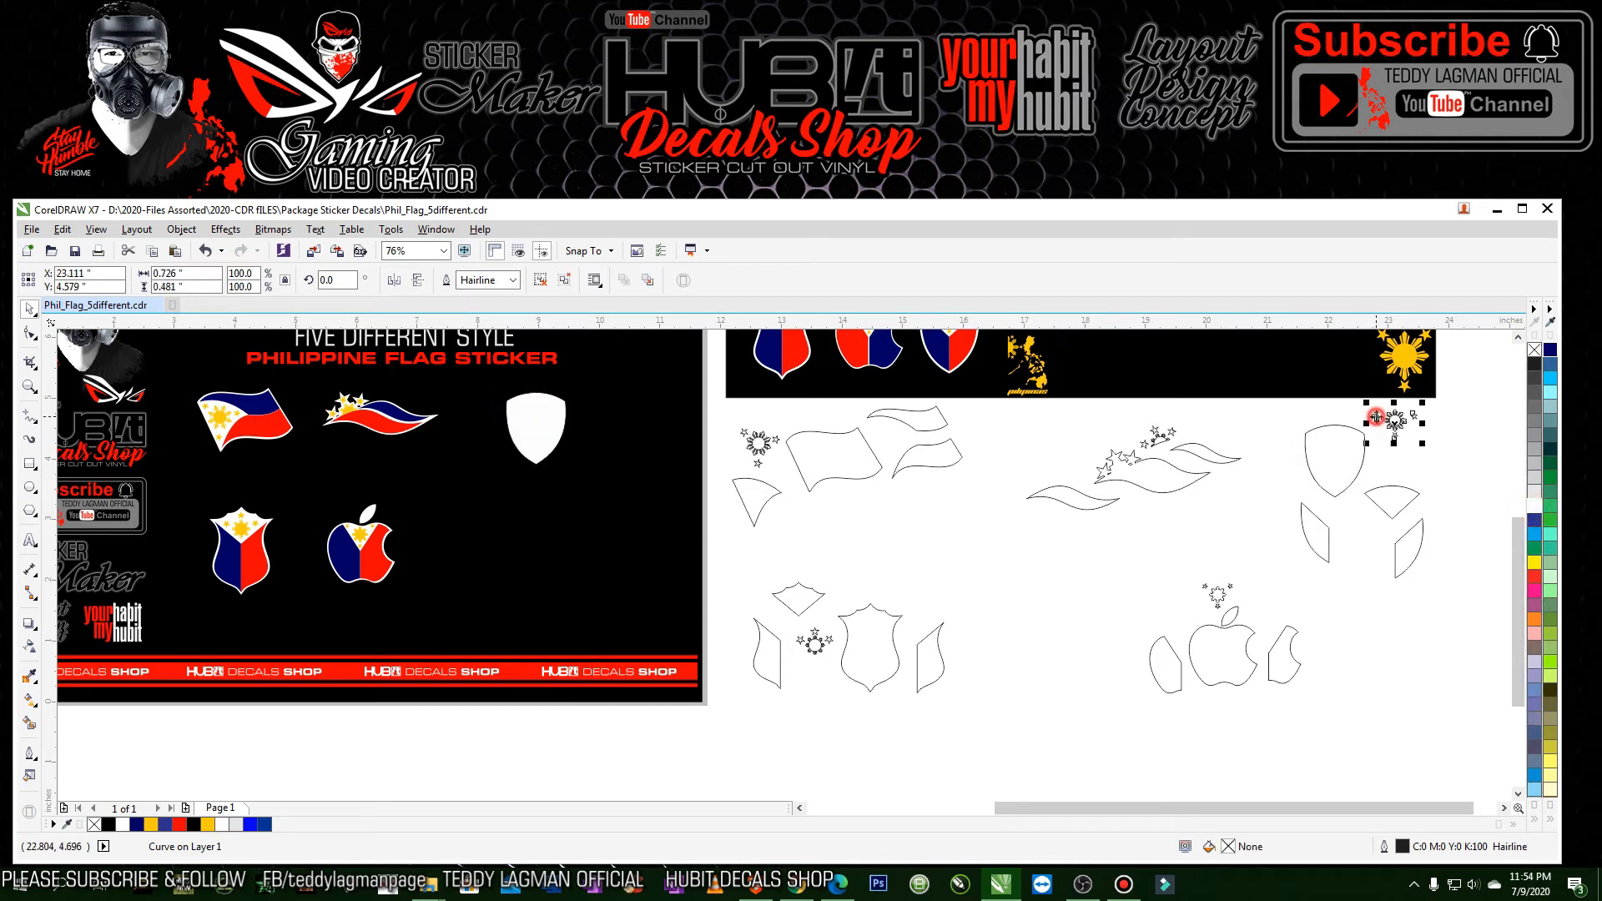
{"action": "left_click", "coordinate": [1327, 535], "text": "shift"}
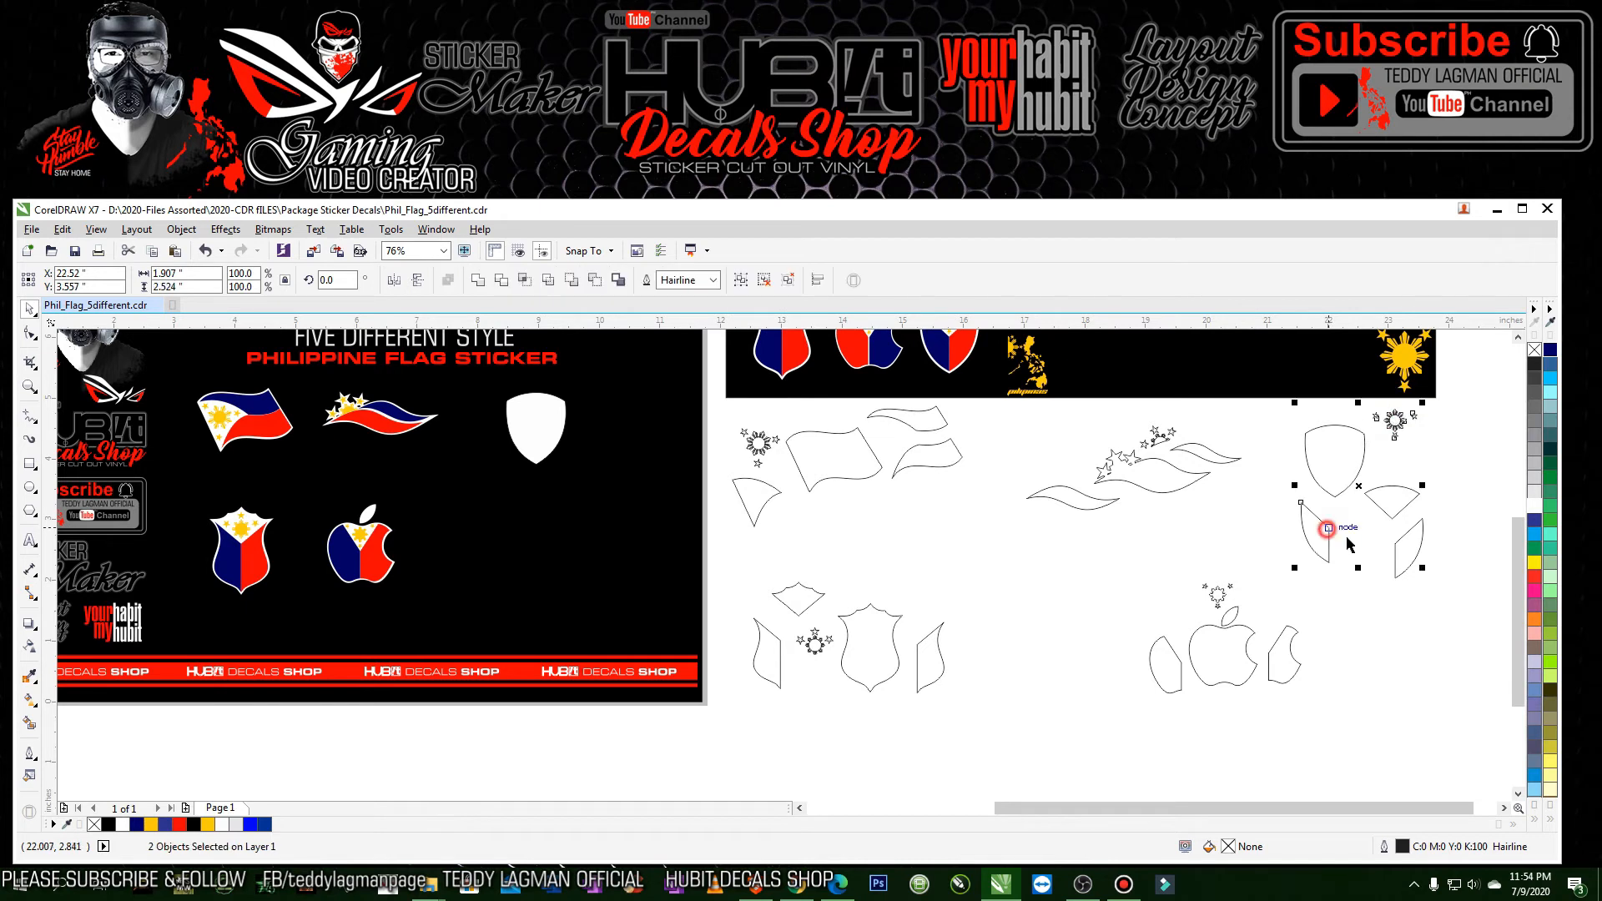
{"action": "left_click", "coordinate": [1397, 541], "text": "shift"}
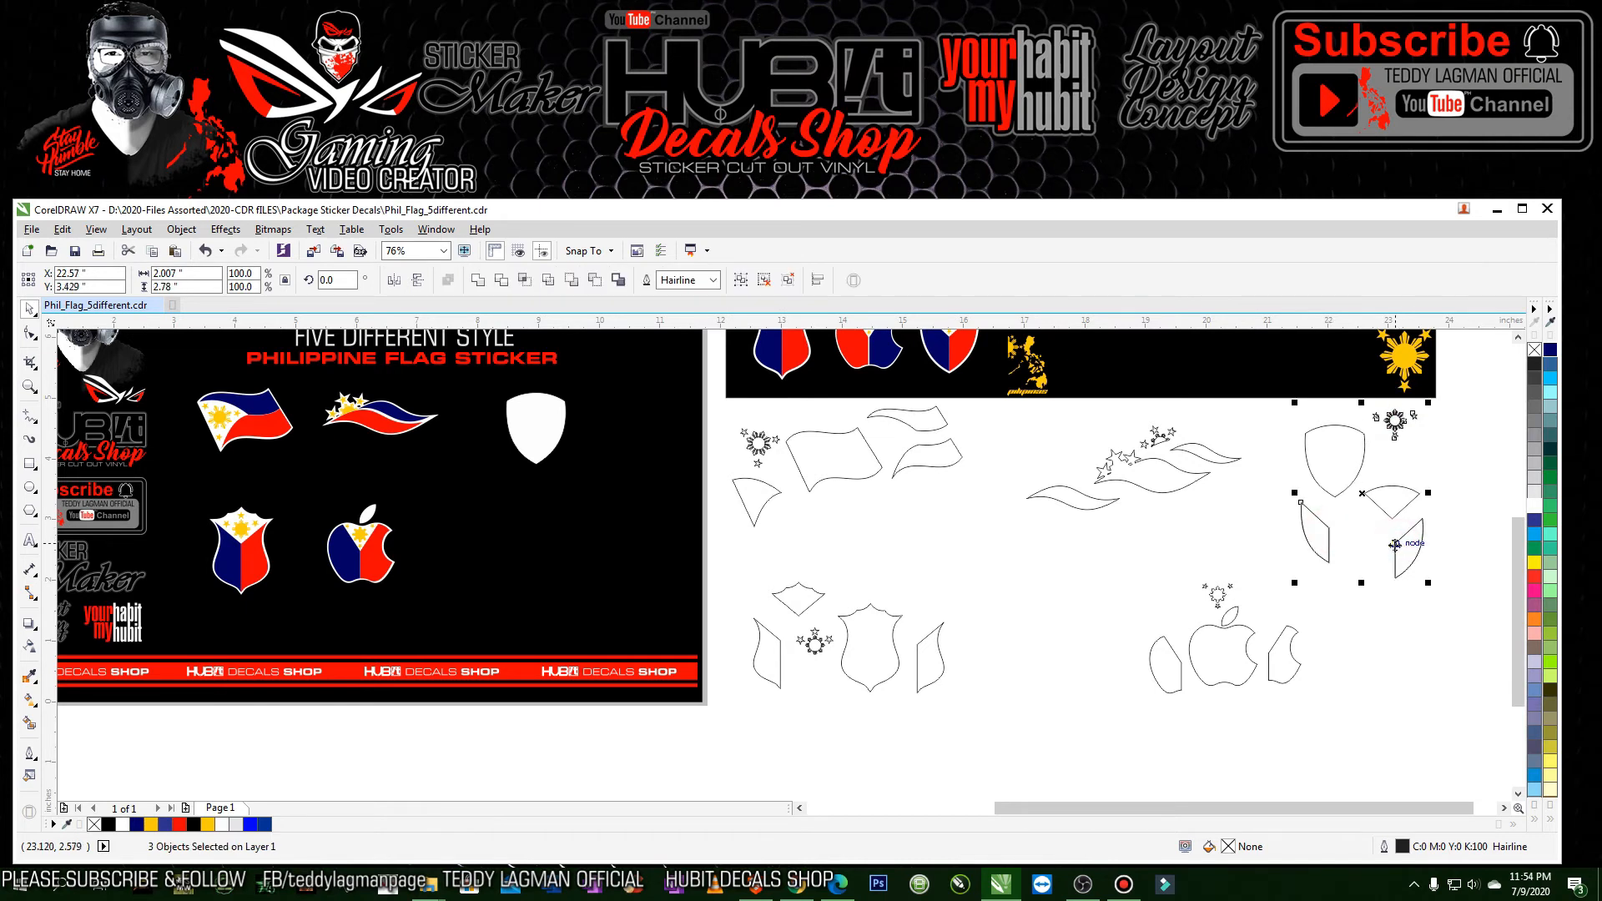
{"action": "left_click_drag", "start_coordinate": [1363, 493], "coordinate": [516, 483]}
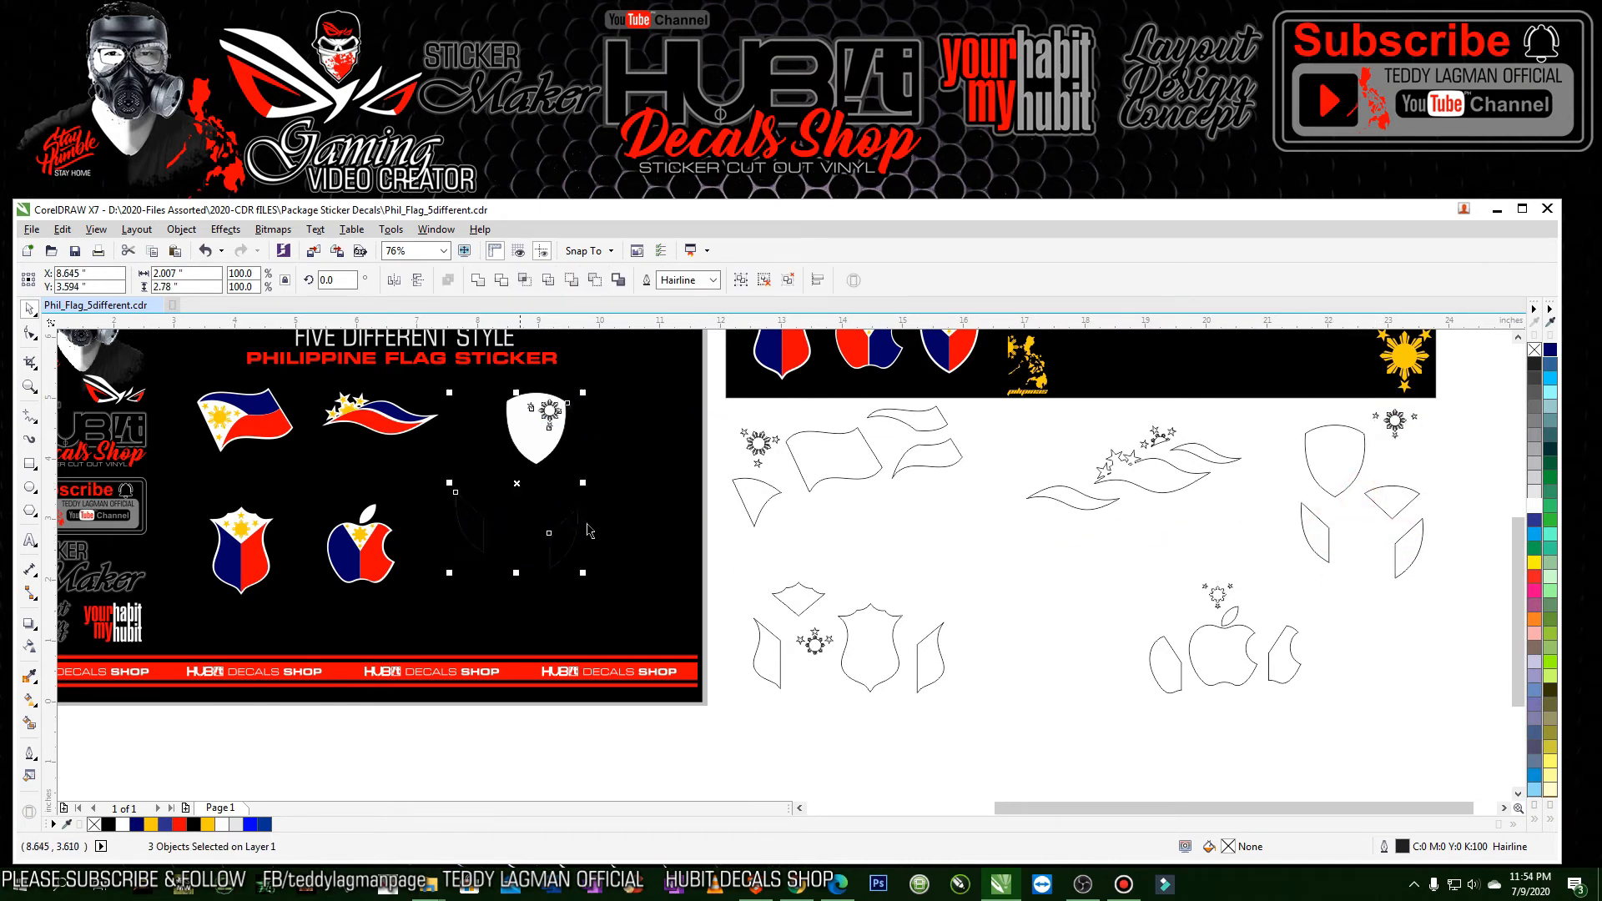
{"action": "left_click", "coordinate": [717, 531]}
- Move the left side piece onto the white shield and fill it navy blue (#000066)
{"action": "left_click_drag", "start_coordinate": [480, 524], "coordinate": [520, 433]}
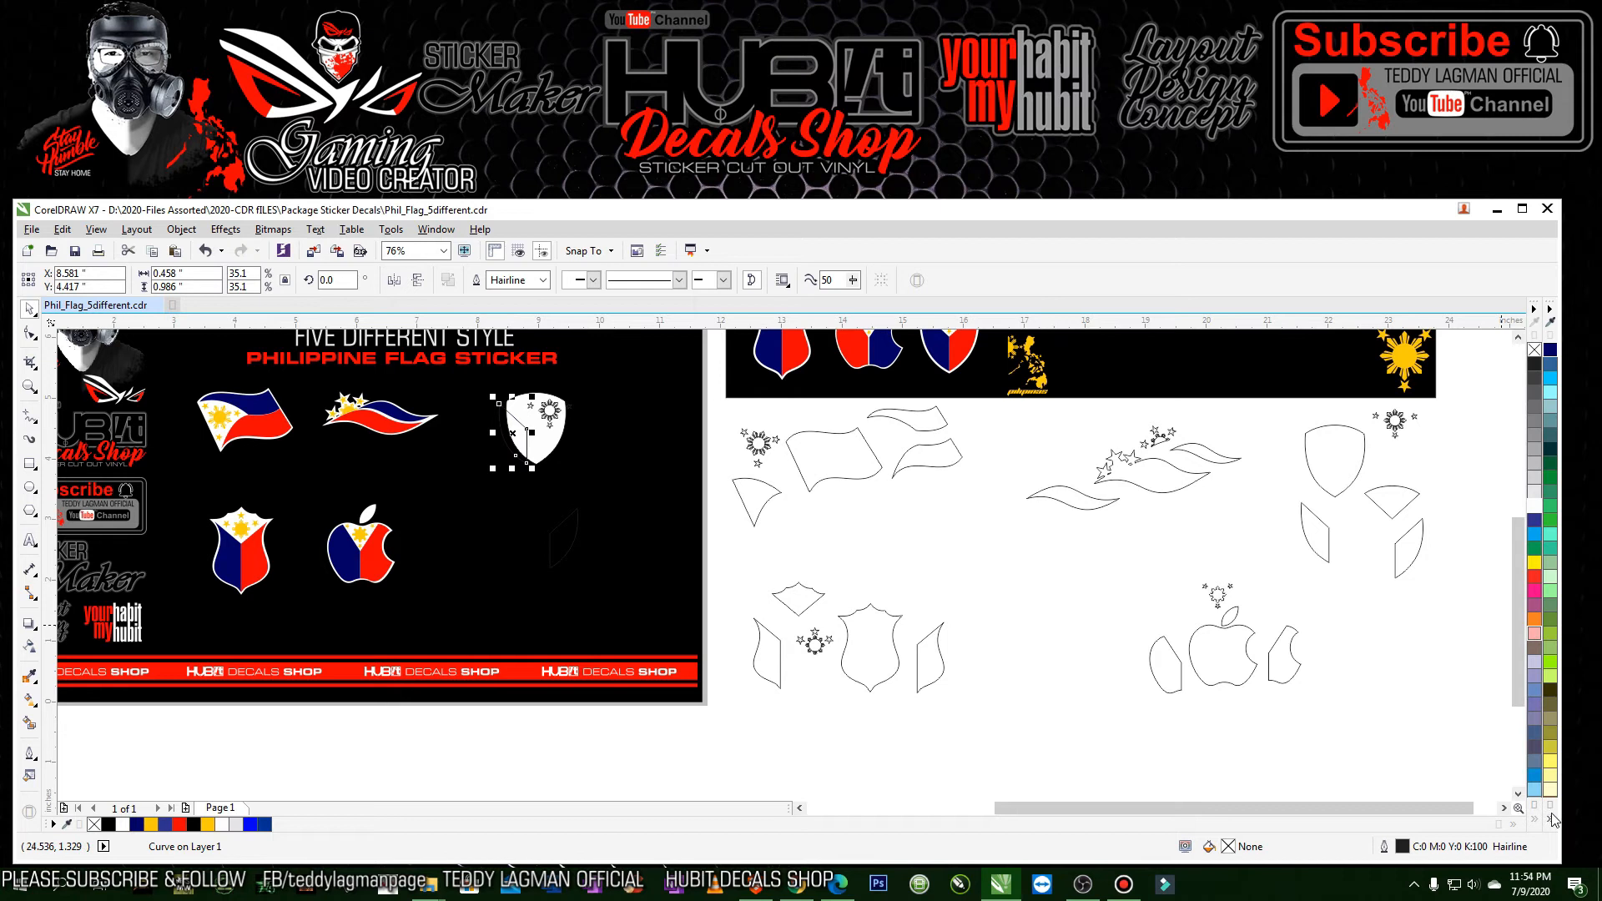
{"action": "left_click", "coordinate": [1551, 819]}
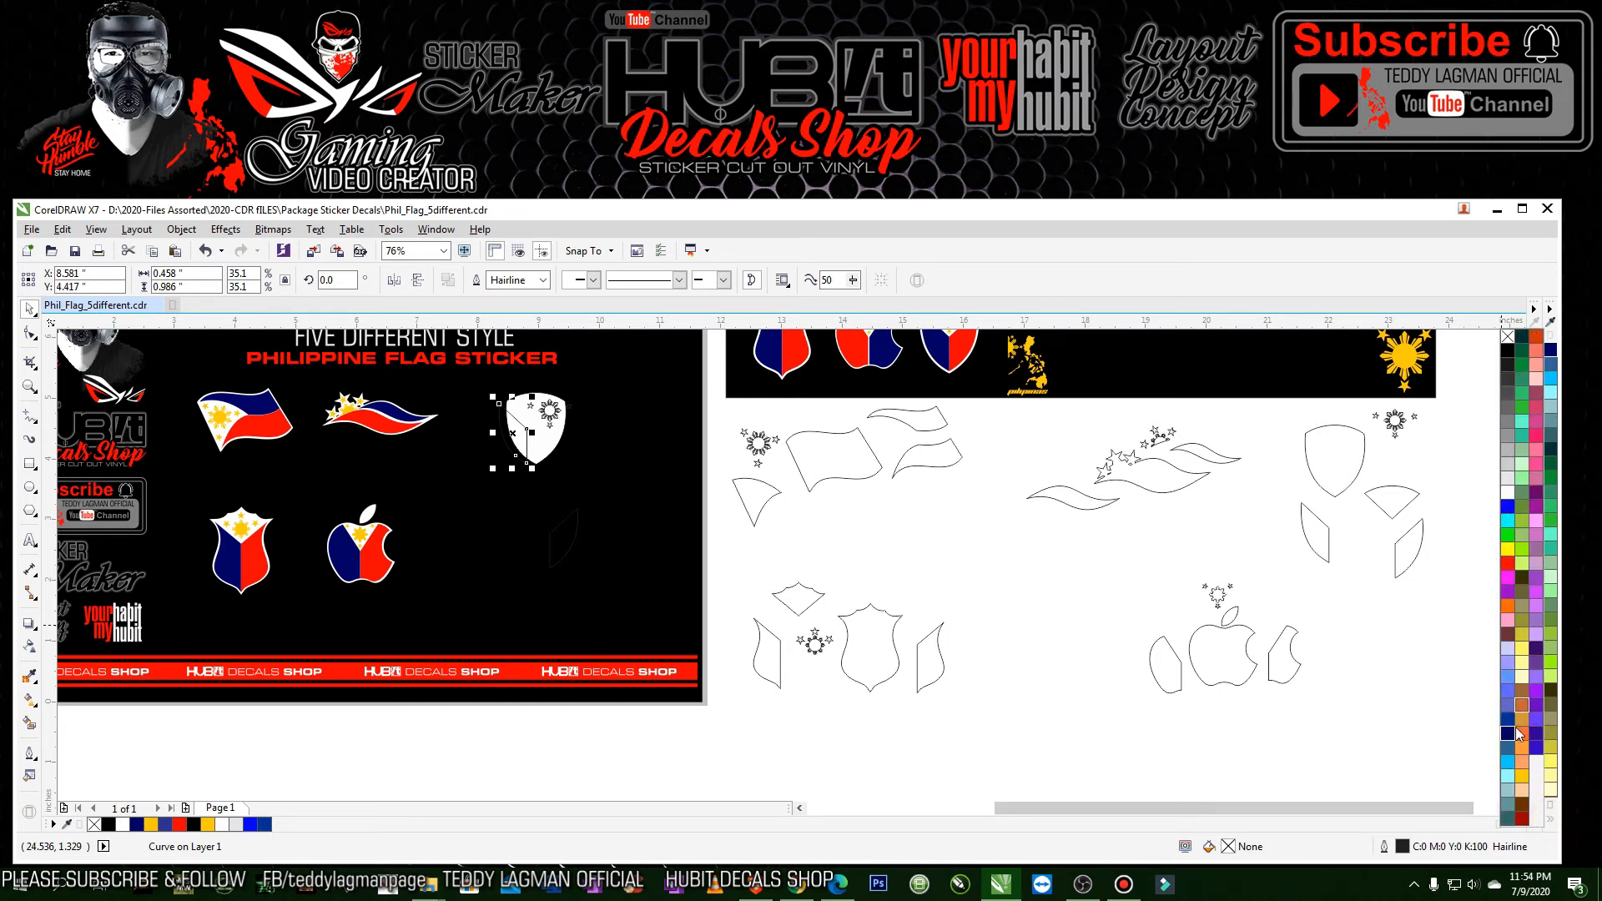
{"action": "left_click", "coordinate": [1509, 733]}
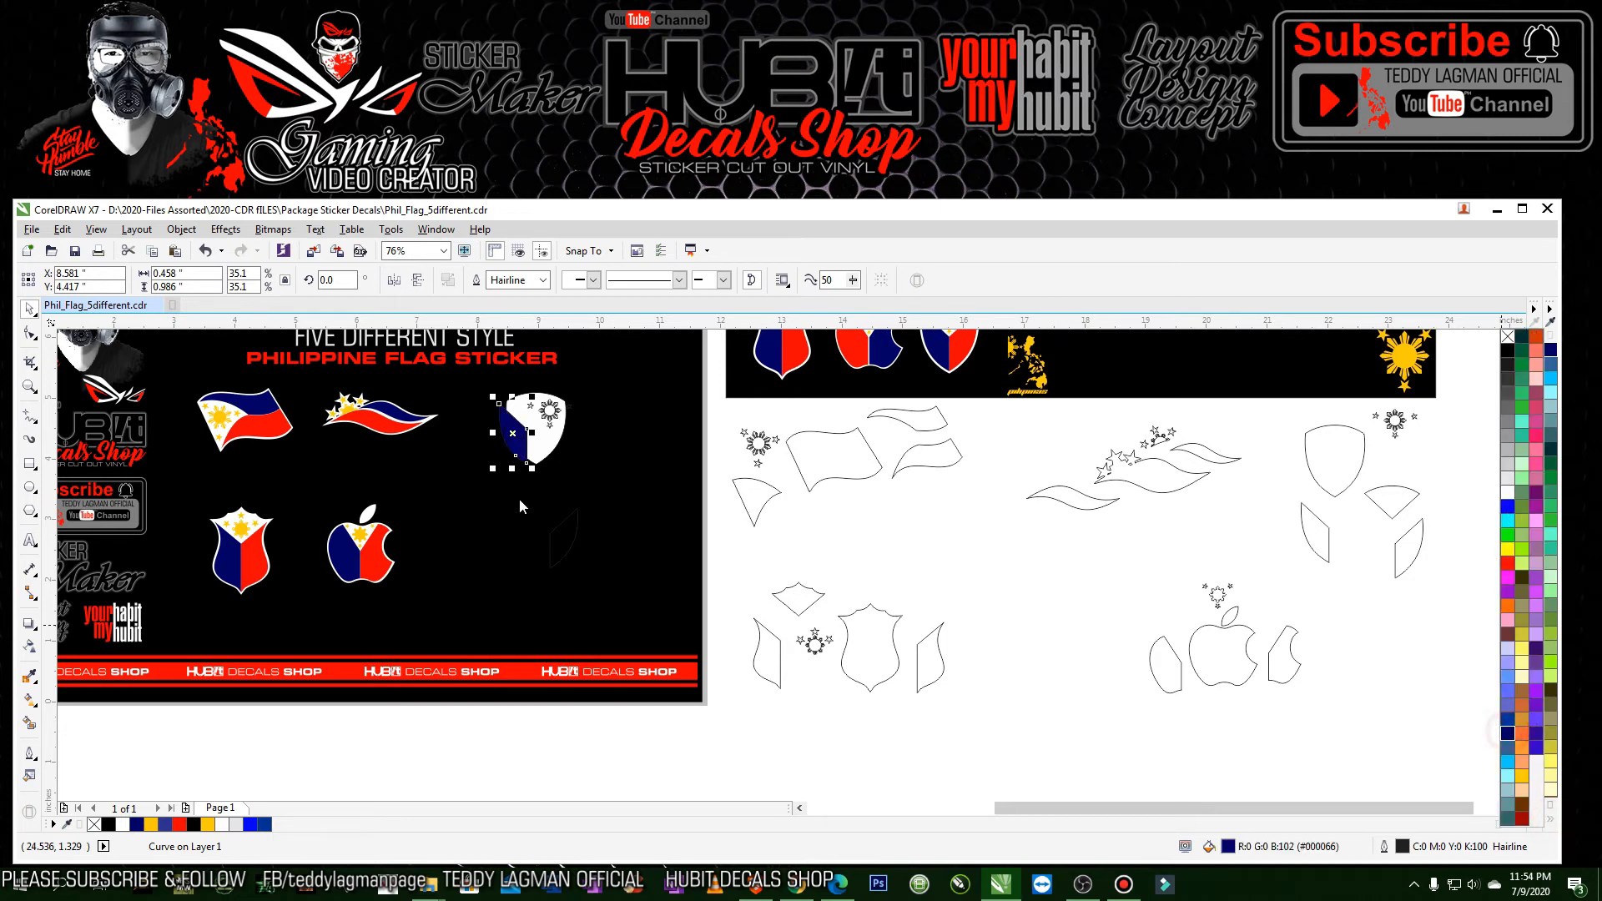
- Move the right side piece onto the white shield and fill it red (#FF0000)
{"action": "left_click", "coordinate": [568, 515]}
{"action": "left_click_drag", "start_coordinate": [573, 521], "coordinate": [560, 404]}
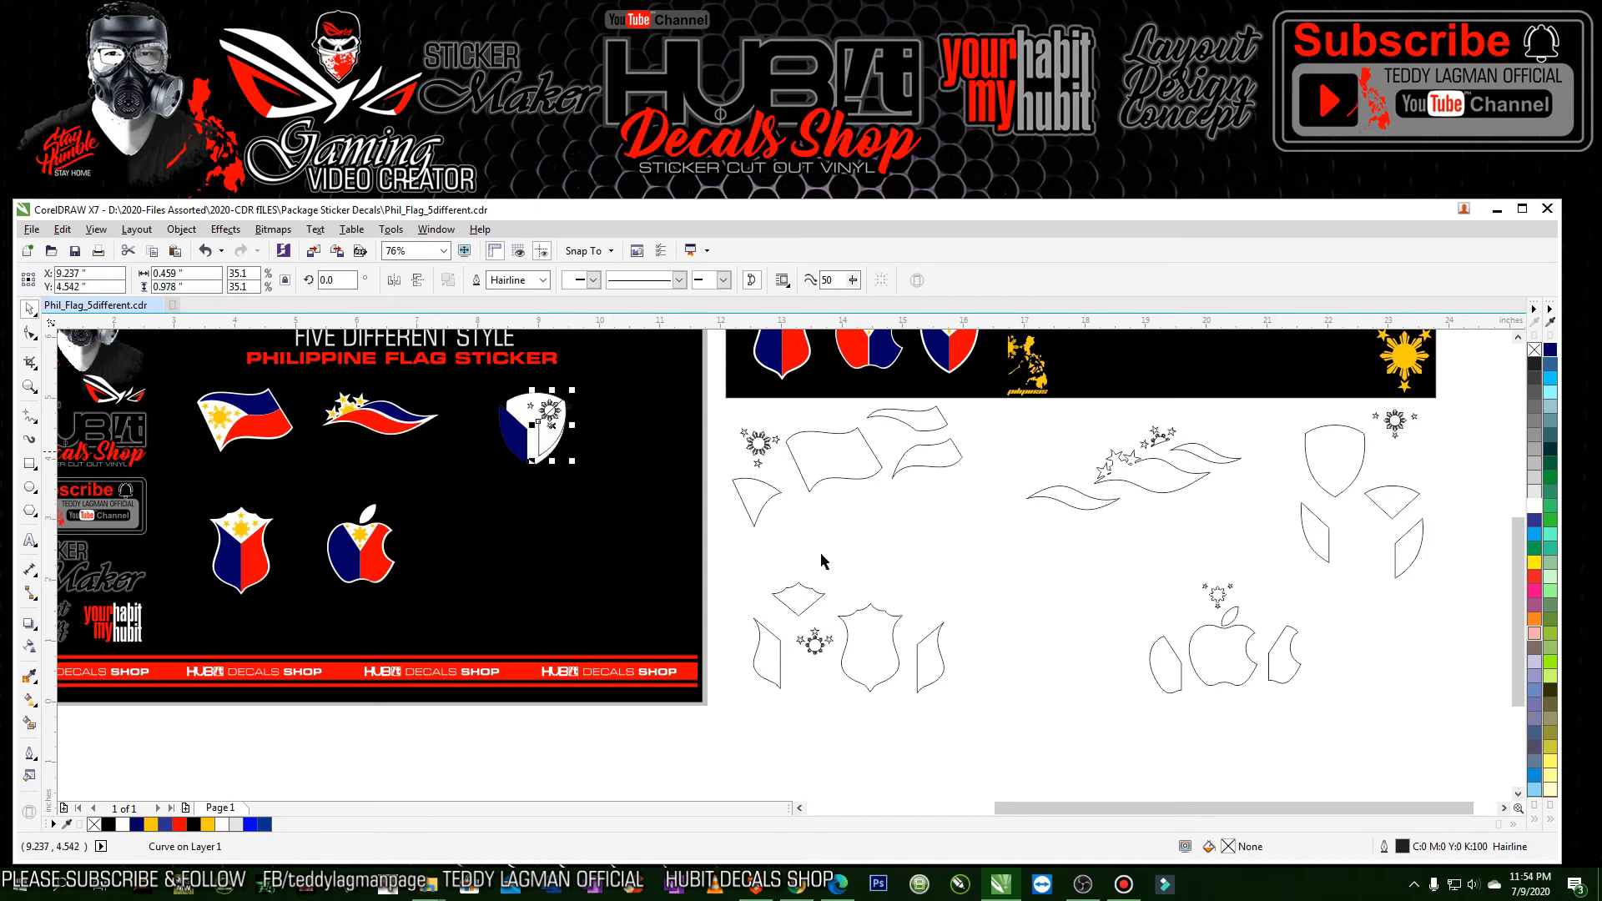
{"action": "left_click", "coordinate": [1536, 819]}
{"action": "left_click", "coordinate": [1513, 566]}
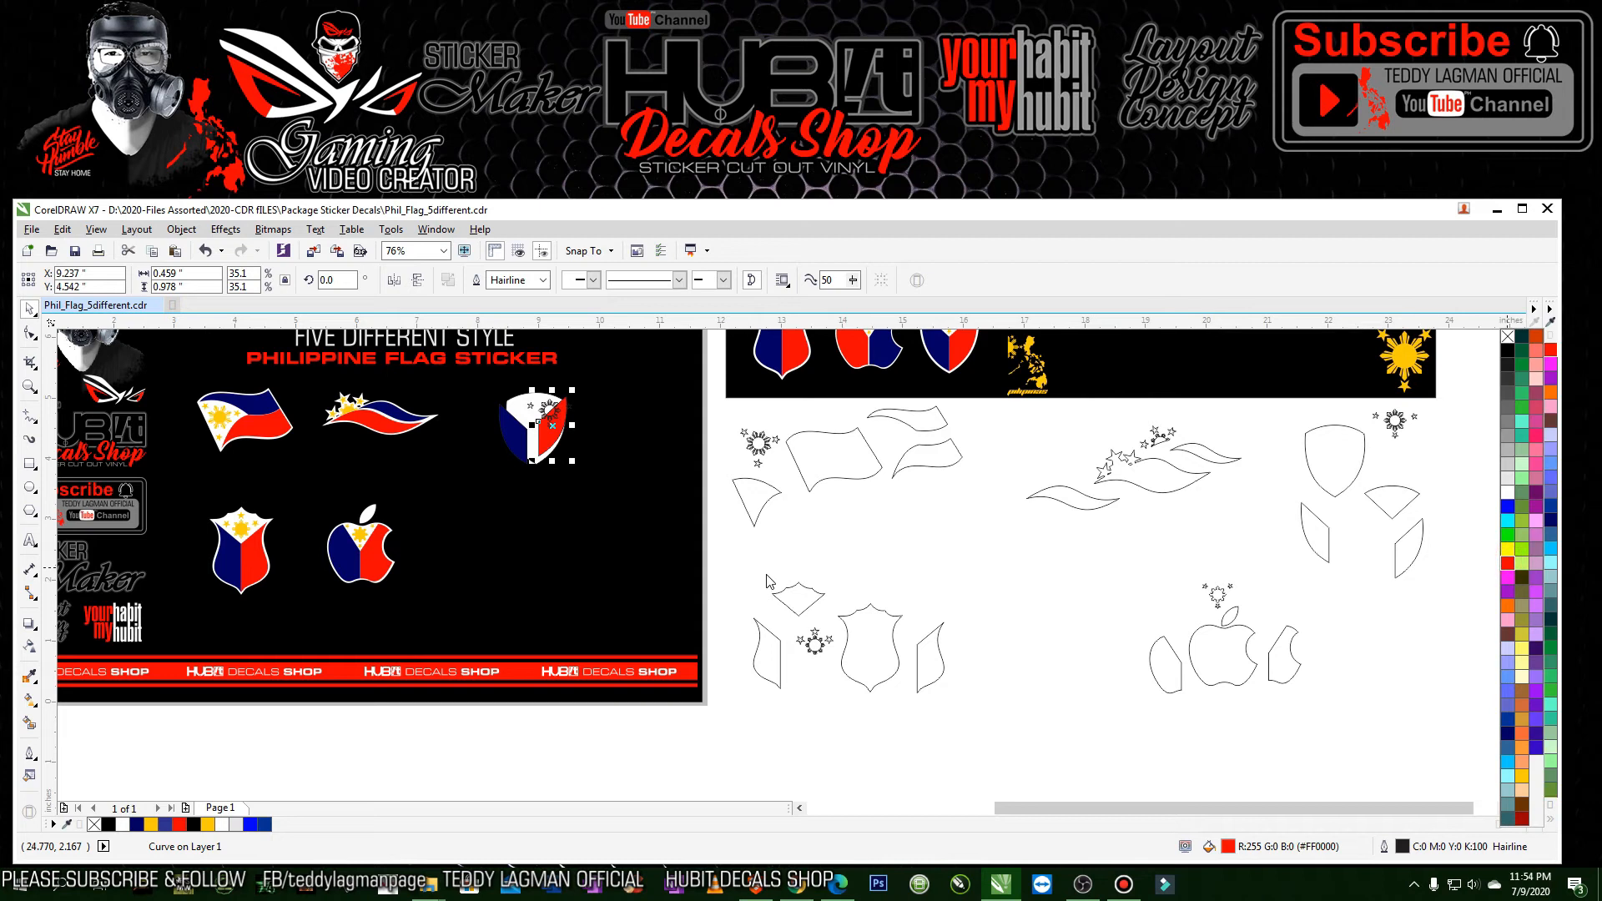
- Fill the shield's sun and stars group golden yellow (#FFCC00)
{"action": "left_click", "coordinate": [762, 572]}
{"action": "scroll", "coordinate": [498, 394], "scroll_direction": "up", "scroll_amount": 2}
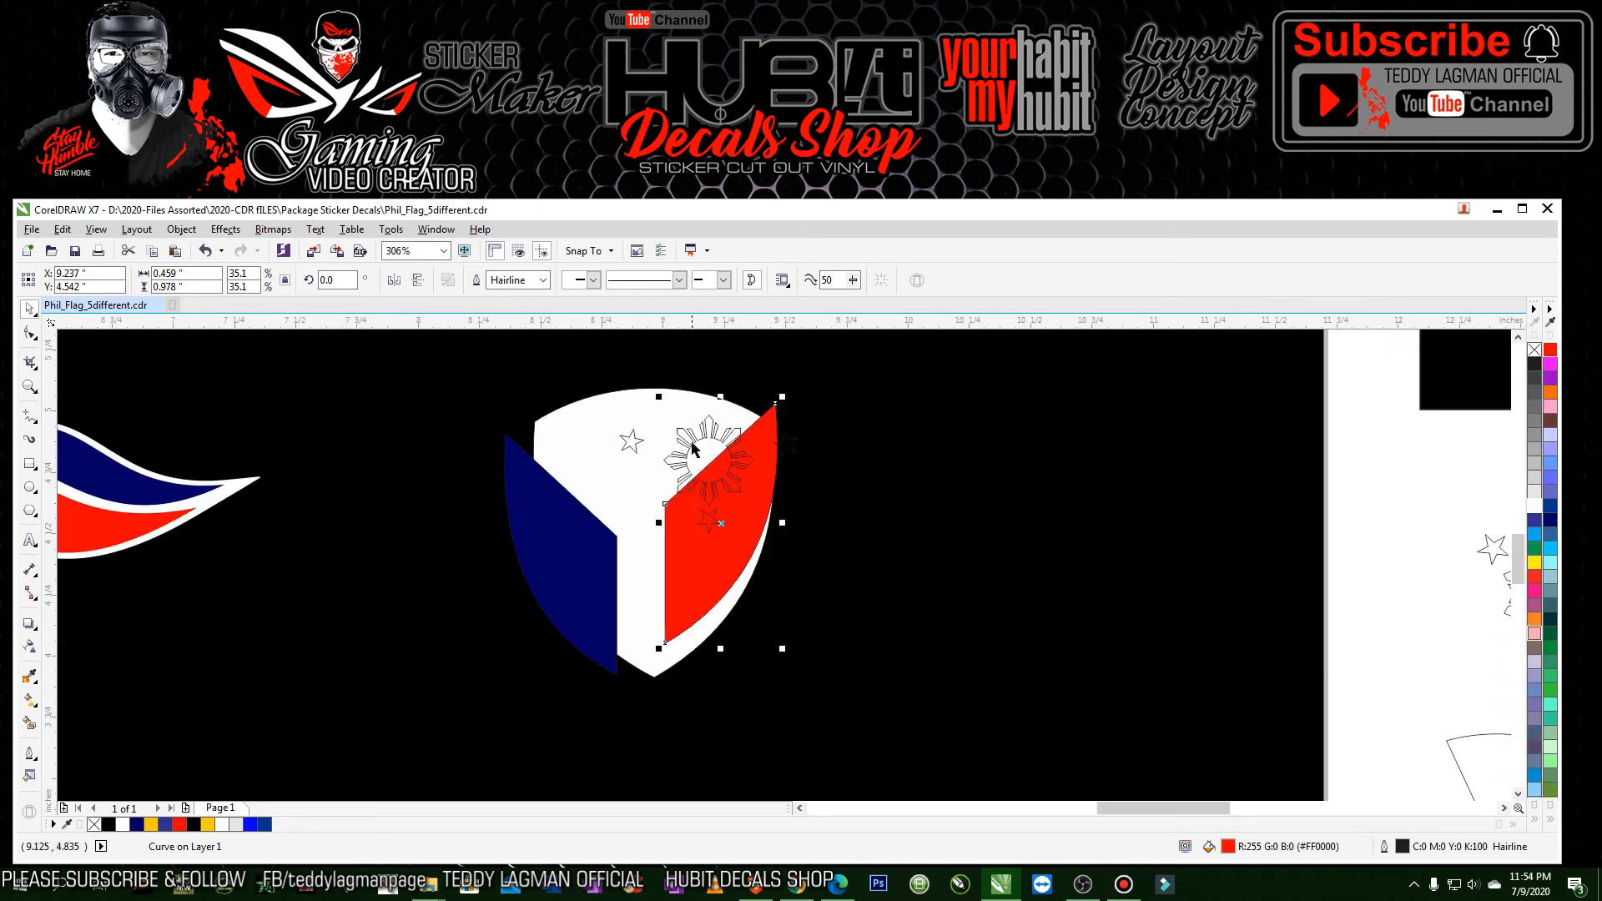
{"action": "left_click", "coordinate": [693, 444]}
{"action": "left_click", "coordinate": [1551, 821]}
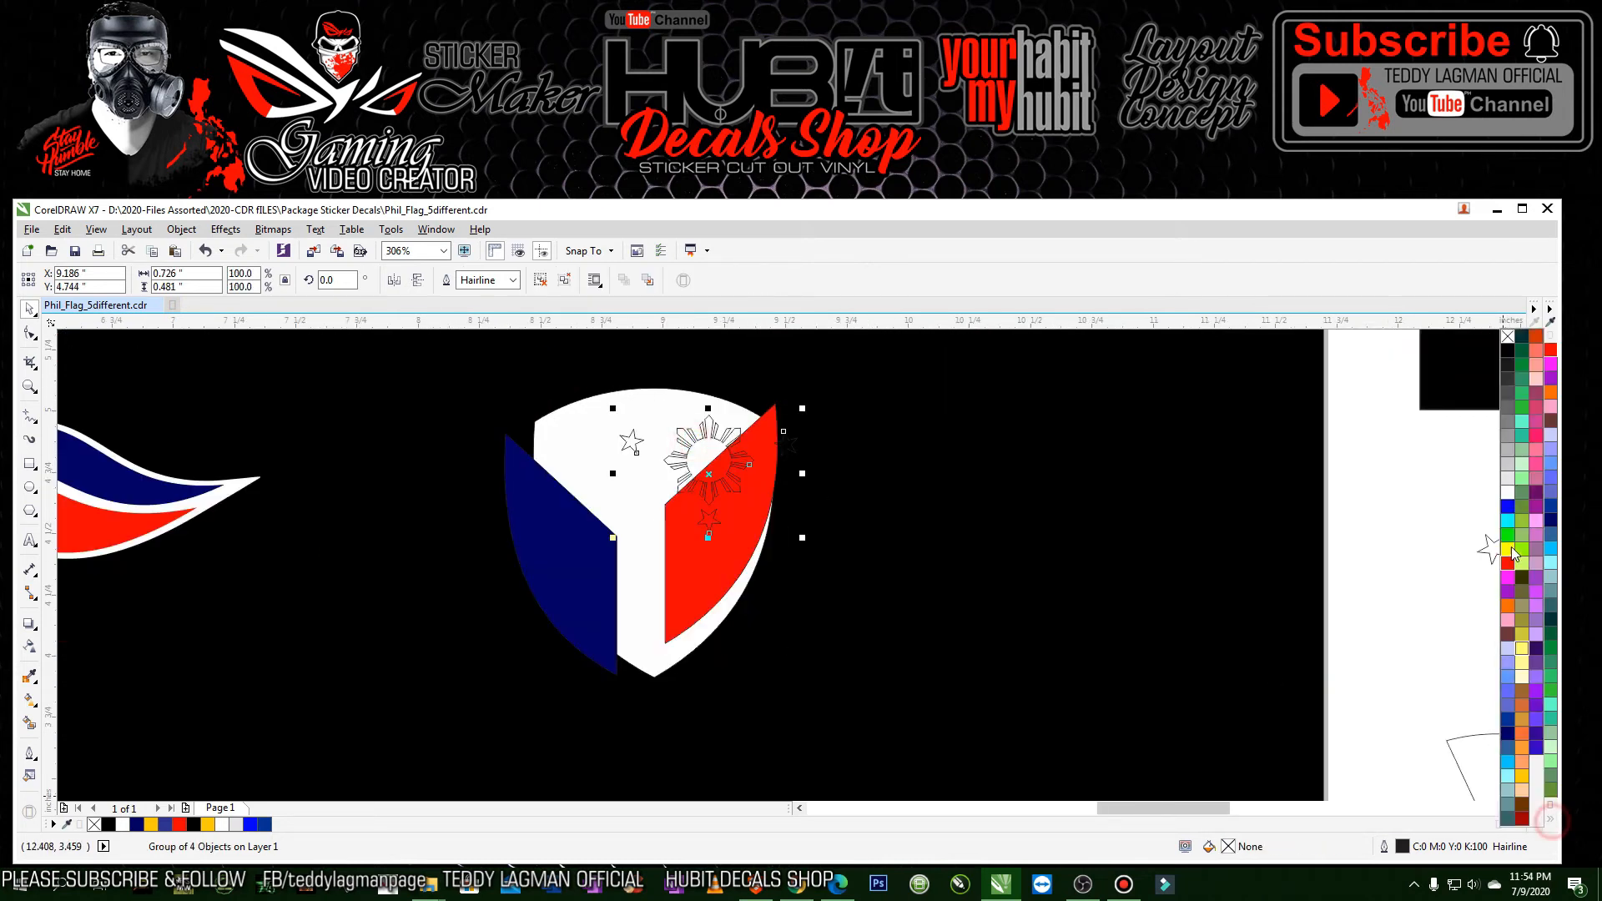
{"action": "left_click", "coordinate": [1523, 776]}
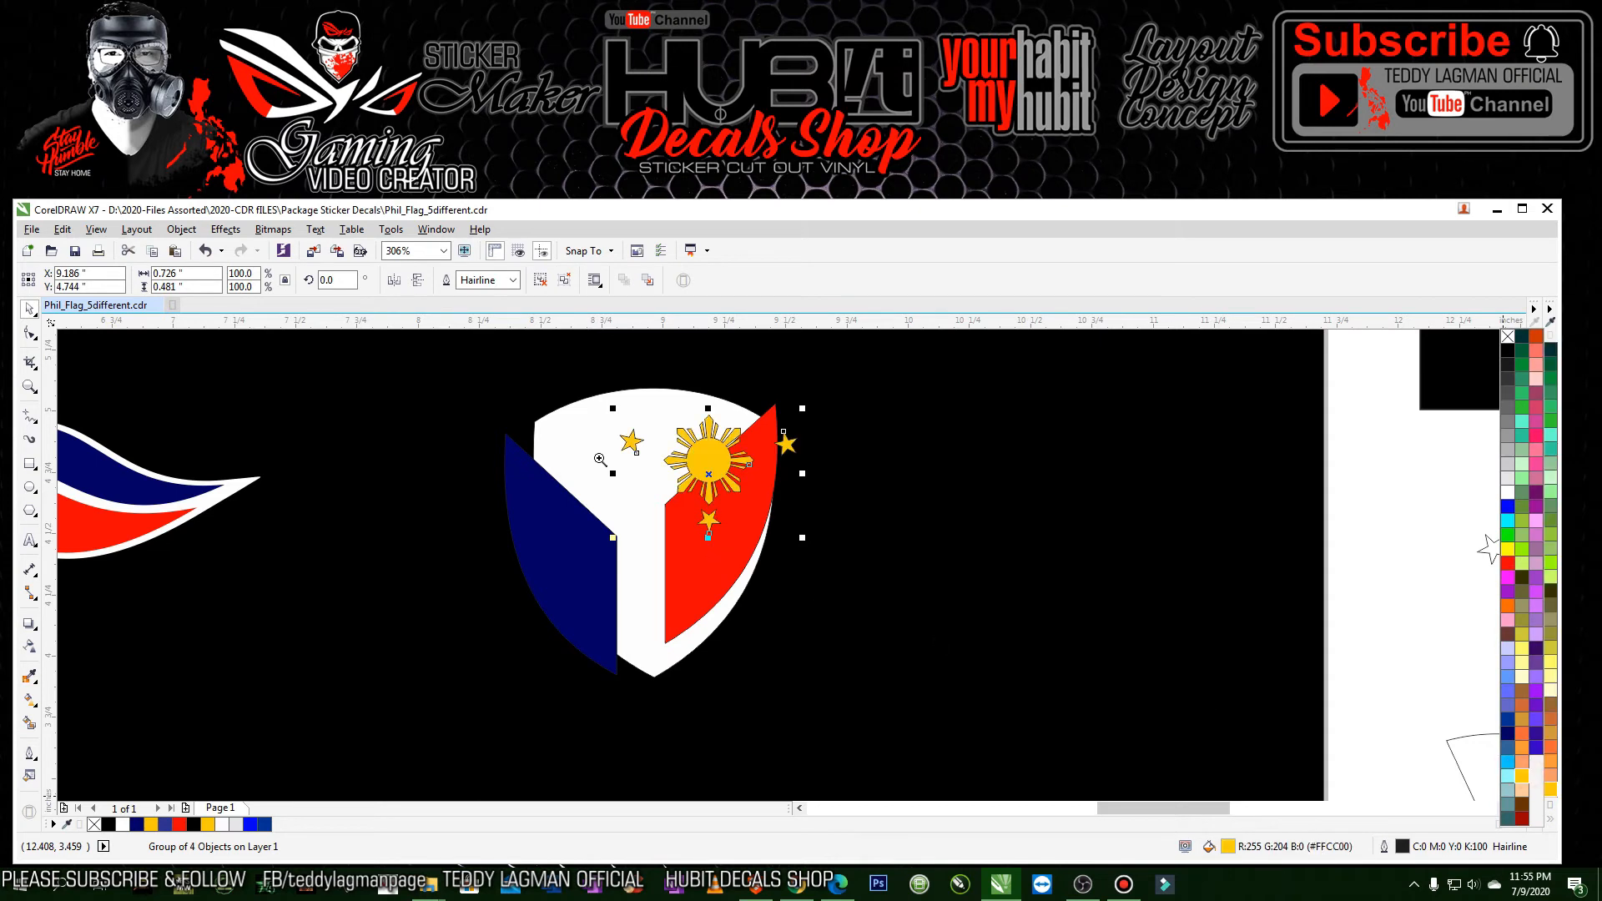
- Fit the navy and red halves inside the white shield's border and place the sun and stars in its upper white area
{"action": "left_click_drag", "start_coordinate": [478, 392], "coordinate": [994, 708]}
{"action": "left_click_drag", "start_coordinate": [716, 441], "coordinate": [1085, 515]}
{"action": "left_click_drag", "start_coordinate": [489, 576], "coordinate": [699, 601]}
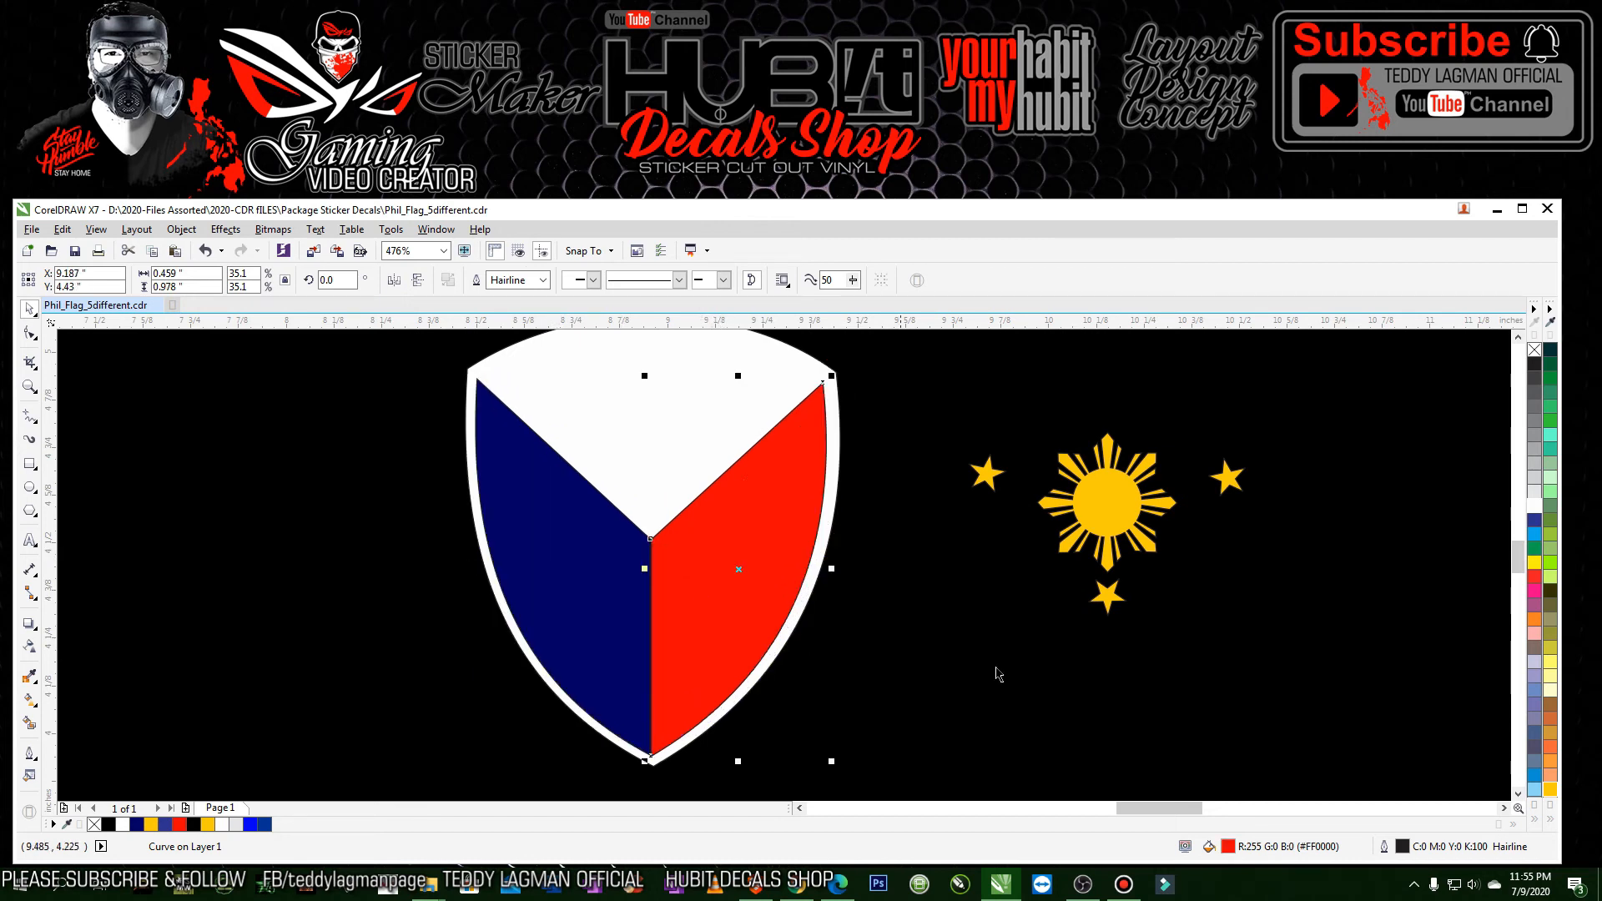
{"action": "left_click_drag", "start_coordinate": [1095, 543], "coordinate": [626, 437]}
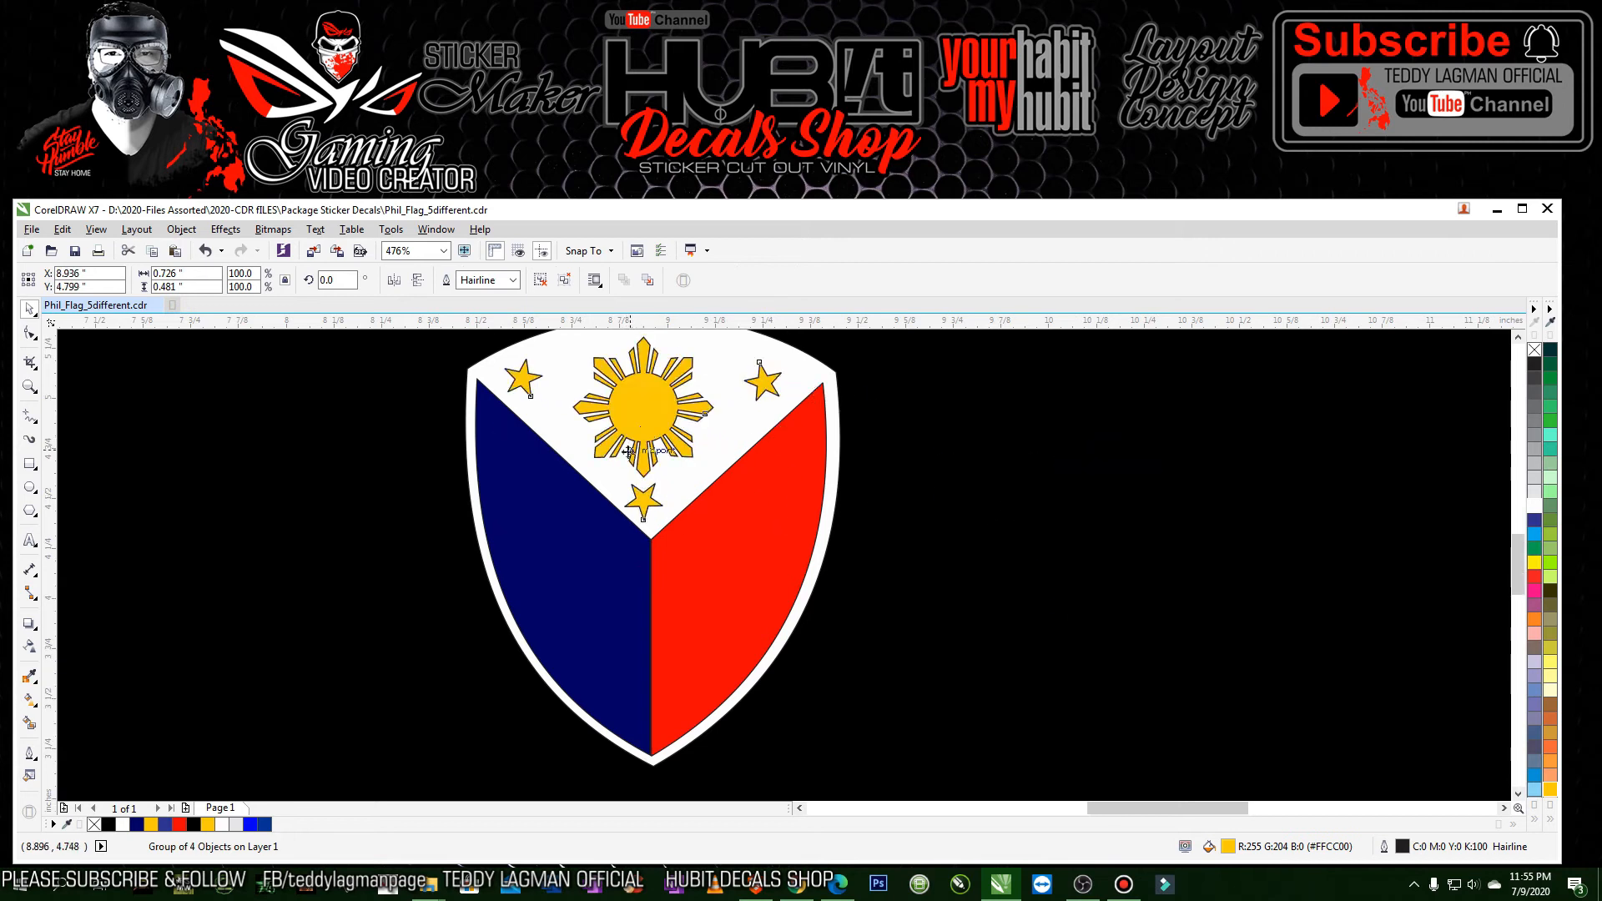
- Remove the outlines from all four pieces of the plain shield design
{"action": "scroll", "coordinate": [626, 437], "scroll_direction": "down", "scroll_amount": 2}
{"action": "scroll", "coordinate": [667, 501], "scroll_direction": "up", "scroll_amount": 4}
{"action": "left_click_drag", "start_coordinate": [659, 494], "coordinate": [761, 607]}
{"action": "scroll", "coordinate": [666, 487], "scroll_direction": "down", "scroll_amount": 2}
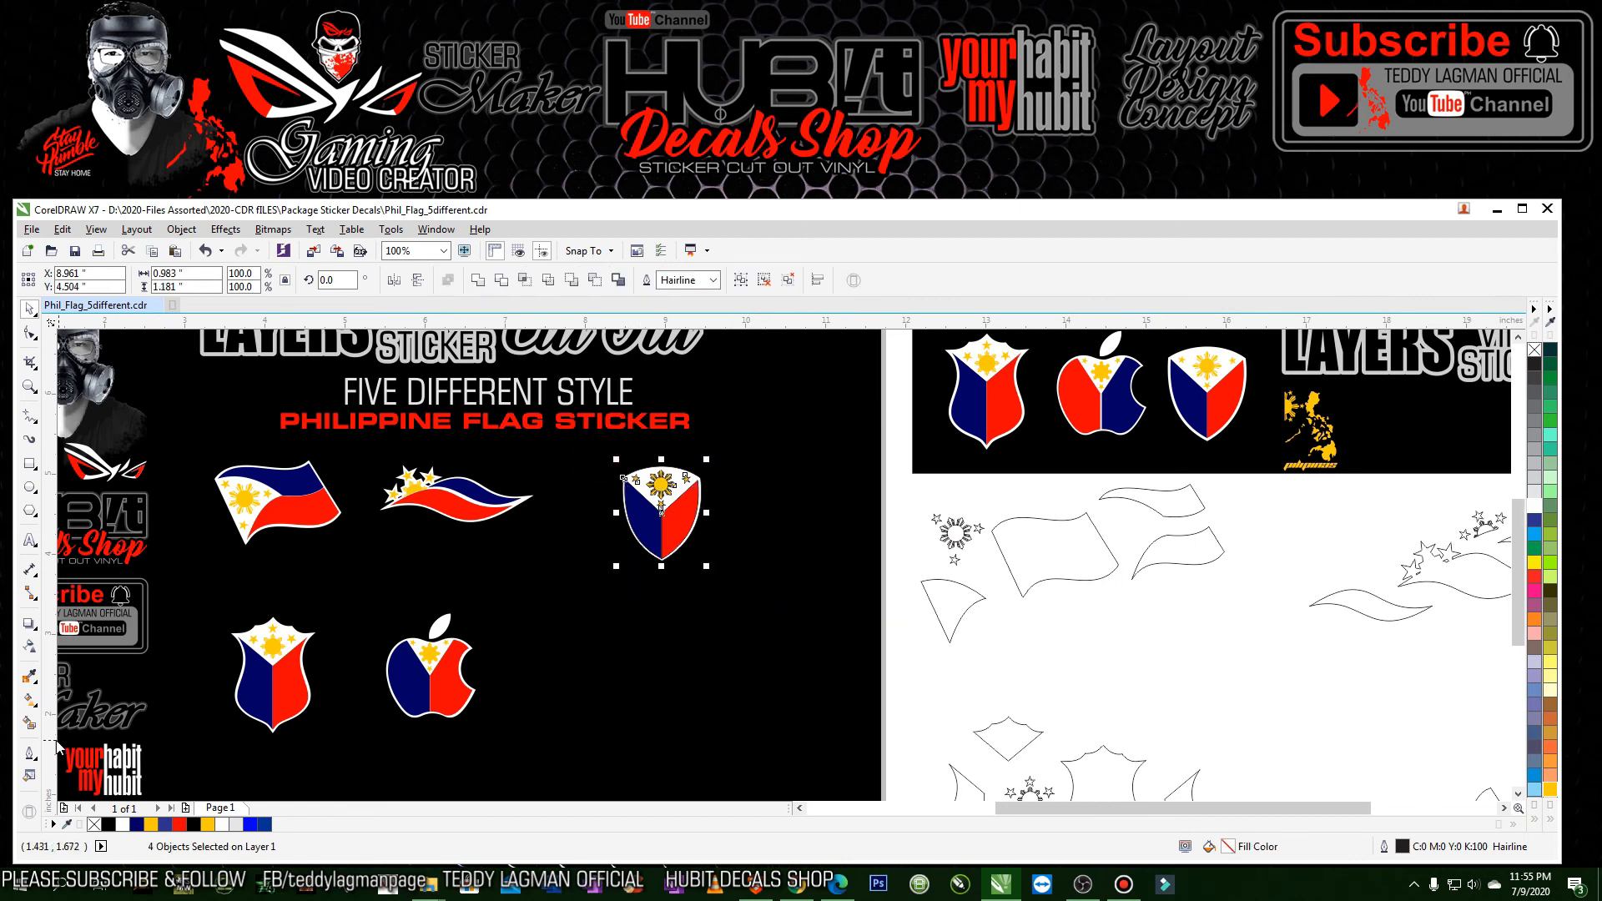
{"action": "left_click", "coordinate": [29, 754]}
{"action": "left_click", "coordinate": [75, 656]}
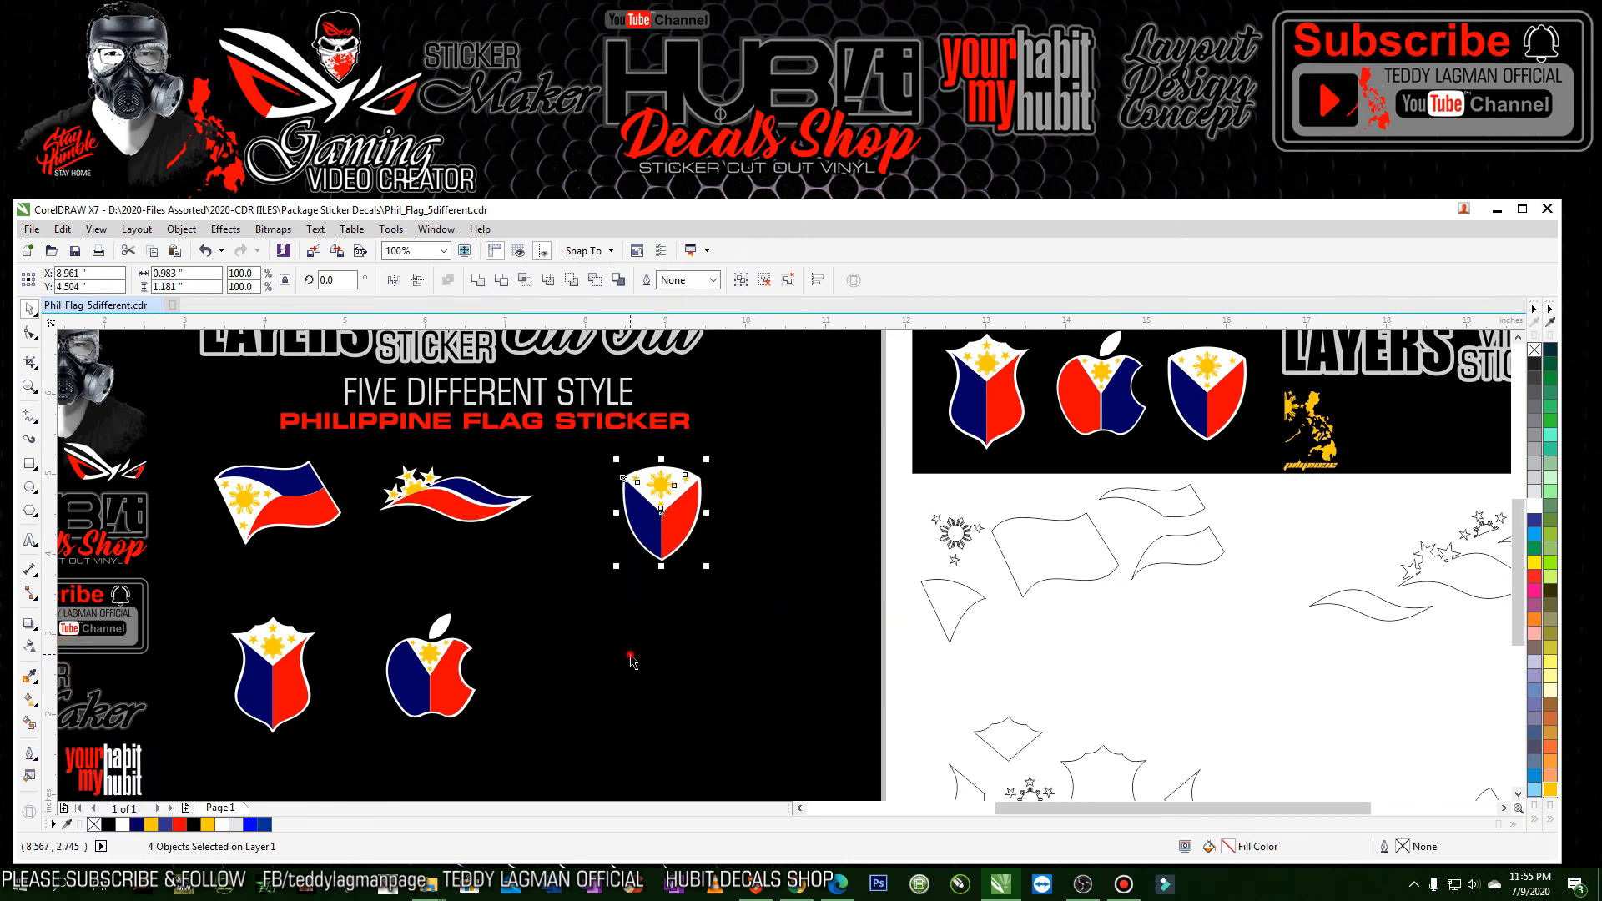
{"action": "key", "text": "Escape"}
{"action": "scroll", "coordinate": [626, 651], "scroll_direction": "down", "scroll_amount": 2}
{"action": "left_click_drag", "start_coordinate": [399, 470], "coordinate": [683, 555]}
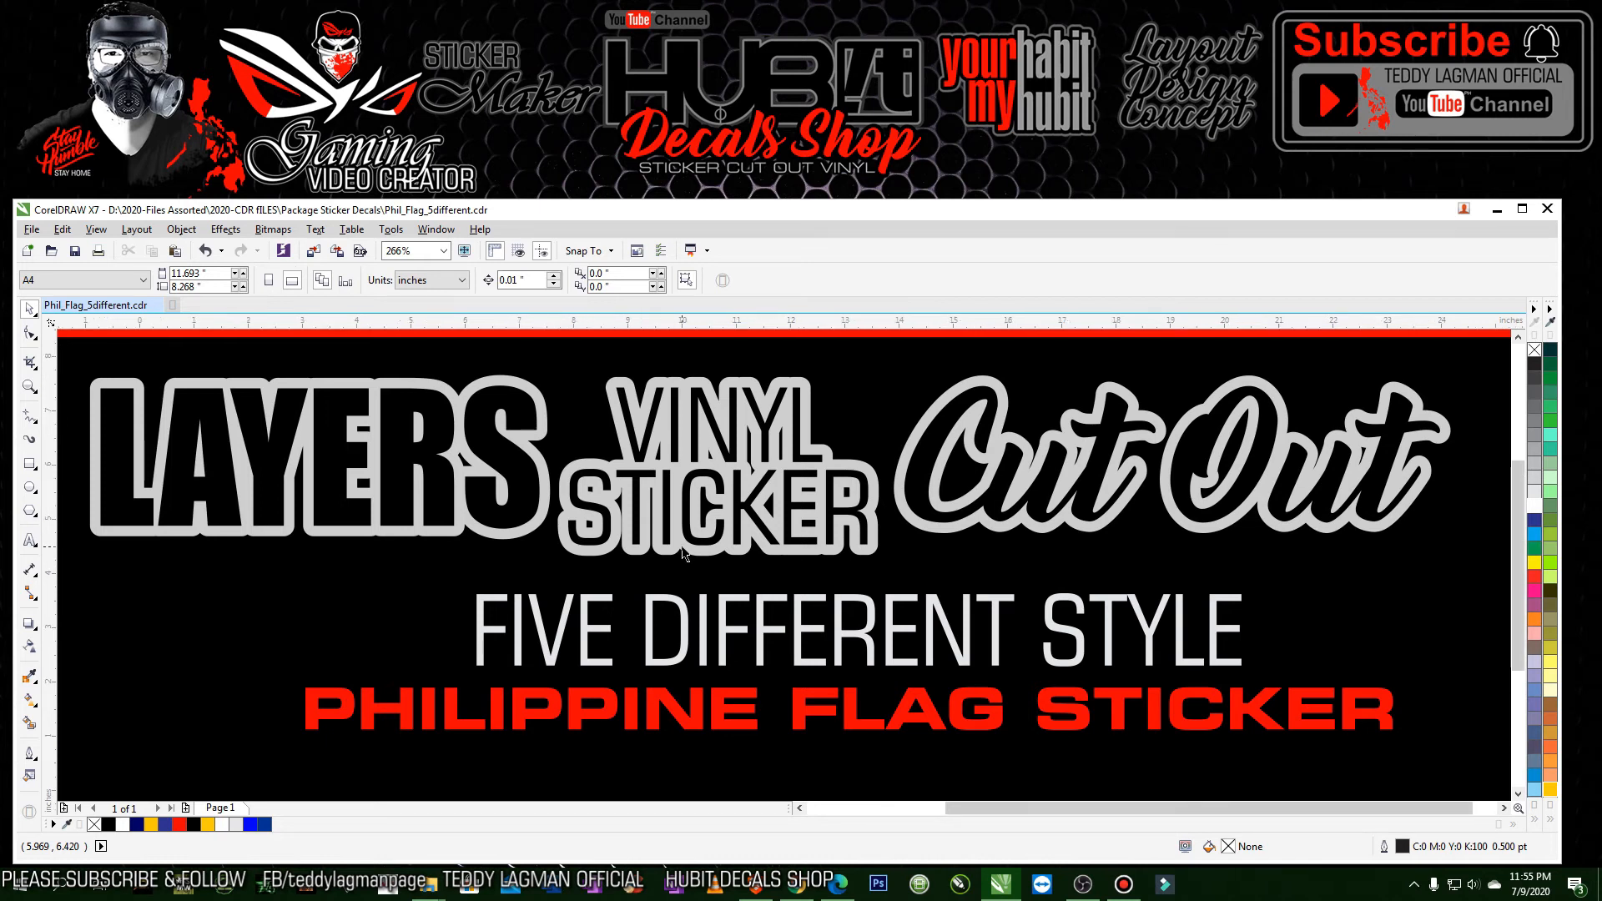
{"action": "key", "text": "F4"}
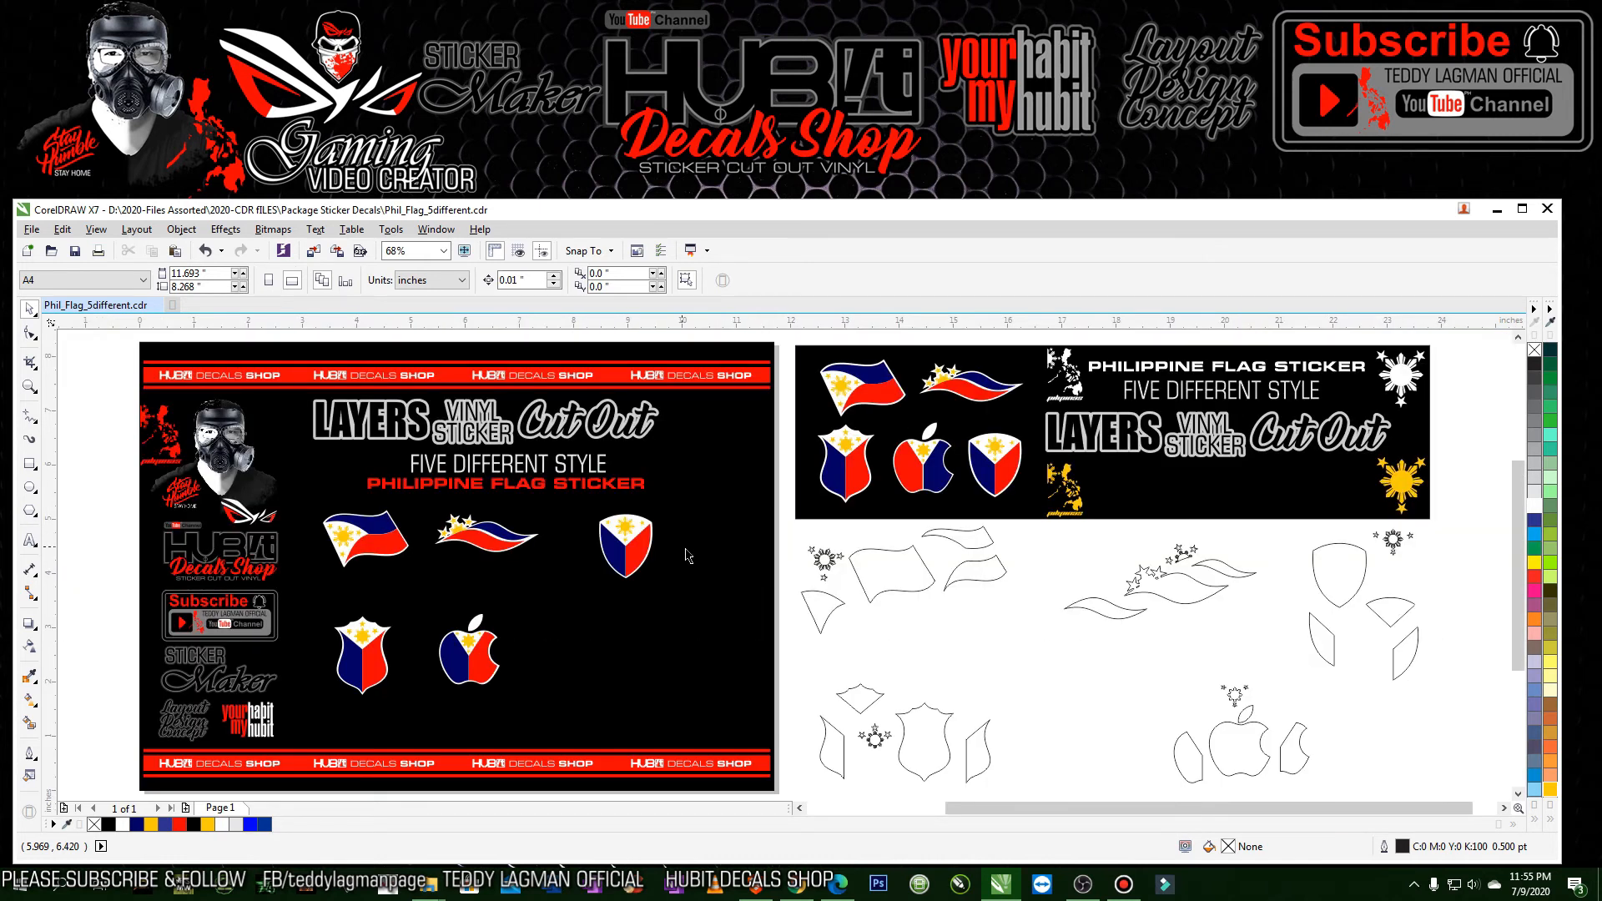
{"action": "left_click", "coordinate": [1497, 210]}
{"action": "left_click", "coordinate": [1002, 887]}
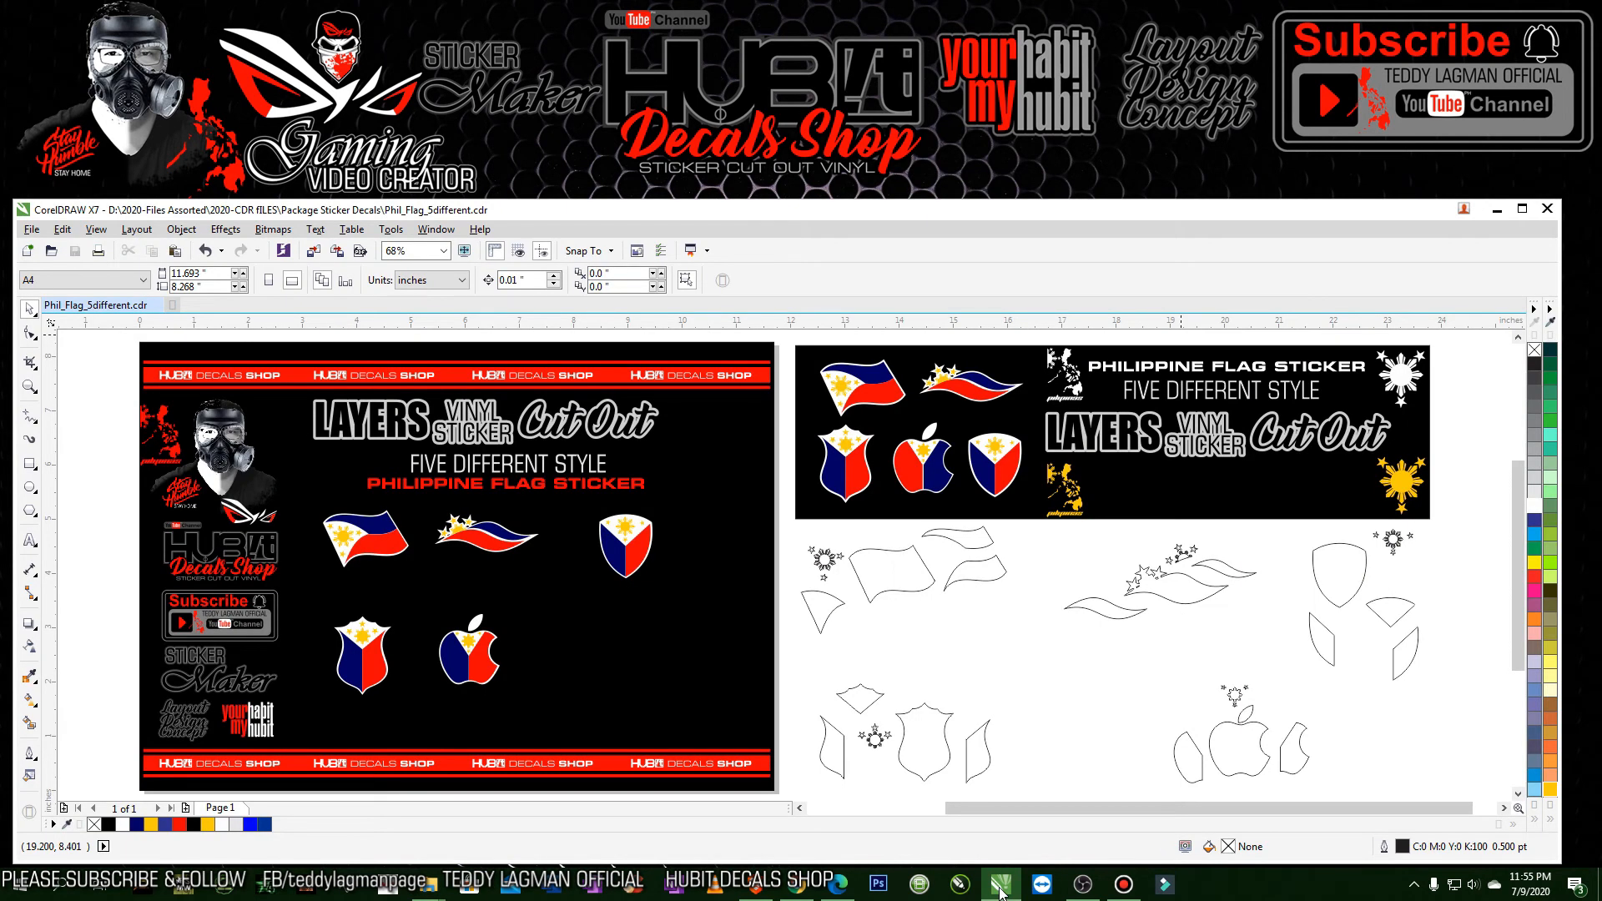
{"action": "scroll", "coordinate": [601, 682], "scroll_direction": "down", "scroll_amount": 2}
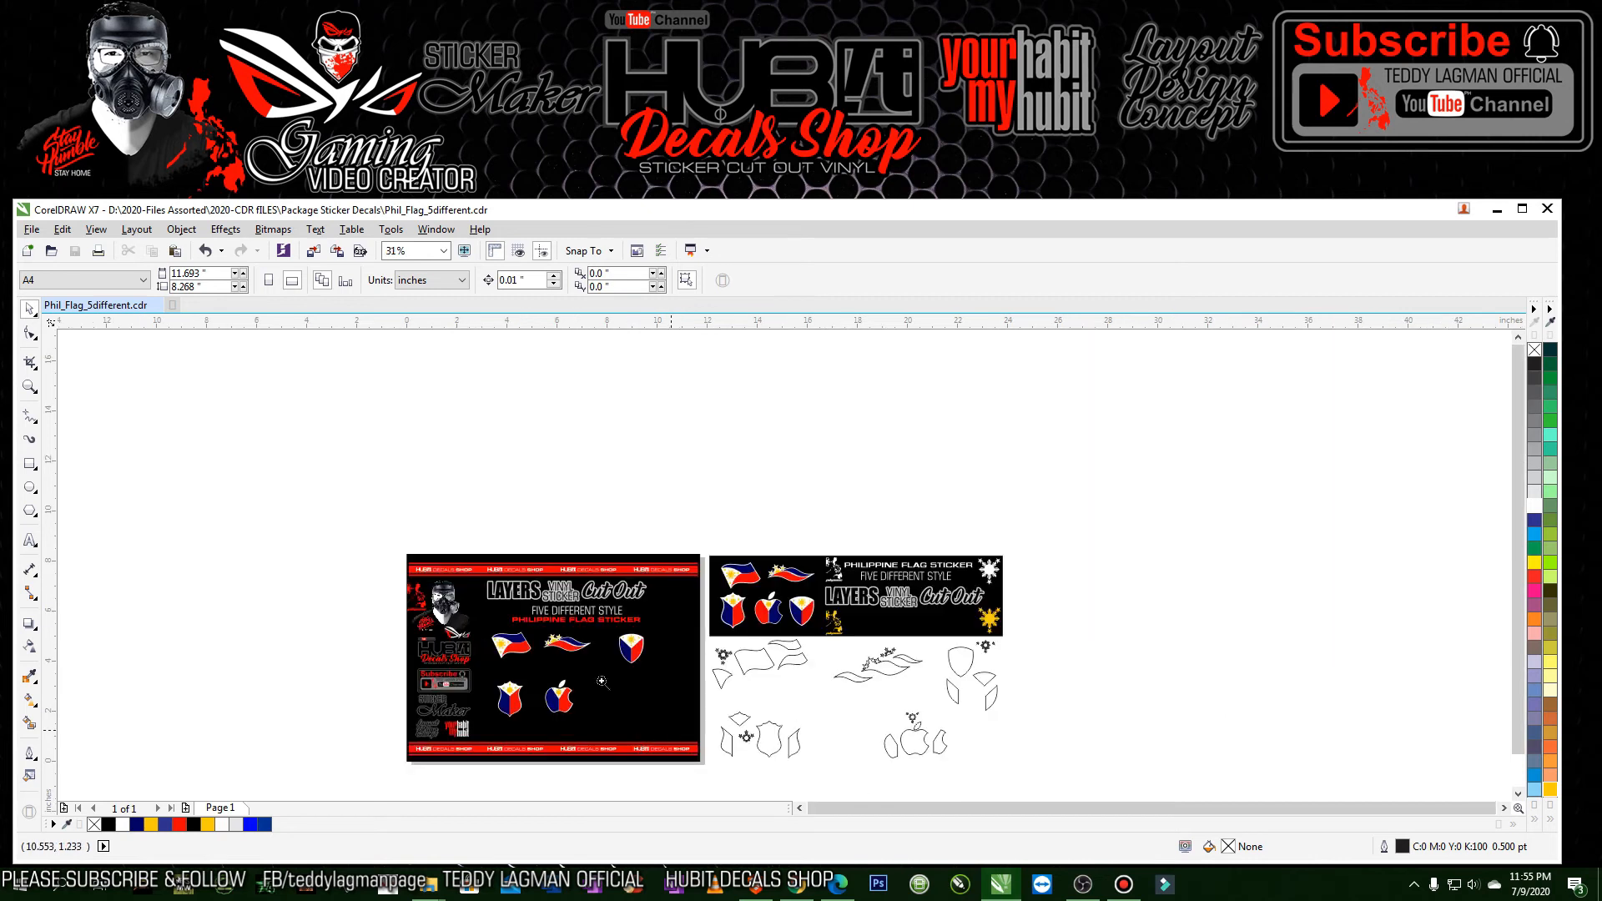
- Move the plain shield down between the two rows and enlarge all five designs together to about 5.57 by 4.15 inches overall
{"action": "left_click_drag", "start_coordinate": [474, 615], "coordinate": [734, 761]}
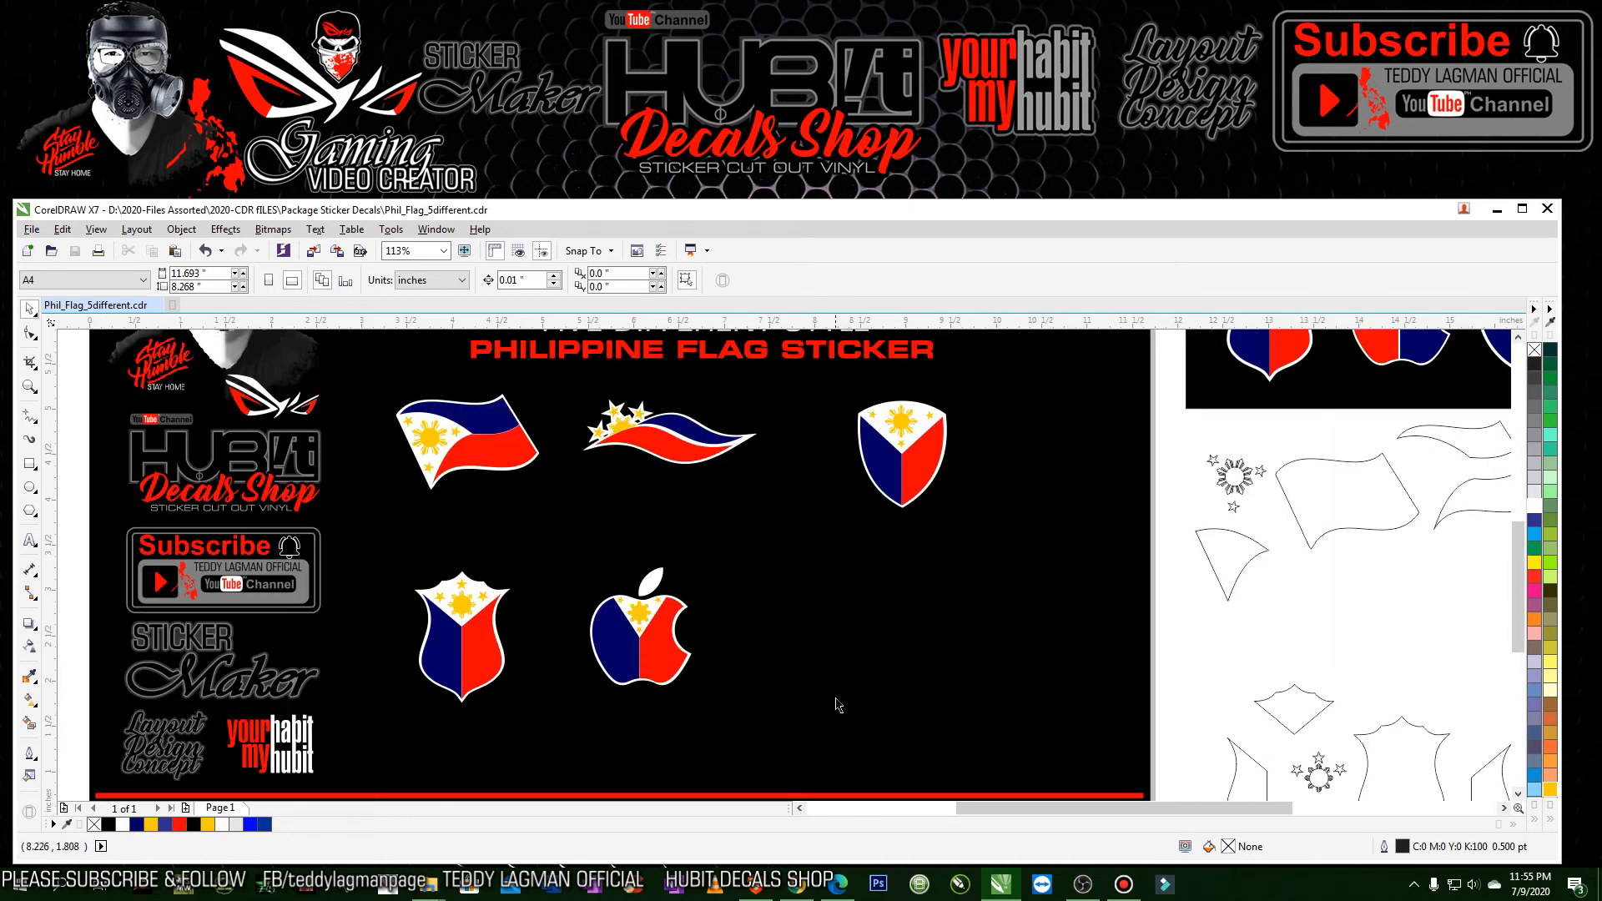
{"action": "left_click_drag", "start_coordinate": [817, 407], "coordinate": [969, 537]}
{"action": "left_click_drag", "start_coordinate": [902, 453], "coordinate": [776, 554]}
{"action": "left_click_drag", "start_coordinate": [373, 384], "coordinate": [998, 741]}
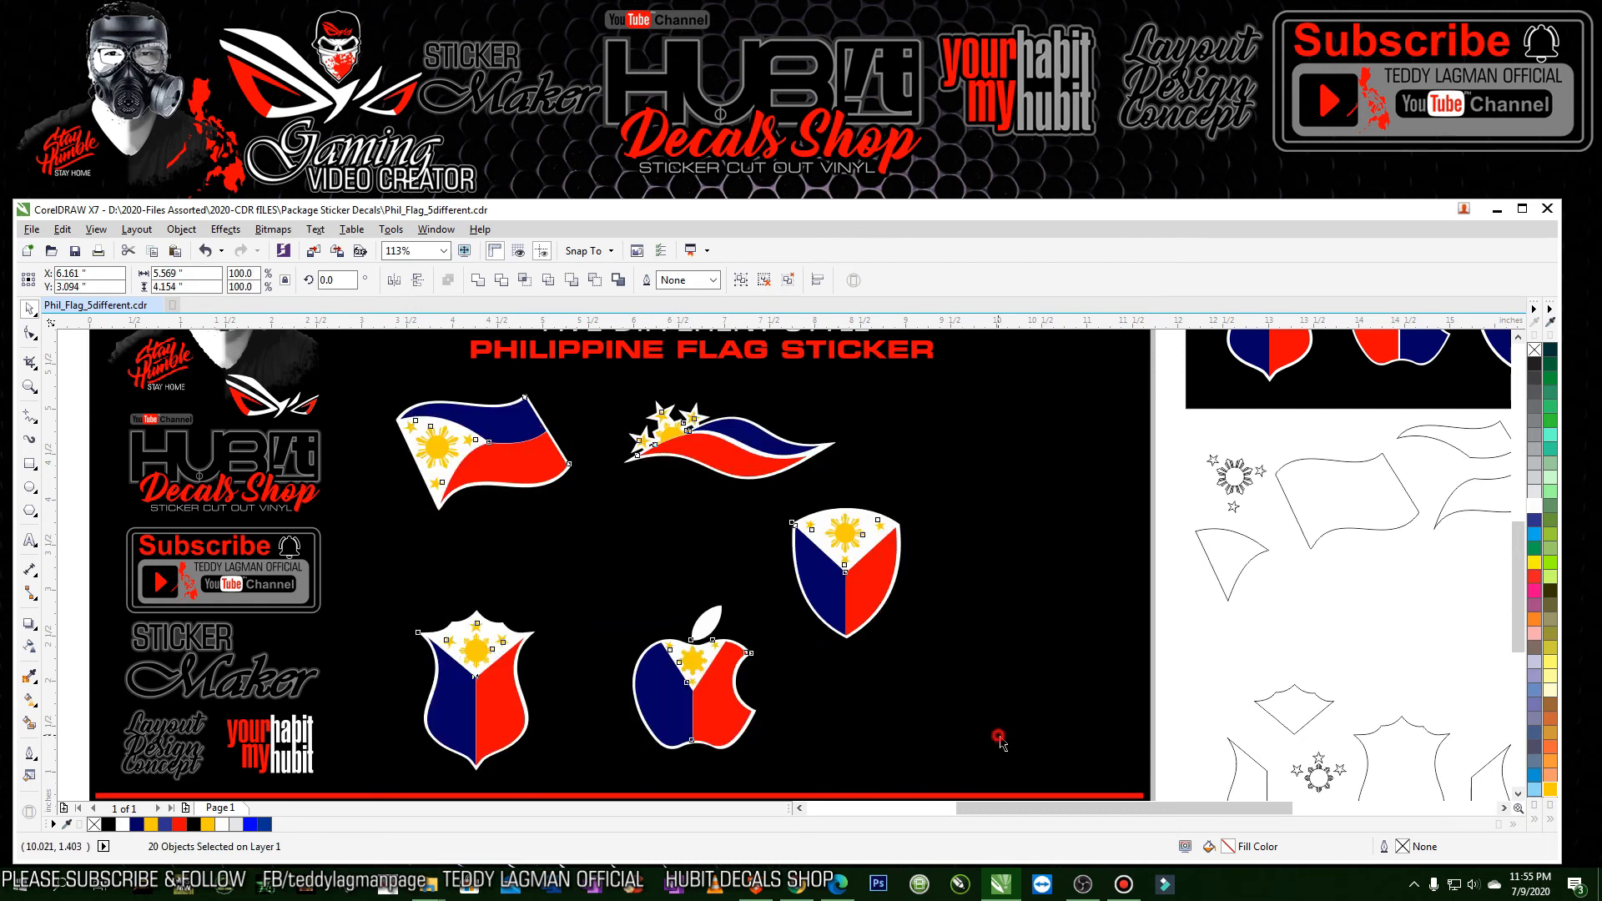
{"action": "left_click", "coordinate": [998, 742]}
- Move the pointed shield and apple designs together upward, closer to the two wavy flags
{"action": "left_click_drag", "start_coordinate": [377, 590], "coordinate": [811, 789]}
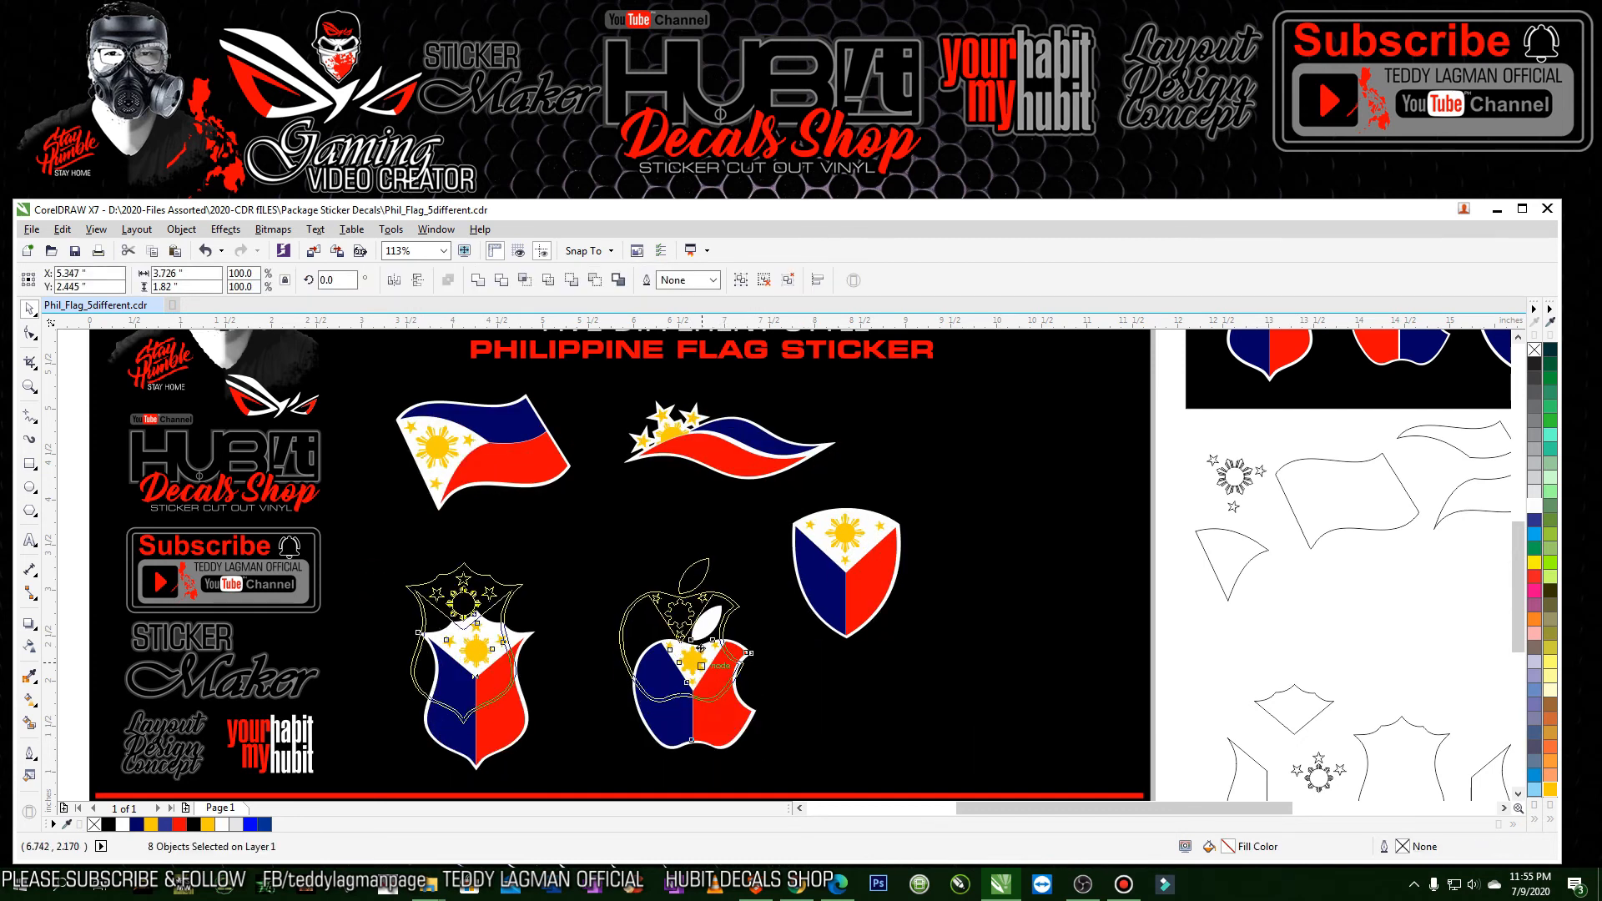